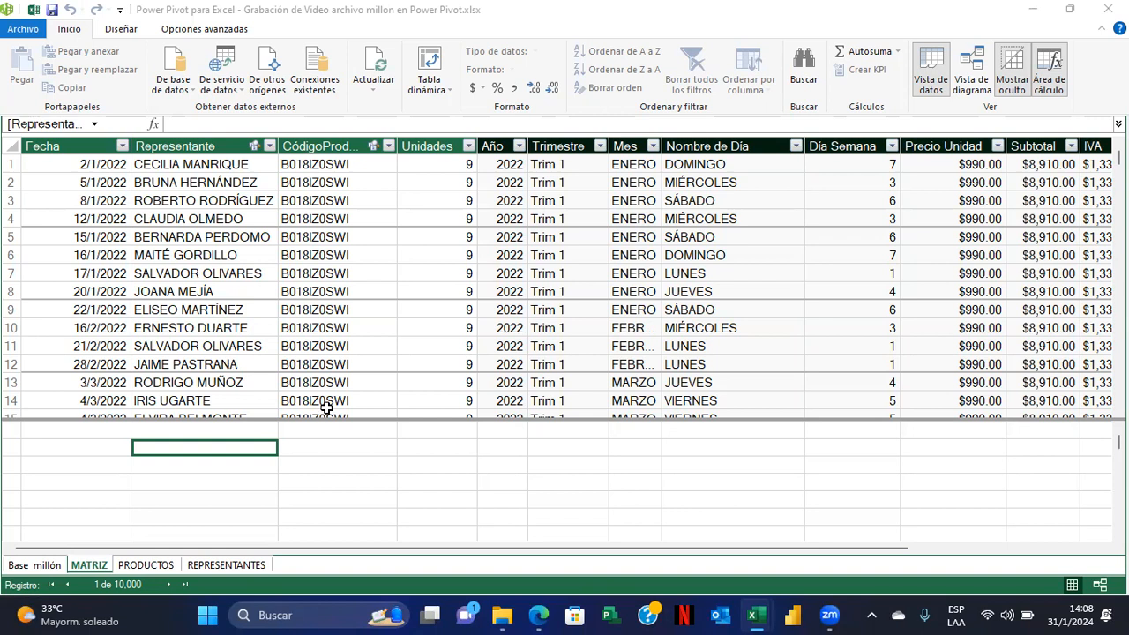
click(847, 549)
drag(848, 549, 773, 565)
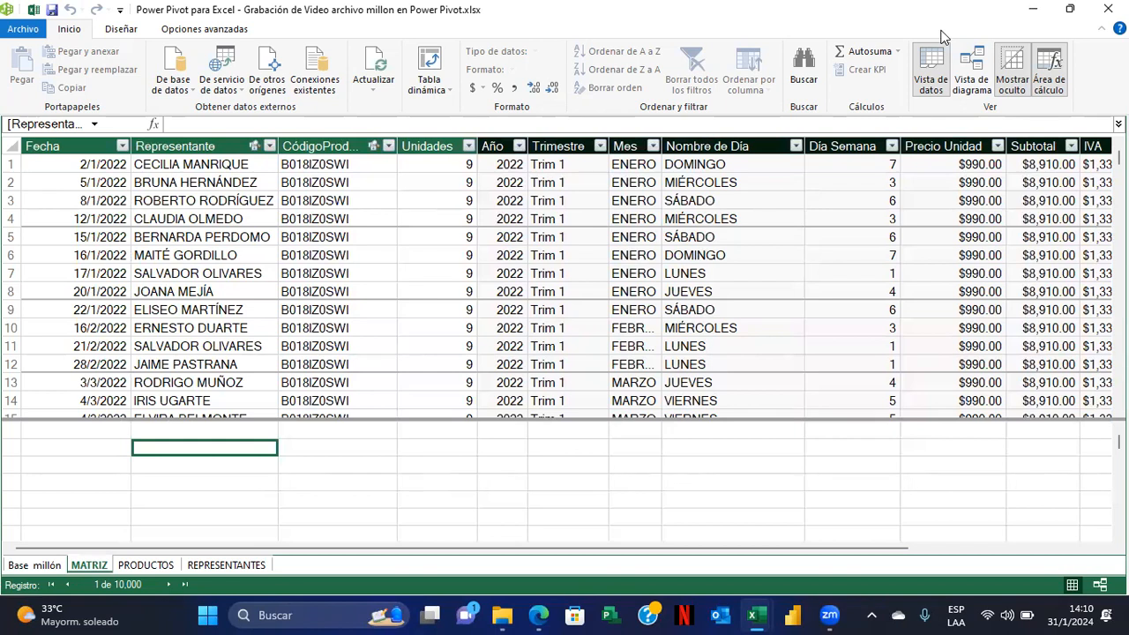
In the diagram view, enlarge the MATRIZ table and create a hierarchy in it named Calendario Fechas
click(974, 84)
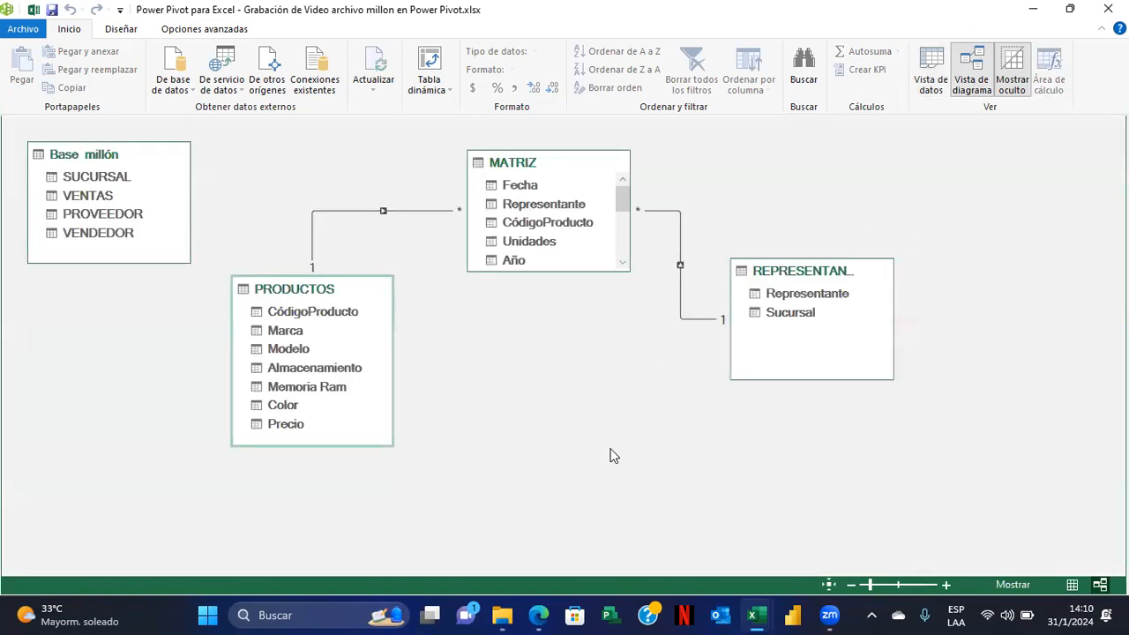
drag(585, 273, 595, 484)
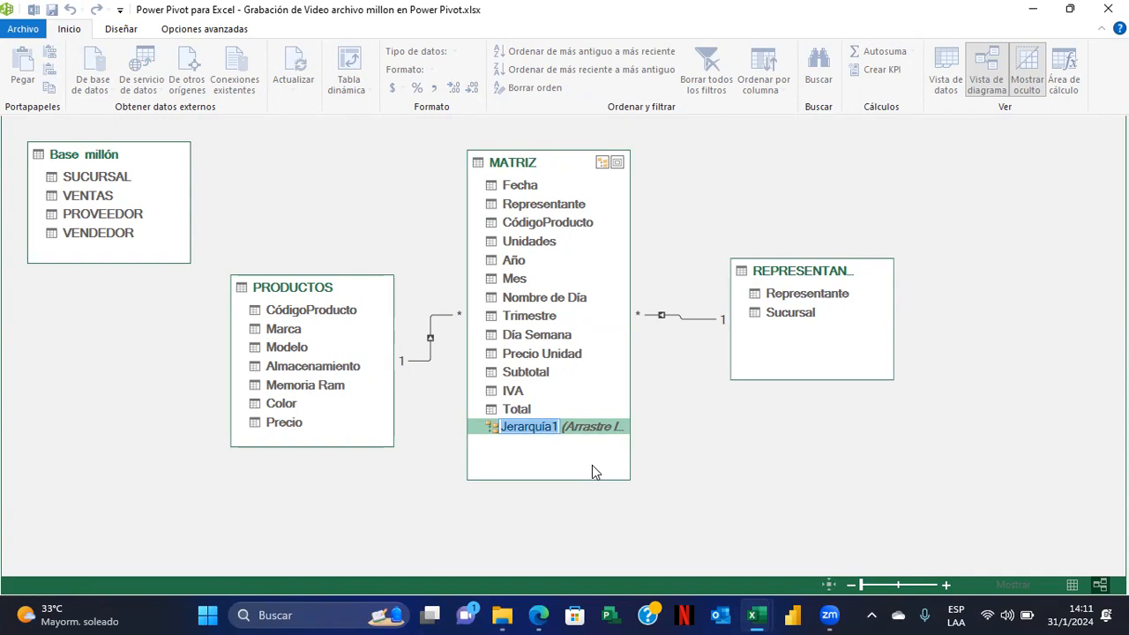
text(Calendario Fed)
text(has)
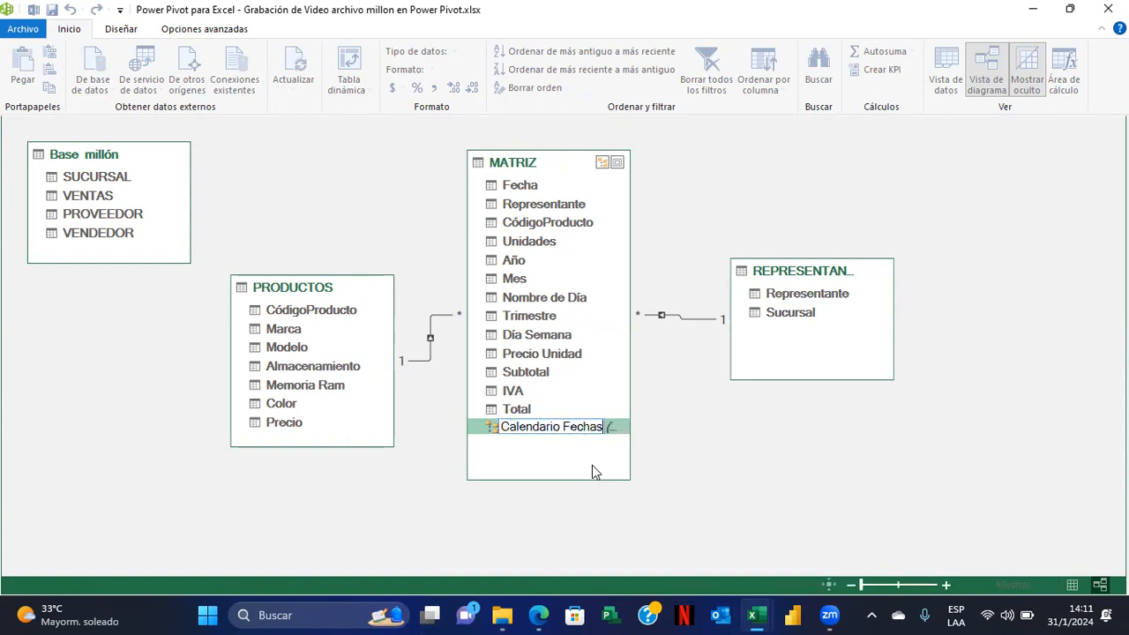
key(Return)
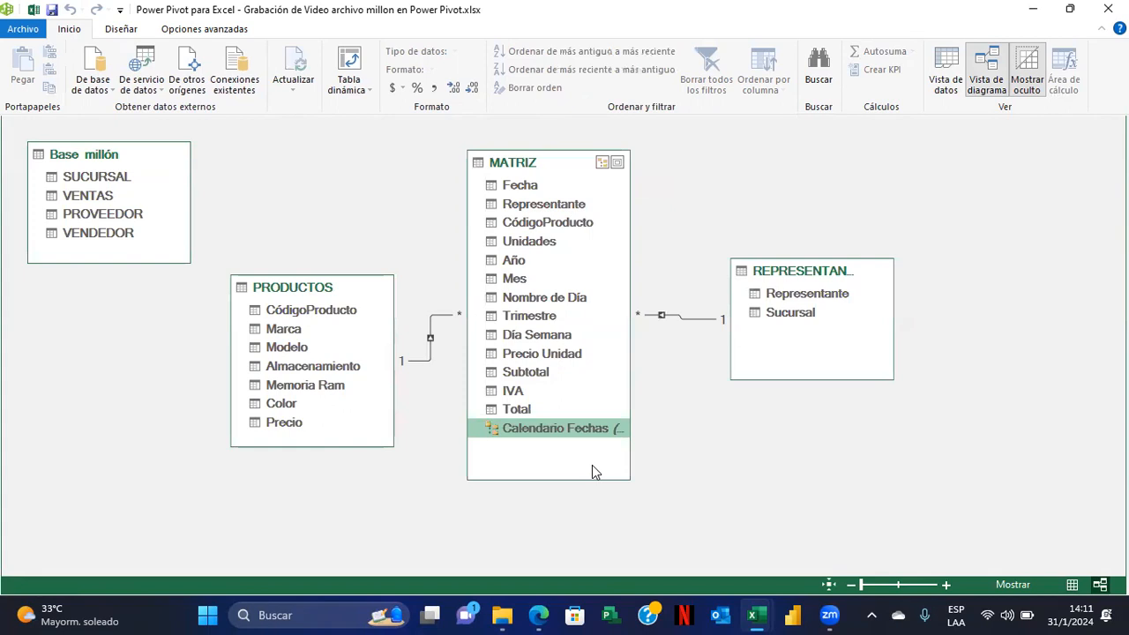
Add the Año field of the MATRIZ table to the Calendario Fechas hierarchy
click(527, 208)
click(525, 240)
click(520, 322)
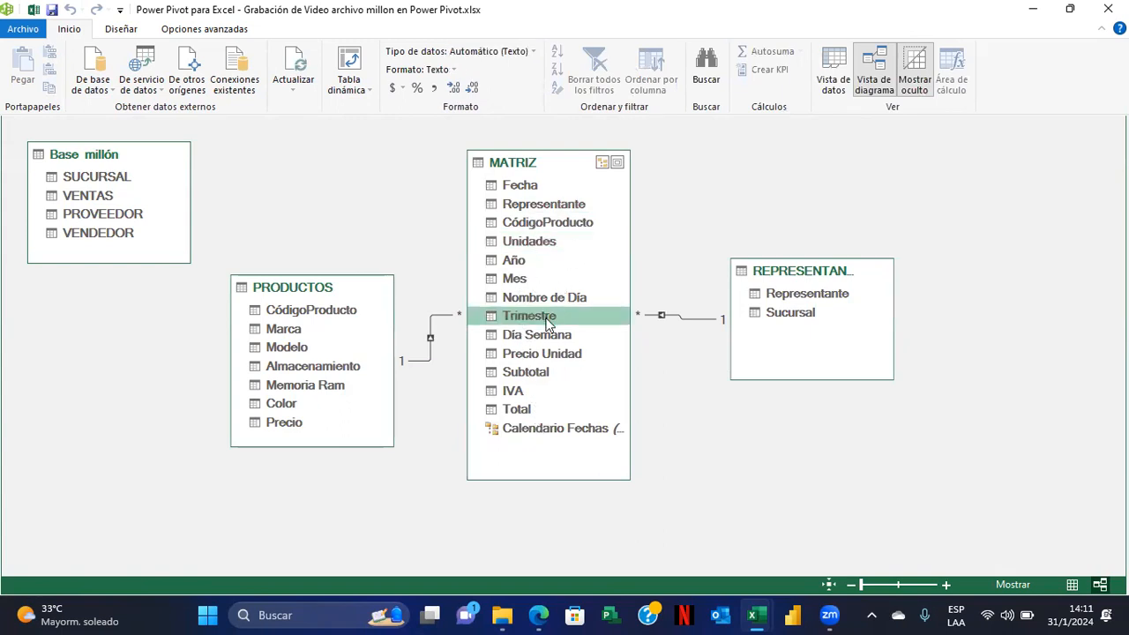
click(531, 265)
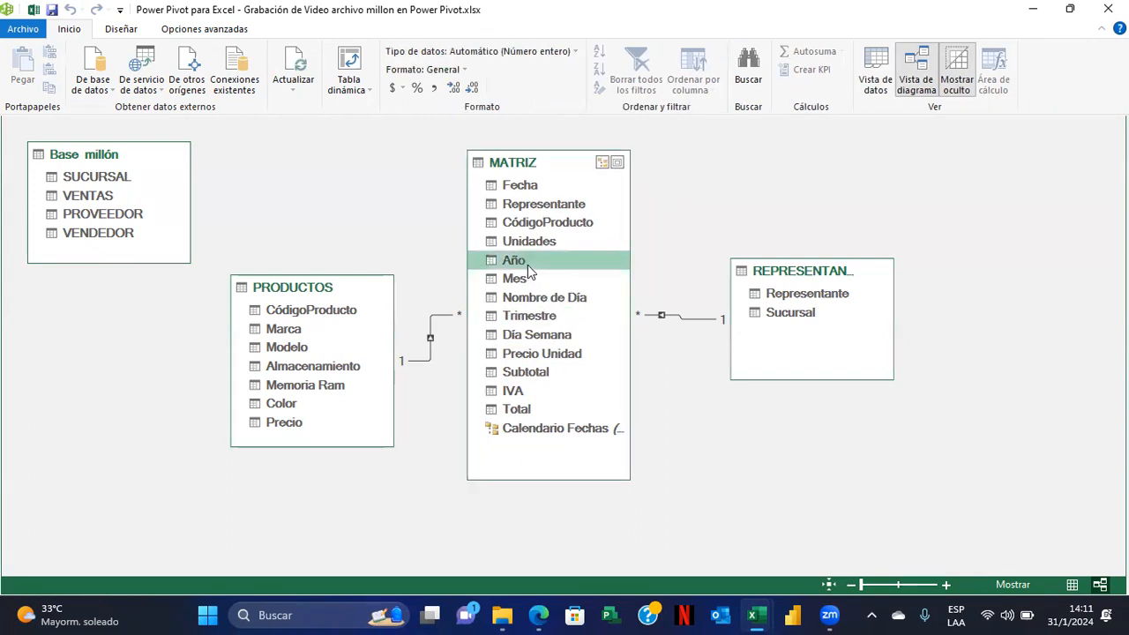
right_click(536, 265)
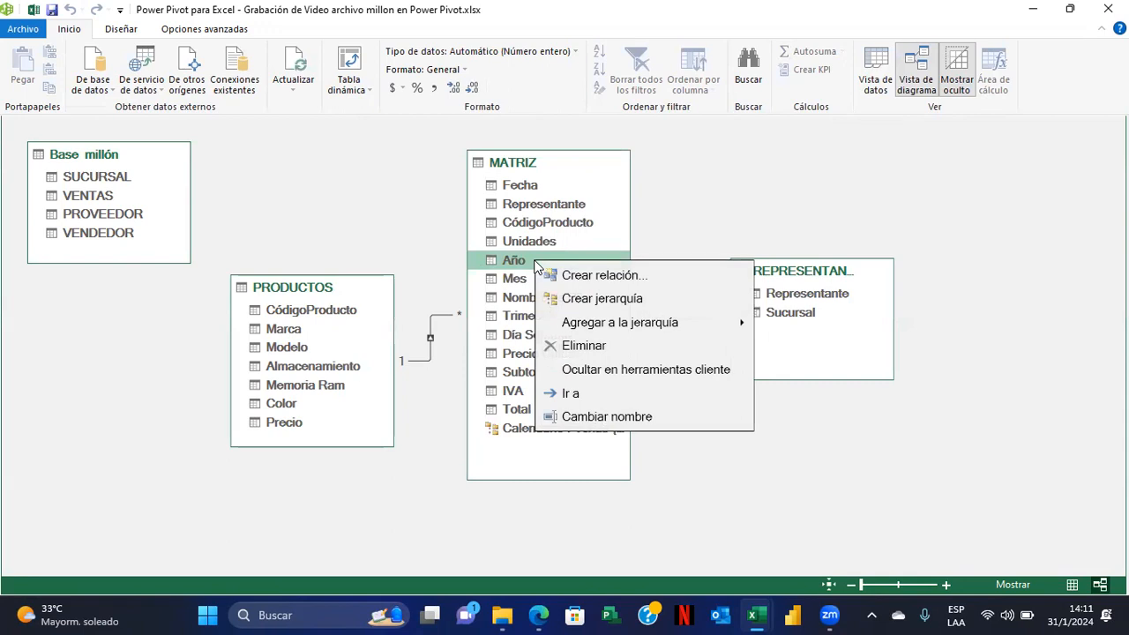
mouse_move(632, 334)
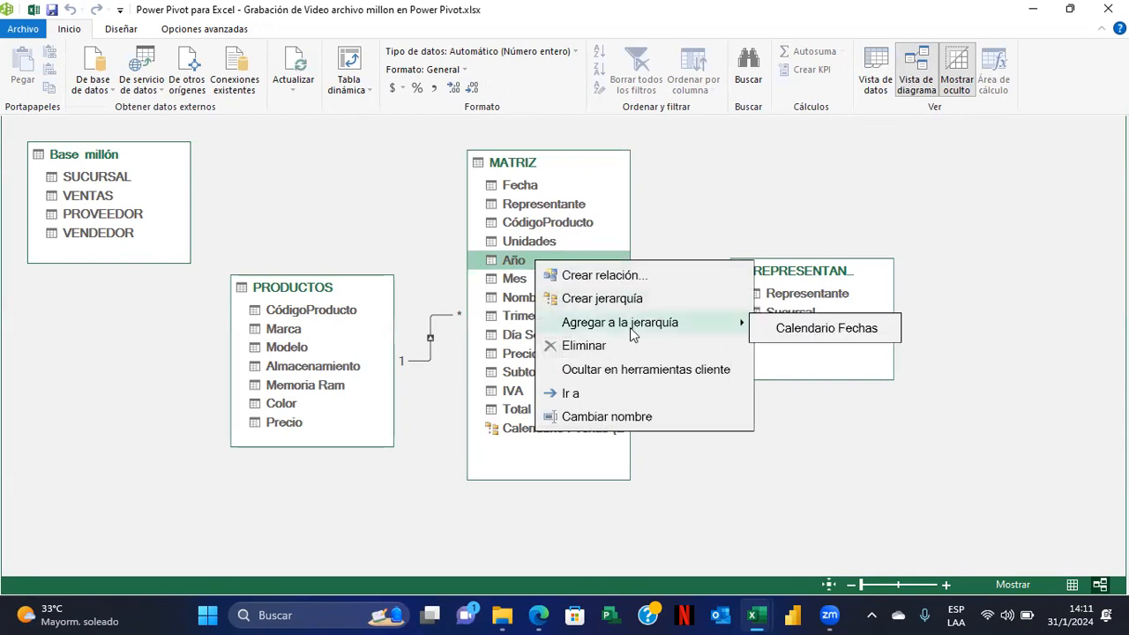
click(840, 331)
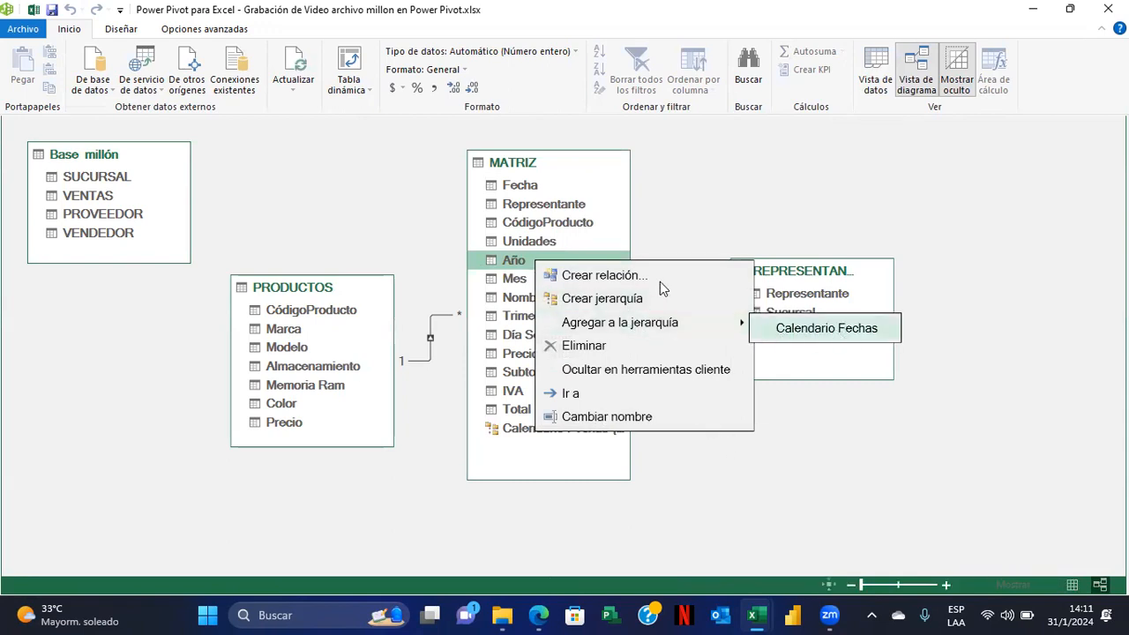
Add the Mes field of the MATRIZ table to the Calendario Fechas hierarchy
click(516, 277)
right_click(517, 278)
mouse_move(648, 344)
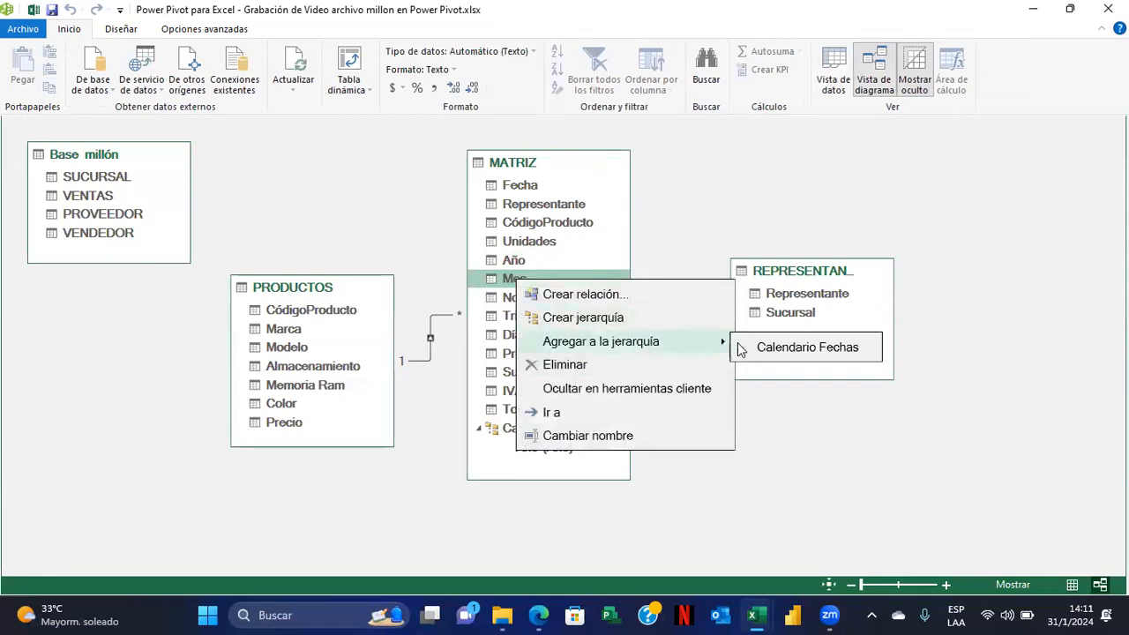
click(818, 348)
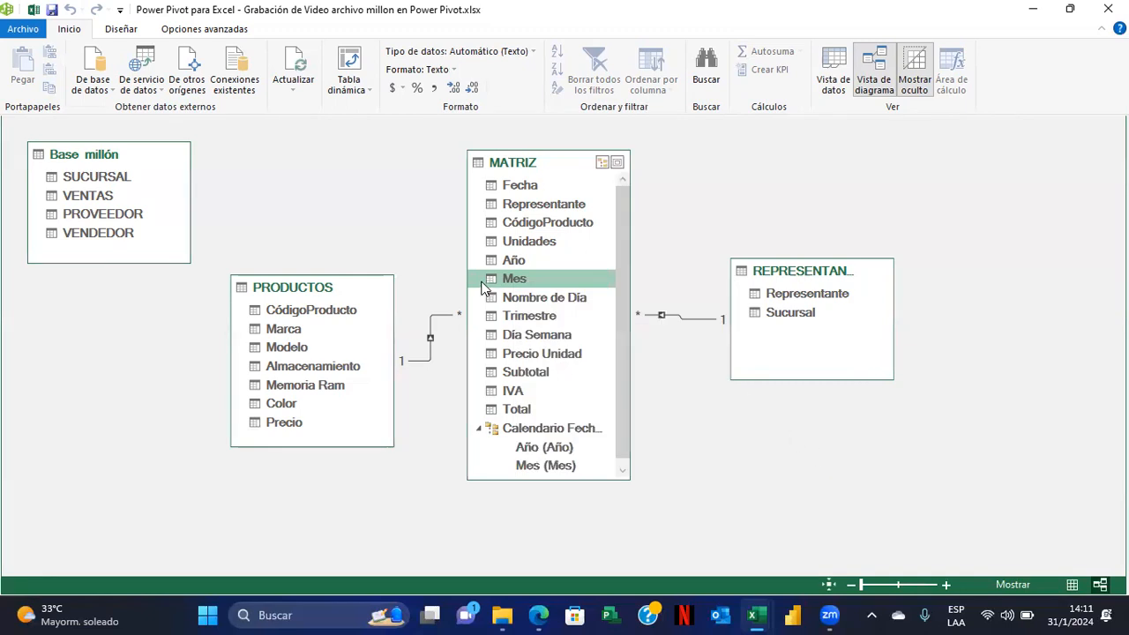
Add the Trimestre field to the Calendario Fechas hierarchy and enlarge the MATRIZ box to fit all its entries
click(551, 319)
right_click(551, 320)
mouse_move(653, 380)
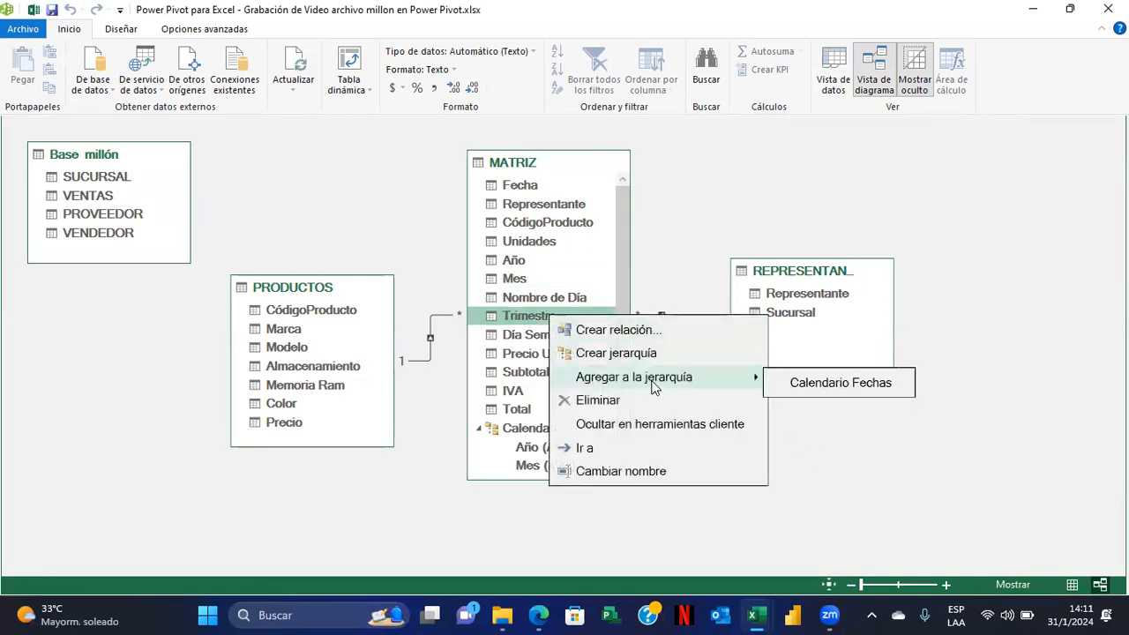
click(837, 388)
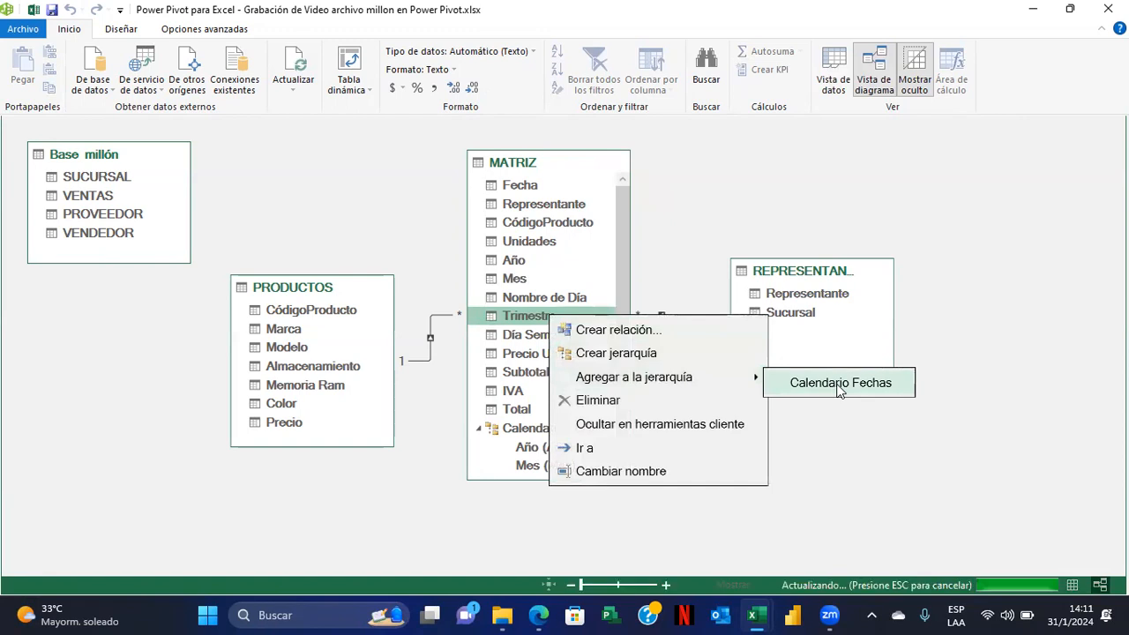
drag(575, 481, 575, 511)
drag(628, 477, 656, 478)
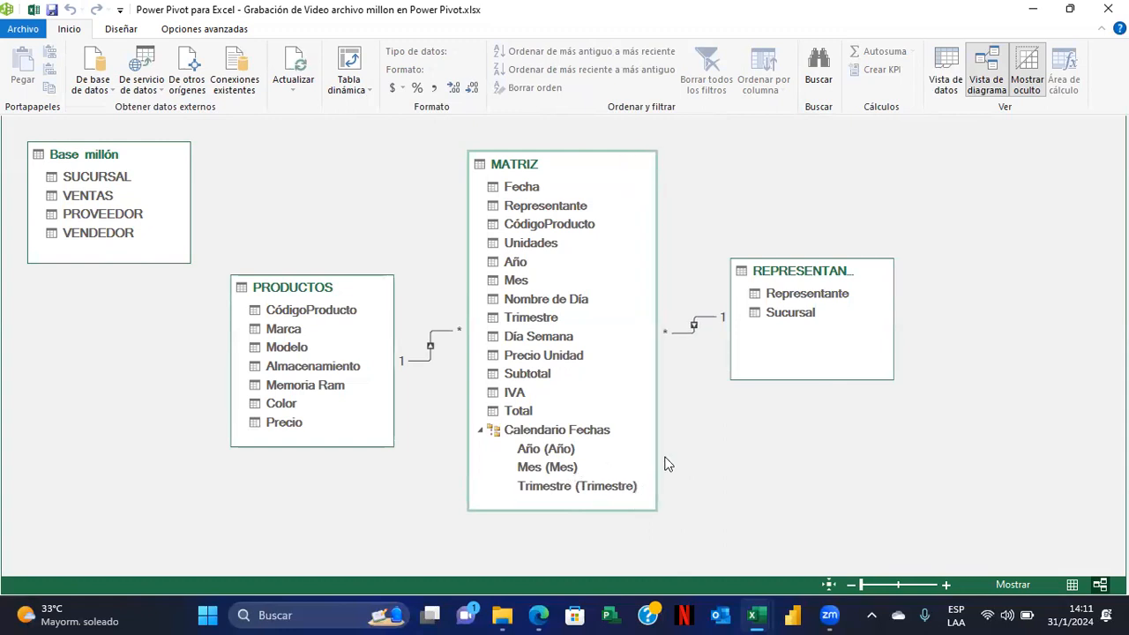
Add the Nombre de Día field of the MATRIZ table to the Calendario Fechas hierarchy
click(537, 300)
right_click(537, 299)
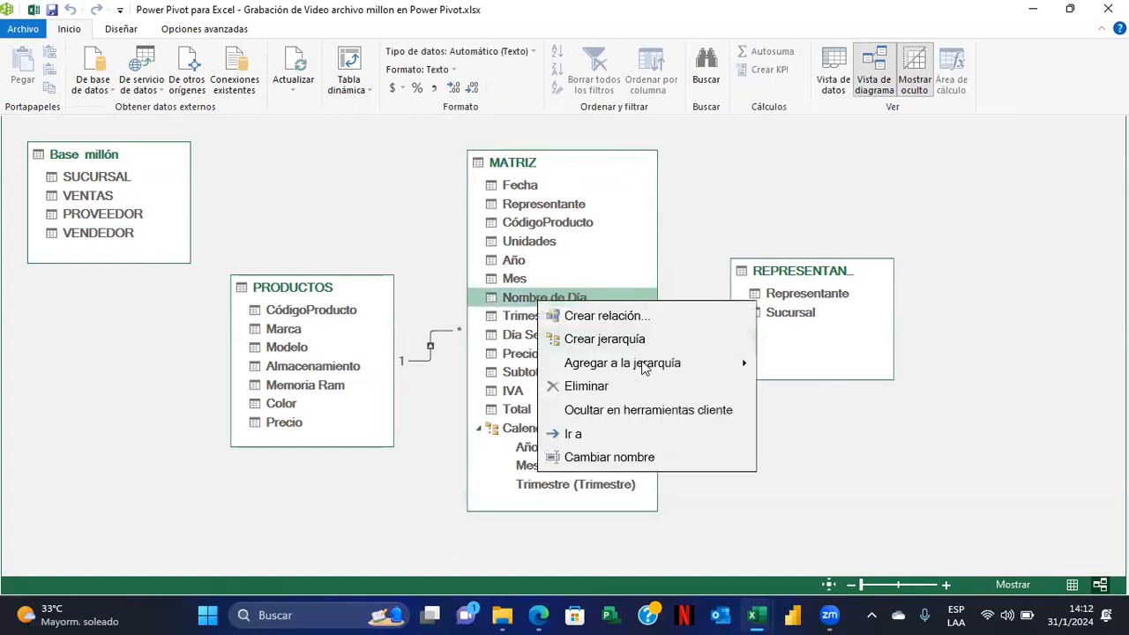
mouse_move(641, 362)
click(821, 369)
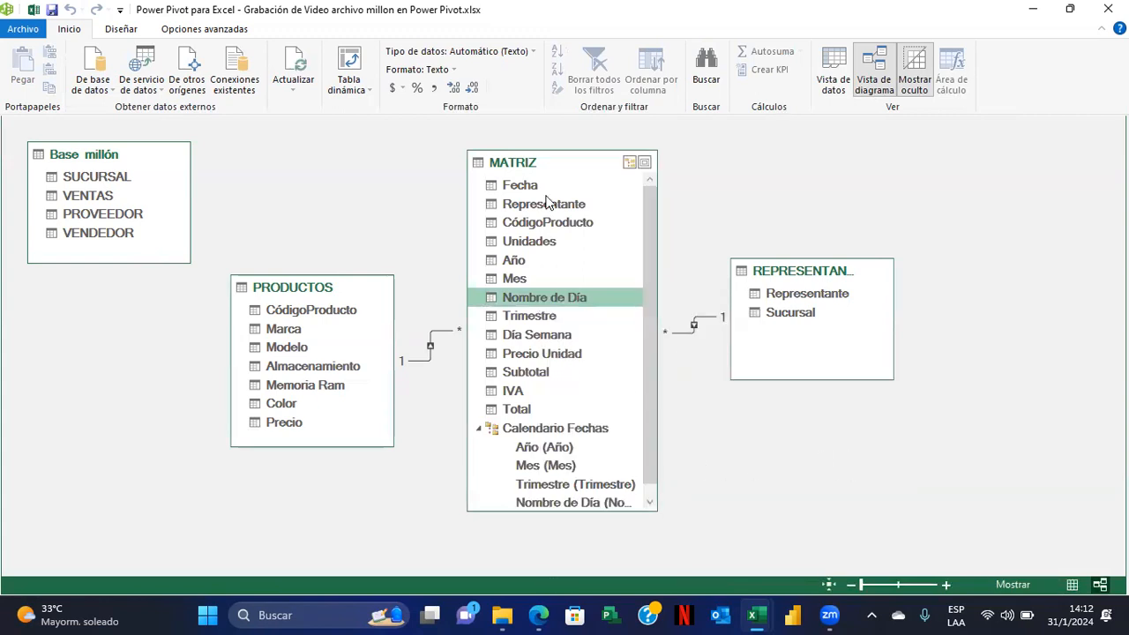
Enlarge the MATRIZ box further and move the Trimestre level above Mes in the Calendario Fechas hierarchy
drag(559, 150, 558, 143)
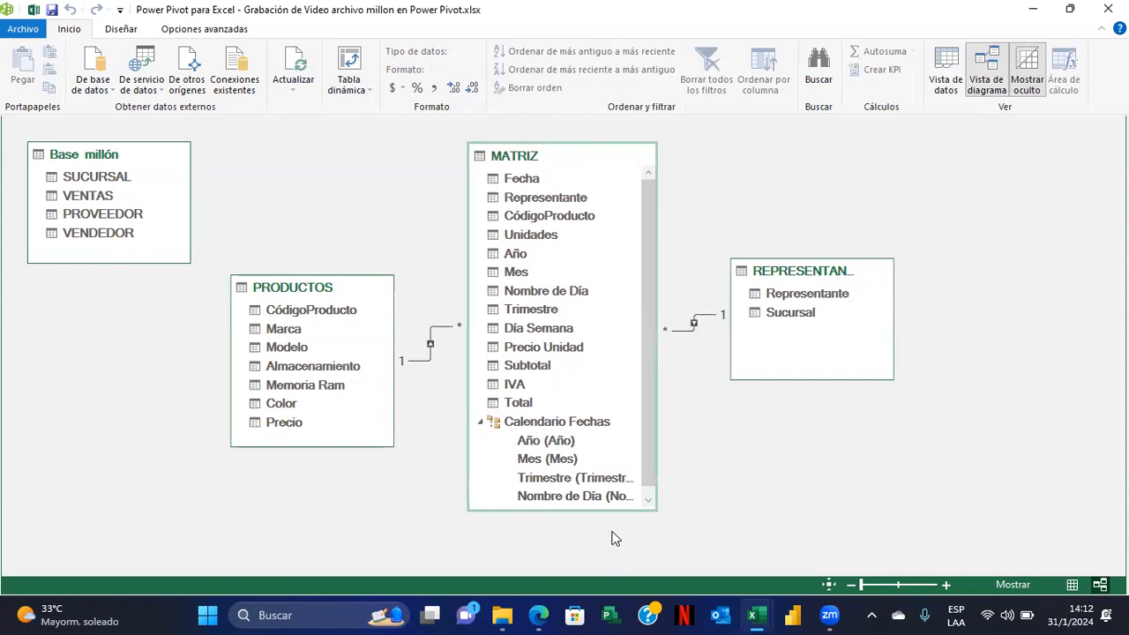
drag(622, 515, 625, 521)
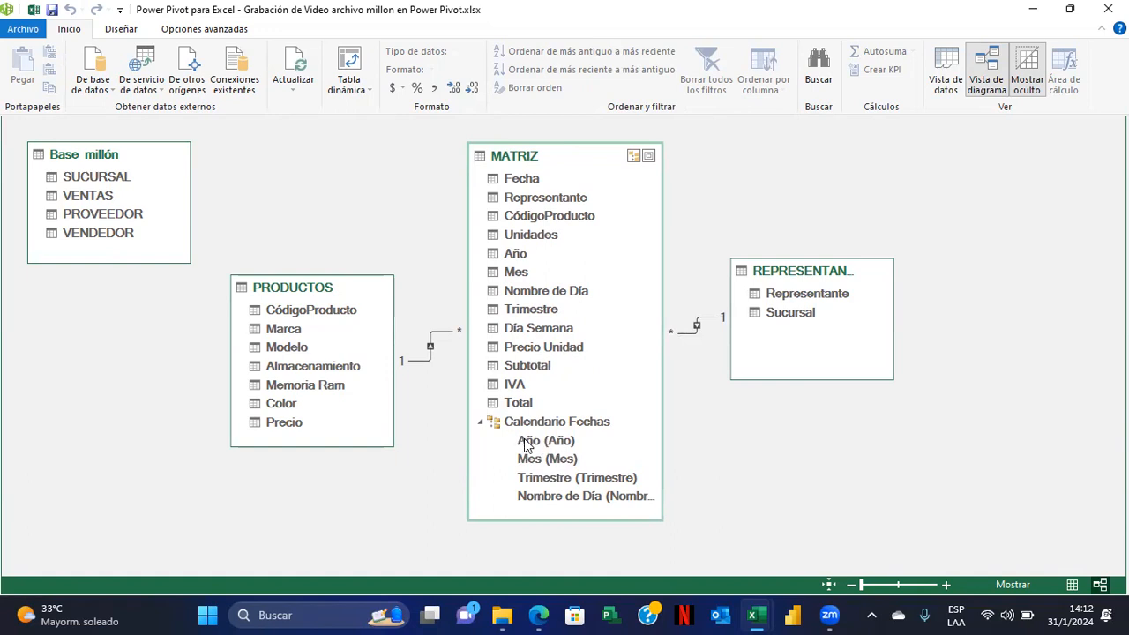
click(534, 482)
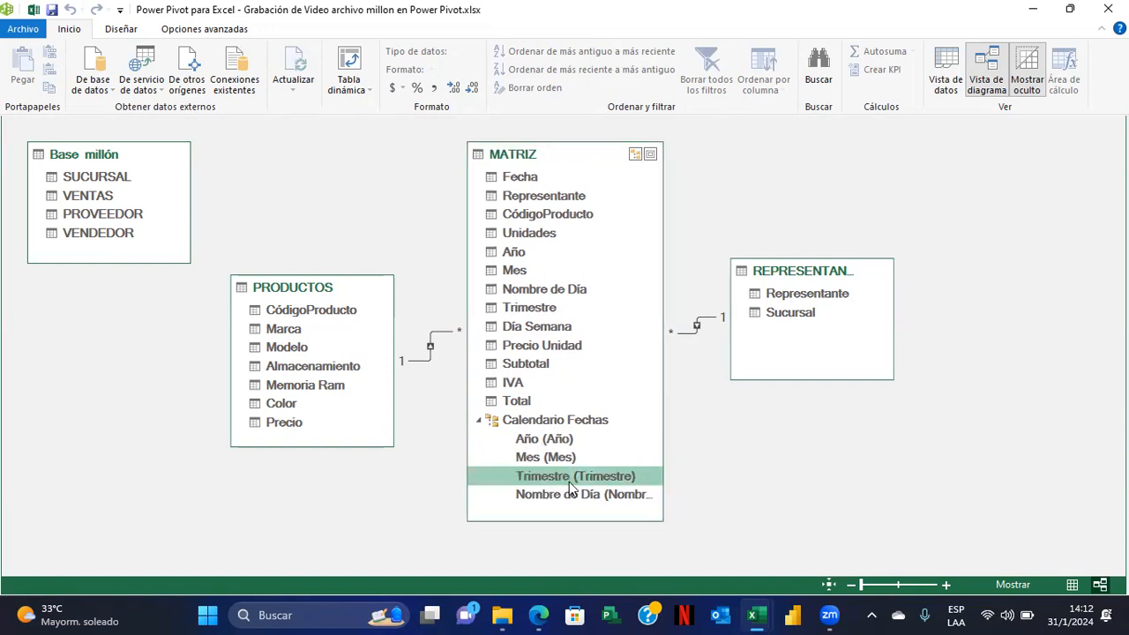
mouse_move(546, 485)
mouse_down()
mouse_move(538, 458)
mouse_move(545, 464)
mouse_up()
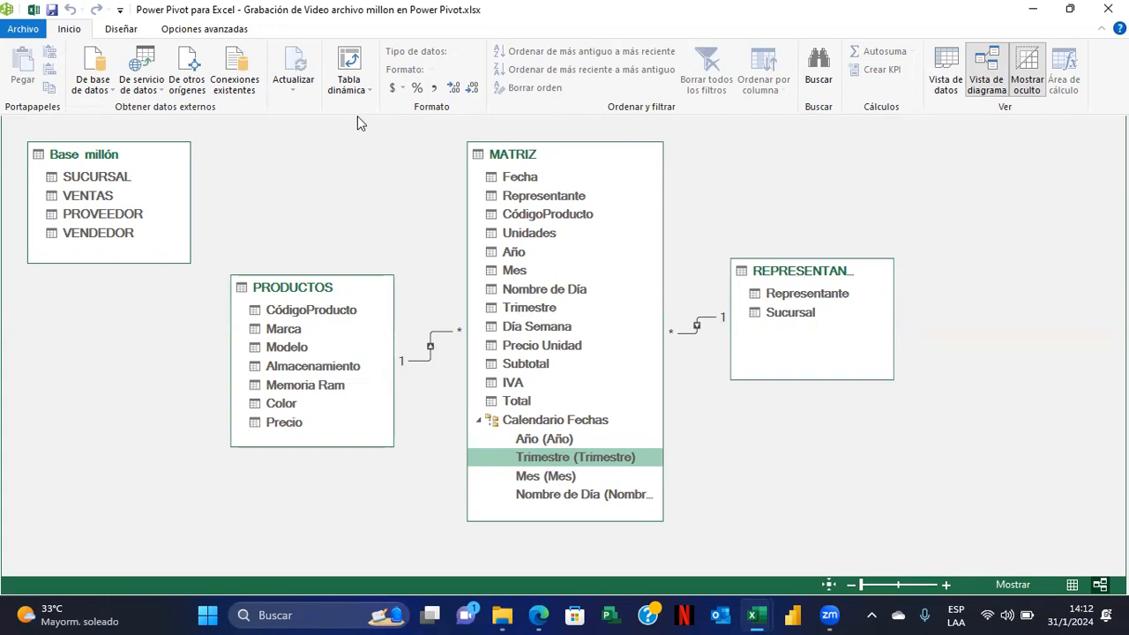
Create a pivot table from the data model on the existing worksheet Hoja2, starting at cell A2
click(360, 89)
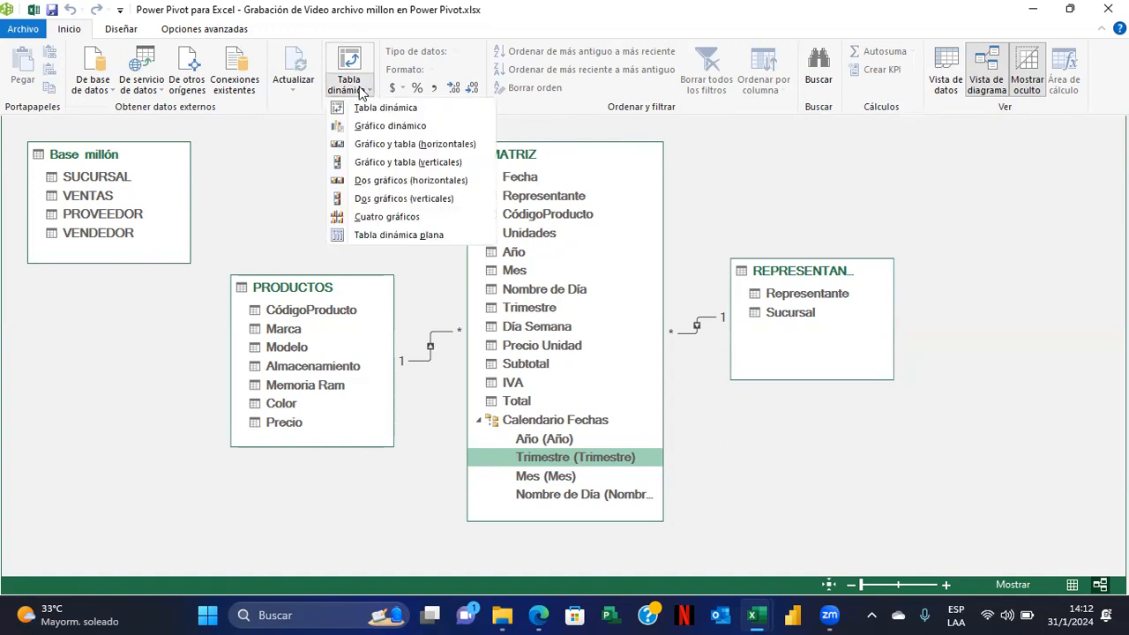
click(369, 112)
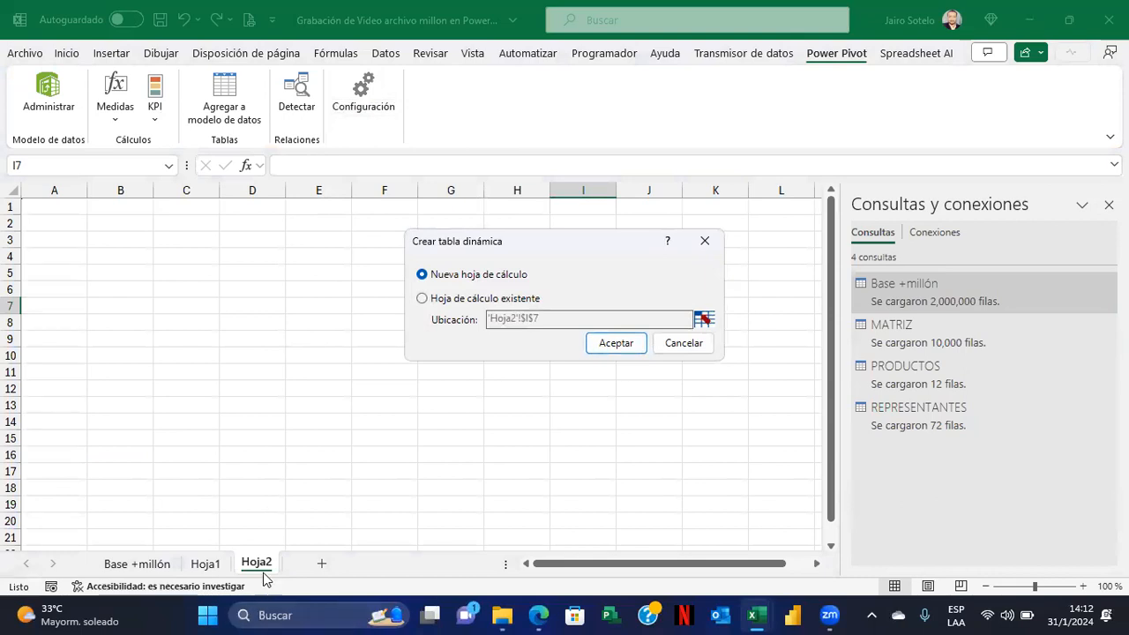
click(446, 300)
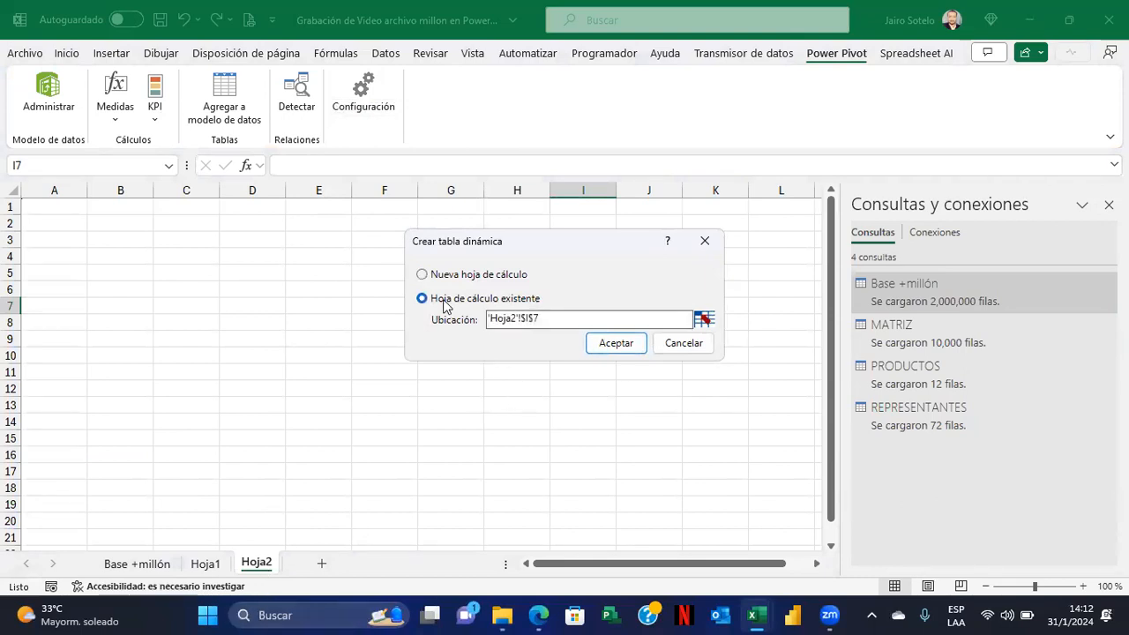
click(703, 319)
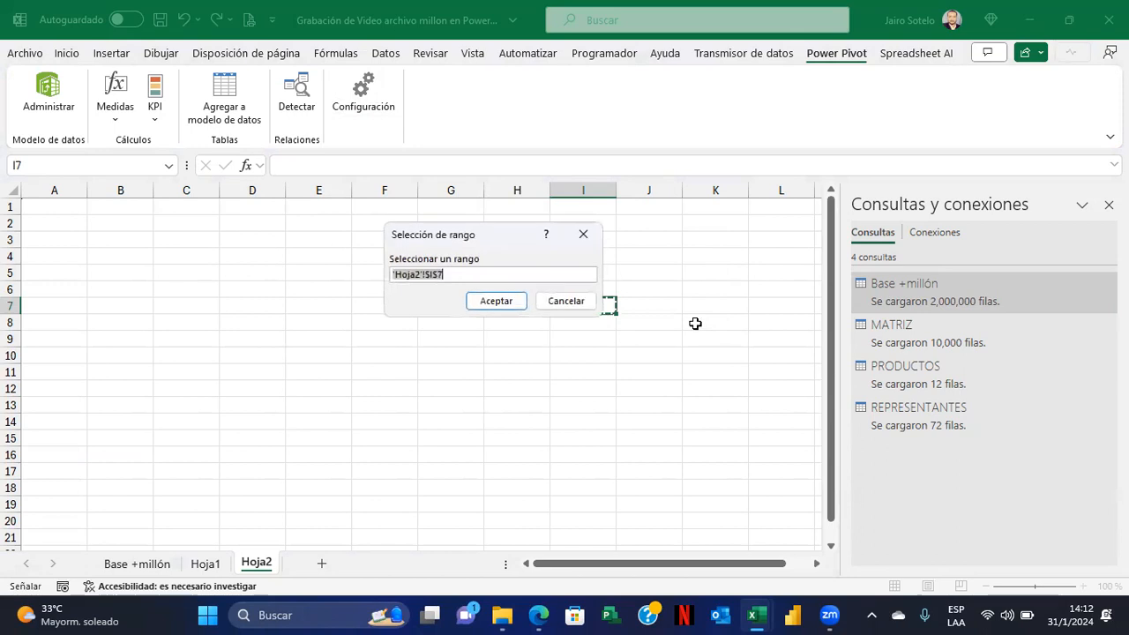
click(72, 227)
click(481, 302)
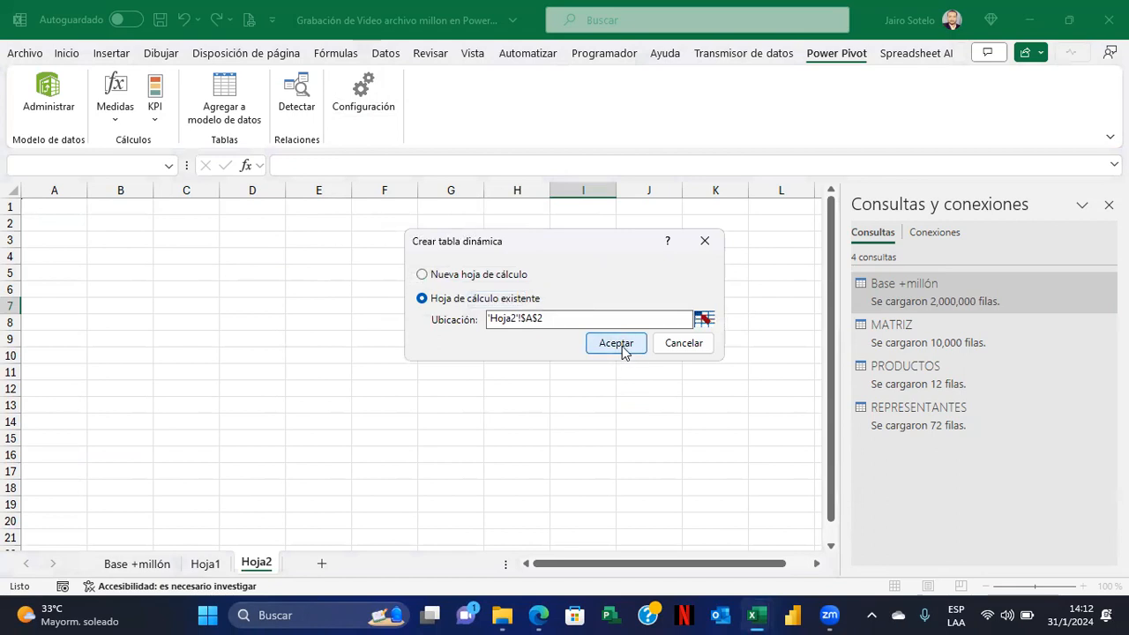
click(621, 346)
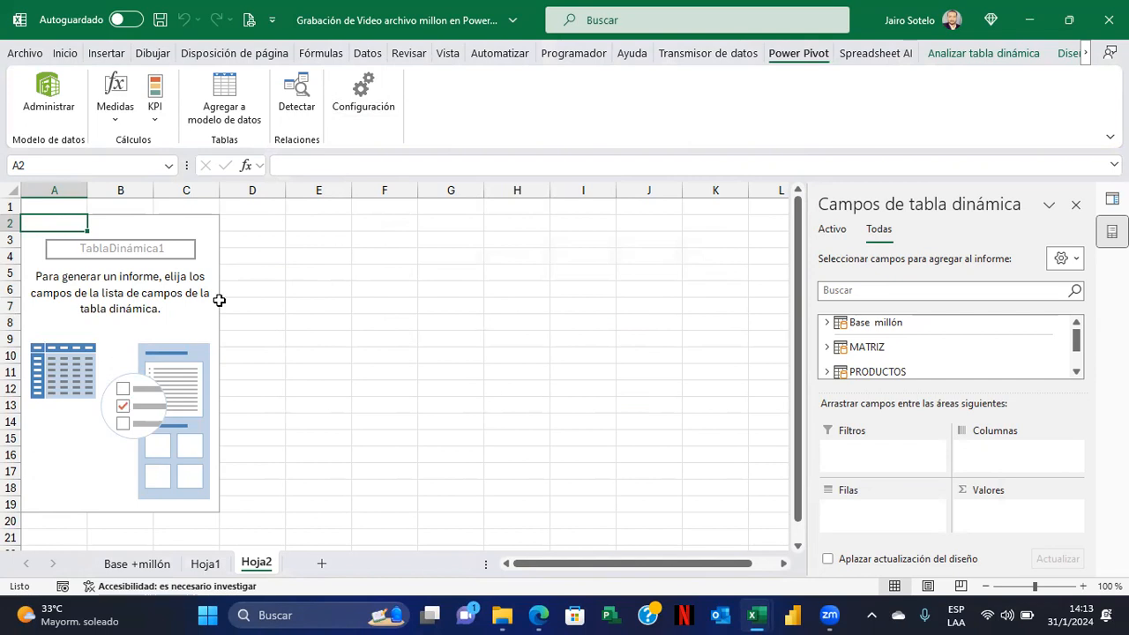
Collapse the ribbon and look through the pivot table fields of the MATRIZ, PRODUCTOS and REPRESENTANTES tables
click(955, 54)
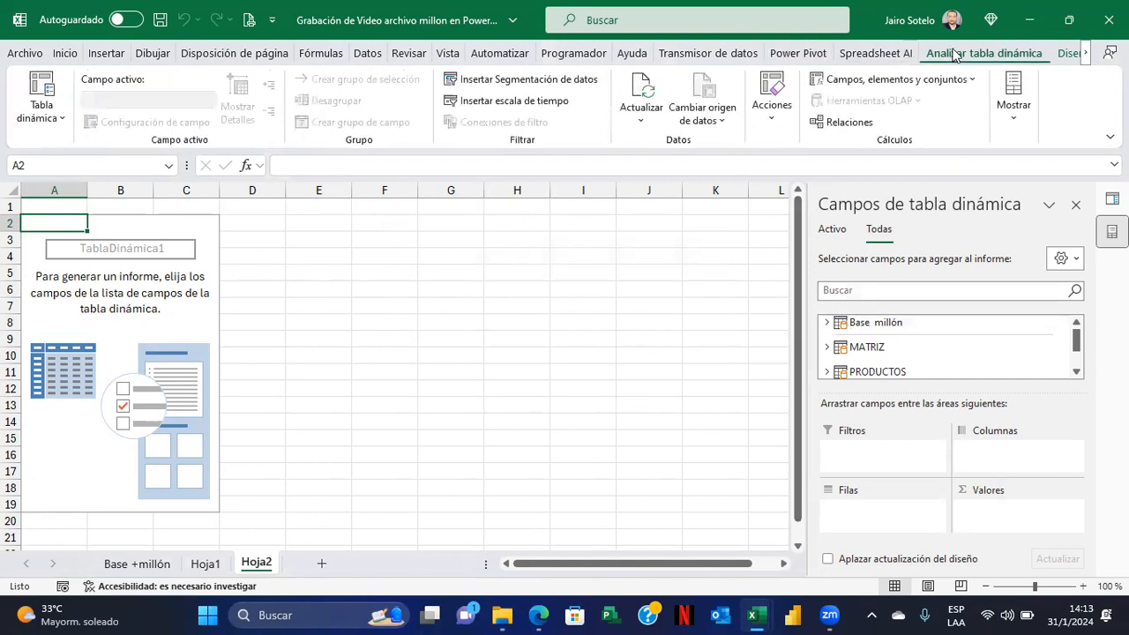
double_click(968, 58)
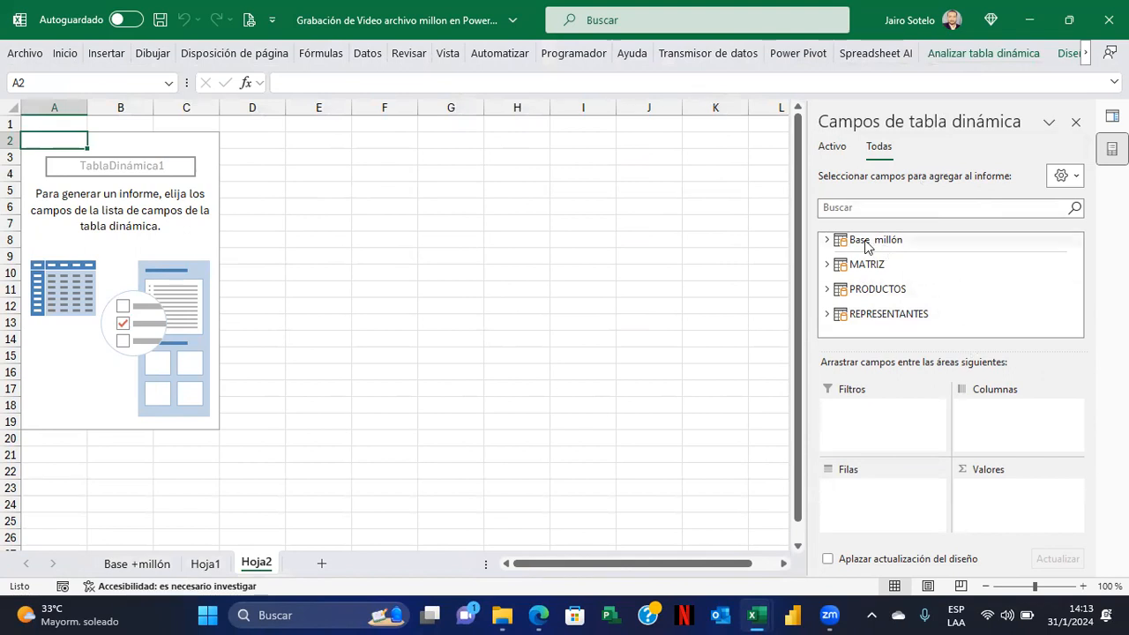
click(827, 265)
click(826, 265)
click(826, 289)
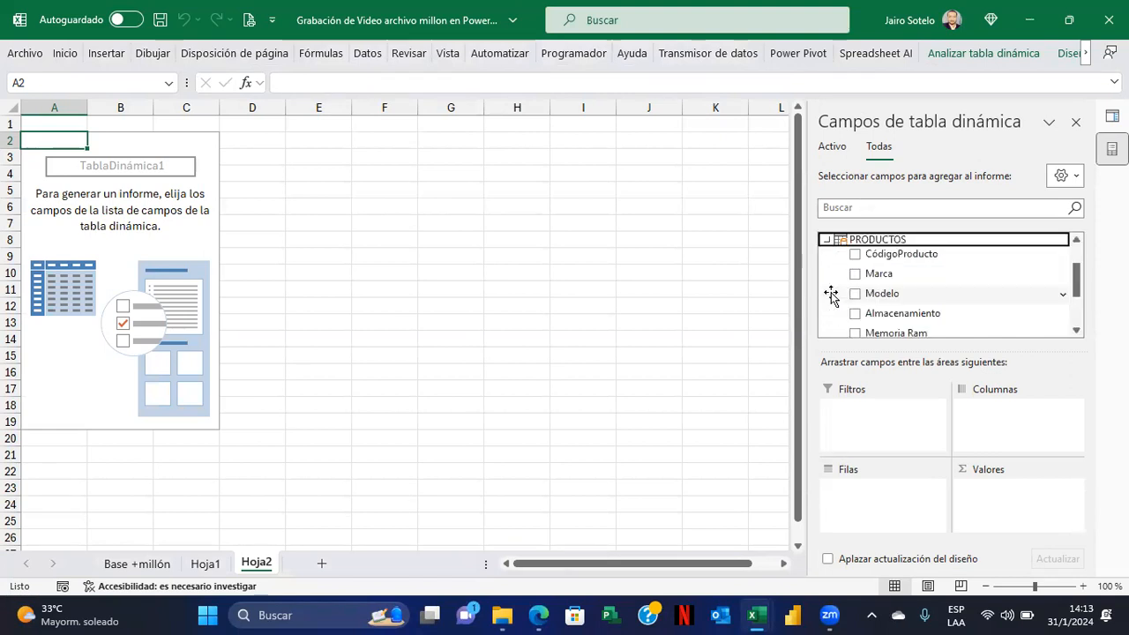
click(826, 240)
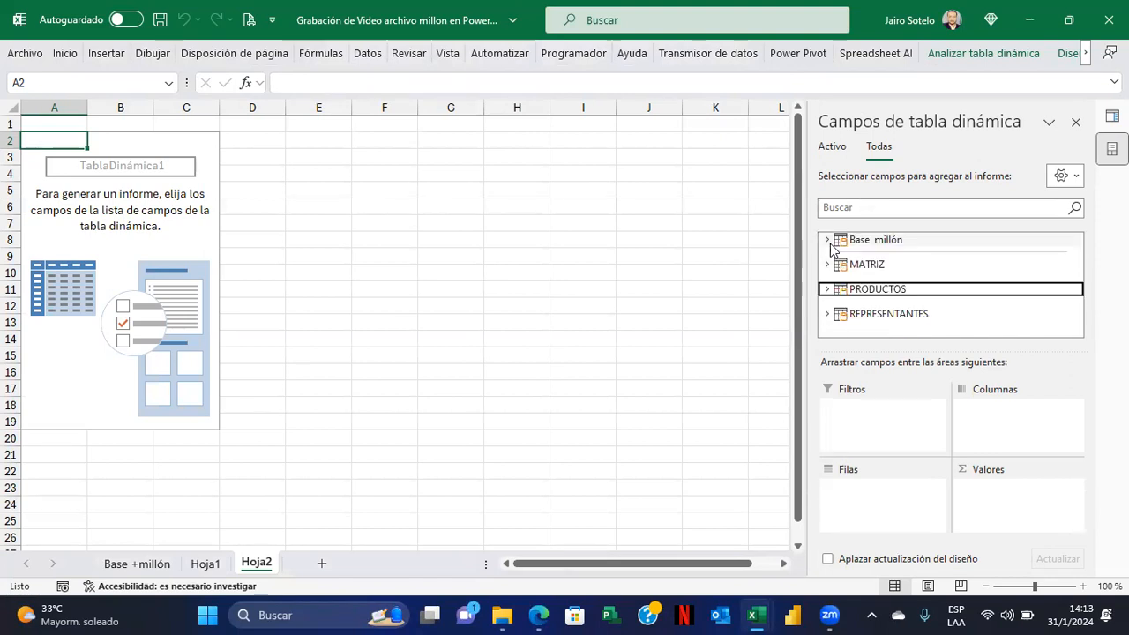
click(827, 313)
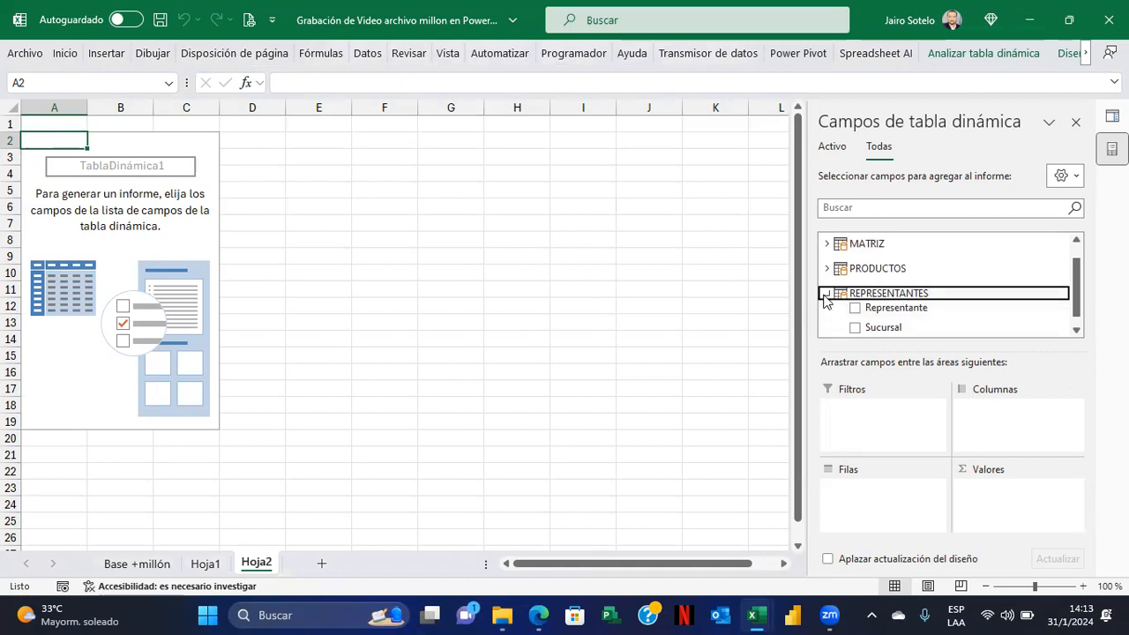
click(827, 293)
Expand the MATRIZ table and its Más campos group in the pivot table field list and review the fields
click(826, 264)
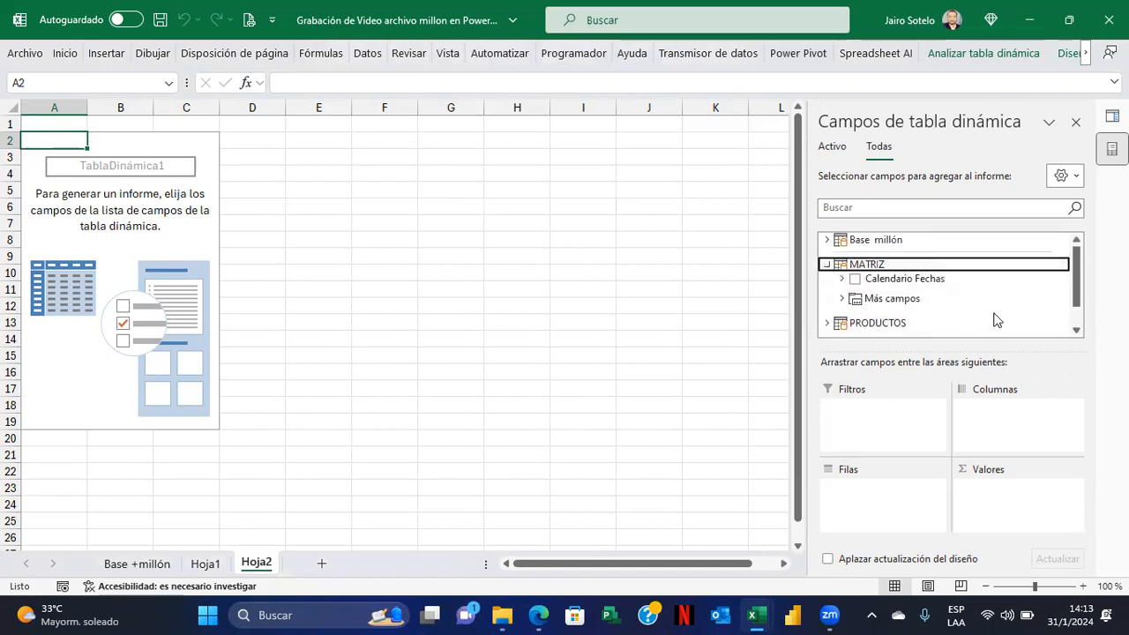
click(844, 302)
mouse_move(1076, 269)
mouse_down()
mouse_move(1077, 313)
mouse_move(1075, 264)
mouse_move(1075, 294)
mouse_move(1076, 281)
mouse_up()
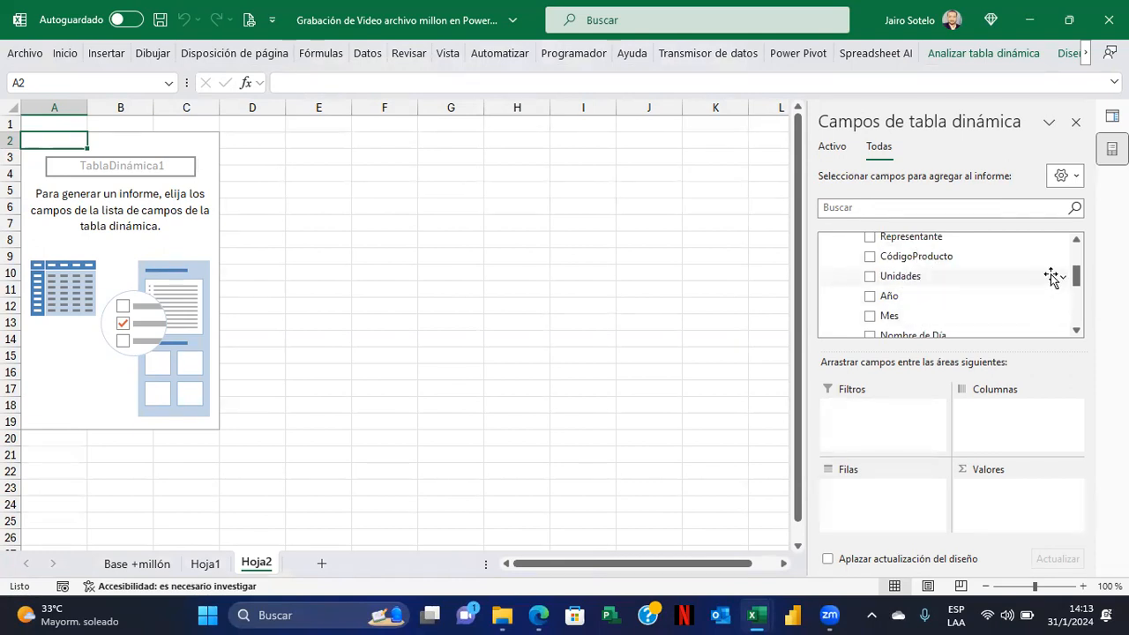
mouse_move(1076, 275)
mouse_down()
mouse_move(1076, 309)
mouse_move(1074, 276)
mouse_up()
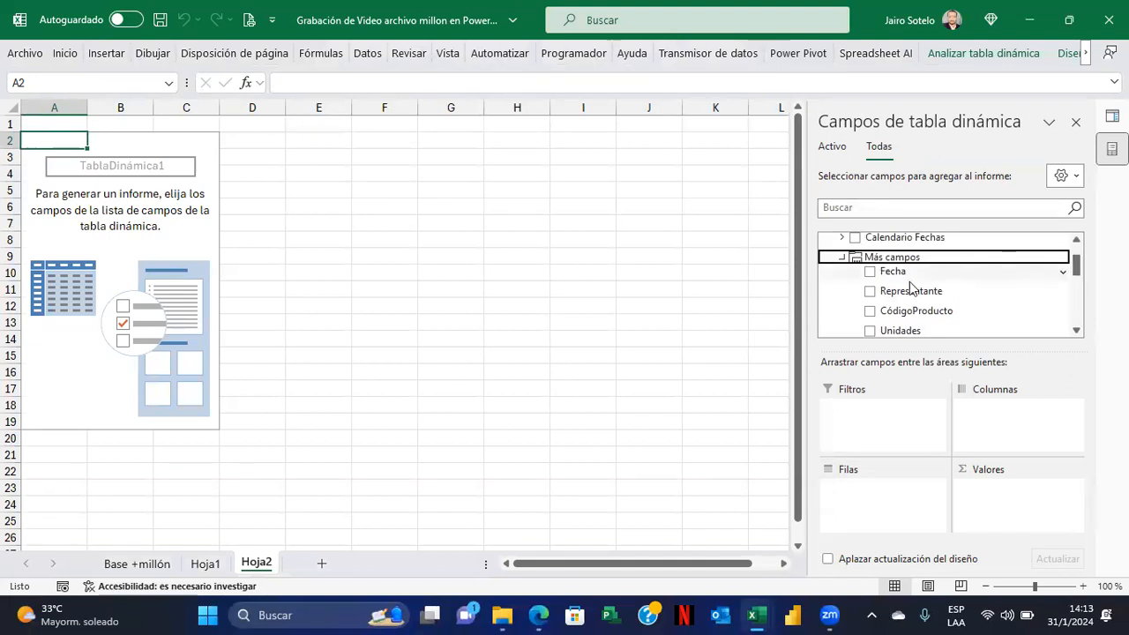
Add the Calendario Fechas hierarchy to the pivot table rows and collapse the MATRIZ table in the field list
click(841, 259)
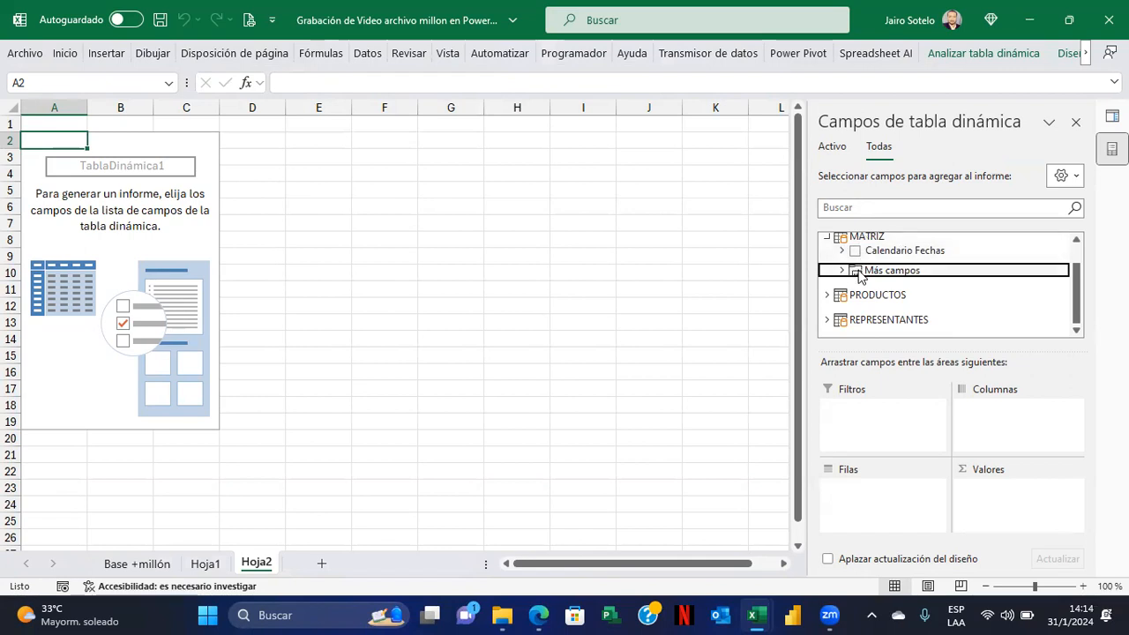
click(841, 253)
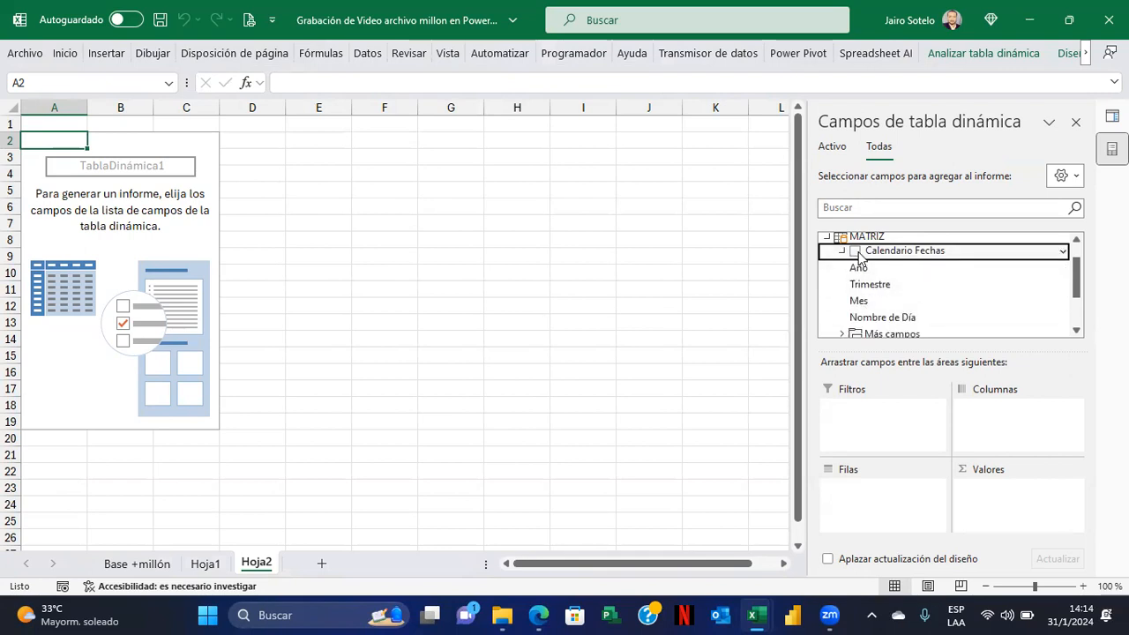
click(855, 252)
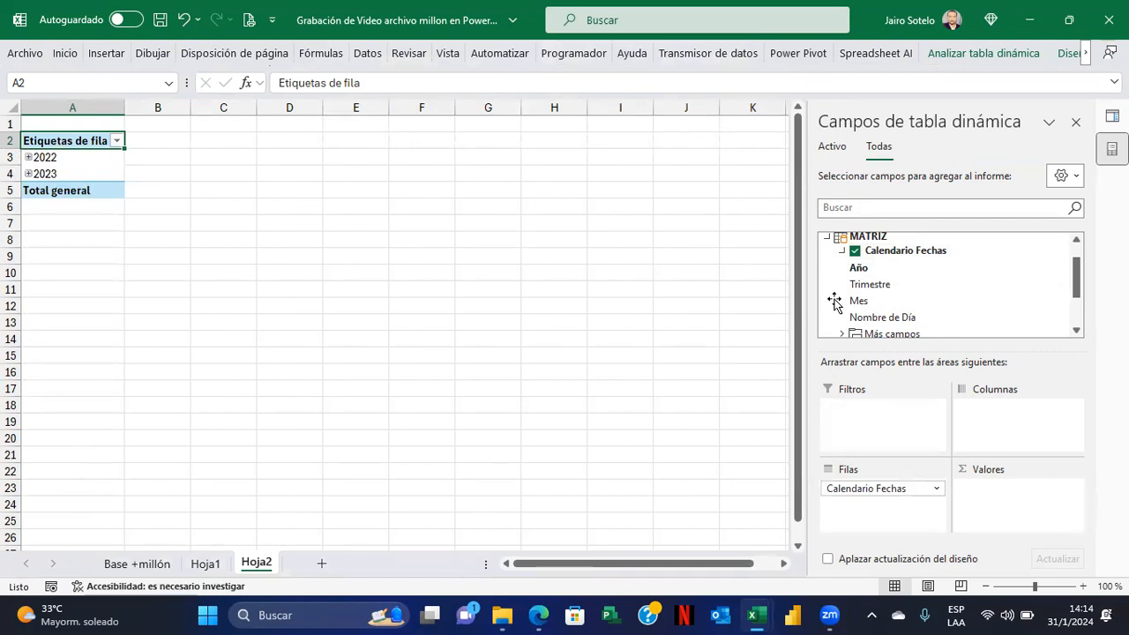
mouse_move(1076, 282)
mouse_down()
mouse_move(1079, 309)
mouse_move(1077, 269)
mouse_up()
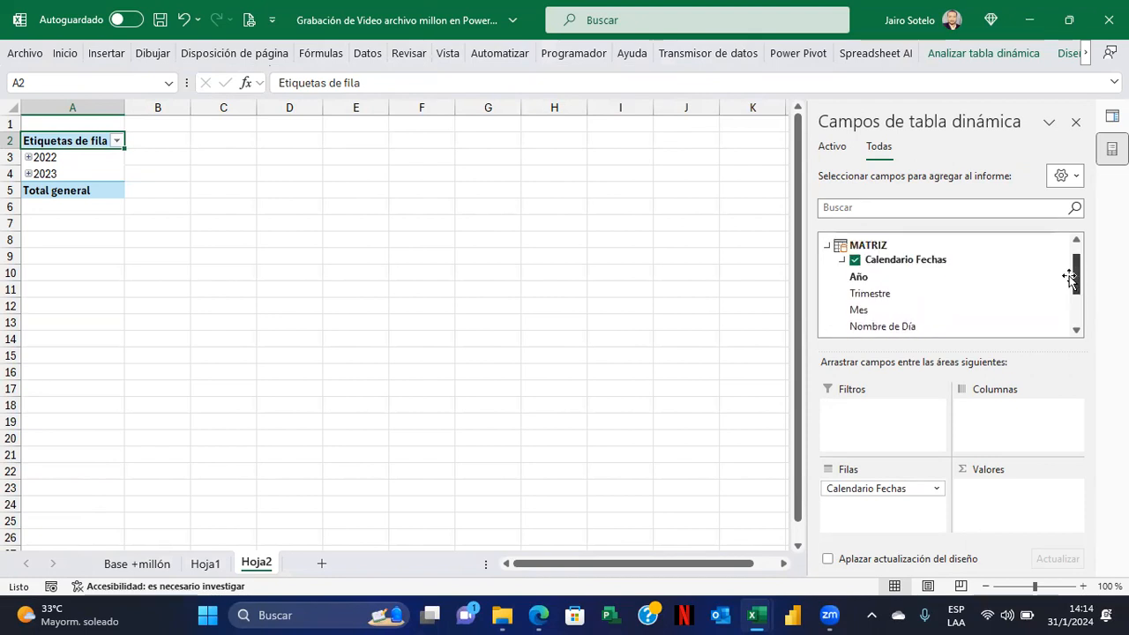
click(828, 248)
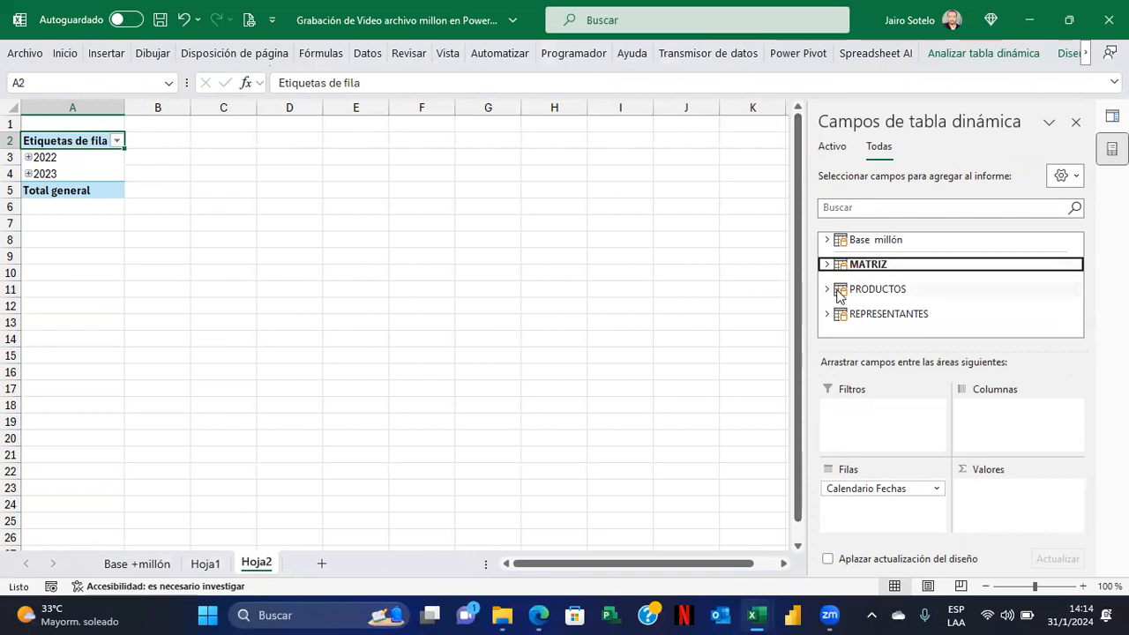
Expand 2022 into quarters and Trim 1 into months in the pivot table, and collapse Trim 1 again
click(56, 155)
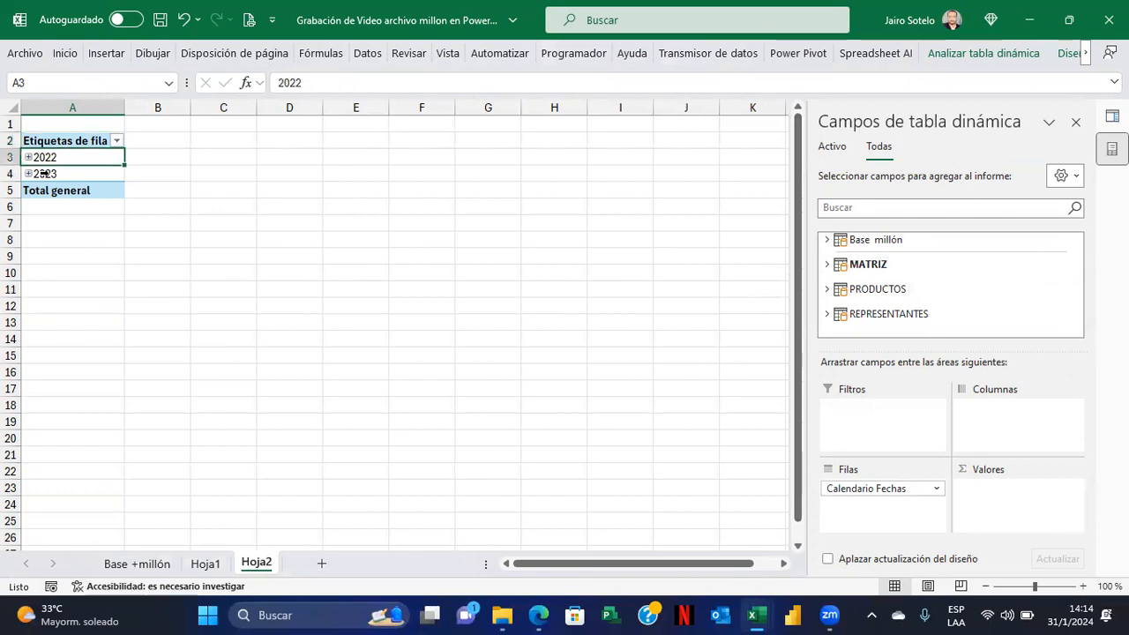
click(28, 157)
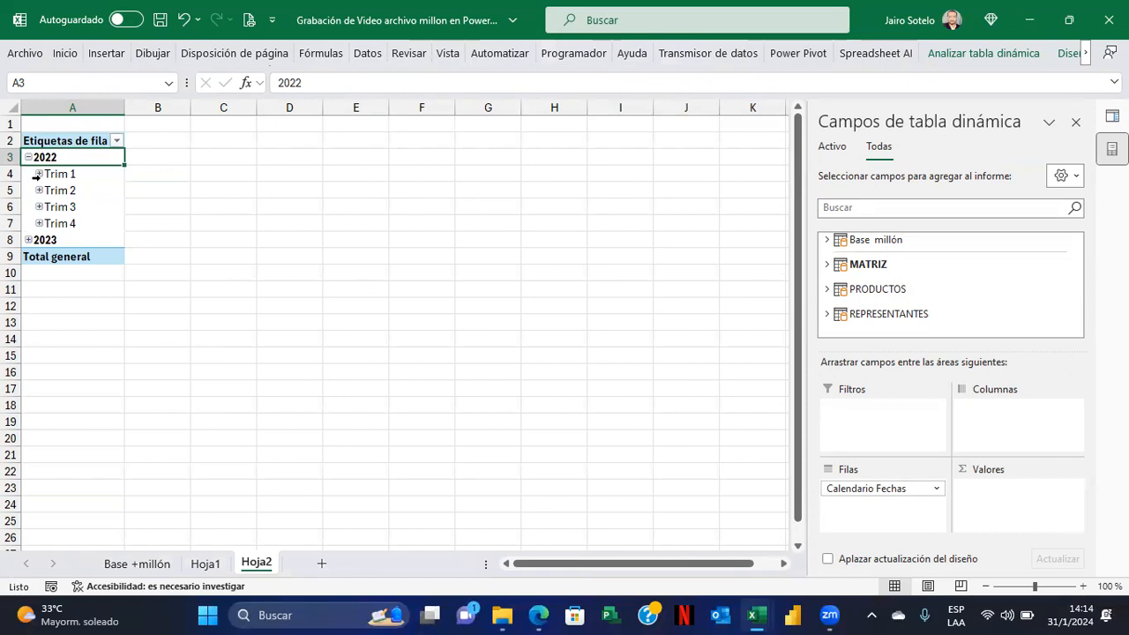
click(39, 175)
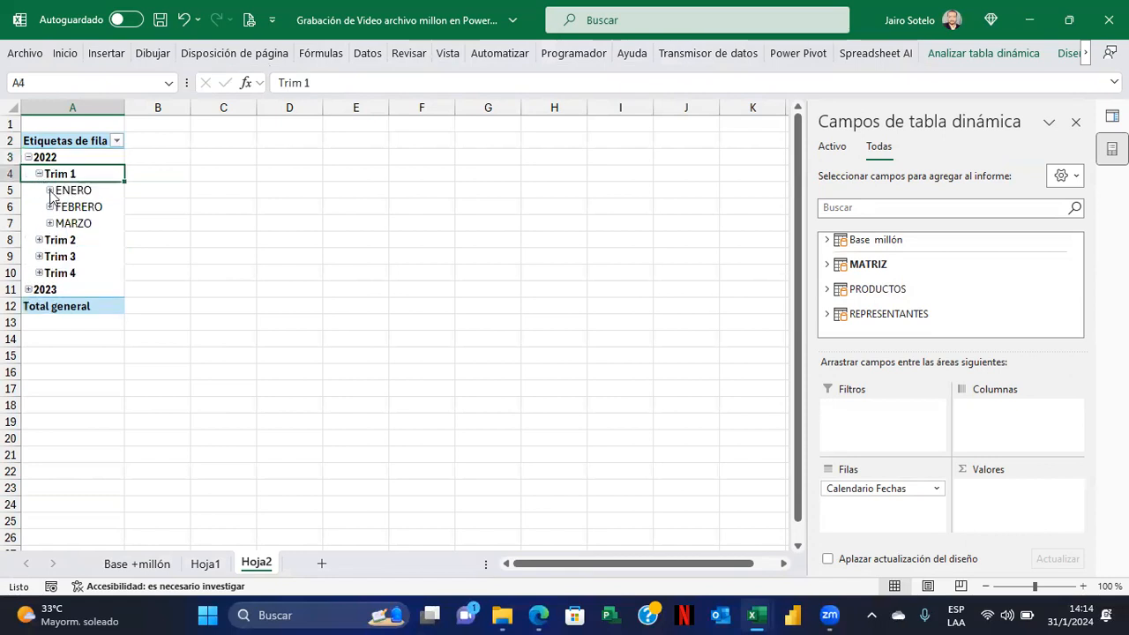
click(50, 190)
click(50, 190)
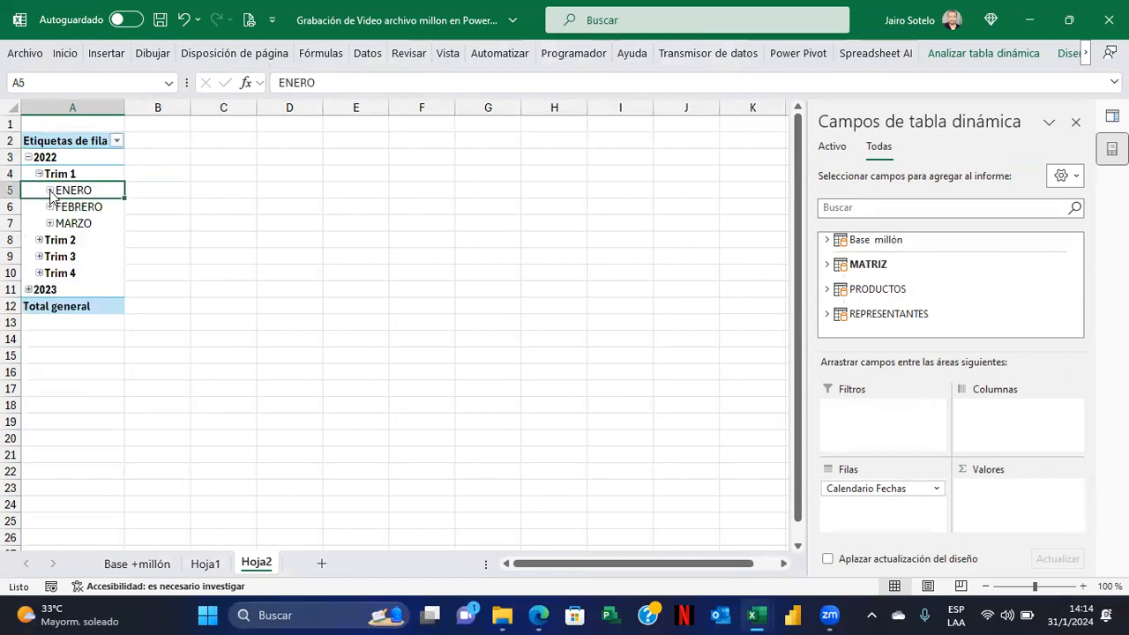
click(39, 173)
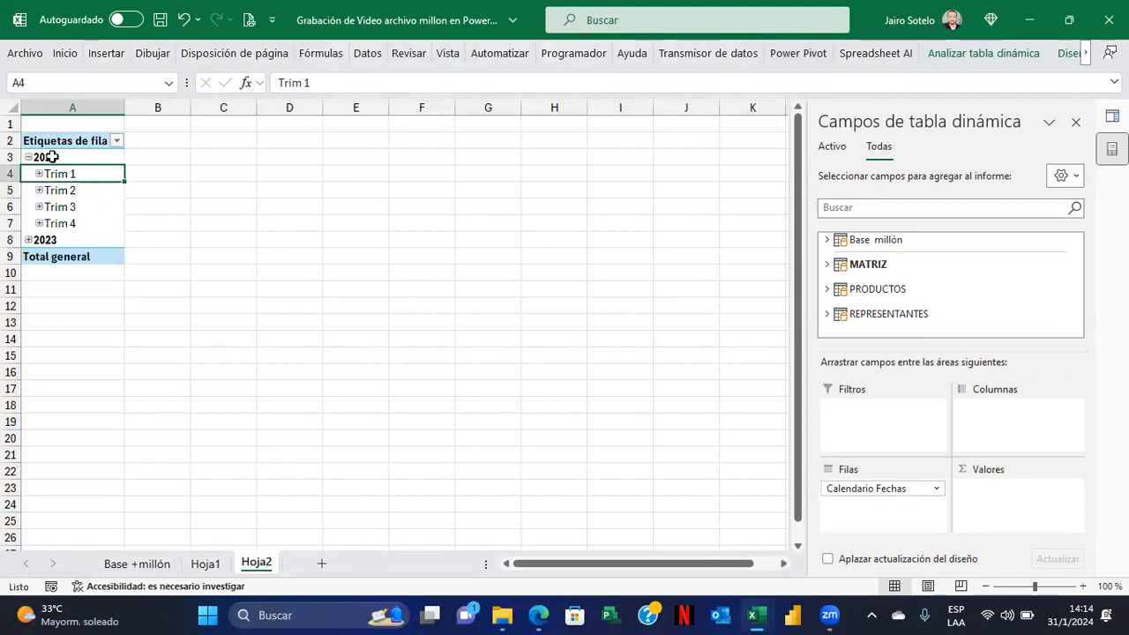
Expand the entire Año and Trimestre fields of the pivot table down to month level
click(59, 154)
right_click(63, 159)
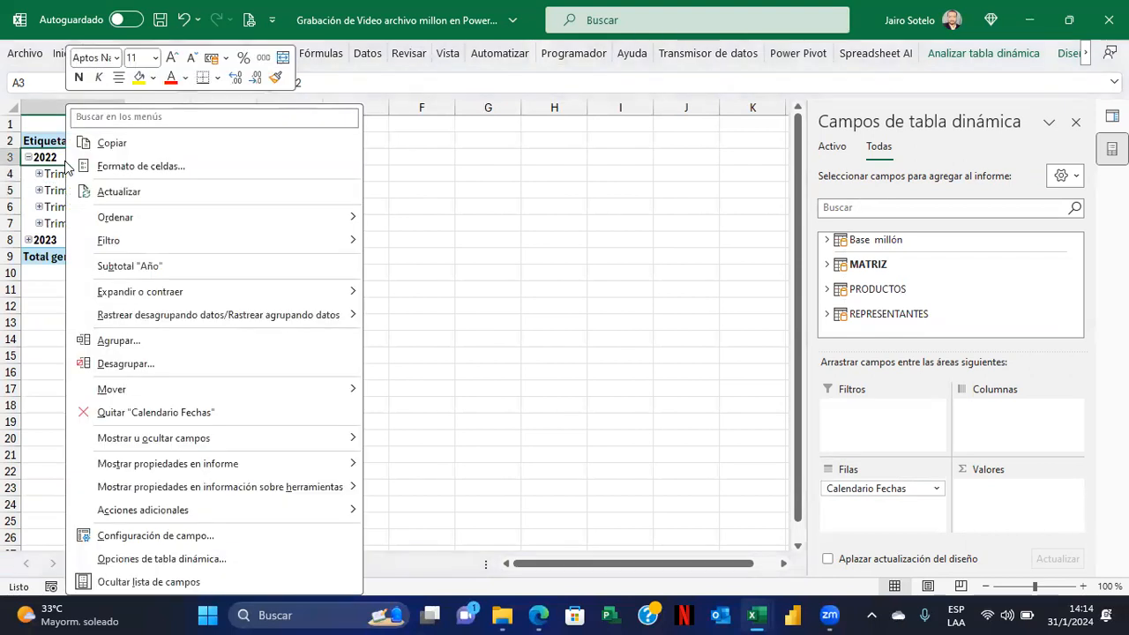
mouse_move(175, 296)
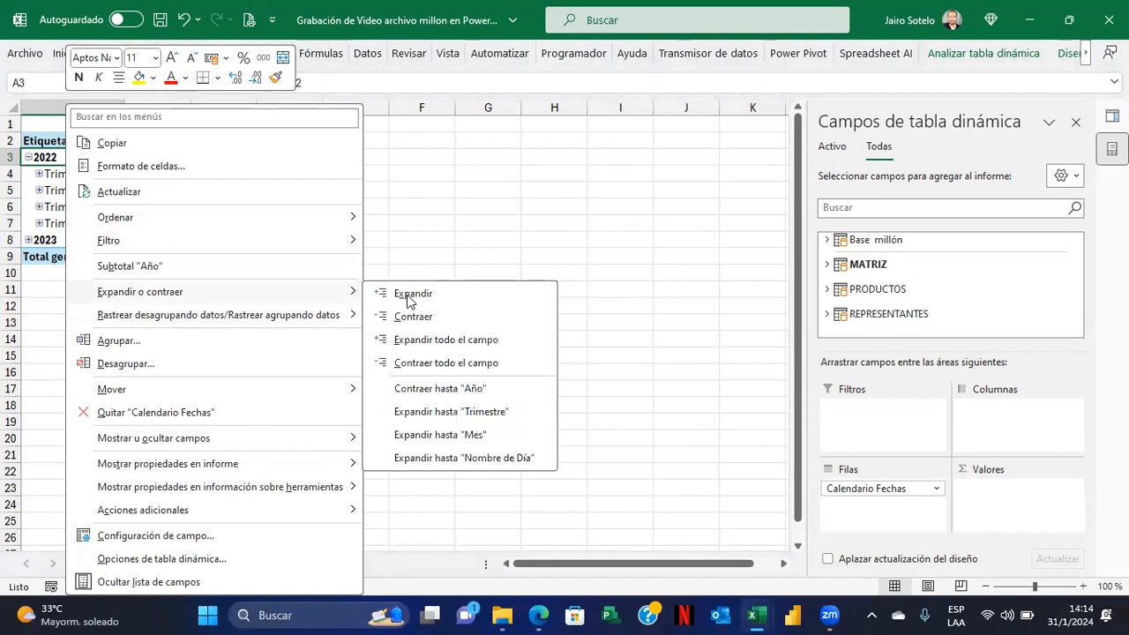
click(460, 344)
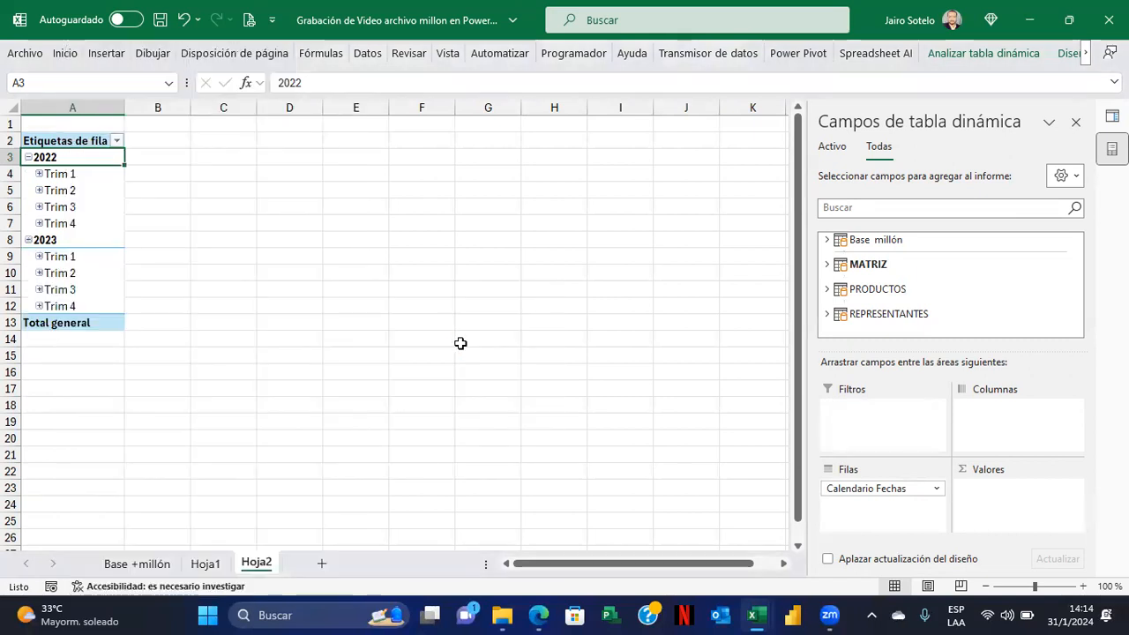
right_click(74, 189)
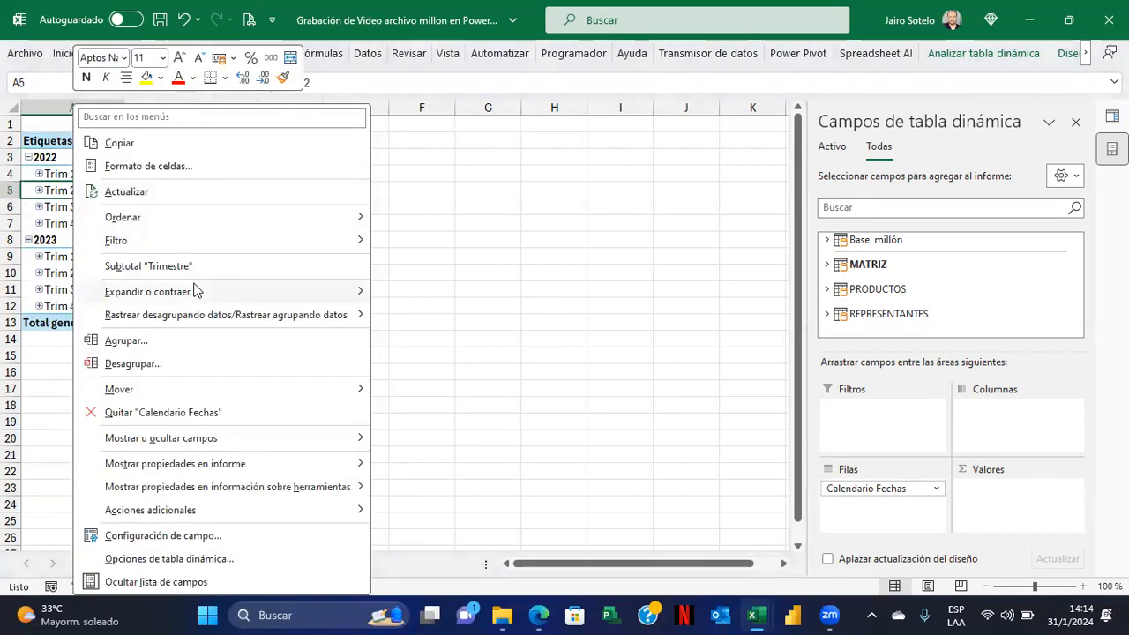
mouse_move(196, 291)
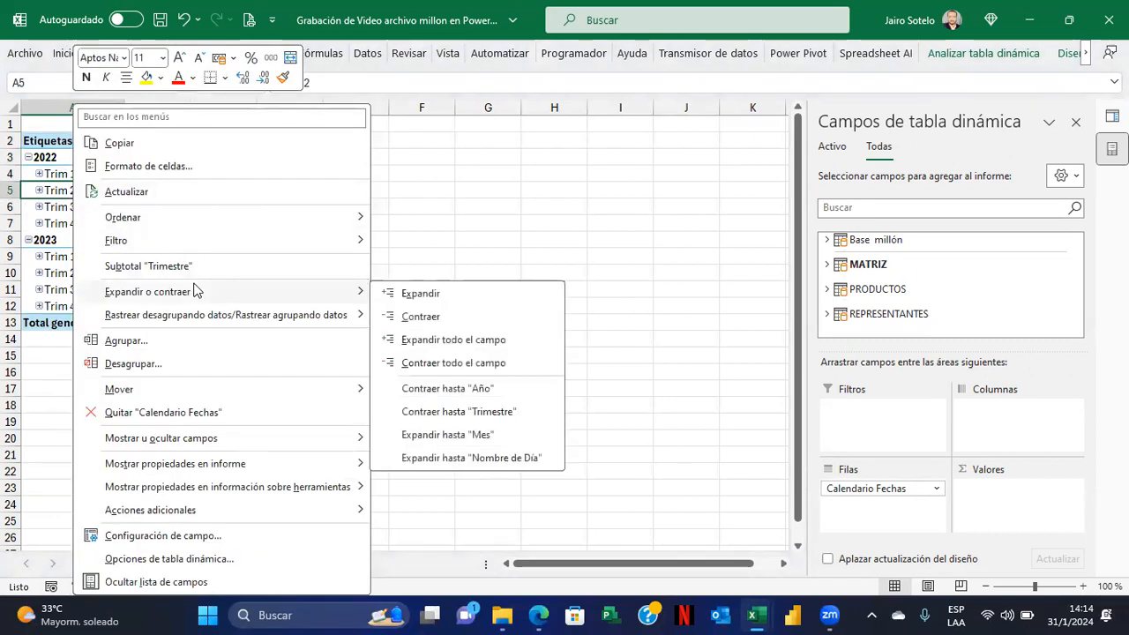
click(489, 343)
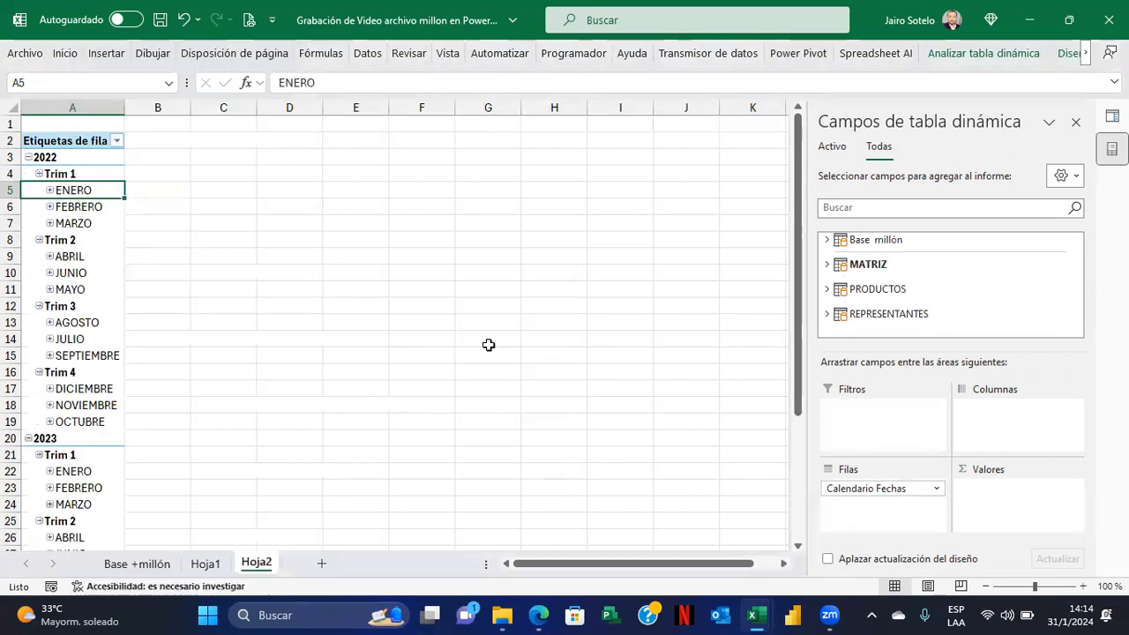
Collapse the entire Mes and Trimestre fields of the pivot table back to quarter level
right_click(73, 190)
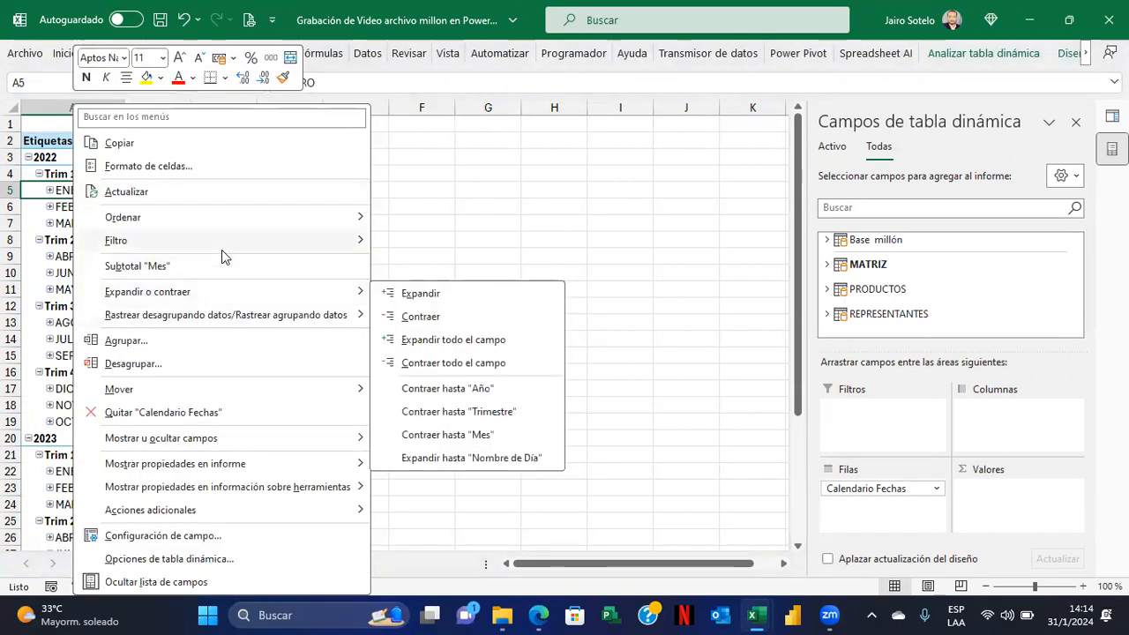
click(447, 363)
click(68, 175)
right_click(67, 174)
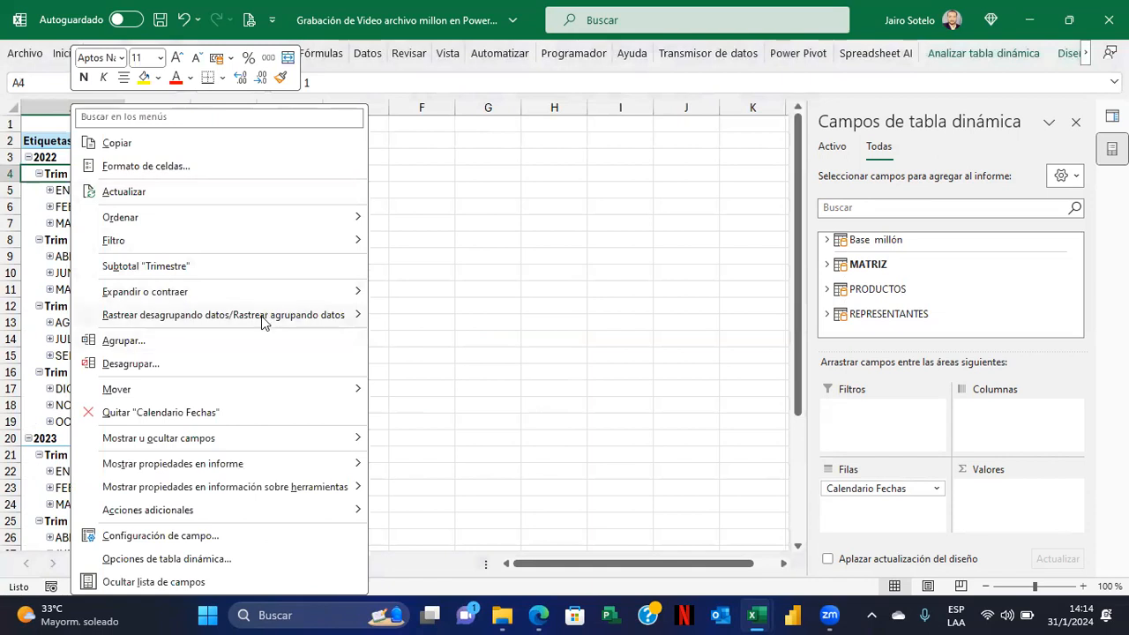
mouse_move(261, 298)
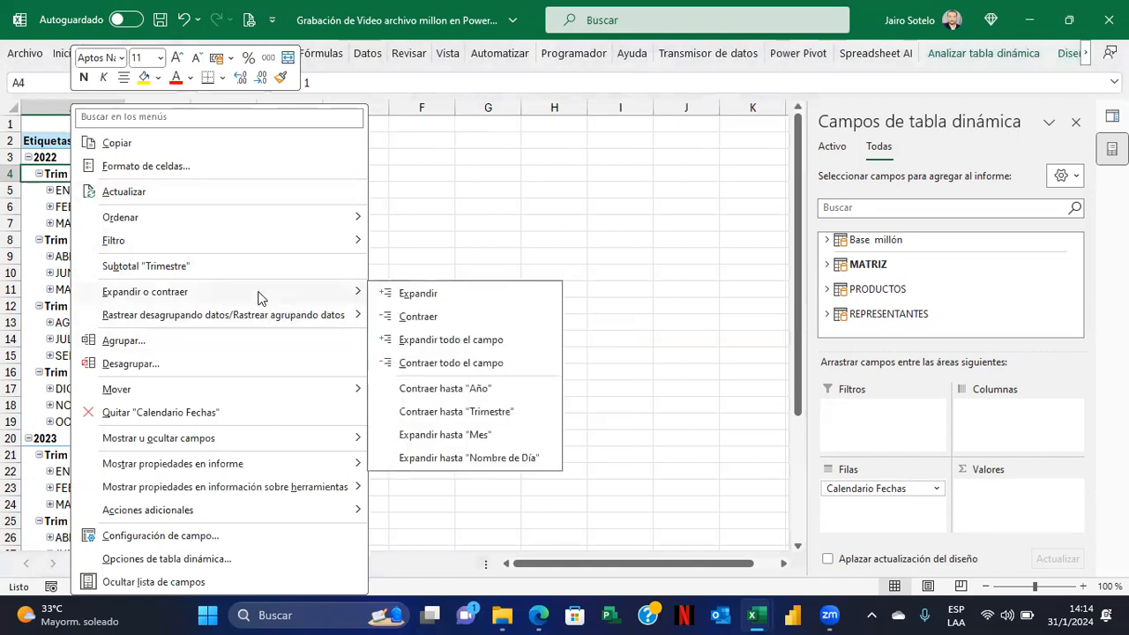
click(448, 362)
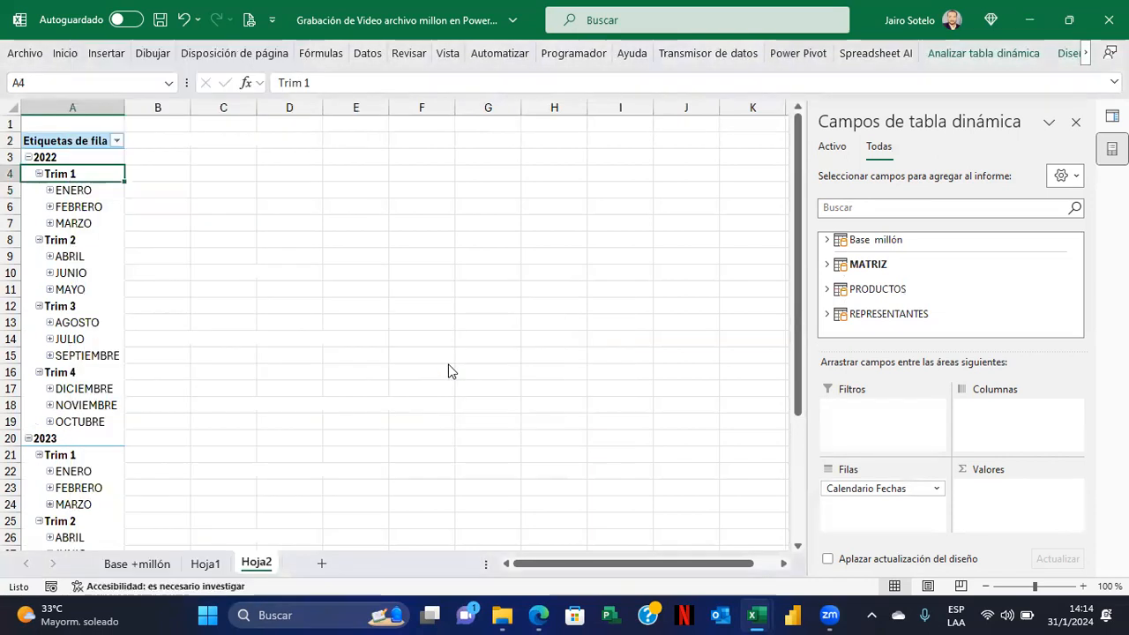
Collapse the entire Año field so the pivot table rows list only the years
click(62, 158)
right_click(62, 158)
mouse_move(159, 298)
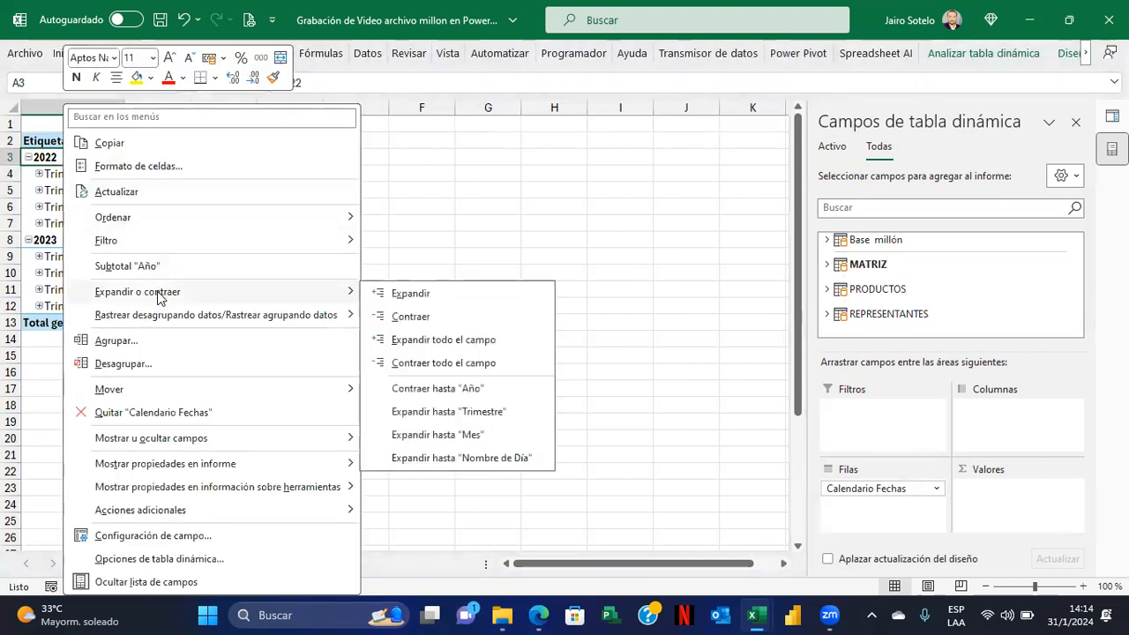
click(449, 362)
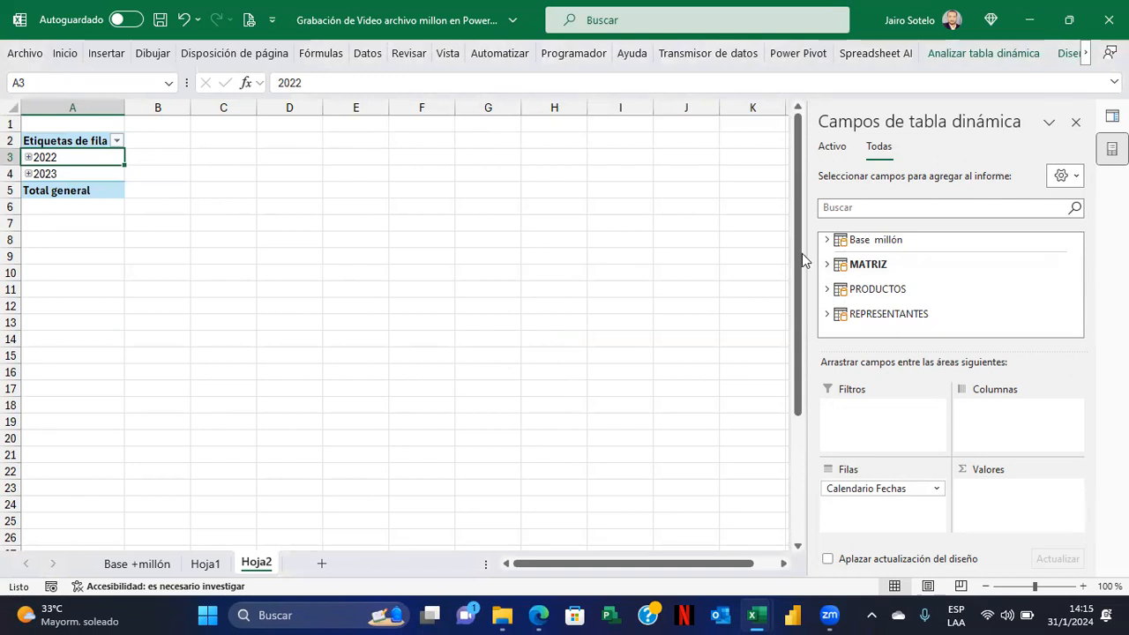
right_click(42, 157)
mouse_move(159, 291)
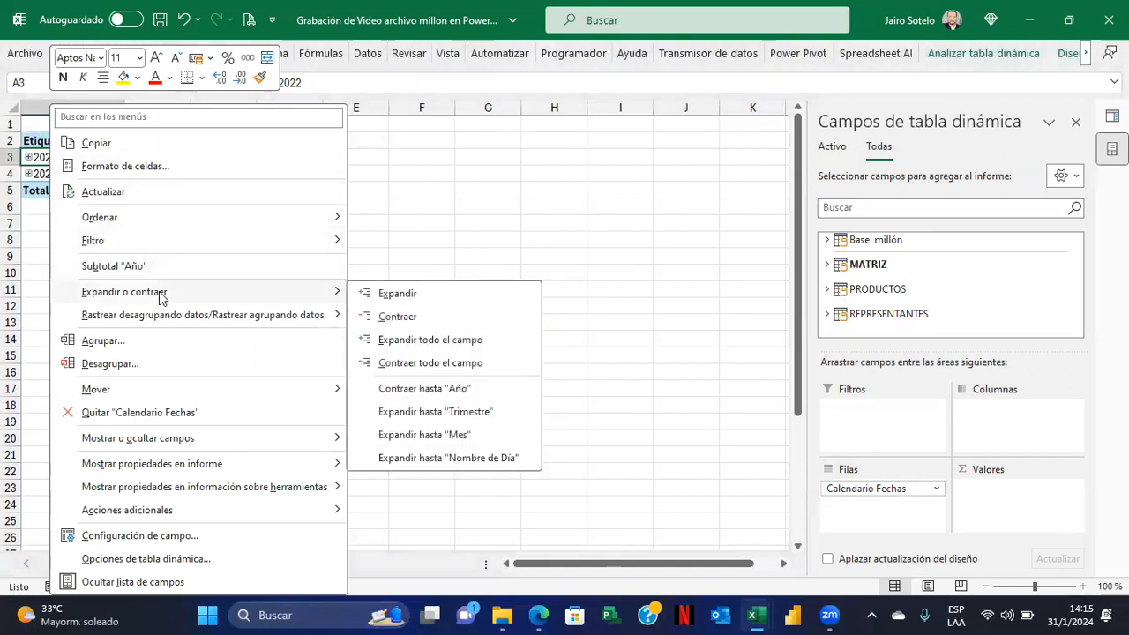
mouse_move(179, 319)
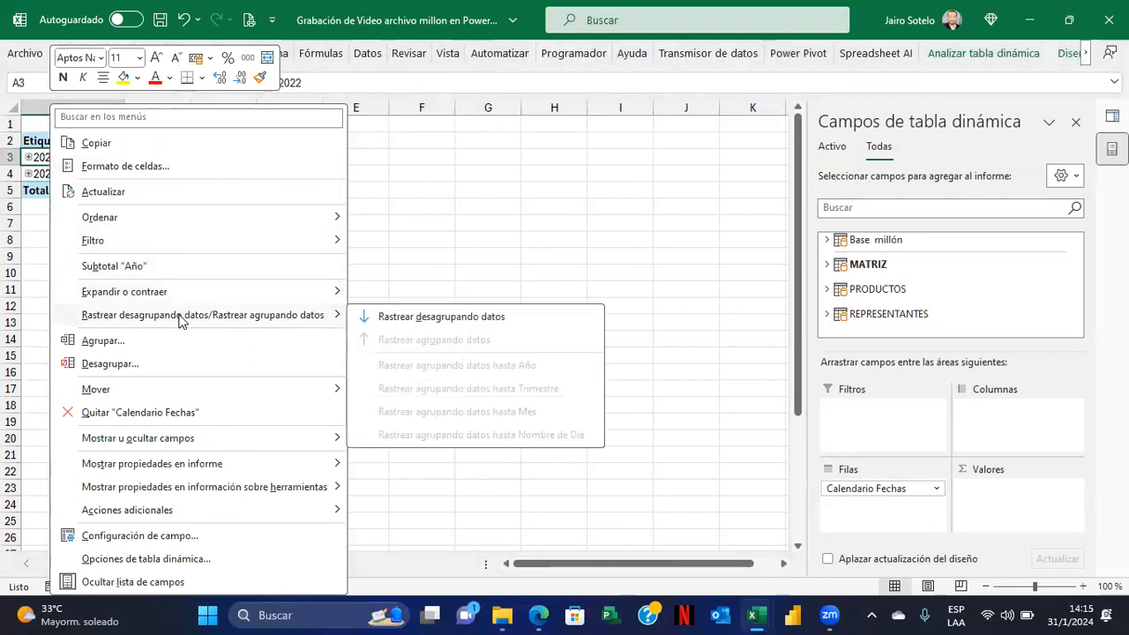
click(868, 27)
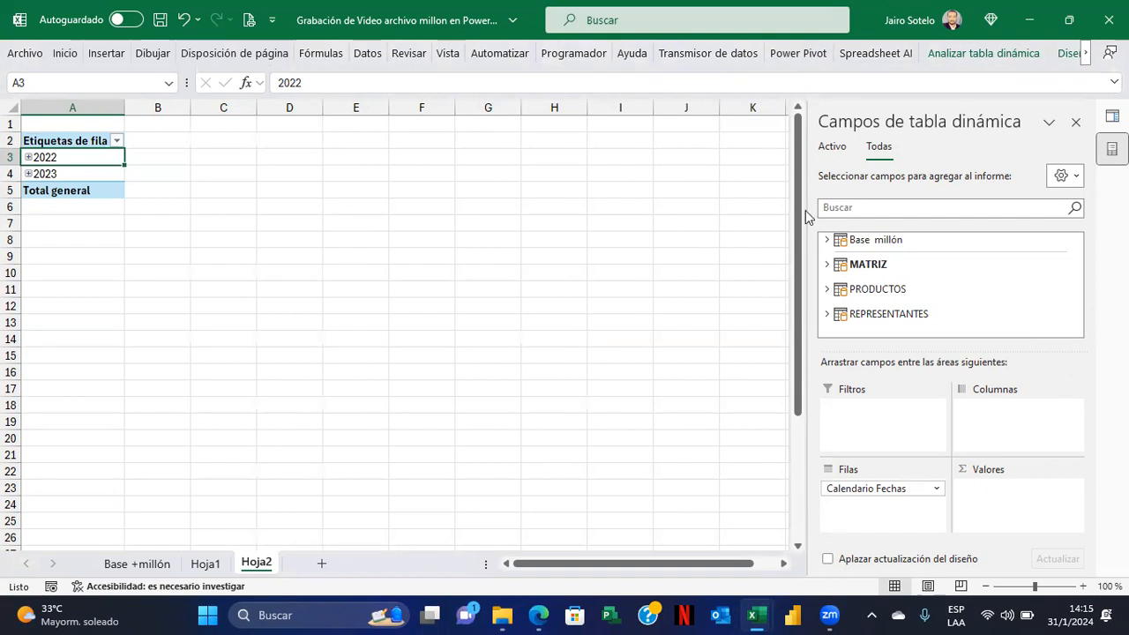
Open the data model in Power Pivot, switch to data view and select an empty calculation area cell under Representante
click(784, 55)
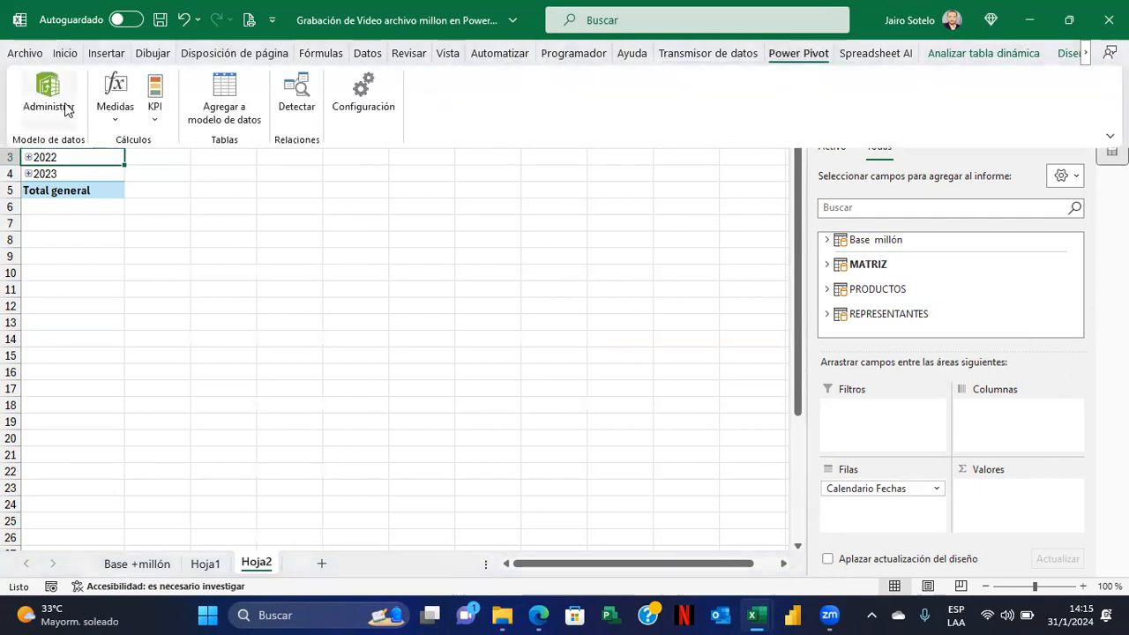
click(53, 104)
click(946, 78)
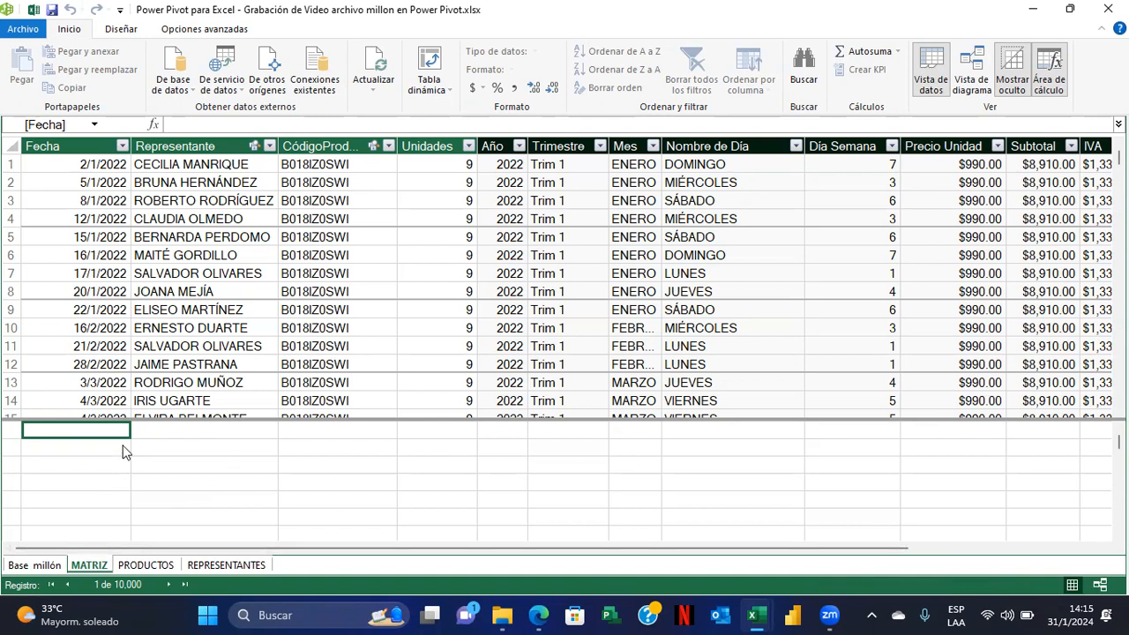
click(170, 452)
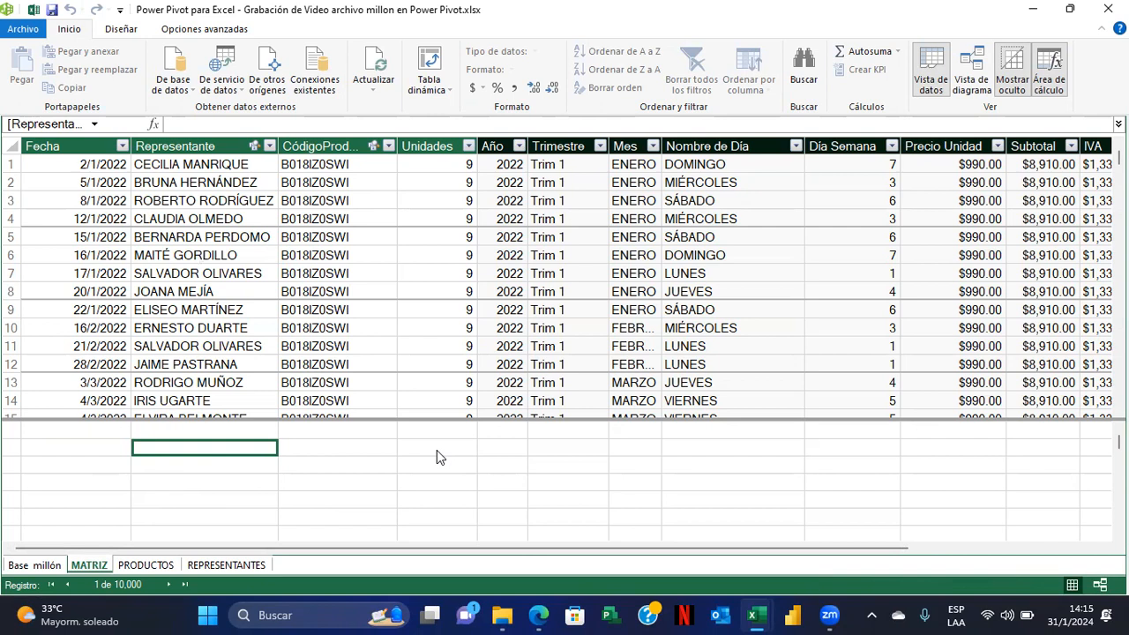
Examine the calculated columns of the MATRIZ table and the formula behind Precio Unidad
drag(827, 552, 1064, 555)
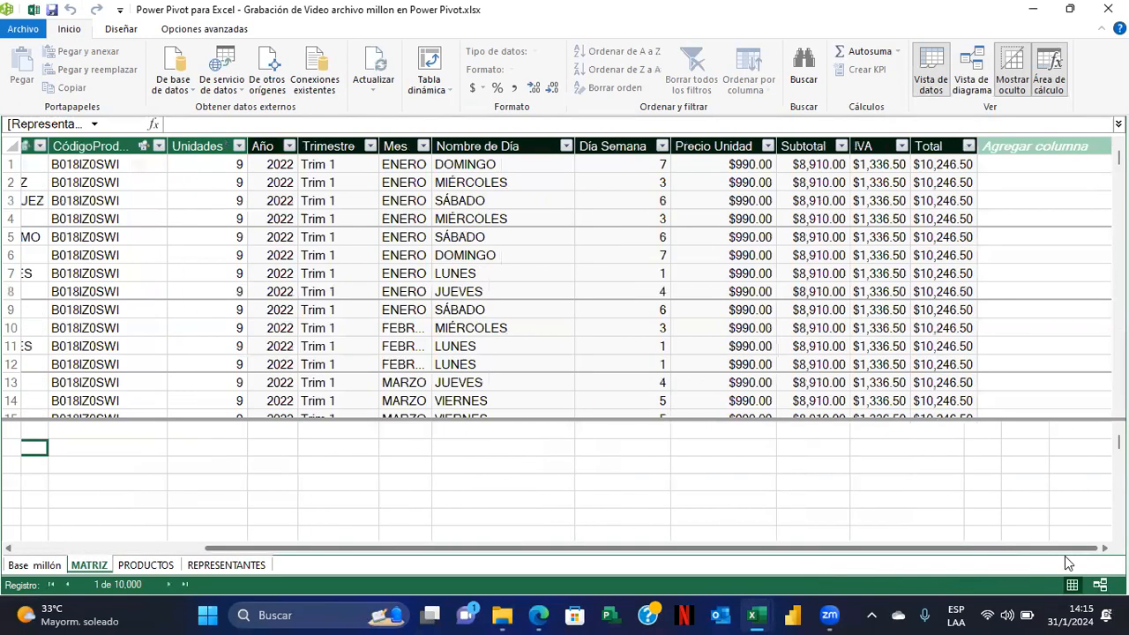
click(748, 164)
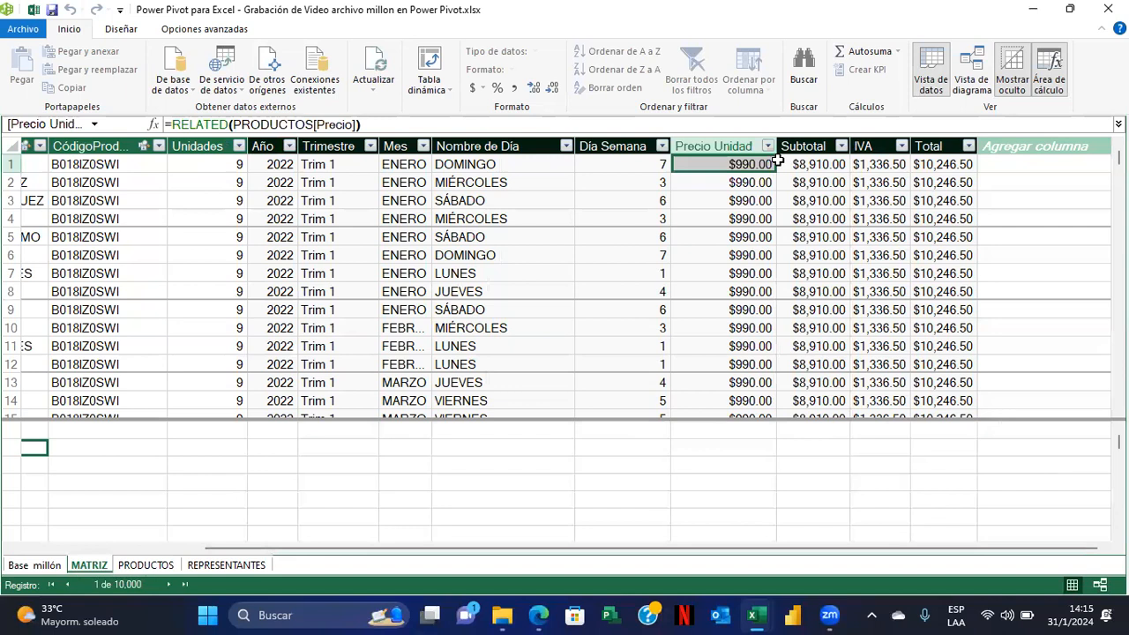
click(718, 200)
click(724, 167)
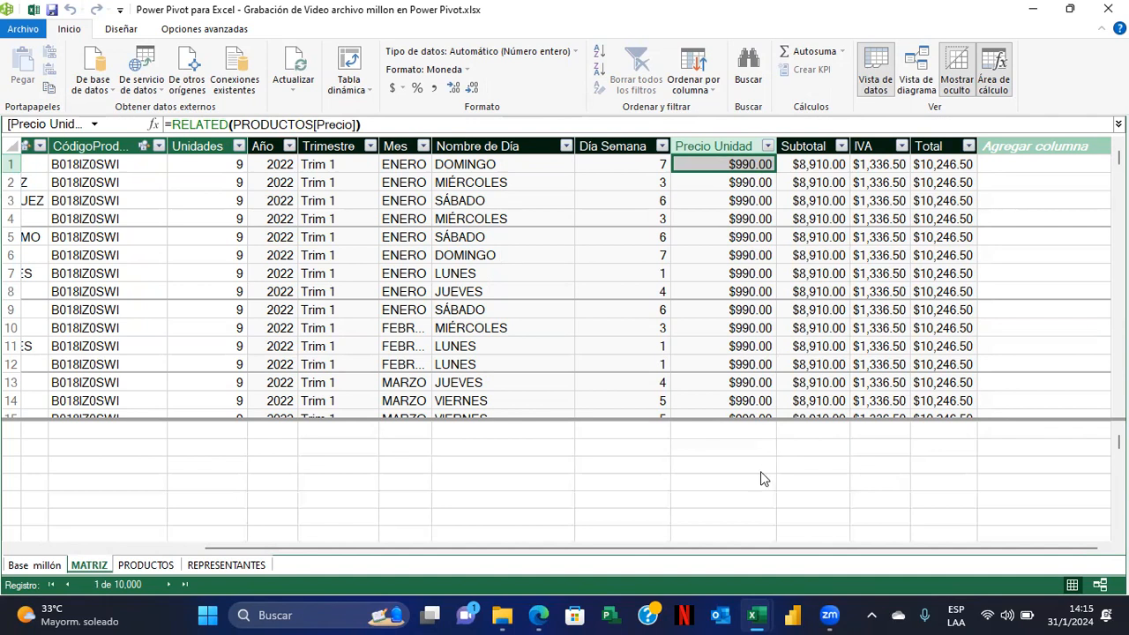
drag(766, 551, 602, 549)
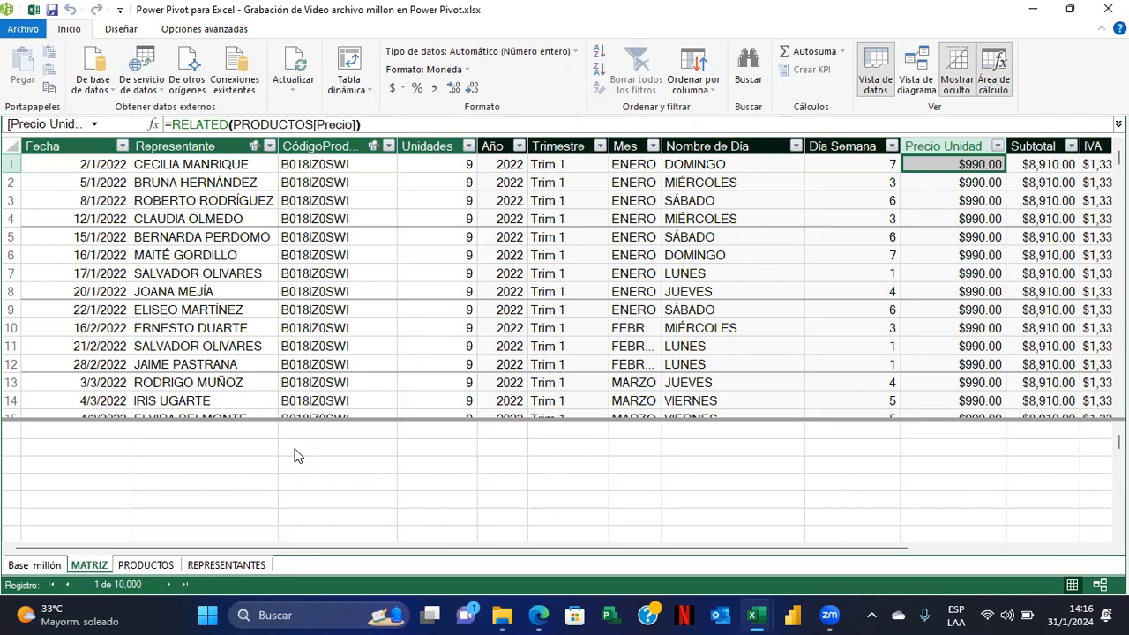
Select the empty calculation area cell under Representante and enlarge the calculation area of the MATRIZ table slightly
click(168, 446)
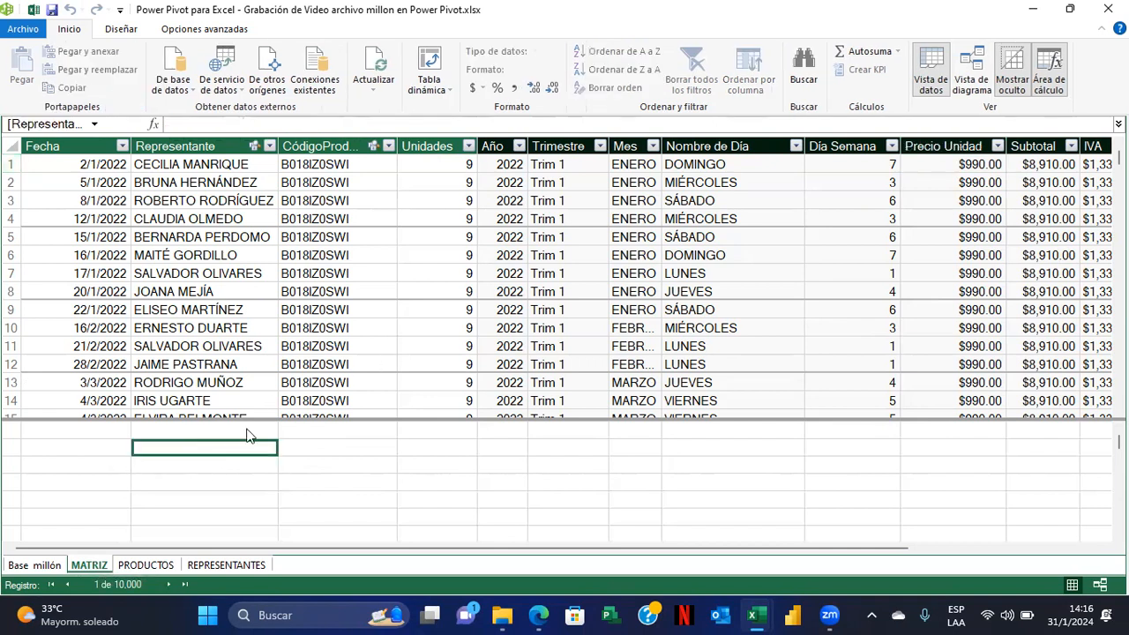
drag(354, 419, 353, 313)
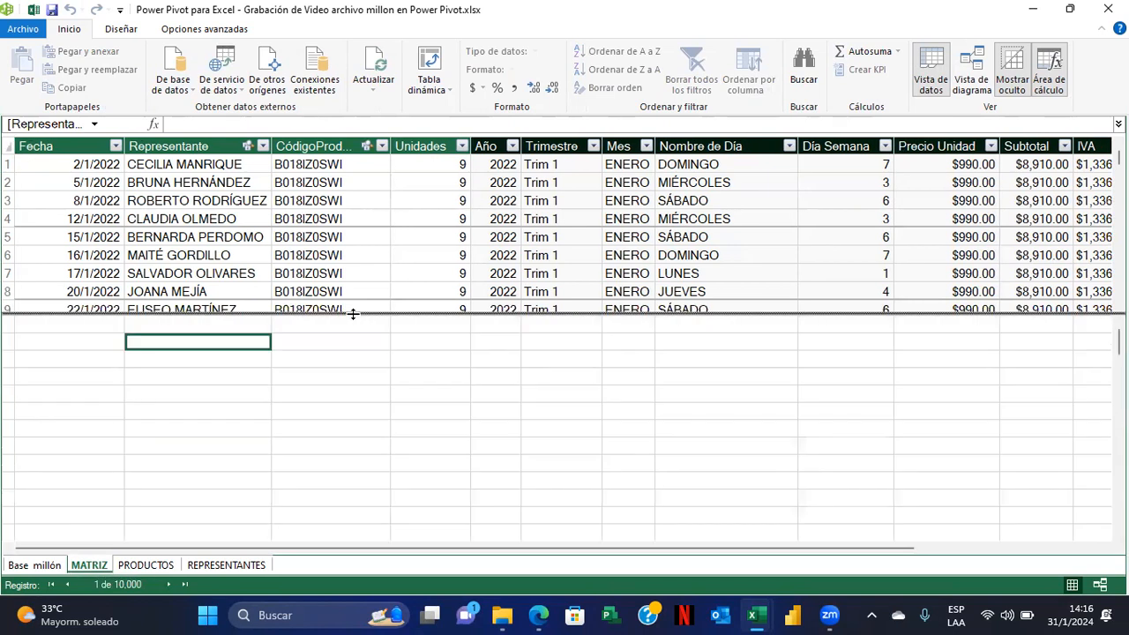
drag(354, 384, 353, 383)
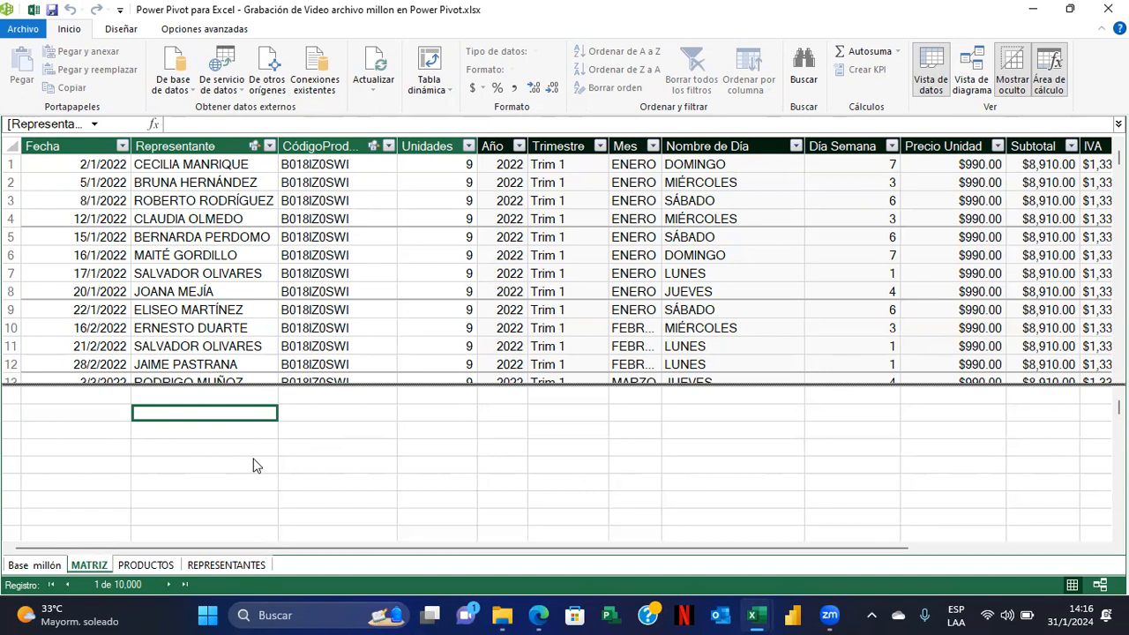
Create a measure with the formula =SUM([Total]) in the selected calculation area cell under Representante
click(220, 417)
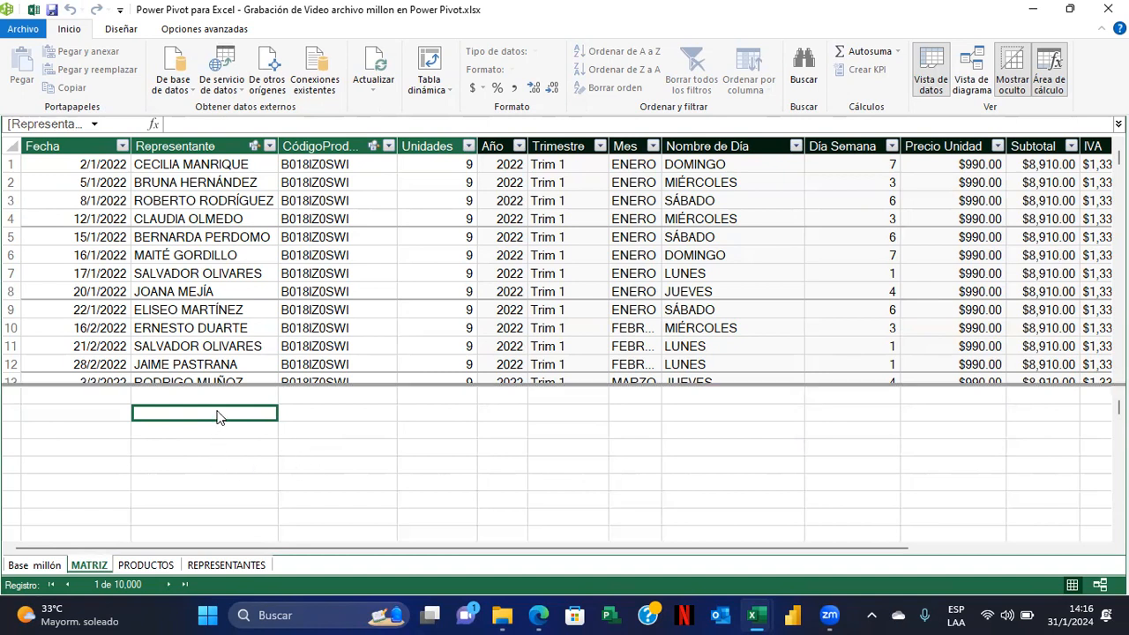
text(=)
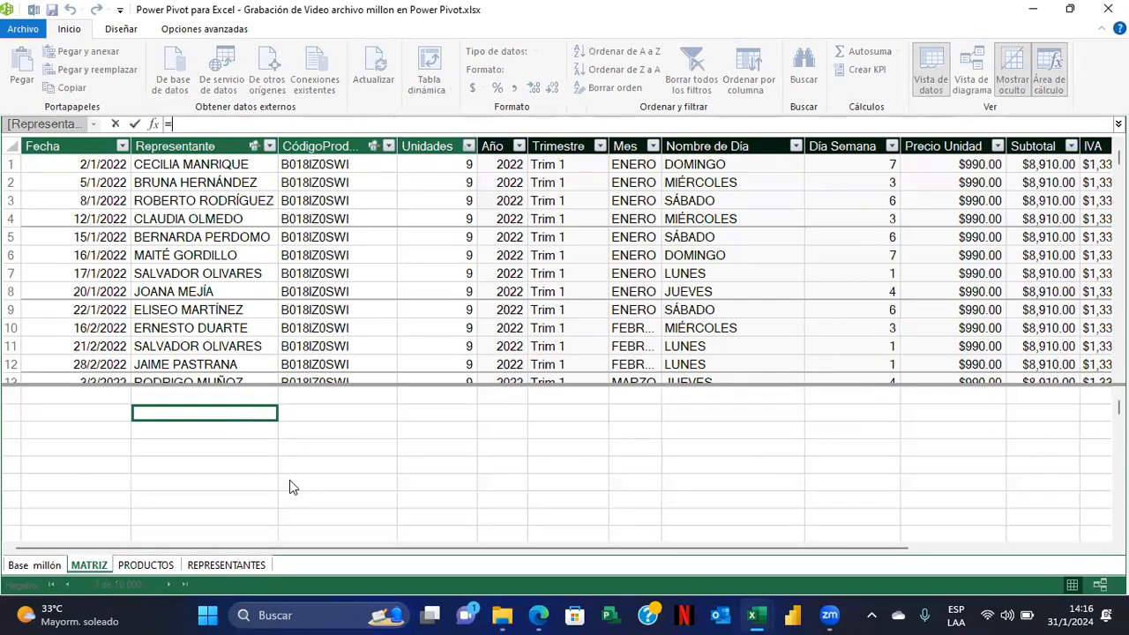
text(sum)
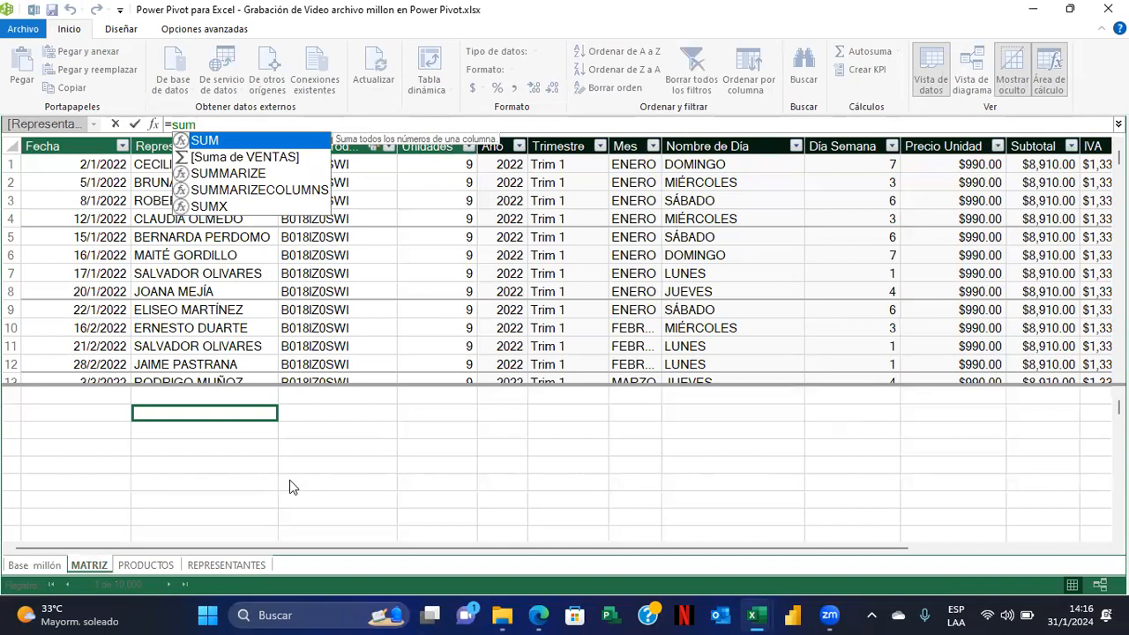
key(Tab)
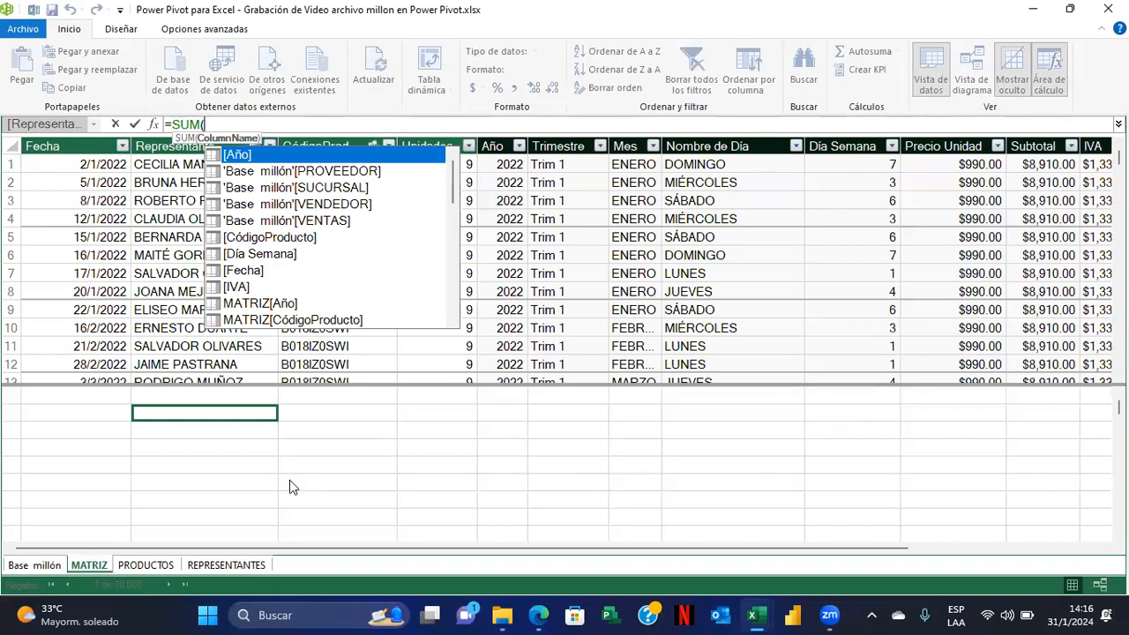
key(Down)
key(Down)
key(Down)
key(Down)
key(Down)
key(Down)
key(Down)
key(Down)
key(Down)
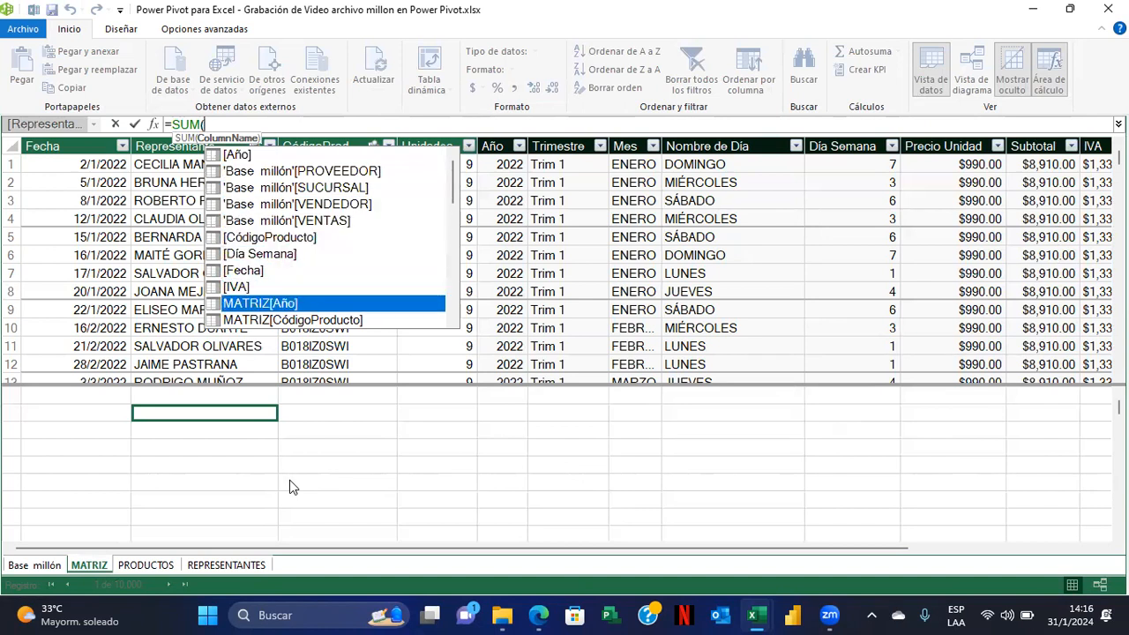
key(Down)
key(Down)
key(Down)
key(Down)
key(Down)
key(Down)
key(Down)
text(to)
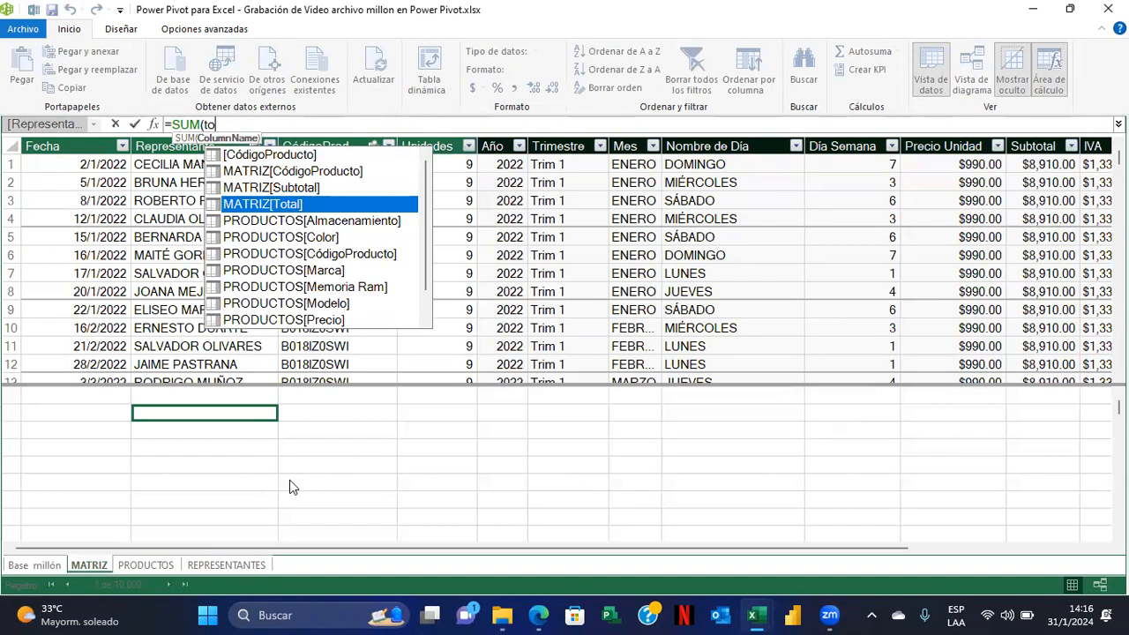
text(t)
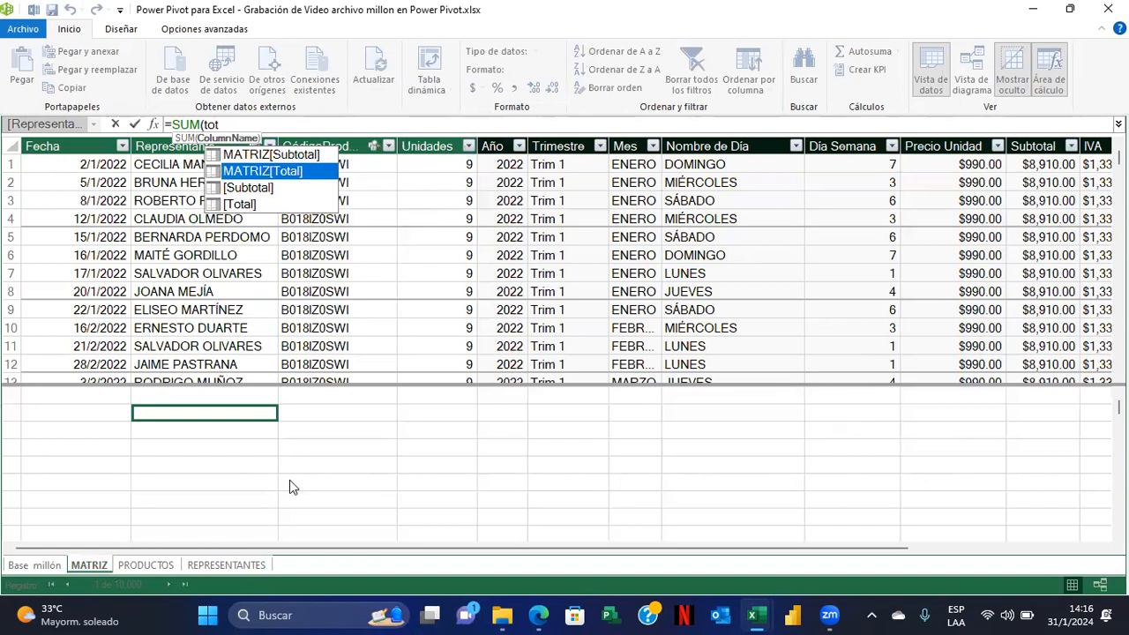
key(Down)
key(Up)
key(Down)
key(Down)
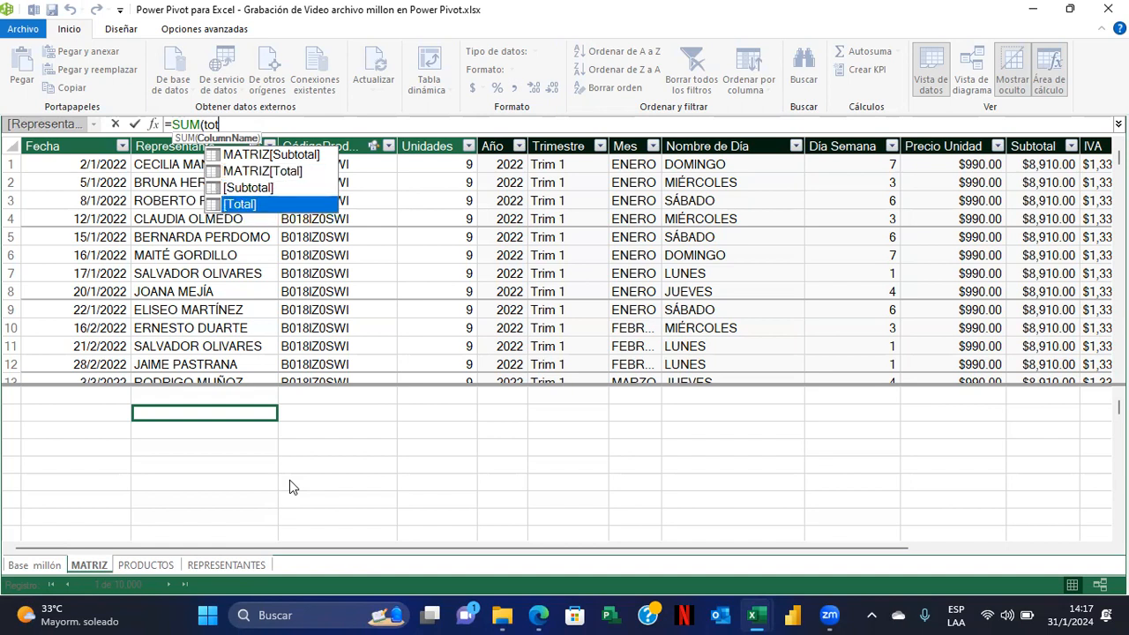
key(Tab)
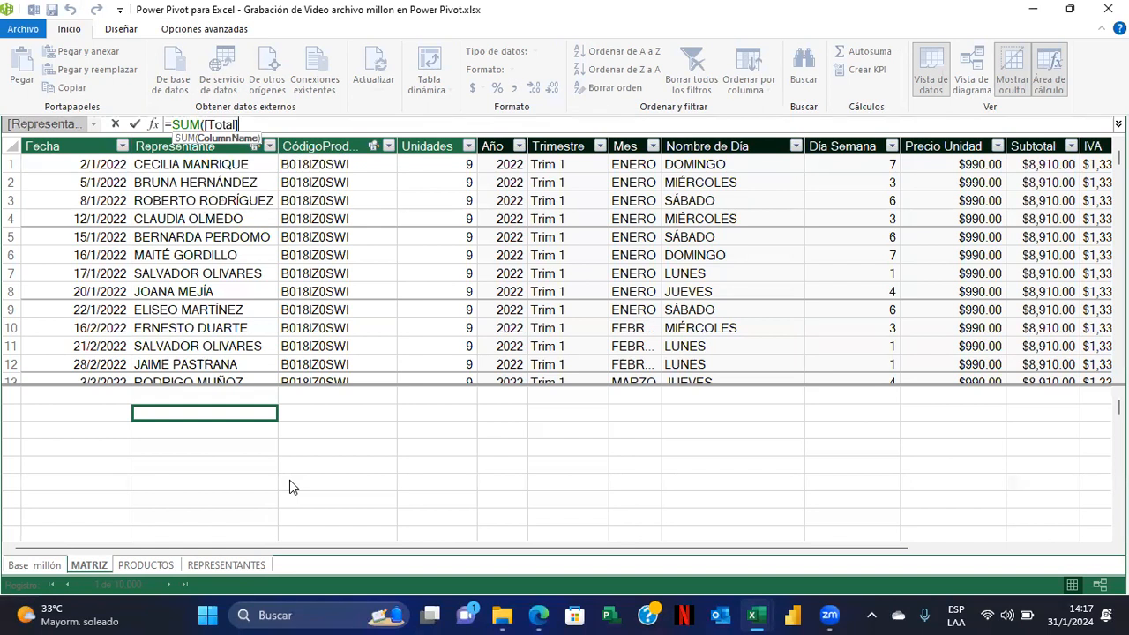
text())
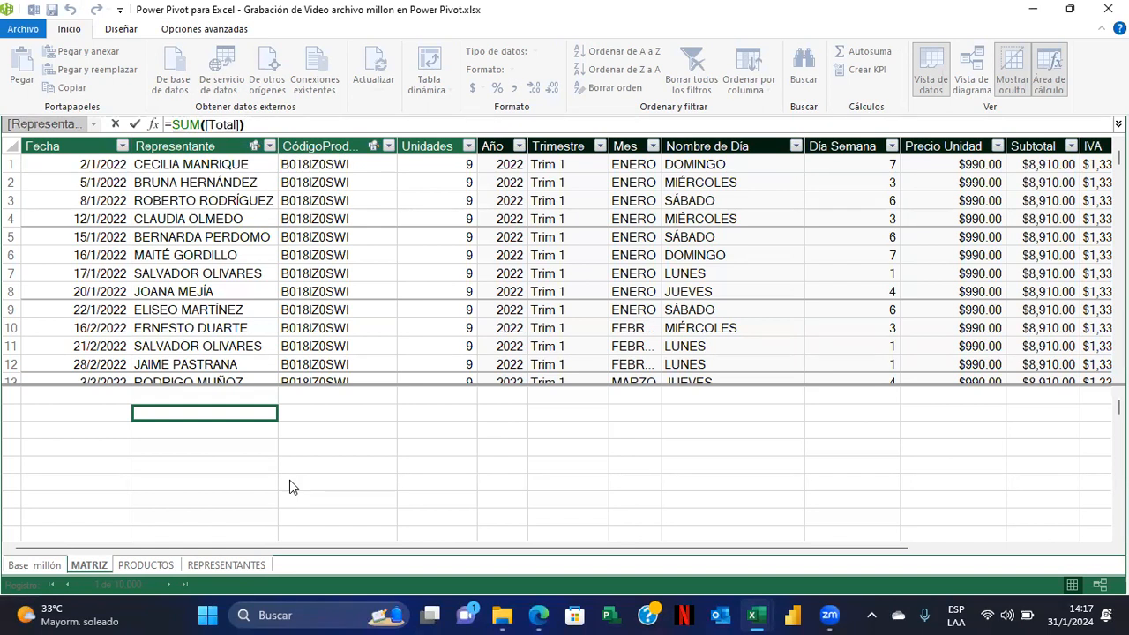
key(Return)
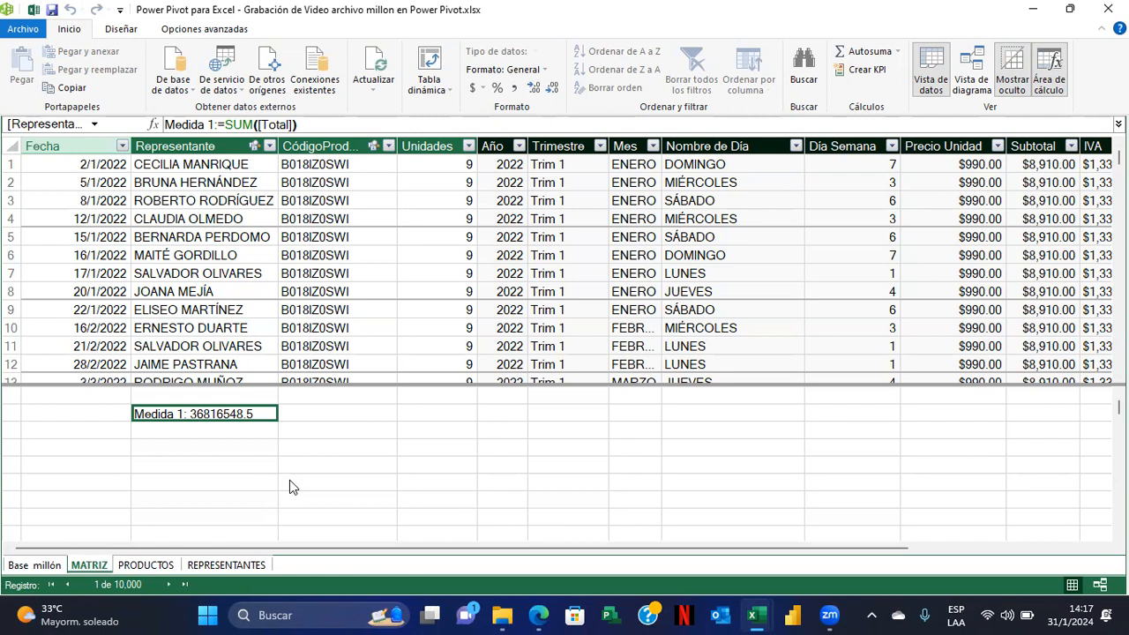
Rename the new sum measure to Total Venta in its formula
scroll(289, 480, down, 1)
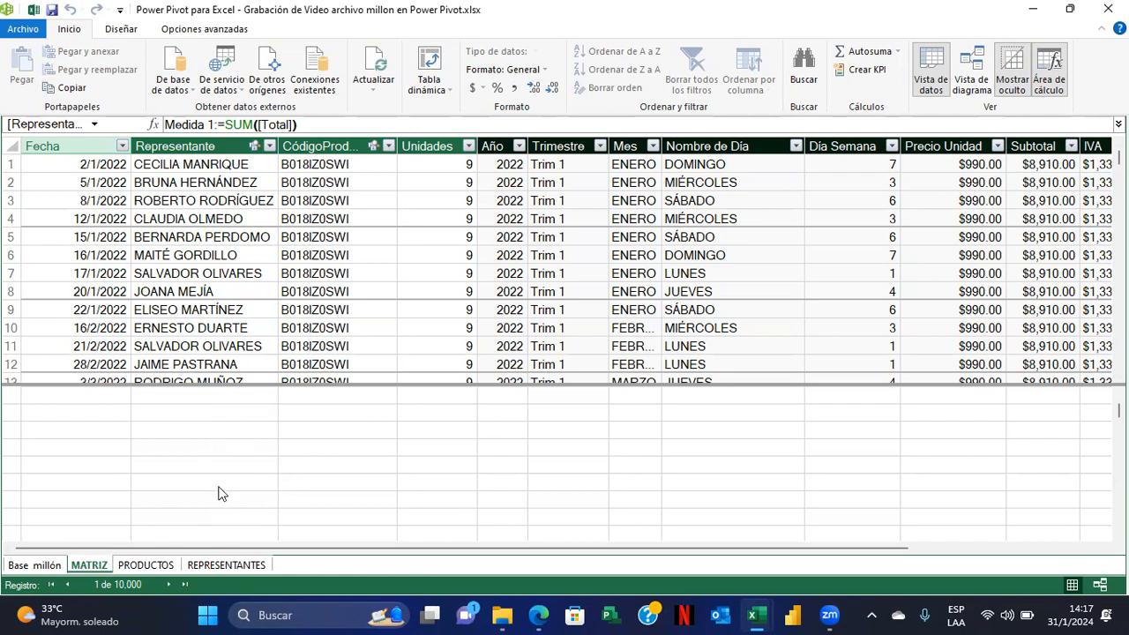
scroll(224, 442, up, 1)
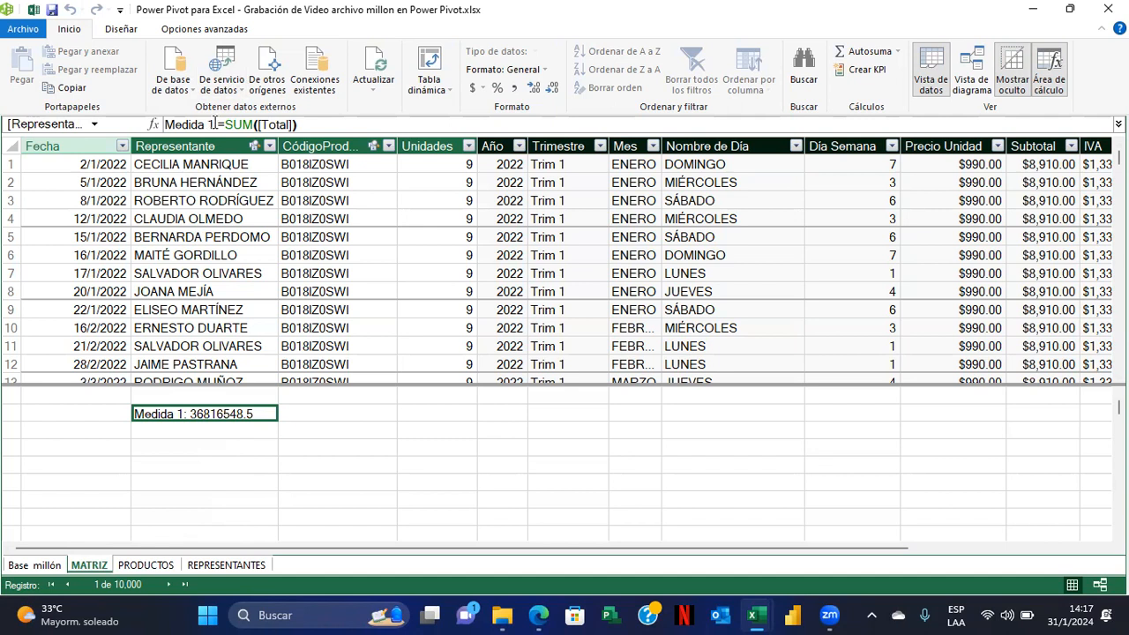
drag(211, 124, 164, 124)
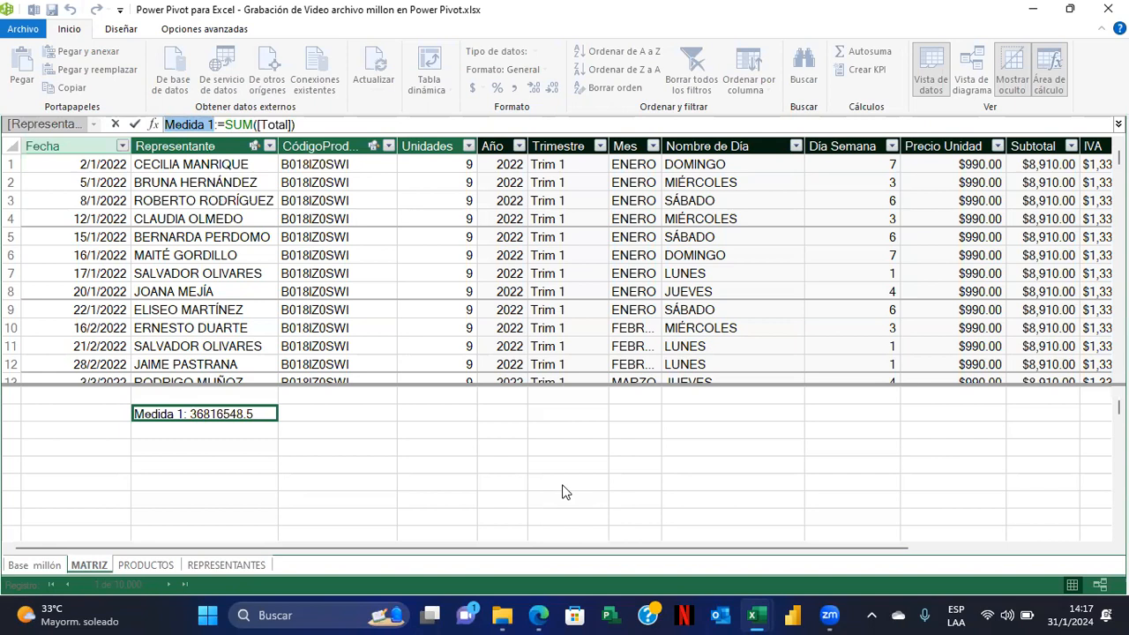
text(To)
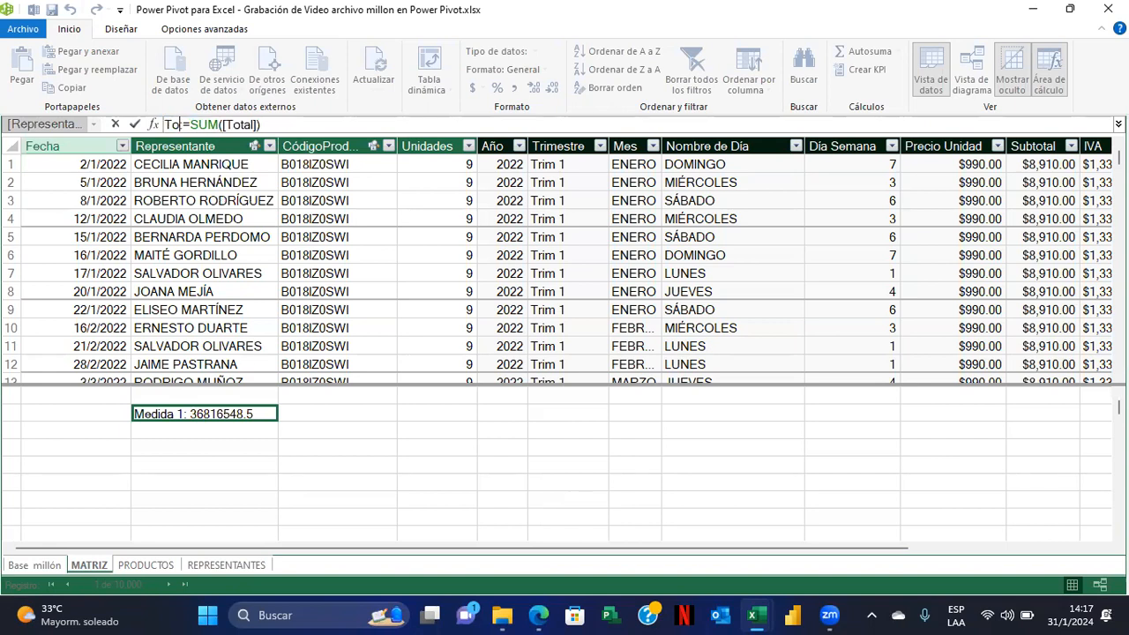
text(tal Venta)
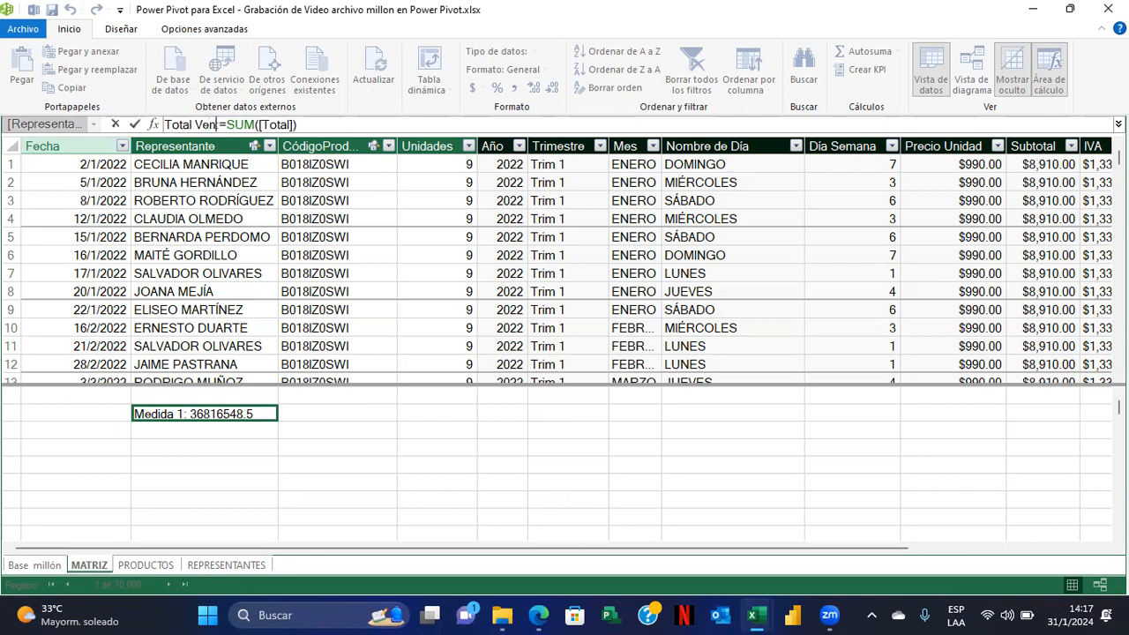
key(Return)
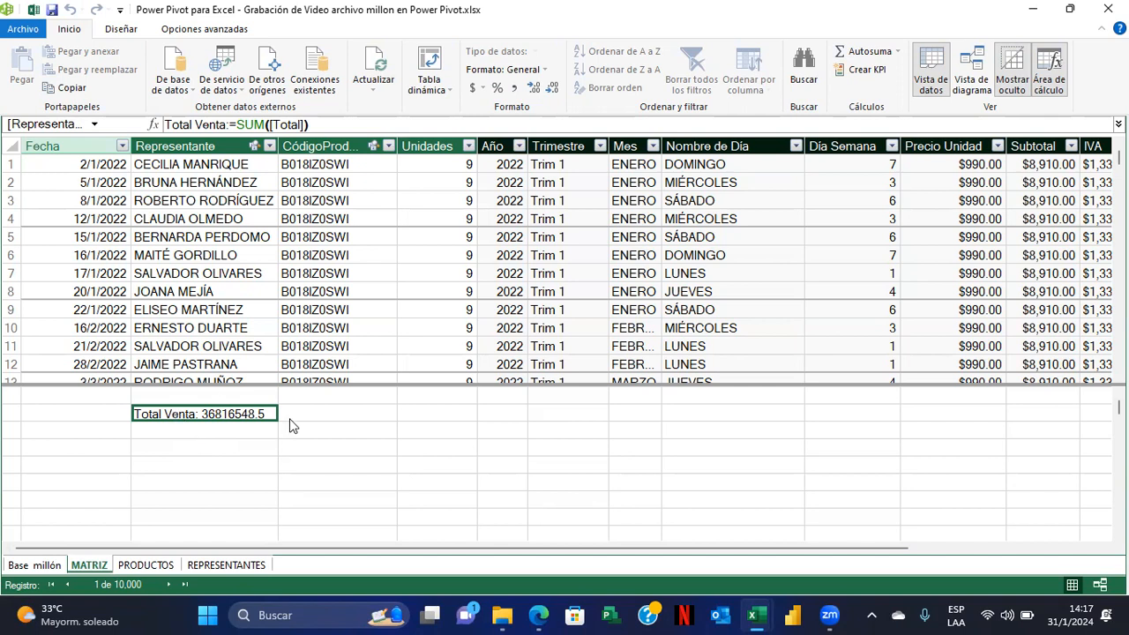
Format the Total Venta measure as dollar currency and widen the Representante column to fit it
click(482, 89)
click(534, 123)
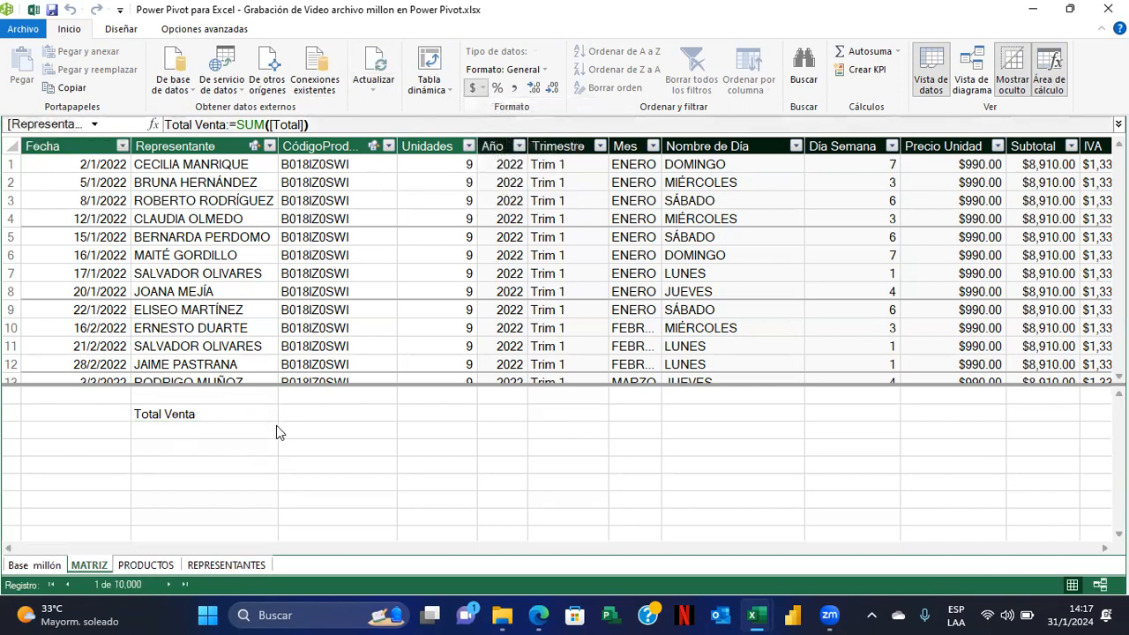
drag(278, 148, 316, 151)
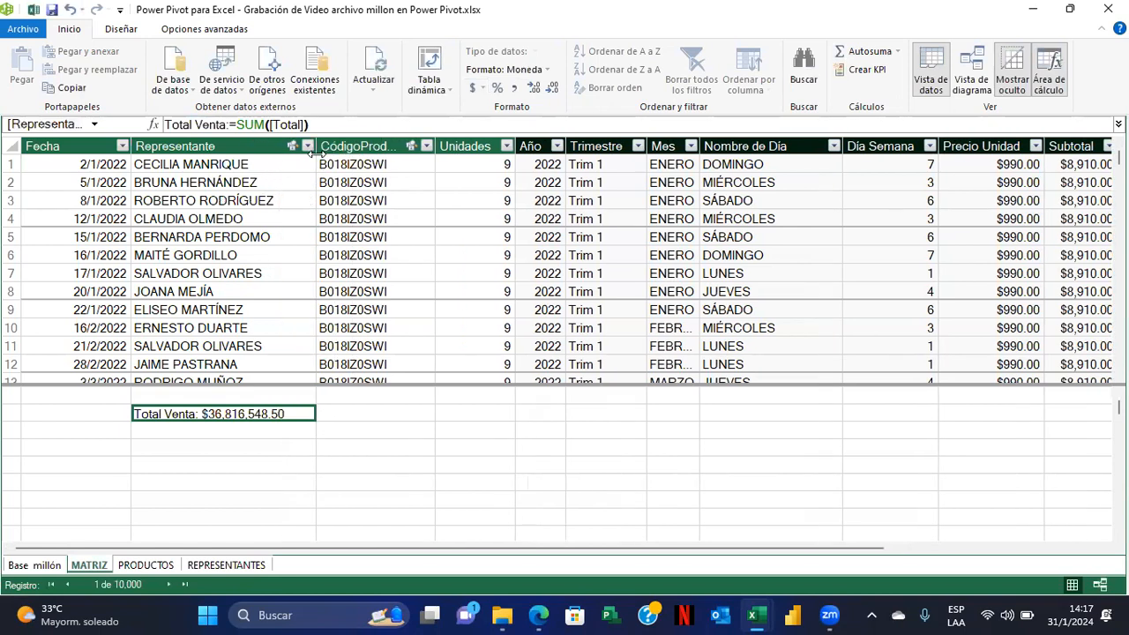
Create the measure Total Unidades:=SUM([Unidades]) in the calculation area cell directly below Total Venta
click(217, 434)
key(Up)
click(196, 432)
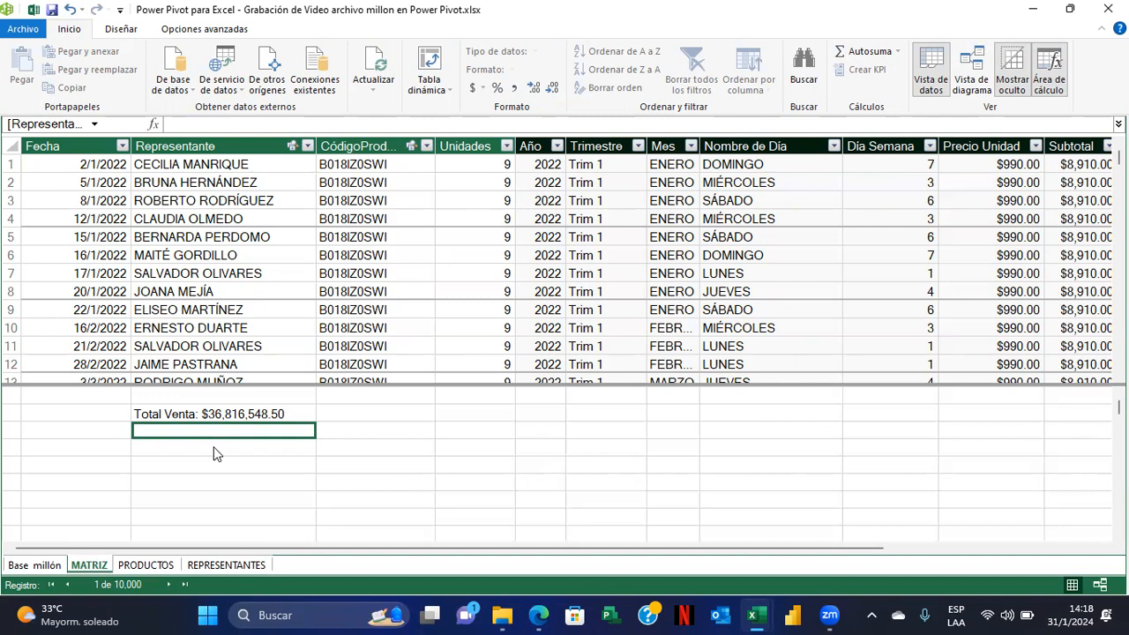
text(Total)
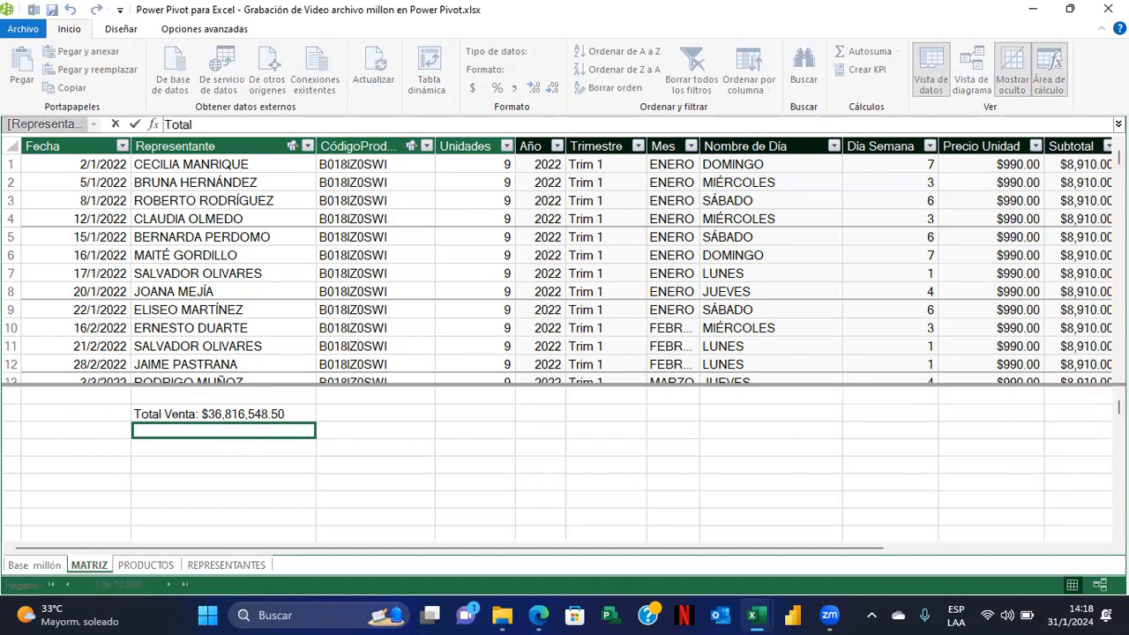
text( Unidades)
text(:=)
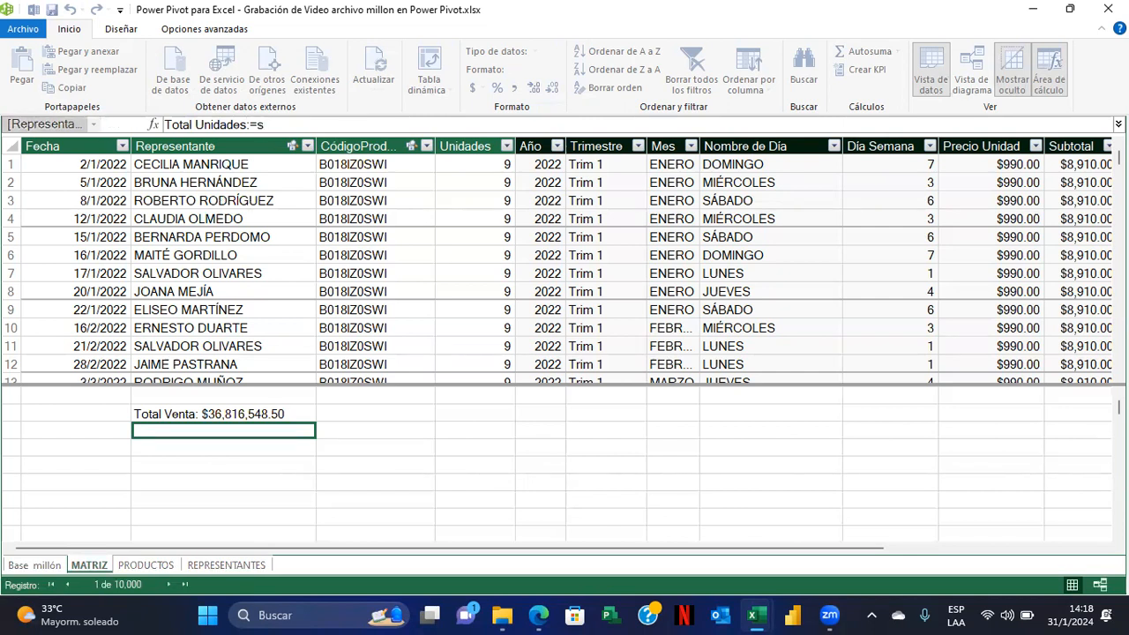
text(SUM()
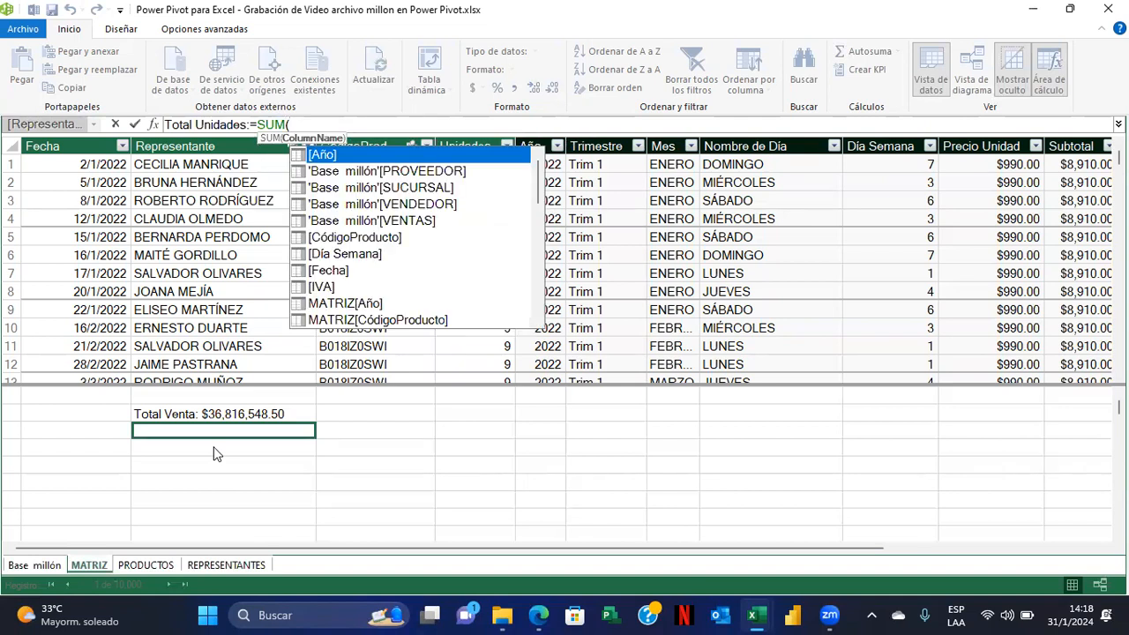
text(tot)
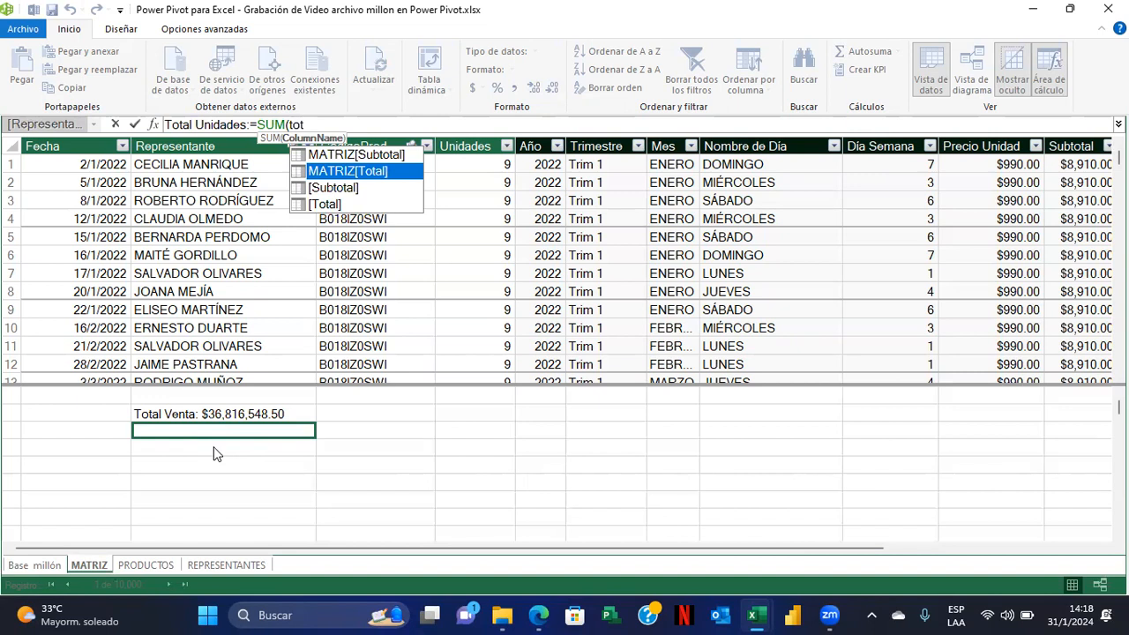
key(BackSpace)
key(BackSpace)
key(BackSpace)
text(un)
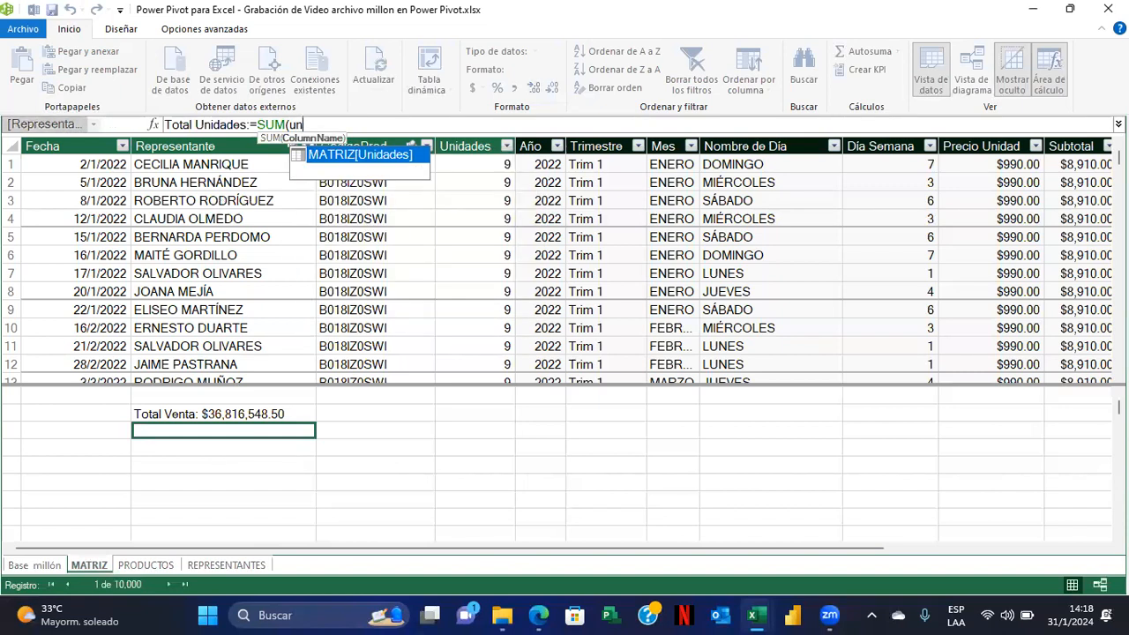
key(Down)
key(Down)
key(Tab)
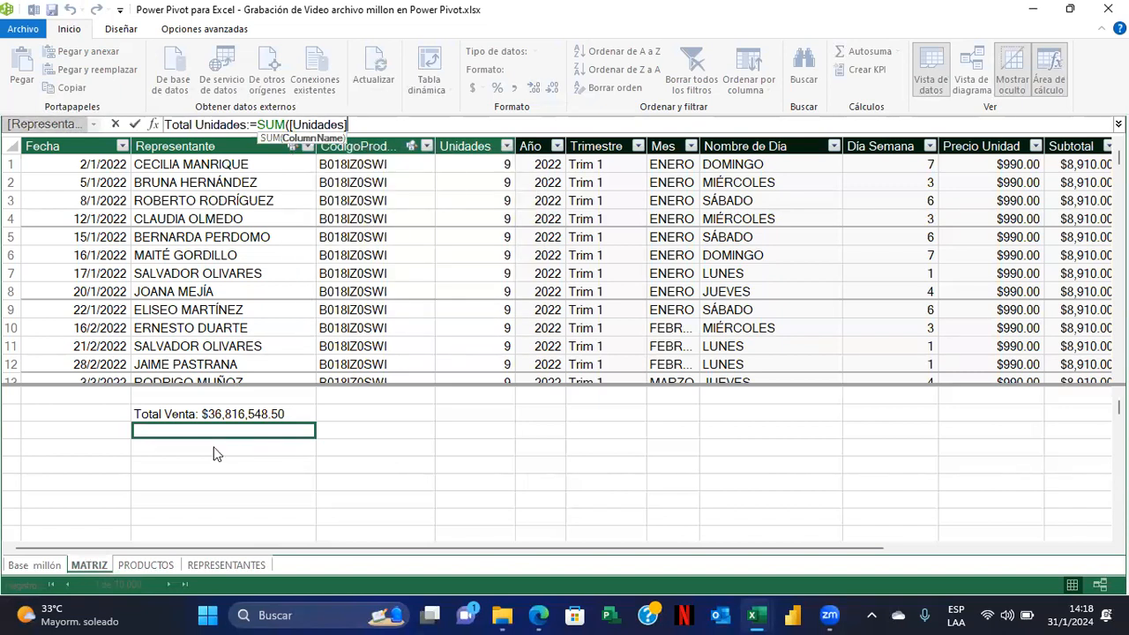
text())
key(Return)
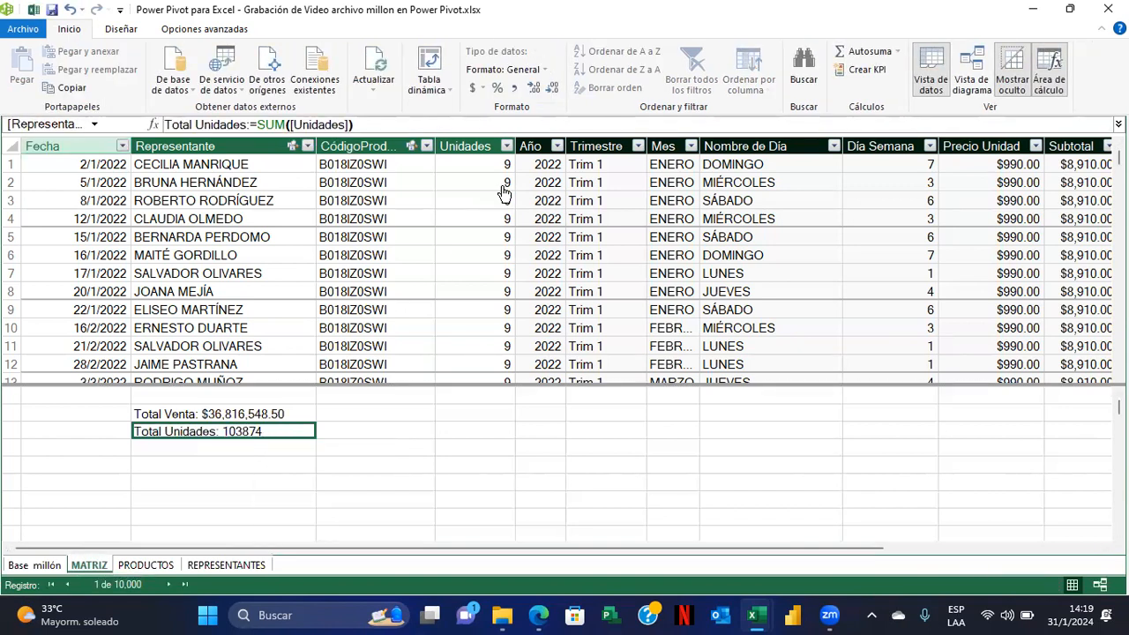
Format the Total Unidades measure as a decimal number with a thousands separator
click(515, 89)
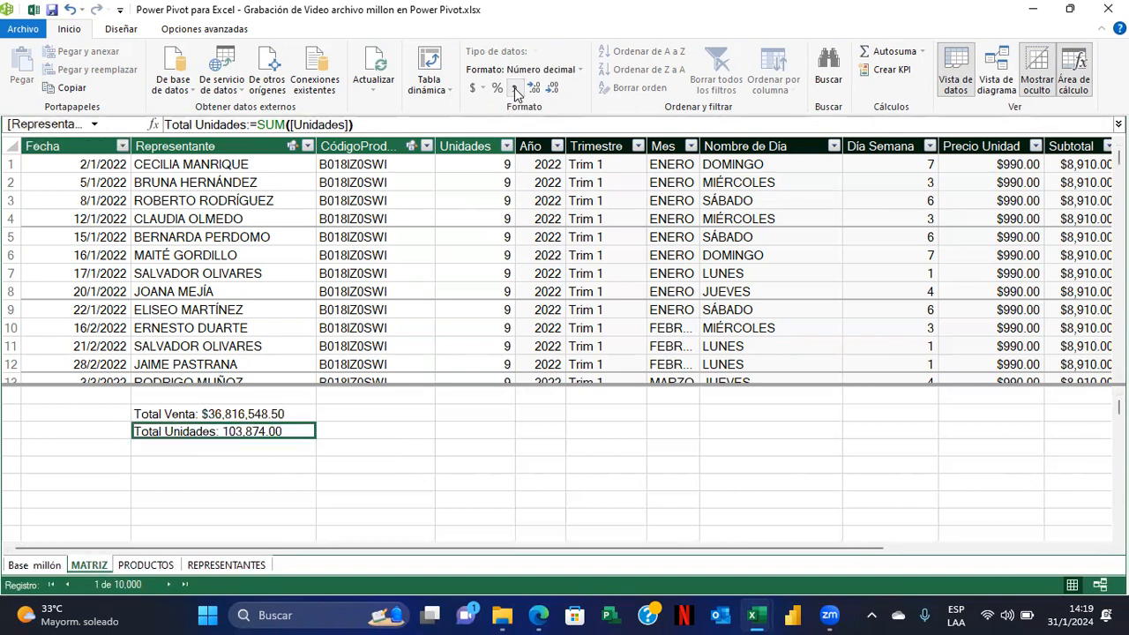
click(218, 449)
click(269, 433)
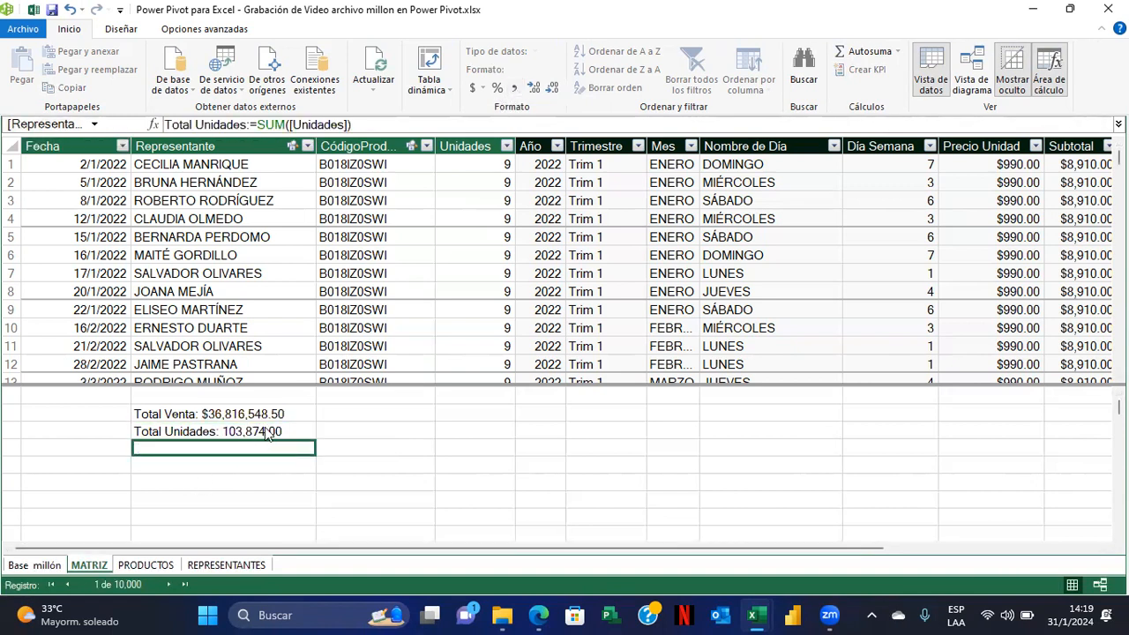
click(248, 451)
click(267, 433)
click(265, 450)
click(269, 435)
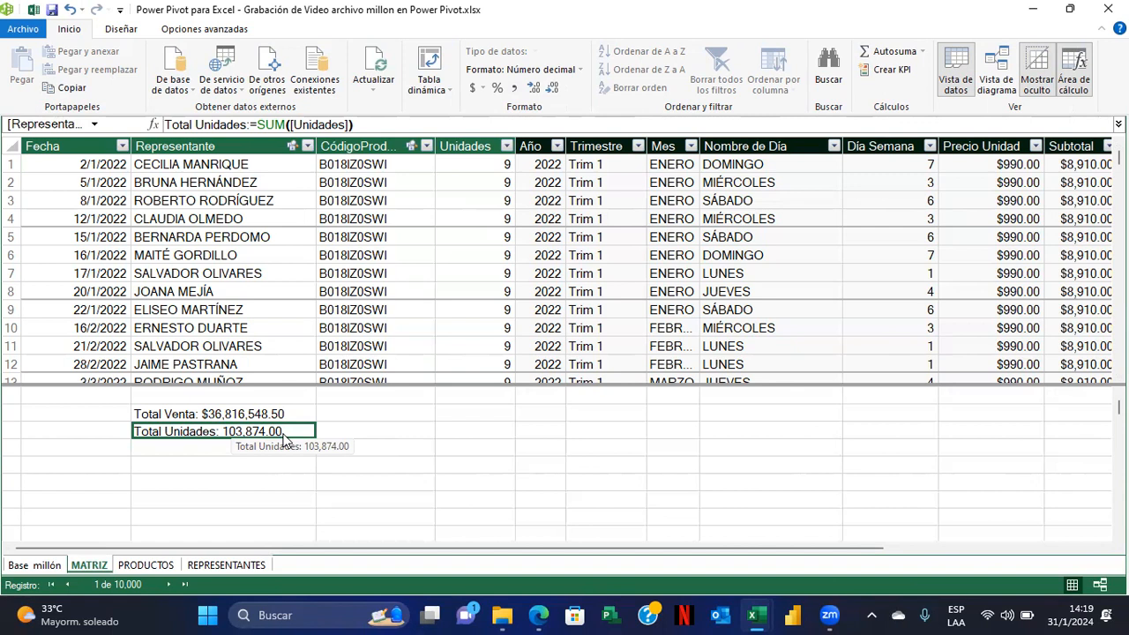
Create the measure Prom Venta:=AVERAGE([Total]) in the cell directly below Total Unidades and format it as US dollar currency
click(180, 451)
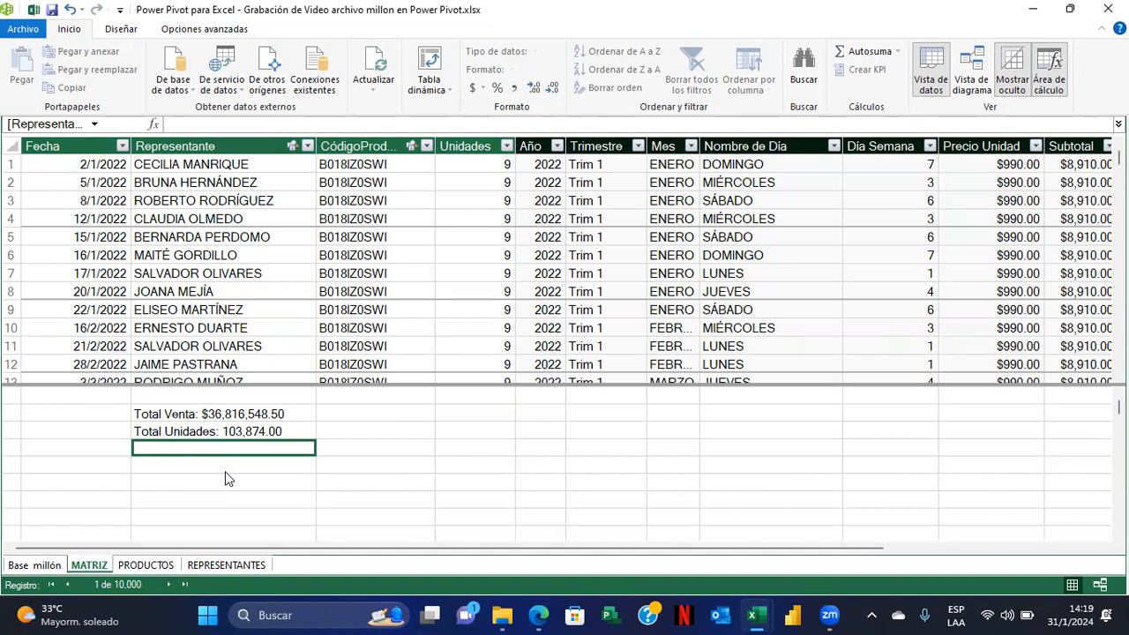
text(Pro)
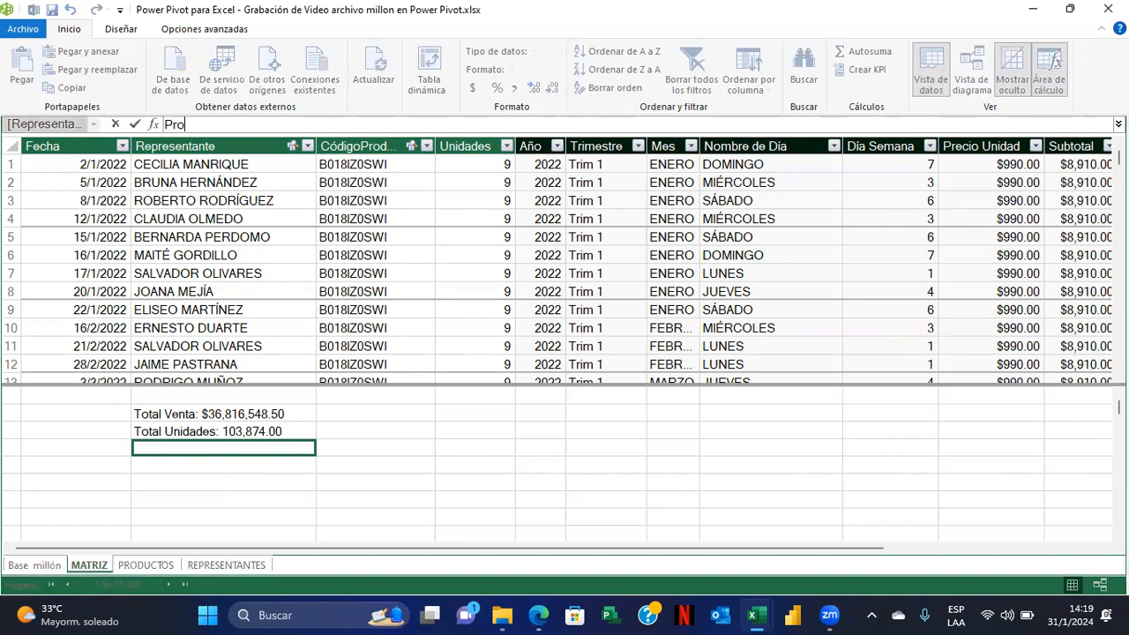
text(m Venta:)
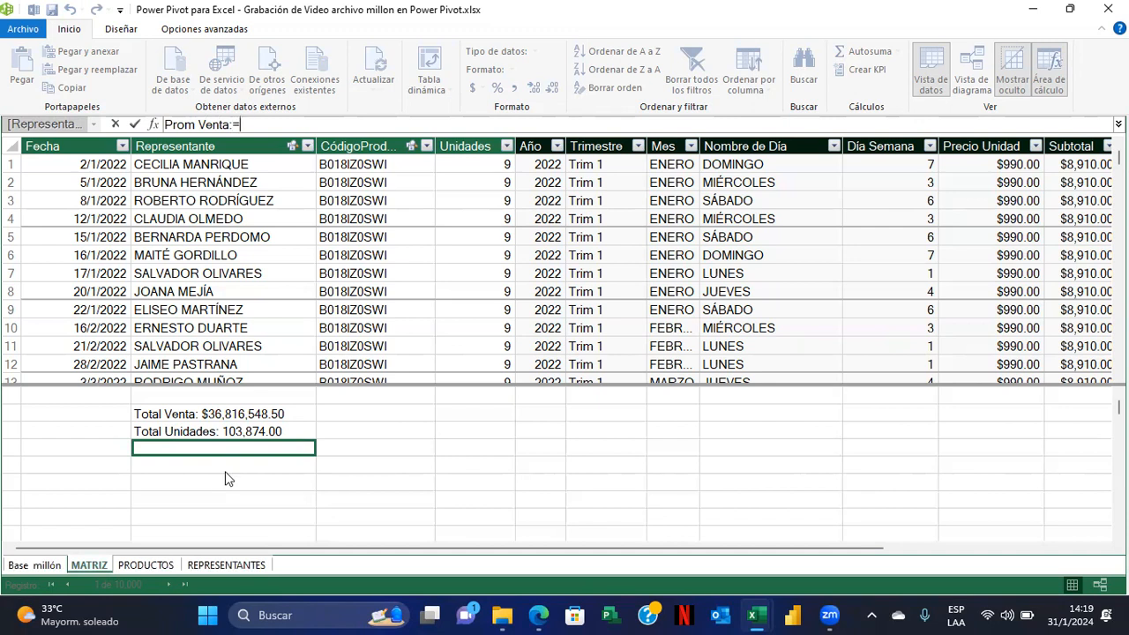
text(=aver)
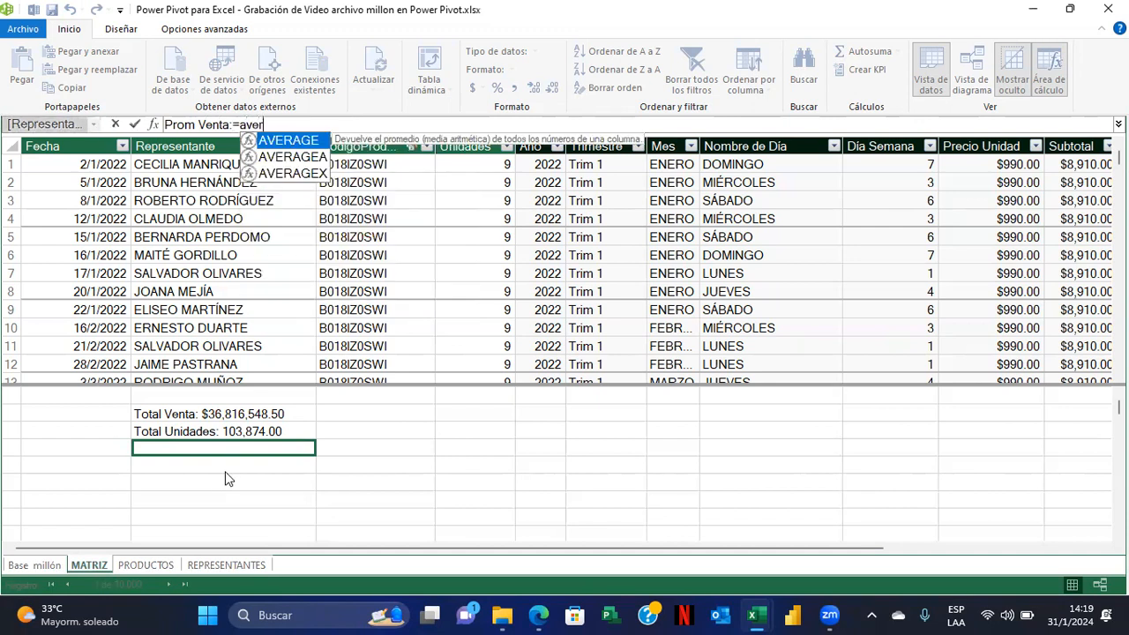
key(Tab)
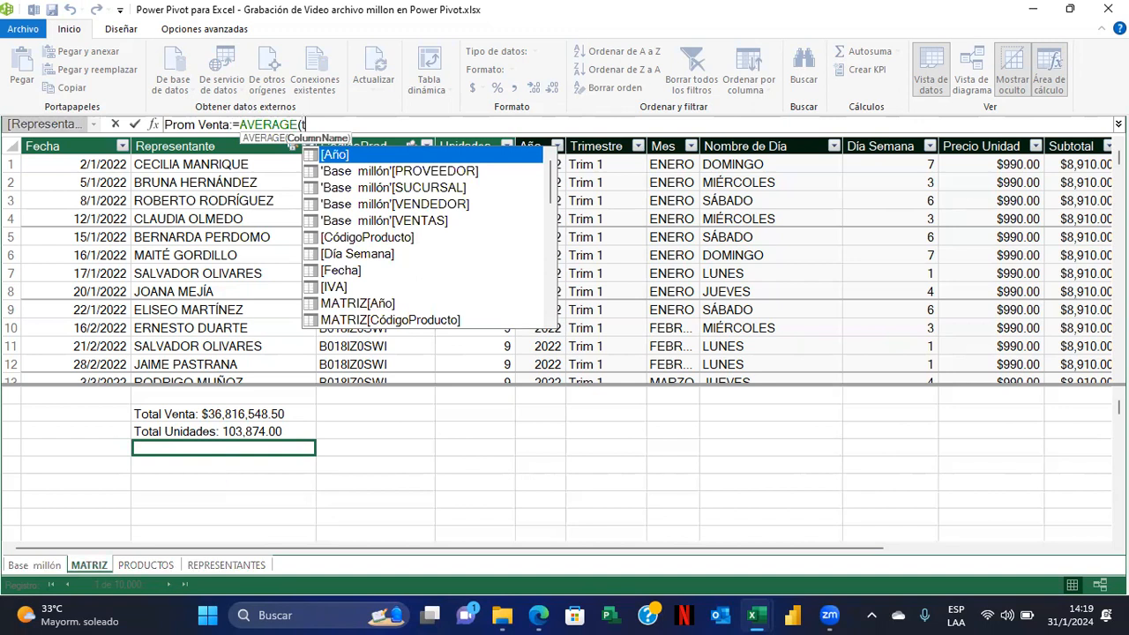
text(tot)
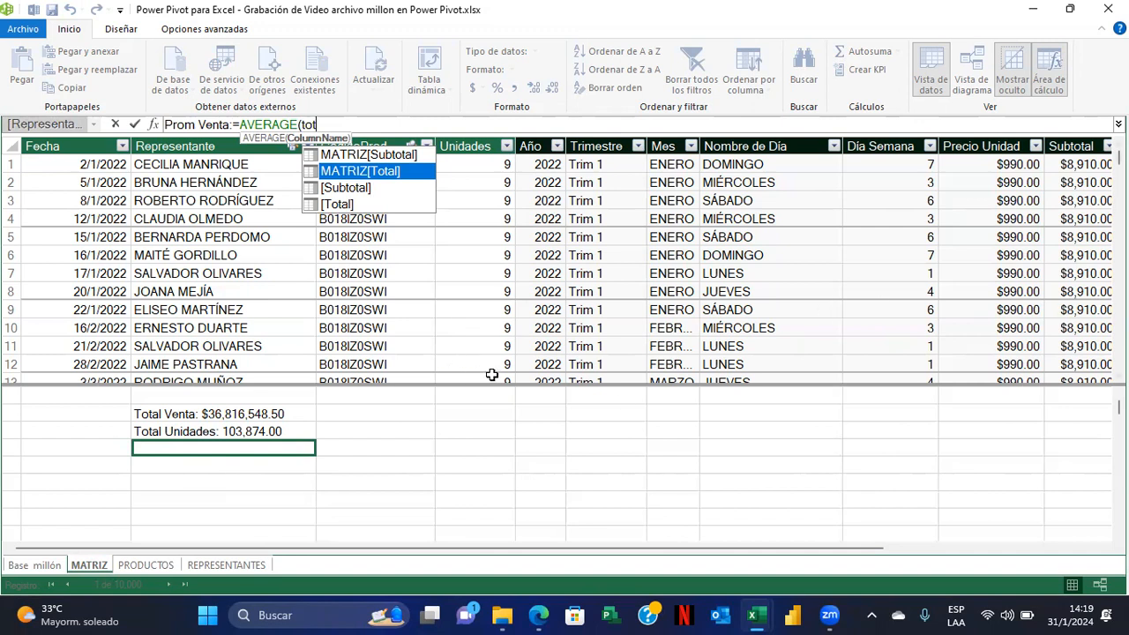
text(al)
key(Down)
key(Down)
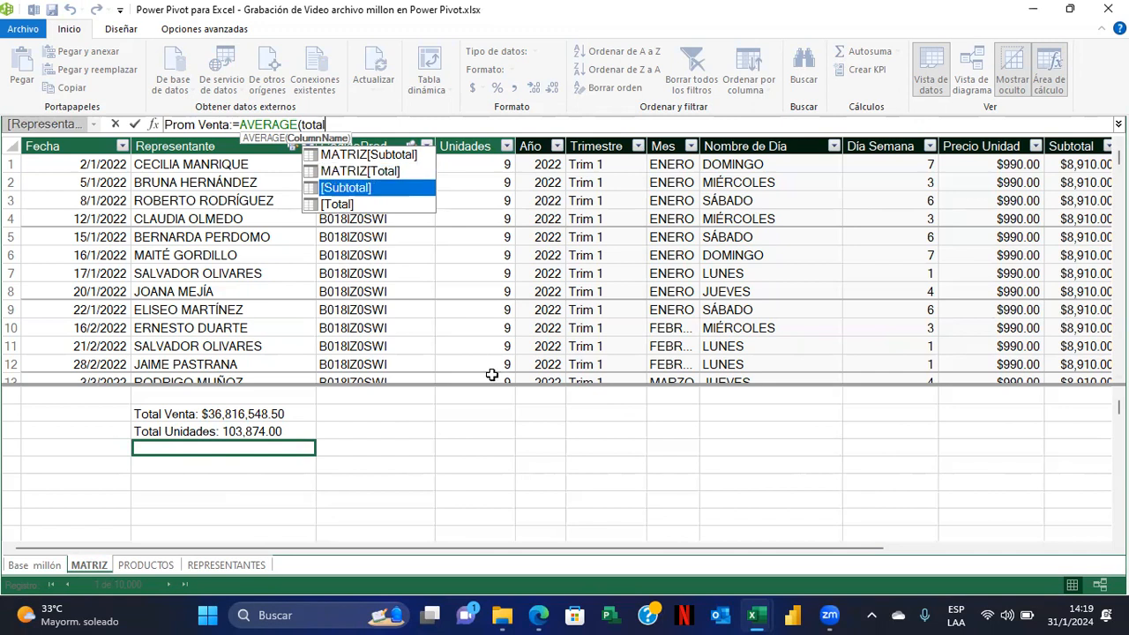
key(Tab)
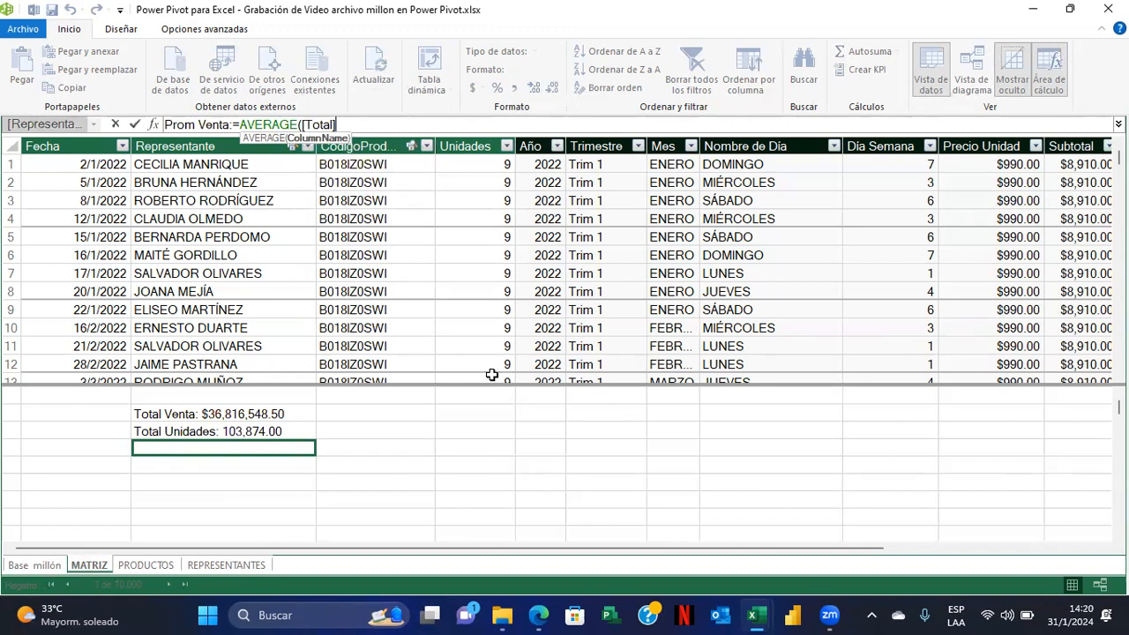
text())
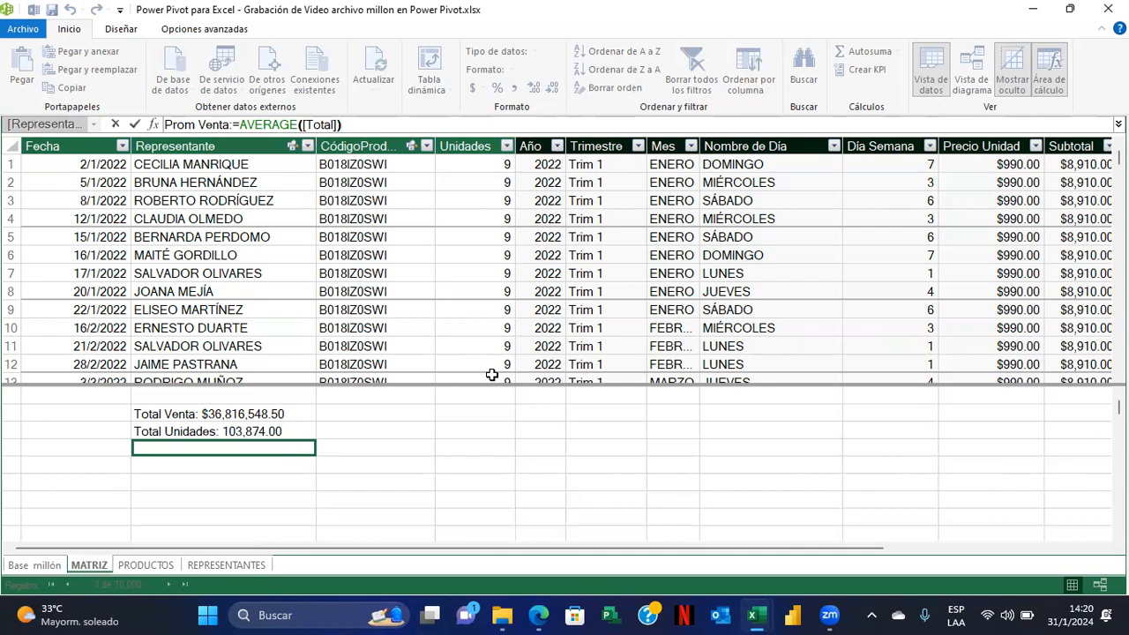
key(Return)
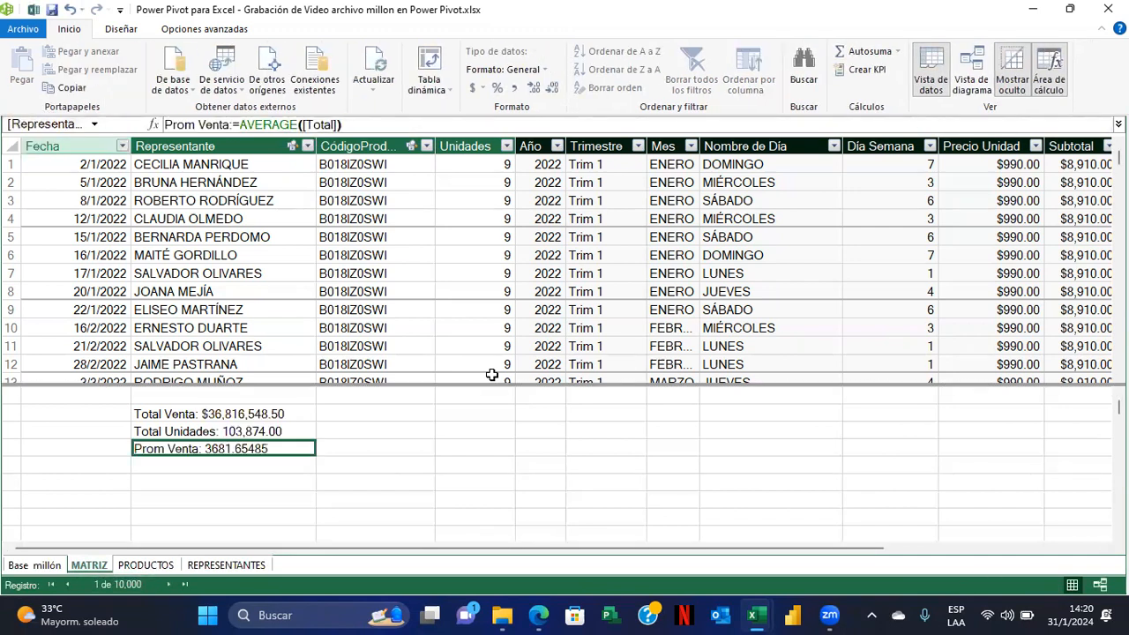
click(483, 89)
click(520, 124)
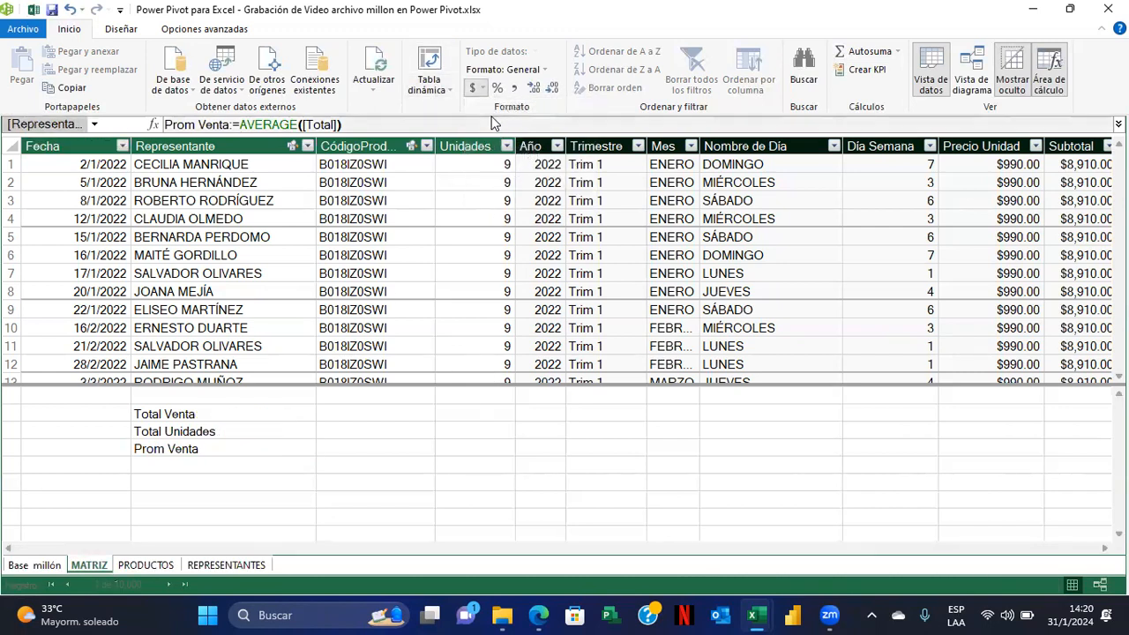
Create the measure Mejor Venta:=MAX([Total]) in the cell directly below Prom Venta and format it as US dollar currency
click(225, 469)
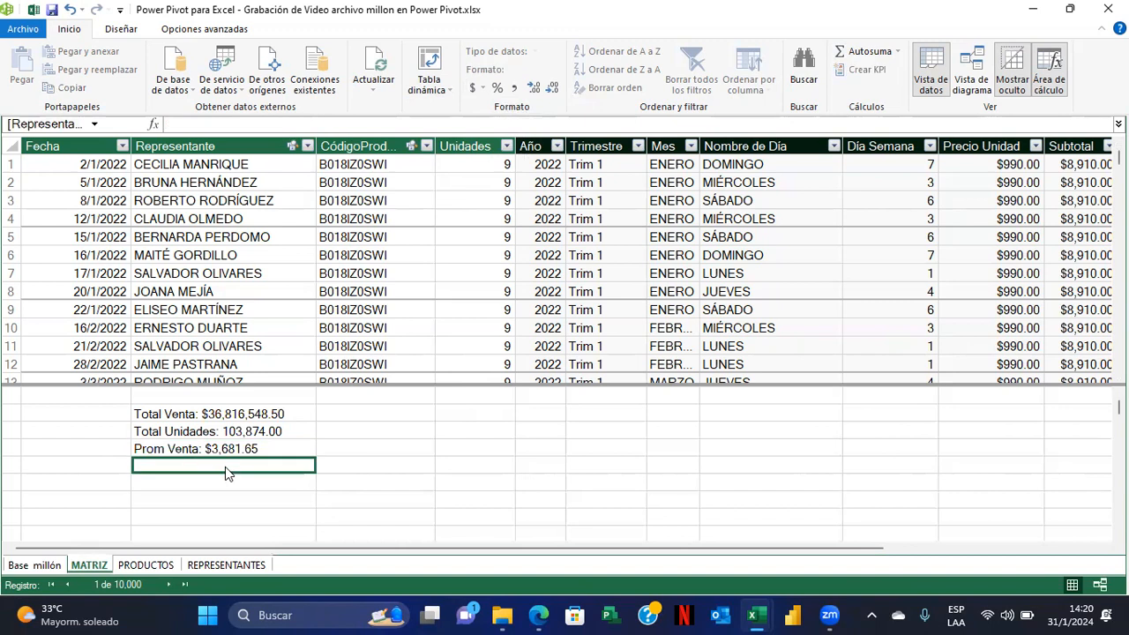
text(=)
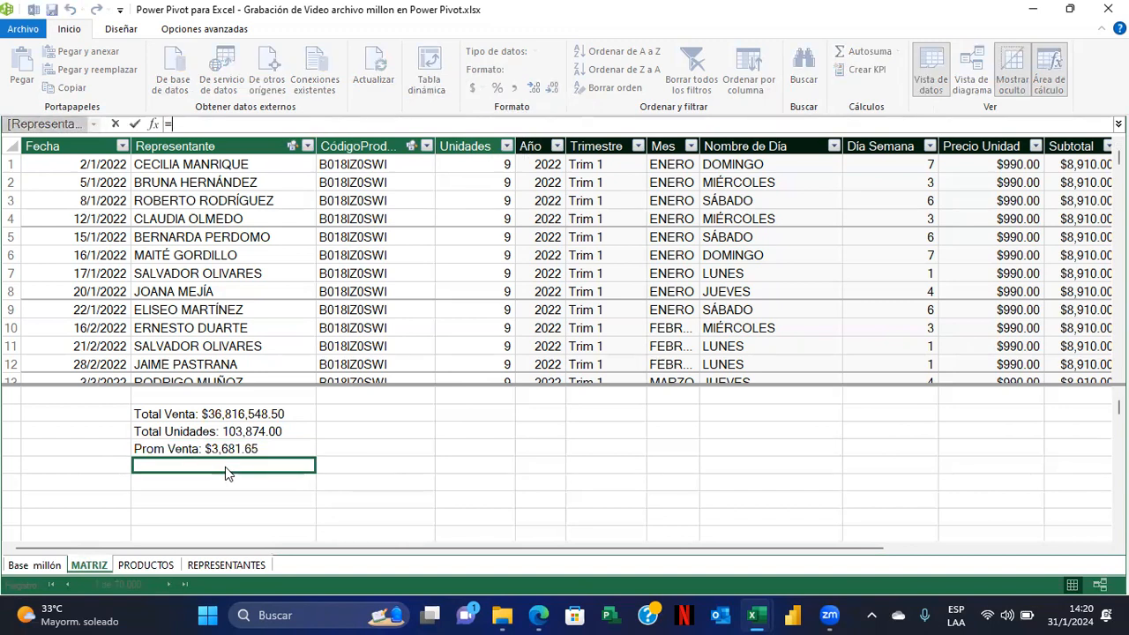
key(Escape)
text(VMej)
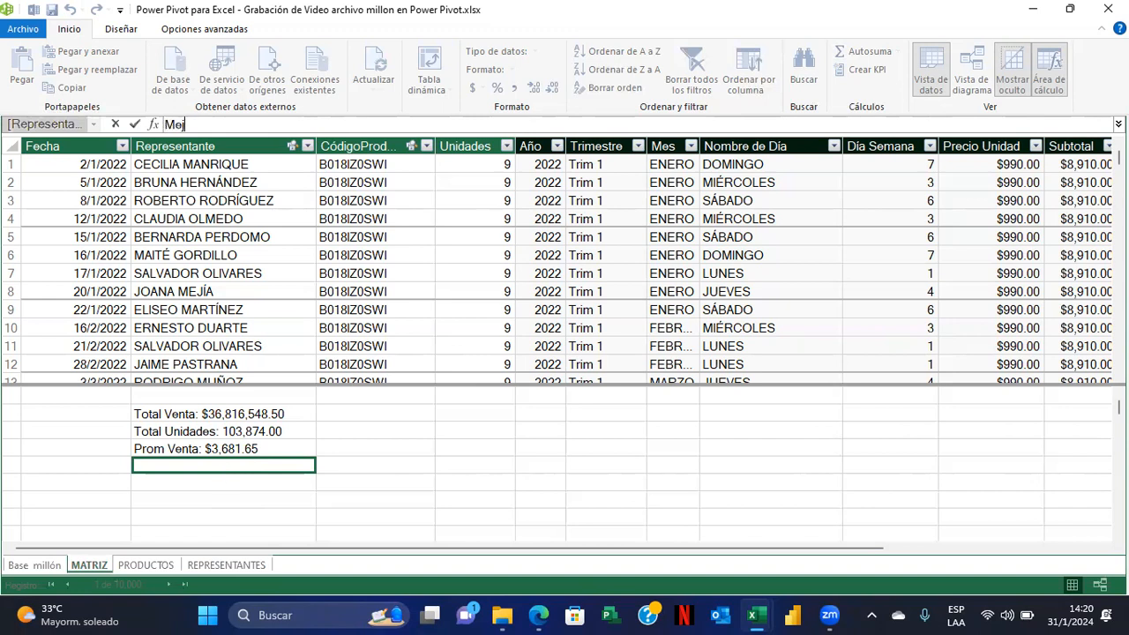
text(or Venta:=)
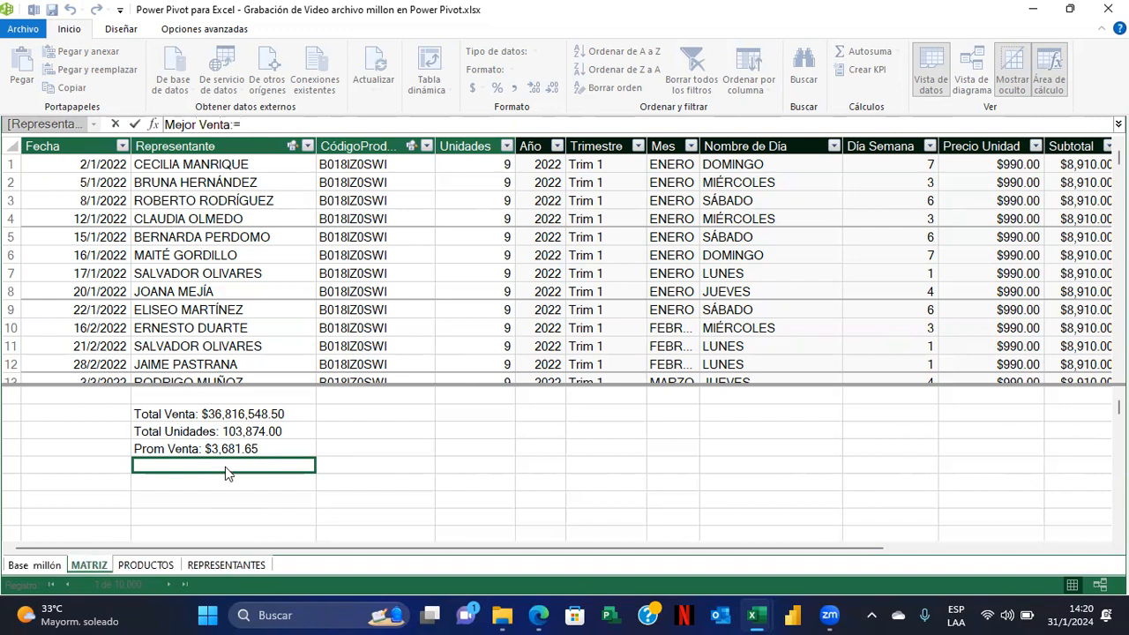
text(max)
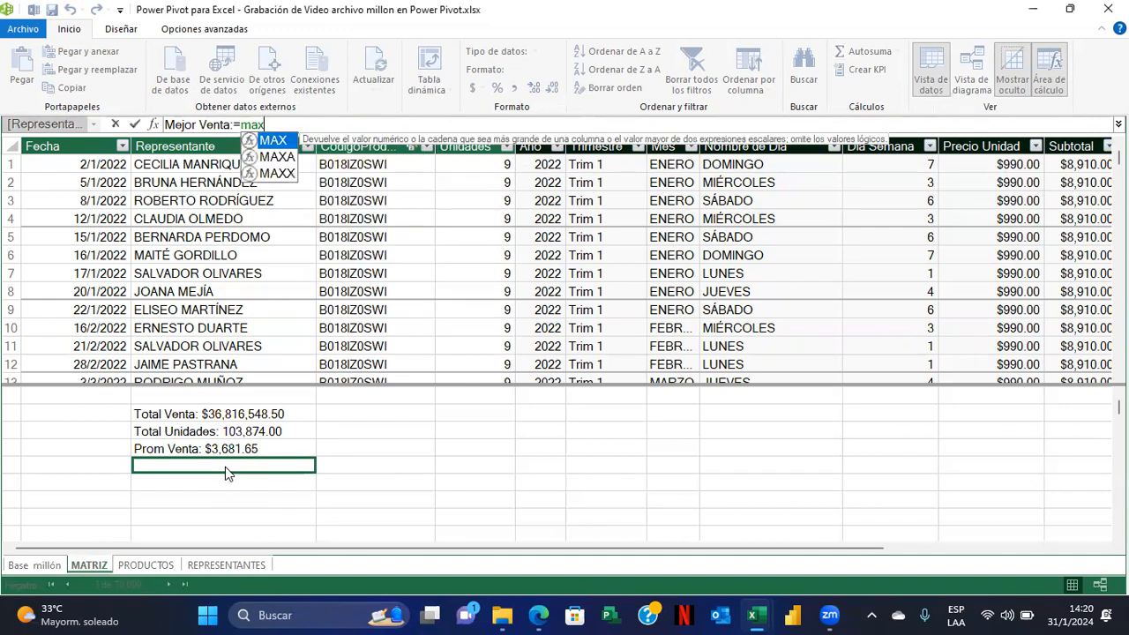
text(()
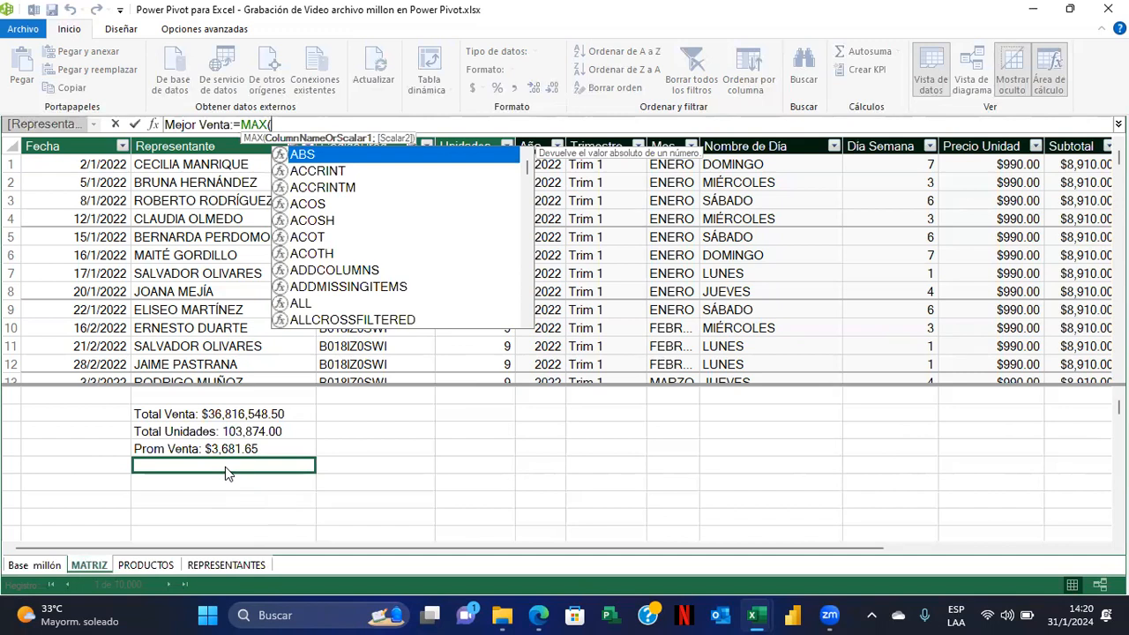
text(tot)
key(Down)
key(Down)
key(Tab)
text())
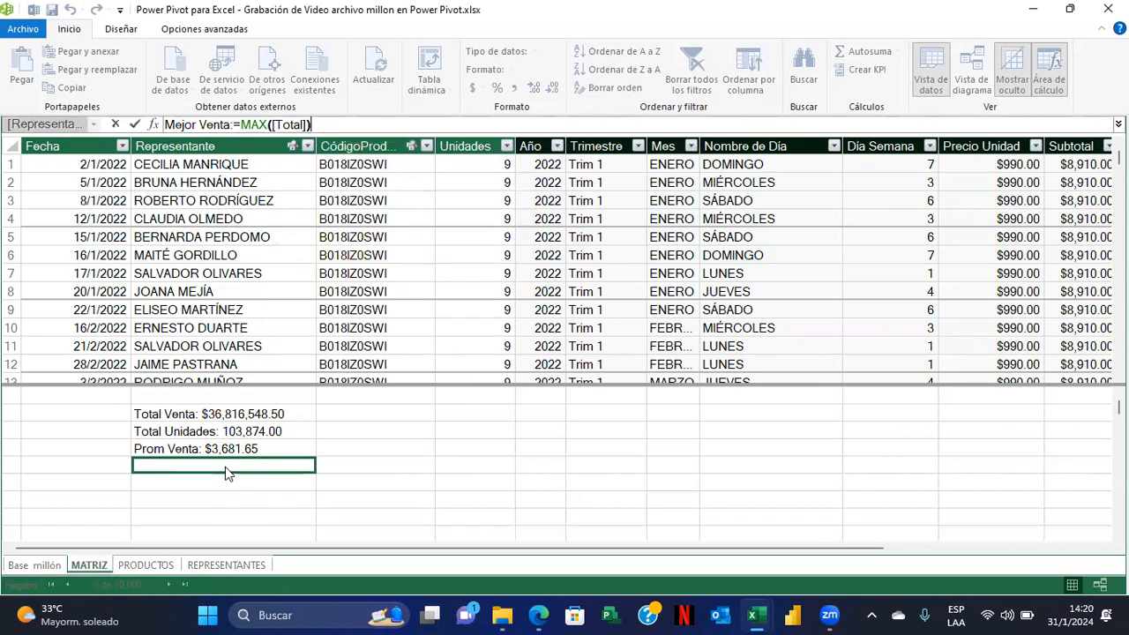
key(Return)
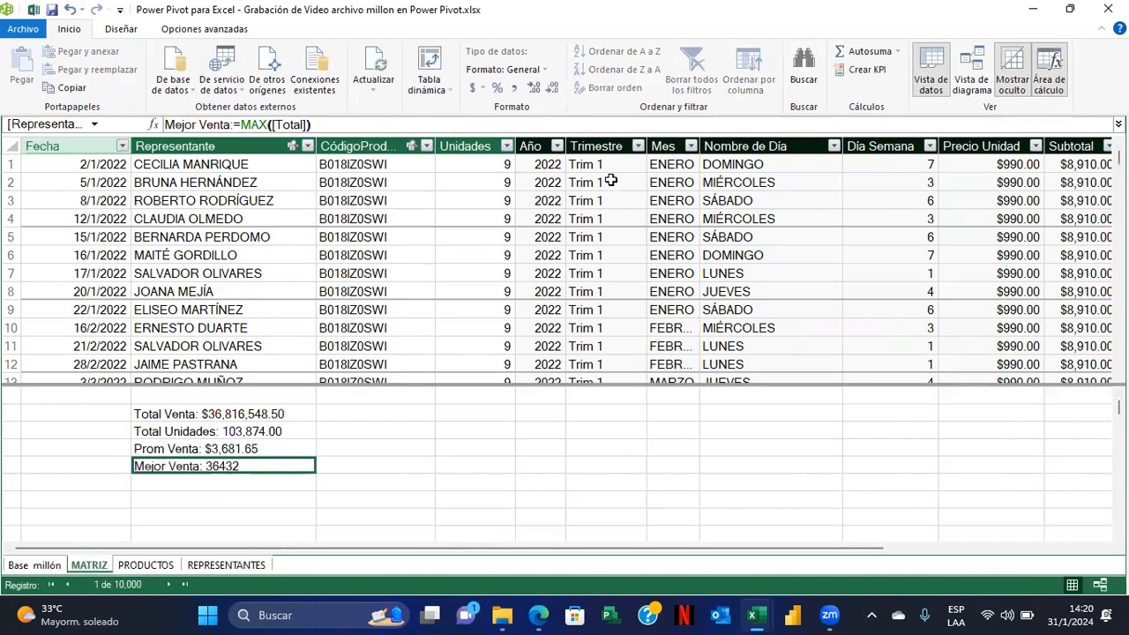
click(481, 89)
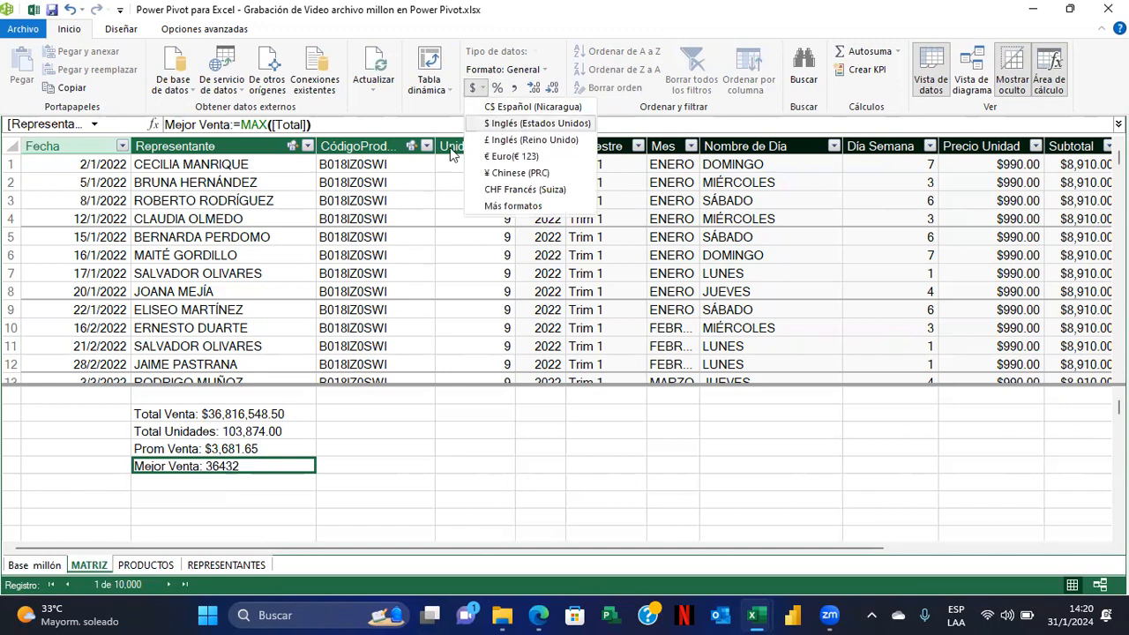
click(481, 156)
Create the measure Peor Venta:=MIN([Total]) in the cell directly below Mejor Venta and format it as US dollar currency
click(272, 484)
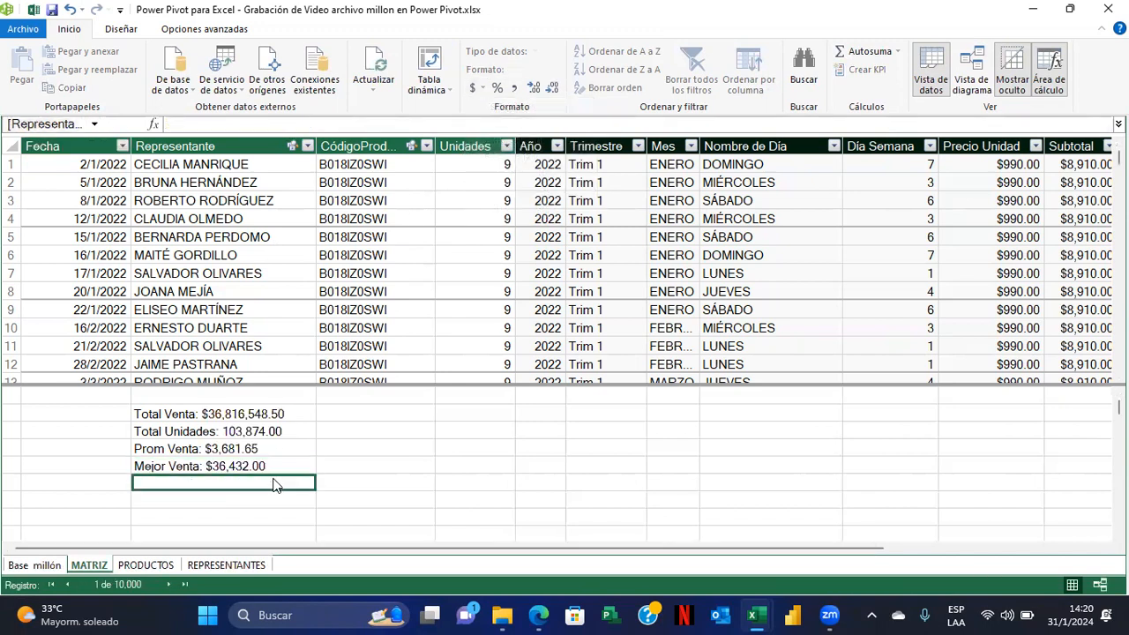
text(P)
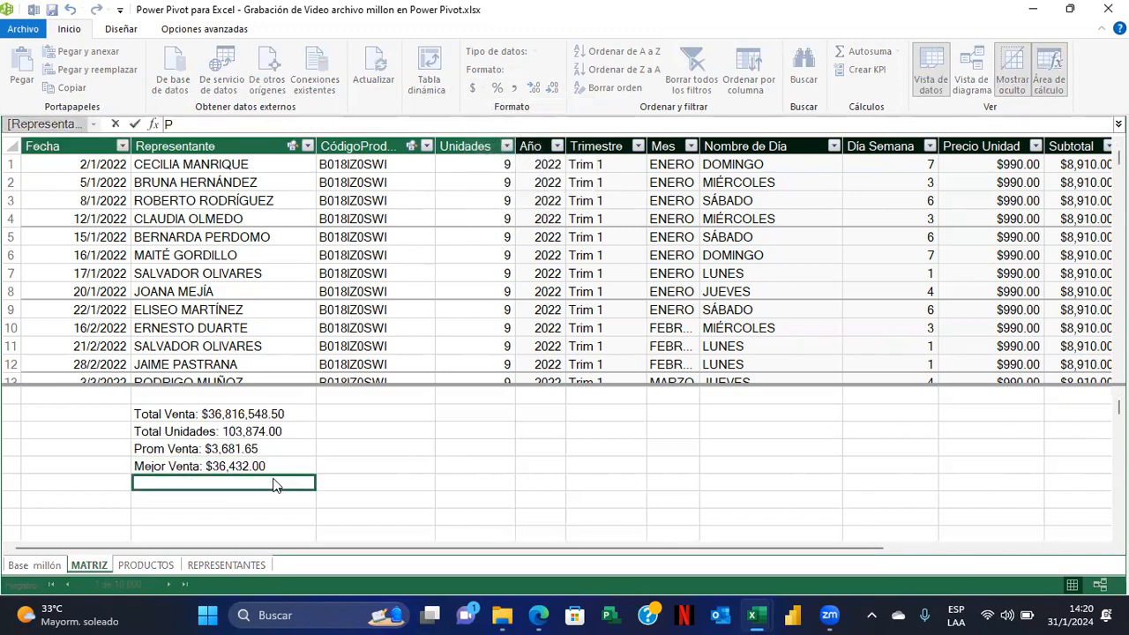
text(eor Venta:=)
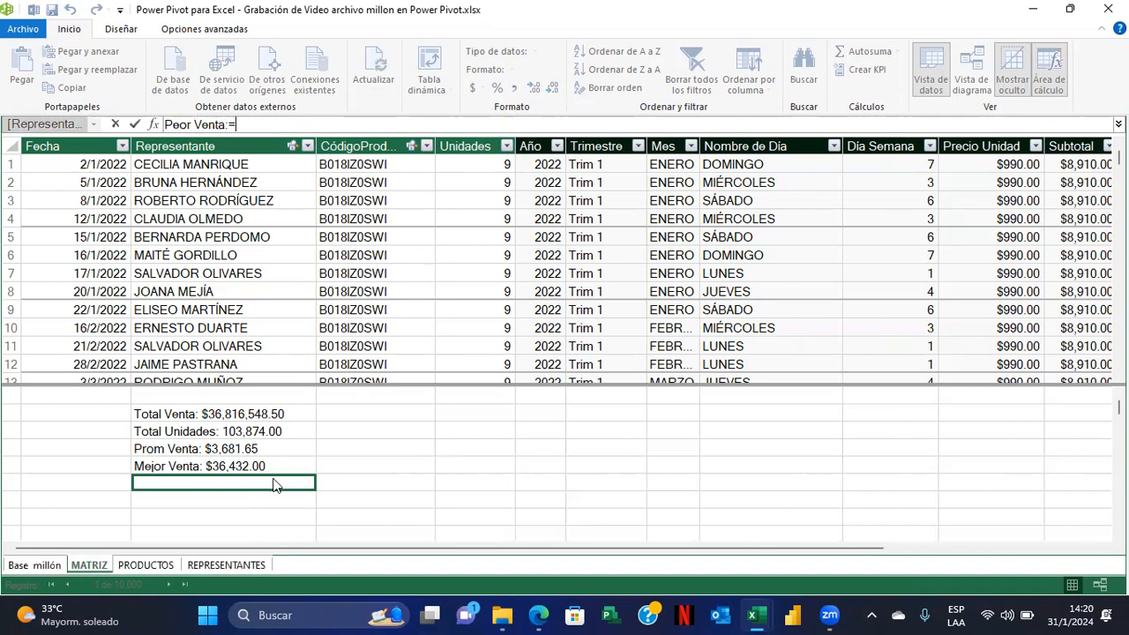
text(MIN()
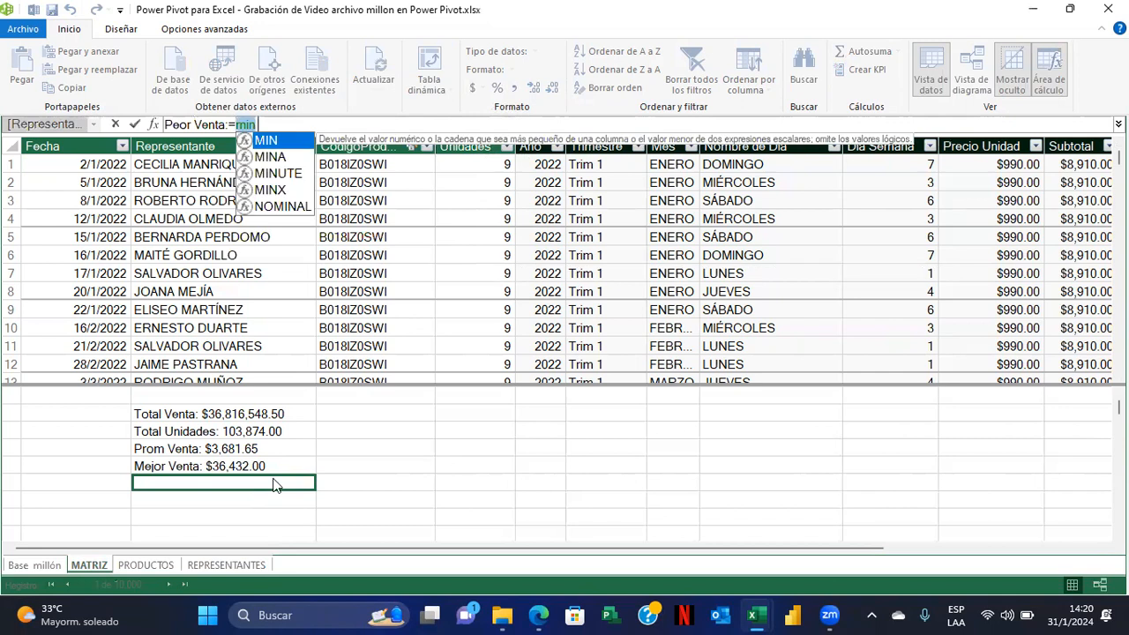
text(t)
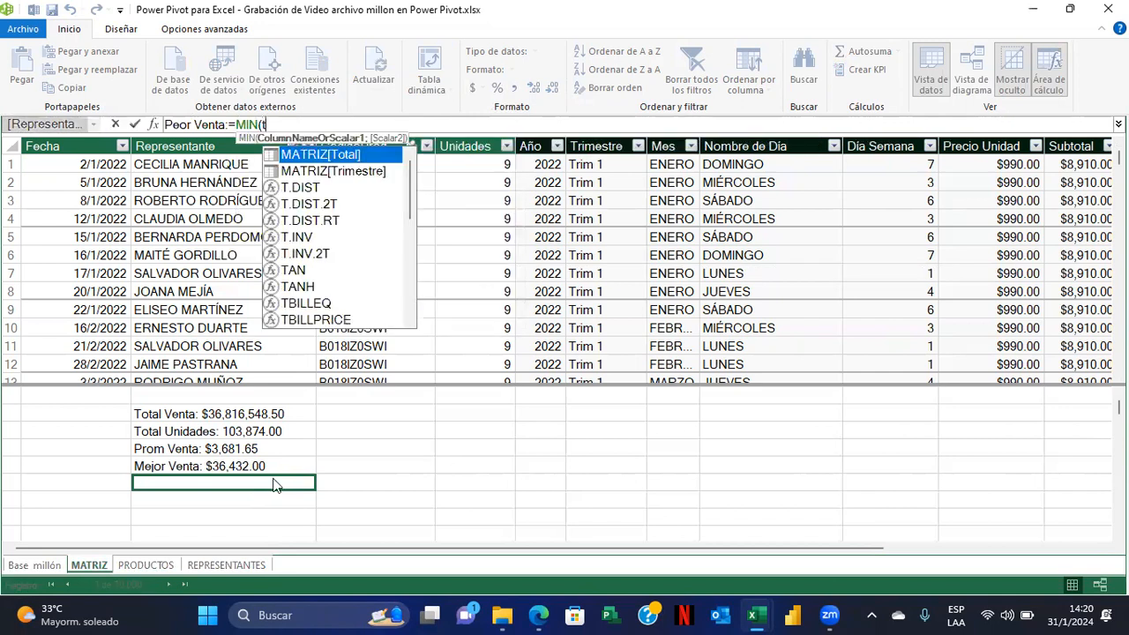
text(ot)
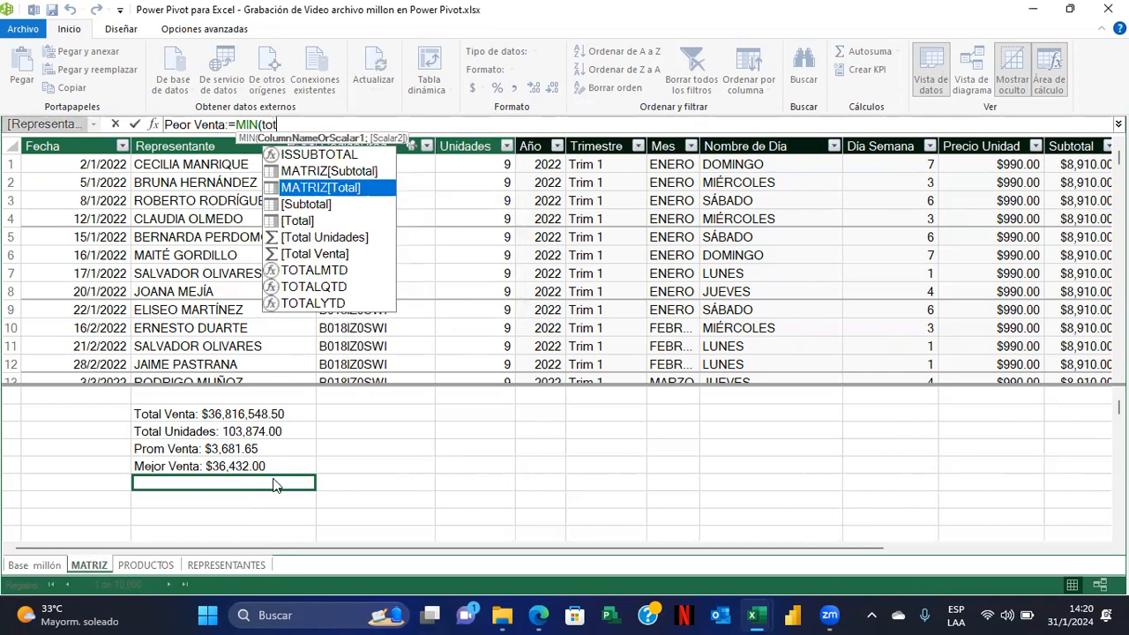
key(Down)
key(Down)
key(Tab)
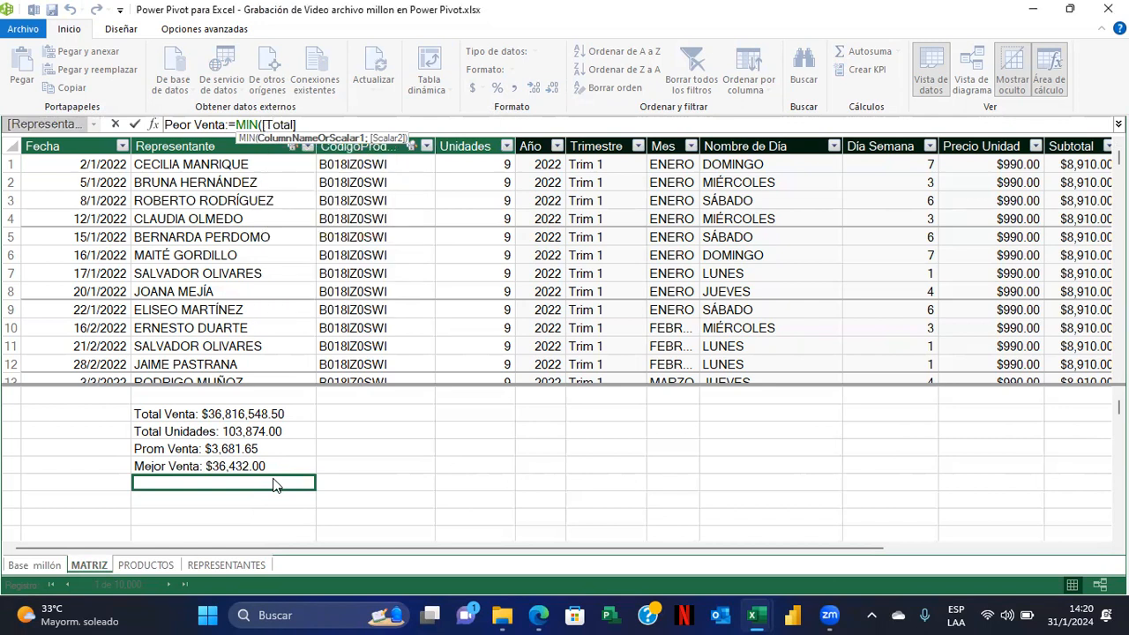
text())
key(Return)
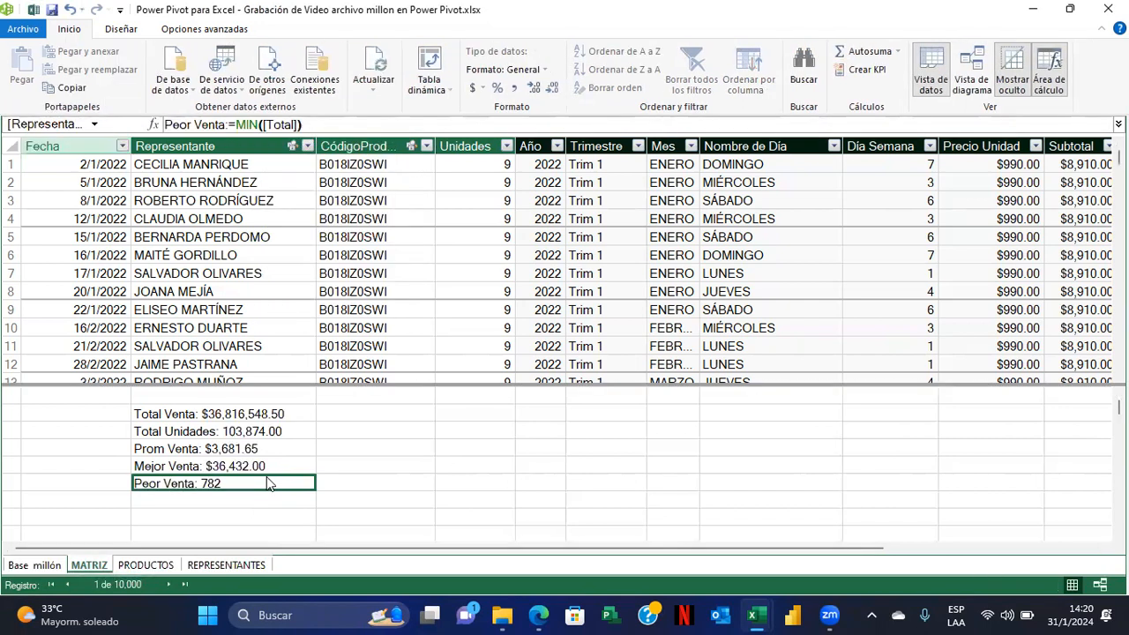
click(482, 88)
click(521, 122)
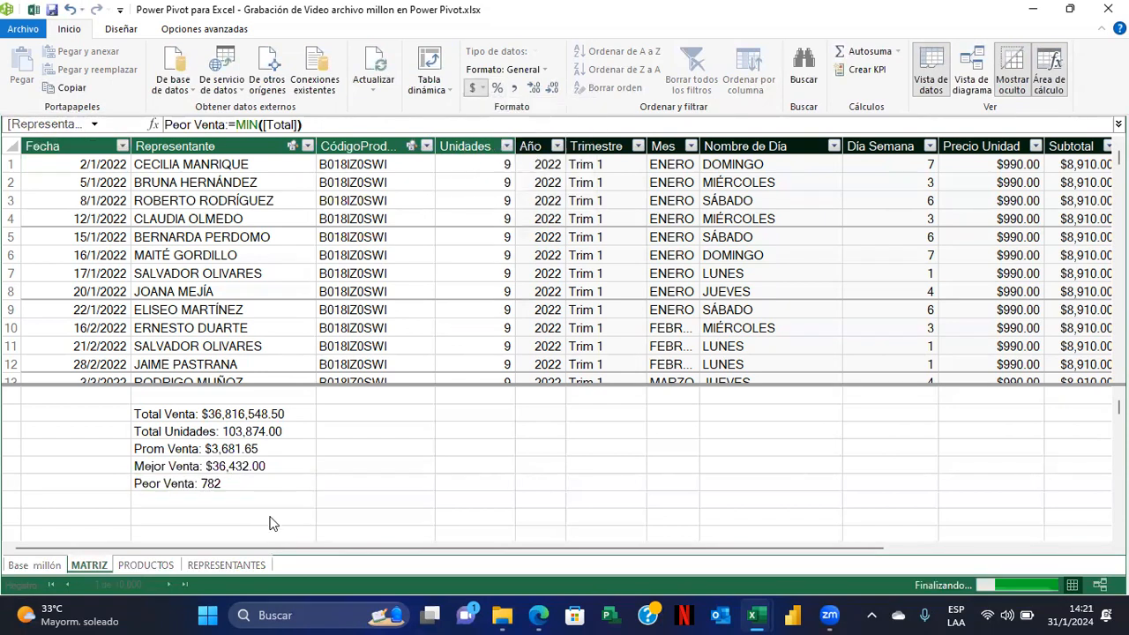
click(272, 500)
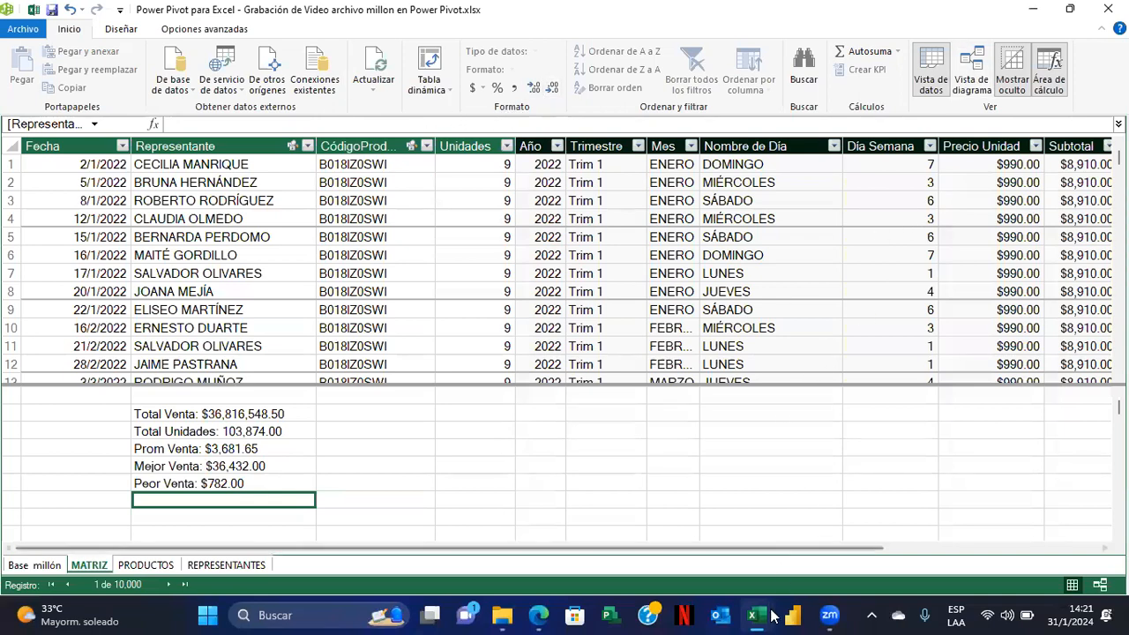
Switch to the Excel workbook, expand MATRIZ among the pivot table fields and review its Más campos group and measures
mouse_move(769, 615)
click(721, 563)
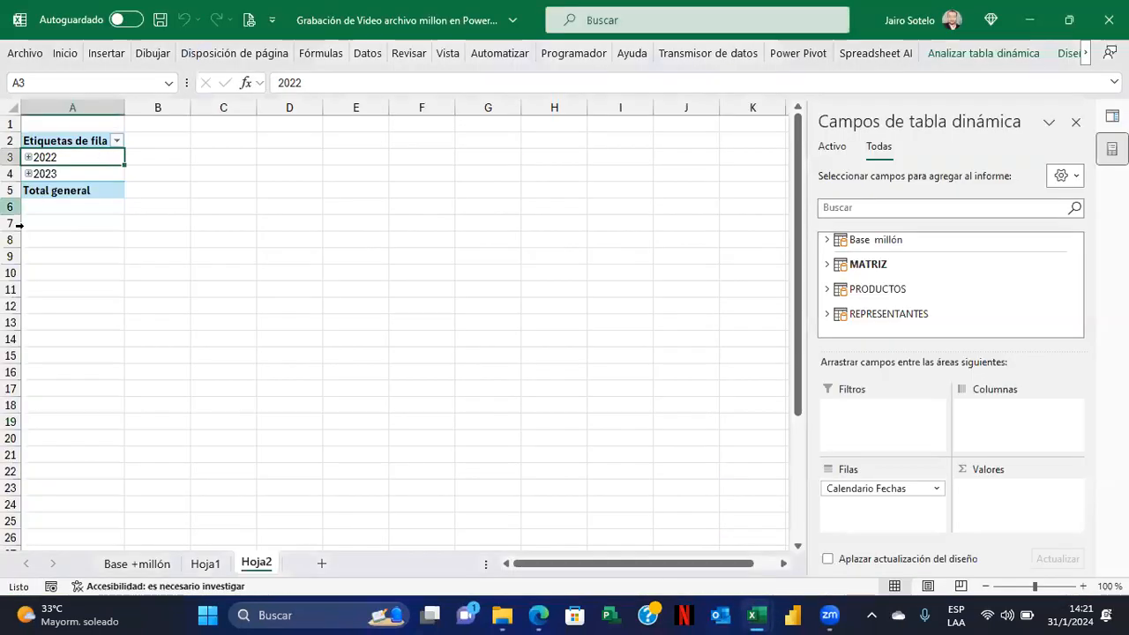
click(826, 264)
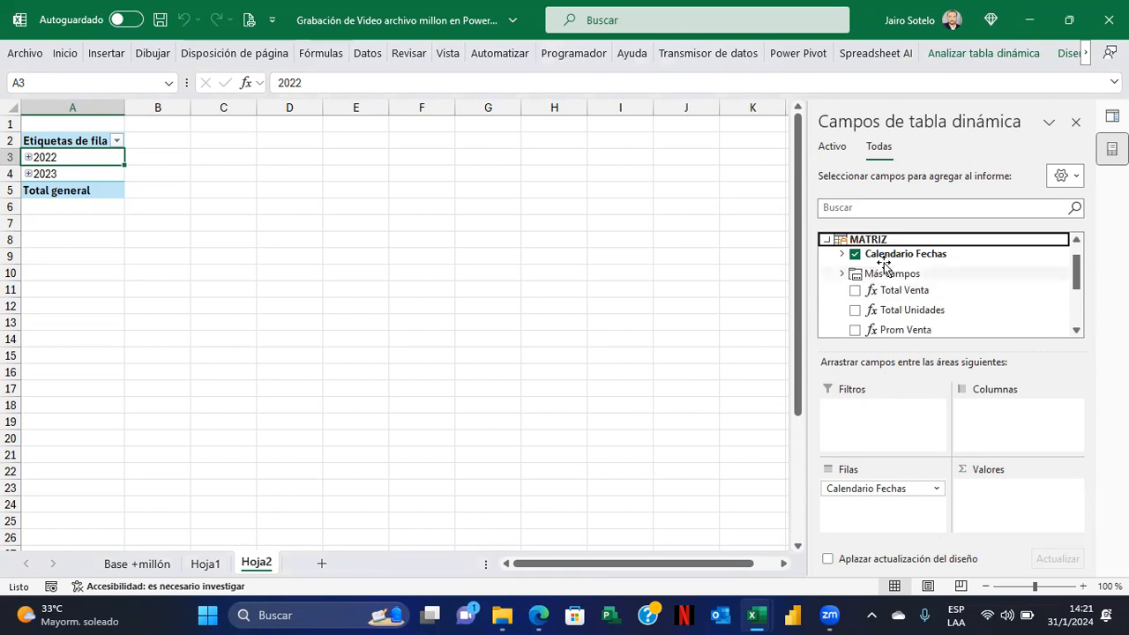
mouse_move(1077, 269)
mouse_down()
mouse_move(1078, 300)
mouse_move(1076, 265)
mouse_up()
scroll(870, 277, up, 1)
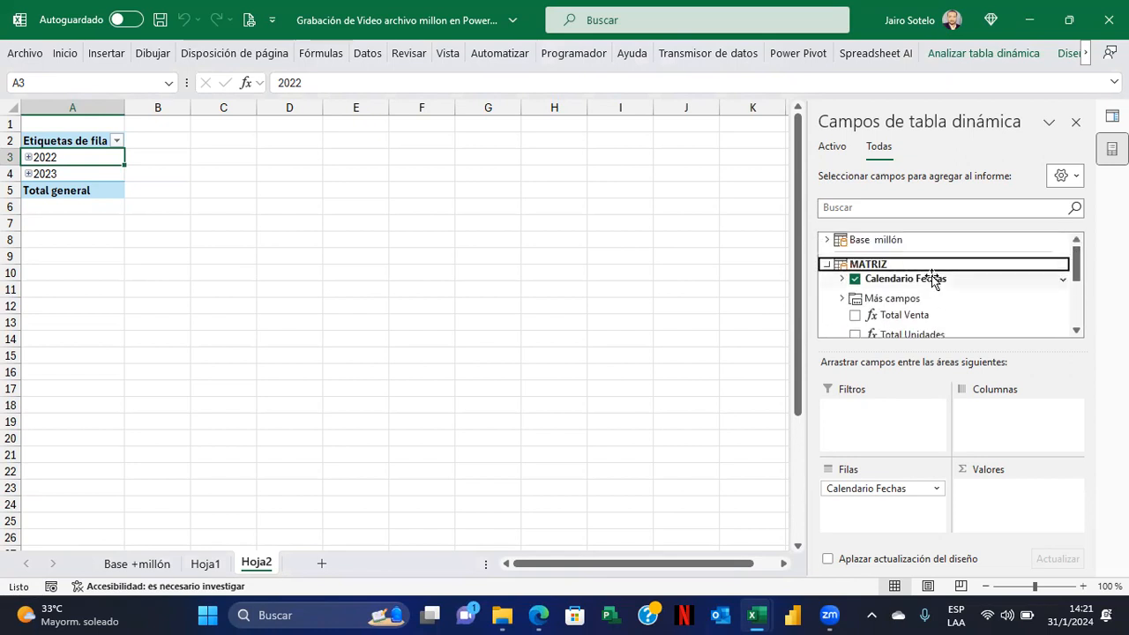
click(842, 298)
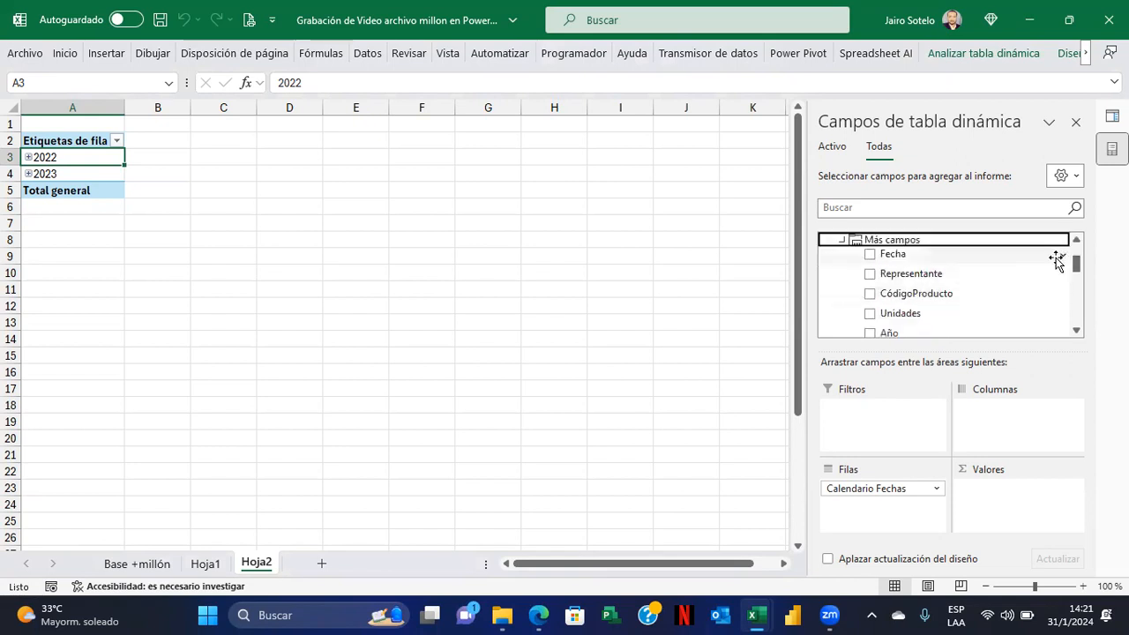
click(843, 240)
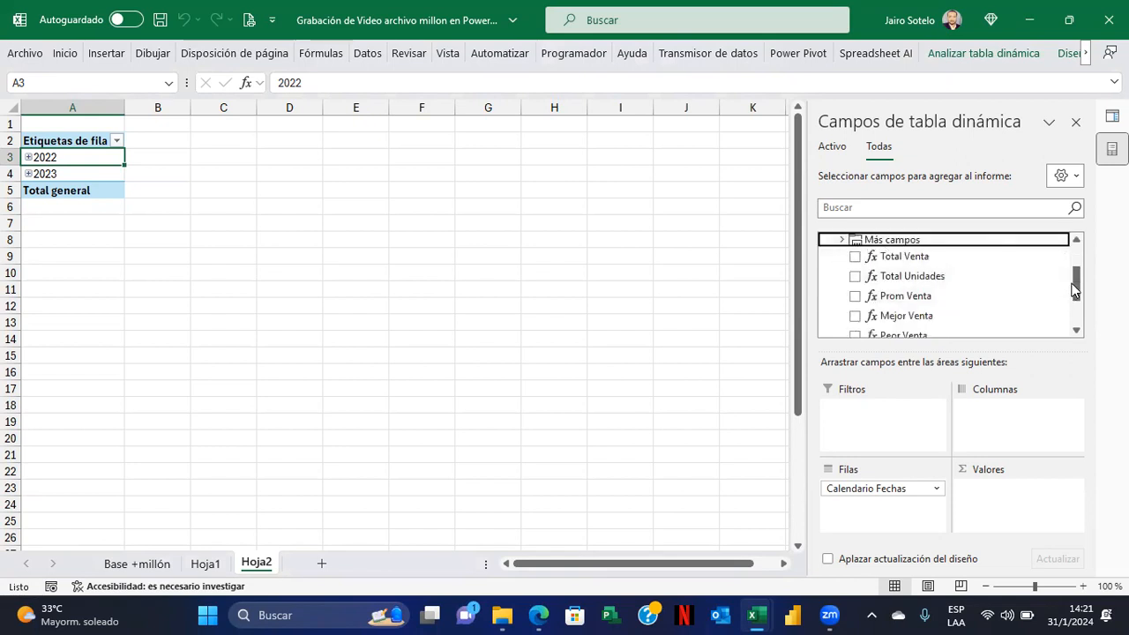
Examine MATRIZ's Calendario Fechas field, the contents of its Más campos group and the measures listed below them
drag(1076, 282, 1074, 263)
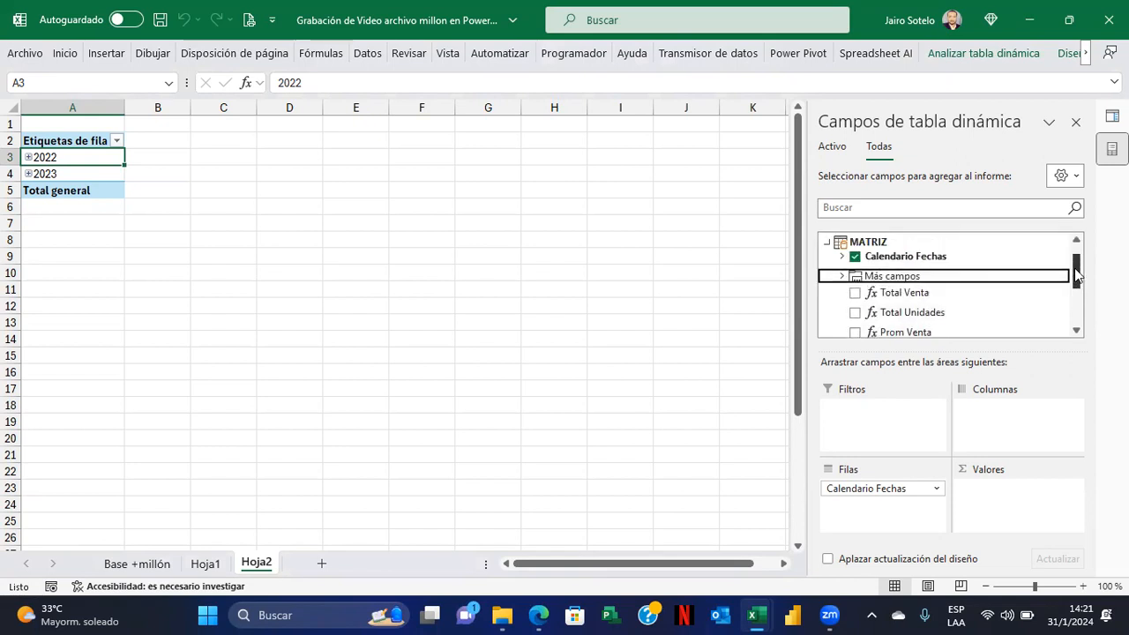
click(840, 258)
click(840, 258)
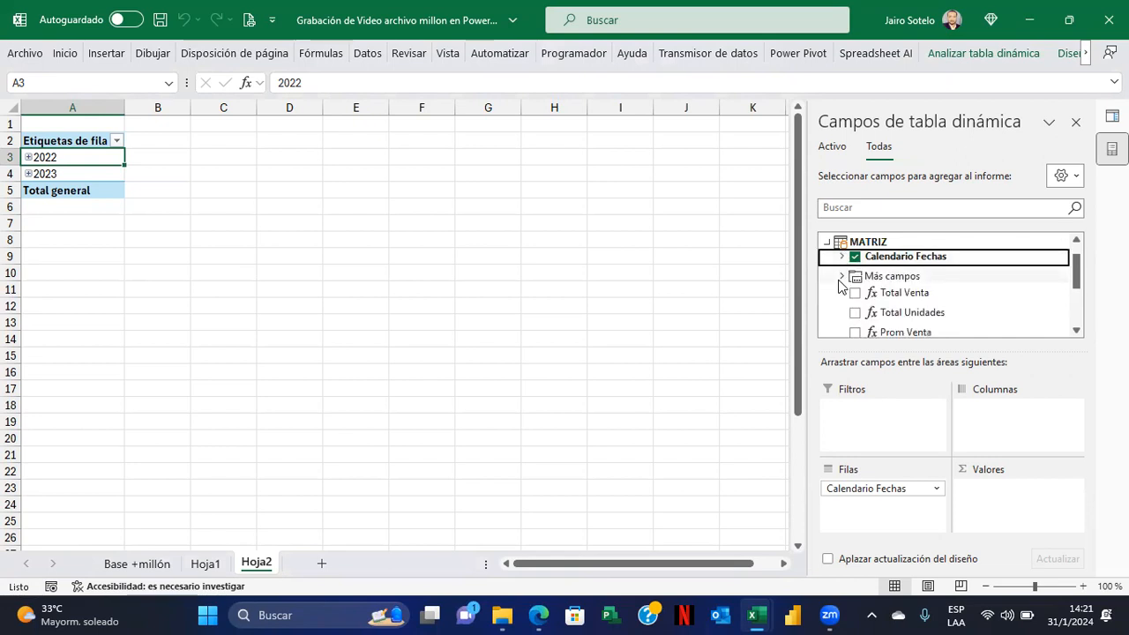
click(843, 278)
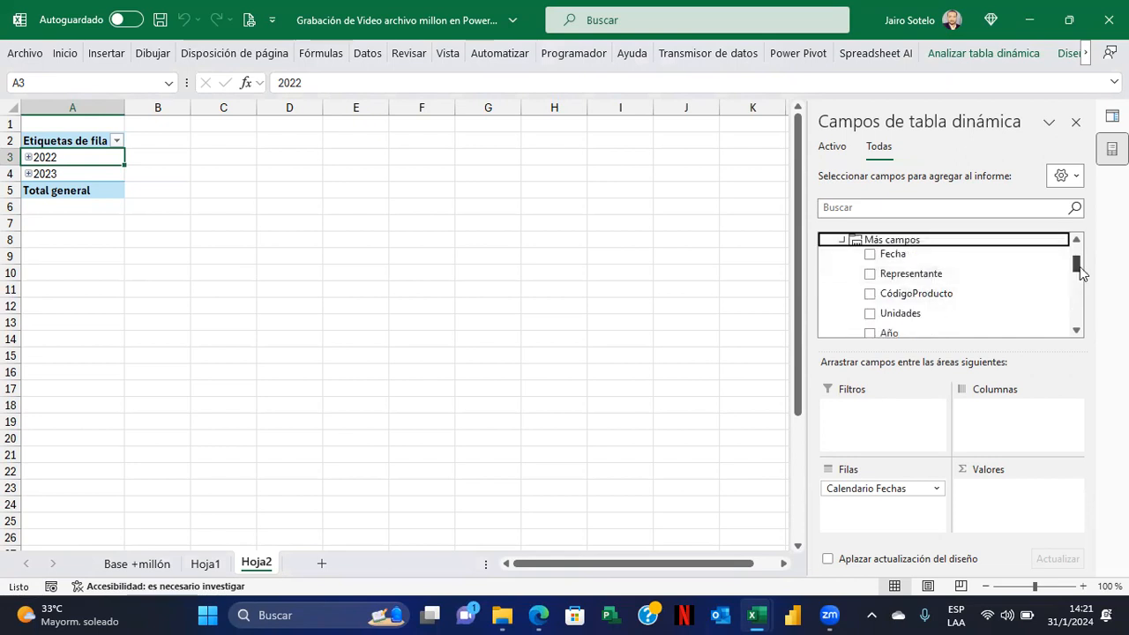
mouse_move(1076, 263)
mouse_down()
mouse_move(1076, 302)
mouse_move(1076, 255)
mouse_up()
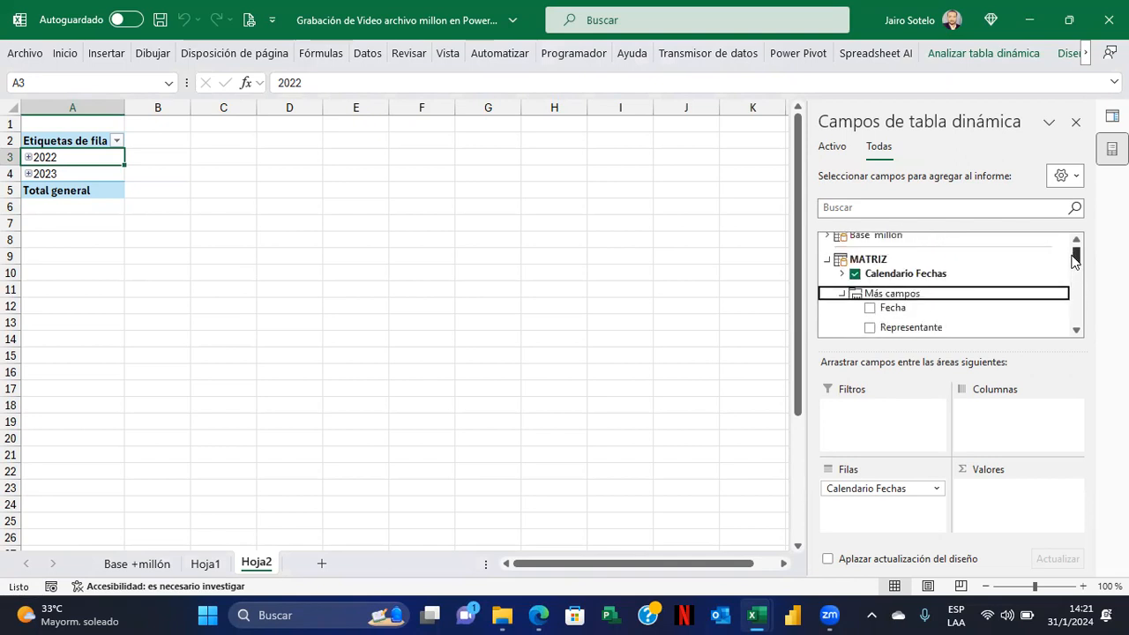
click(838, 296)
mouse_move(1075, 280)
mouse_down()
mouse_move(1076, 297)
mouse_move(1075, 287)
mouse_up()
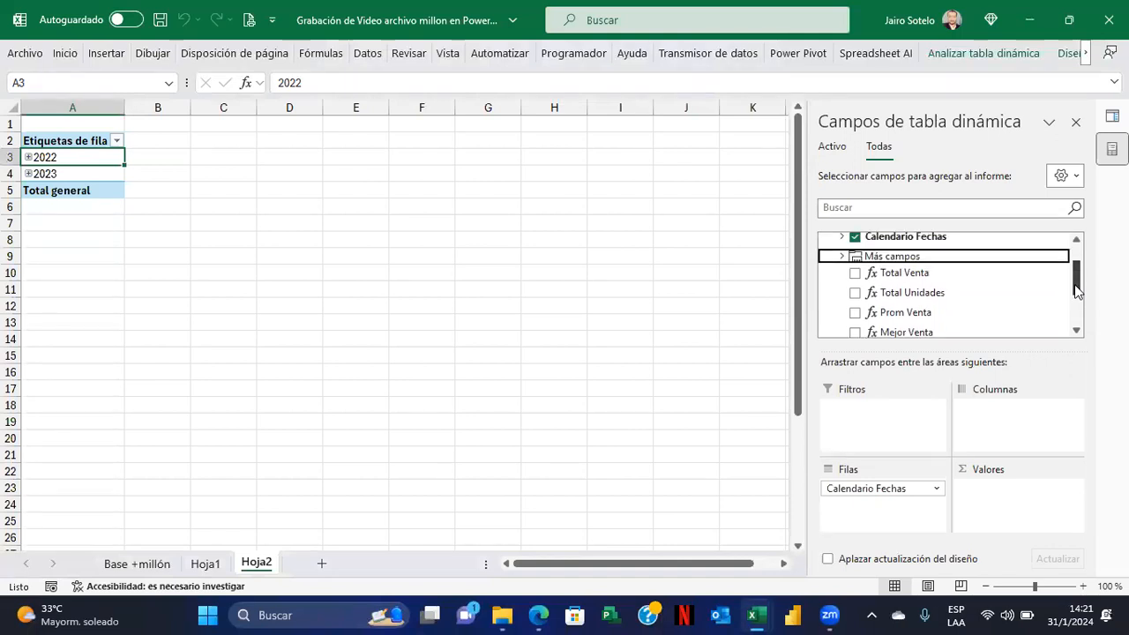
mouse_move(1075, 291)
mouse_down()
mouse_move(1075, 305)
mouse_move(1075, 294)
mouse_up()
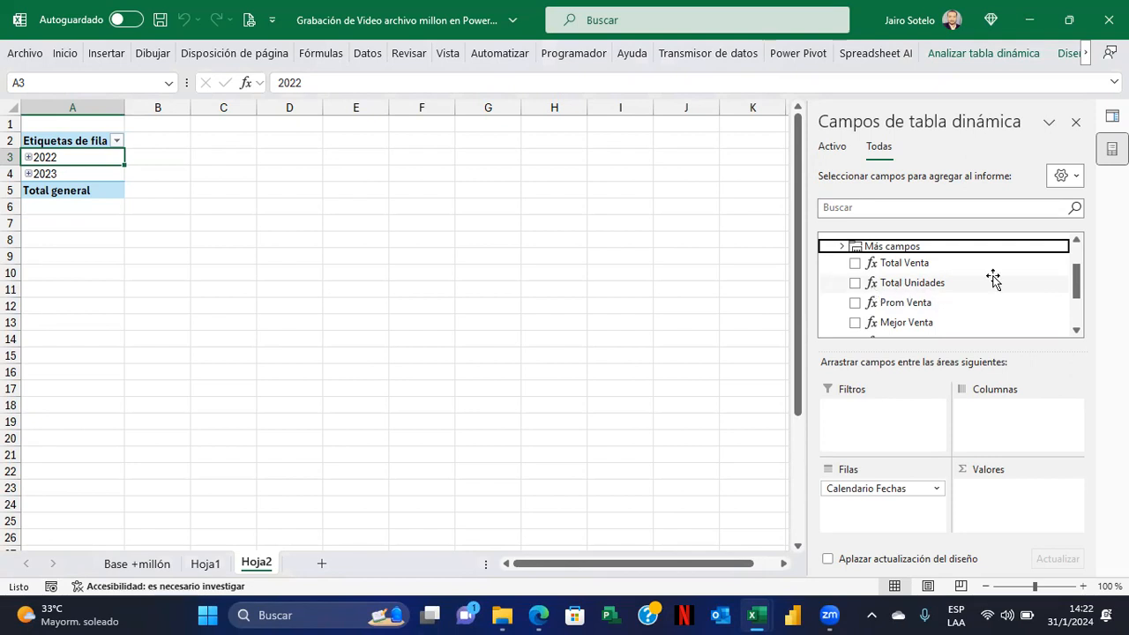
drag(1076, 279, 1076, 298)
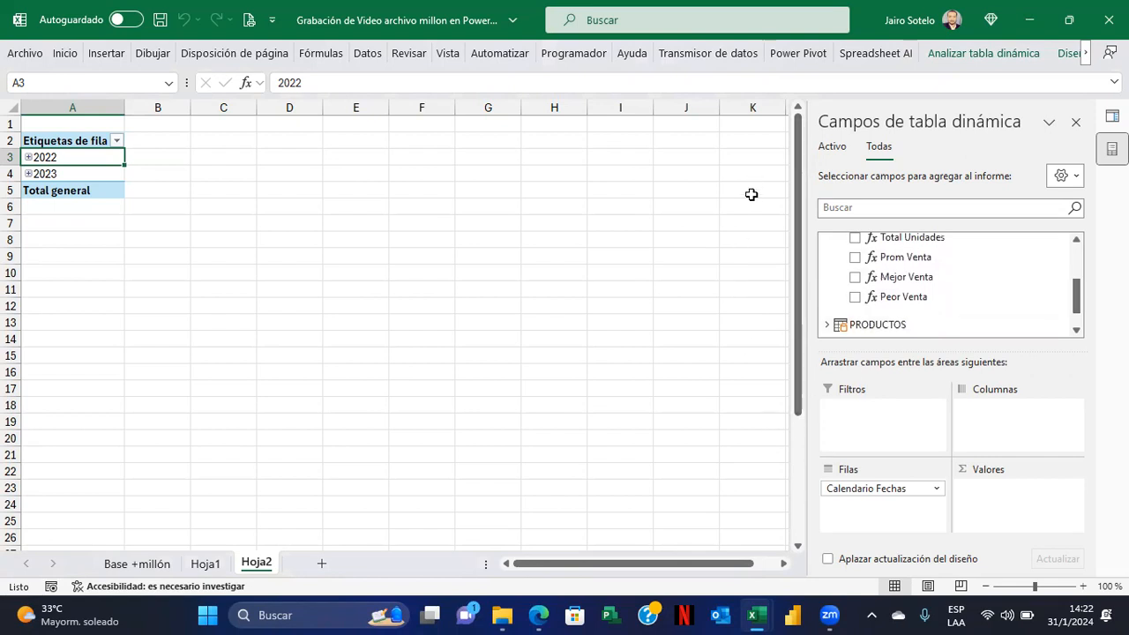
Switch to the Power Pivot window and enlarge the calculation area beneath the MATRIZ data
mouse_move(755, 614)
click(820, 538)
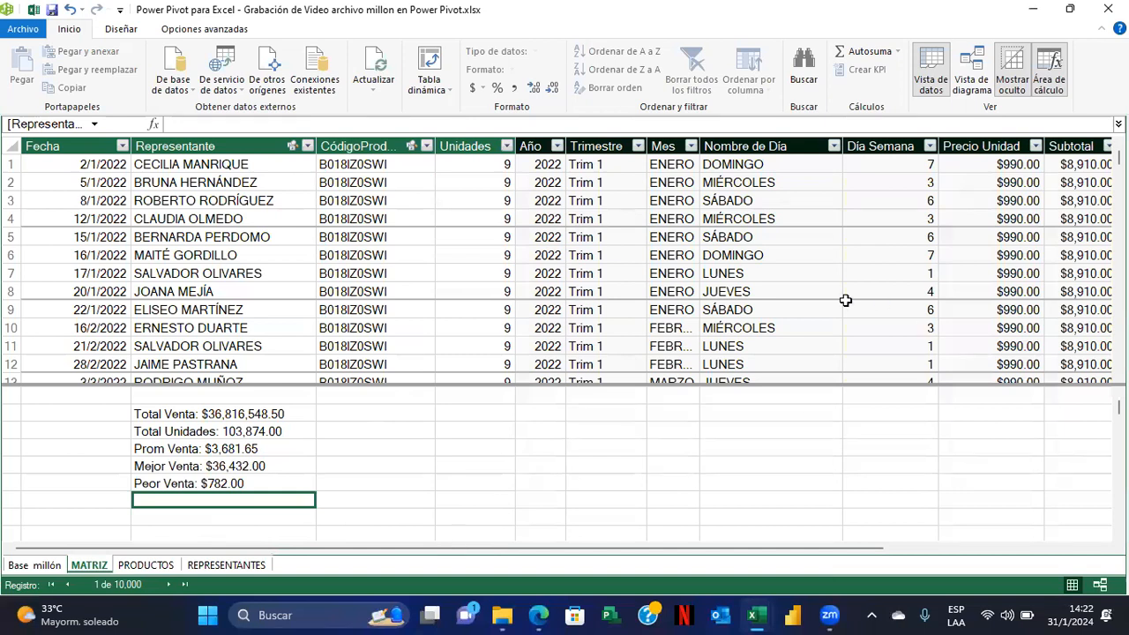
drag(491, 385, 491, 328)
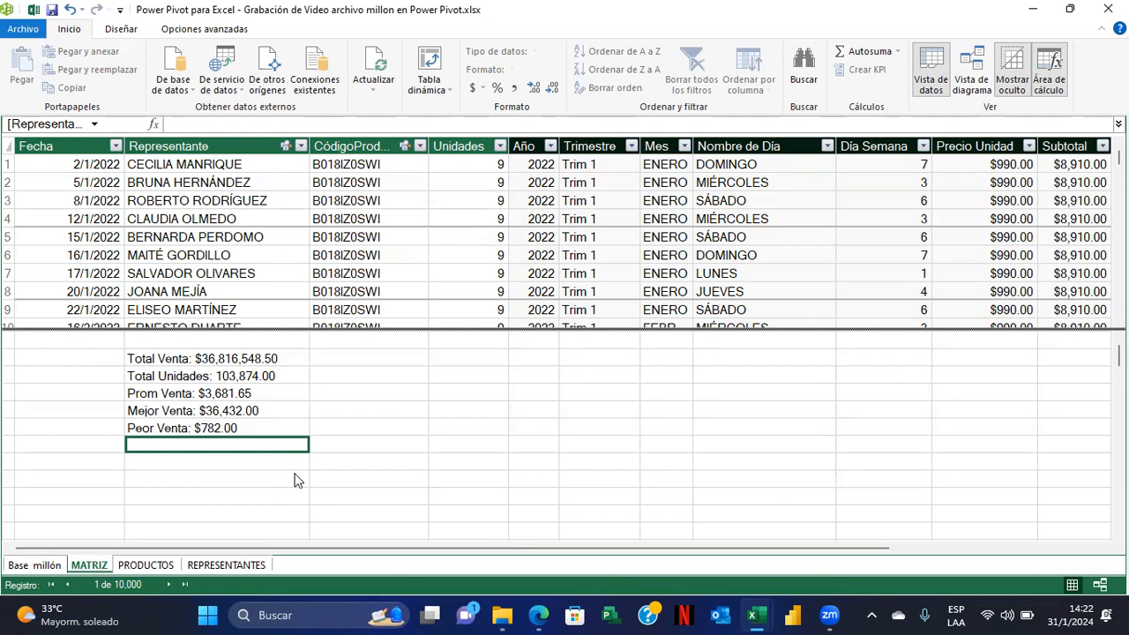
Start a measure named Registros with the COUNTROWS function in the cell directly below Peor Venta
click(219, 461)
click(221, 444)
text(Regist)
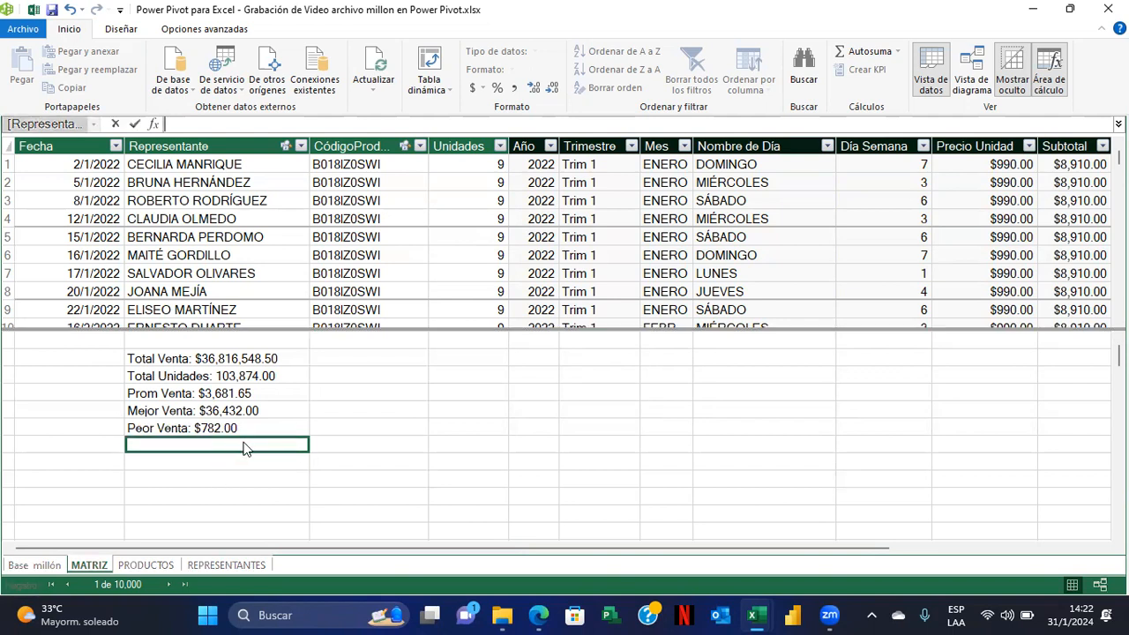
text(ros)
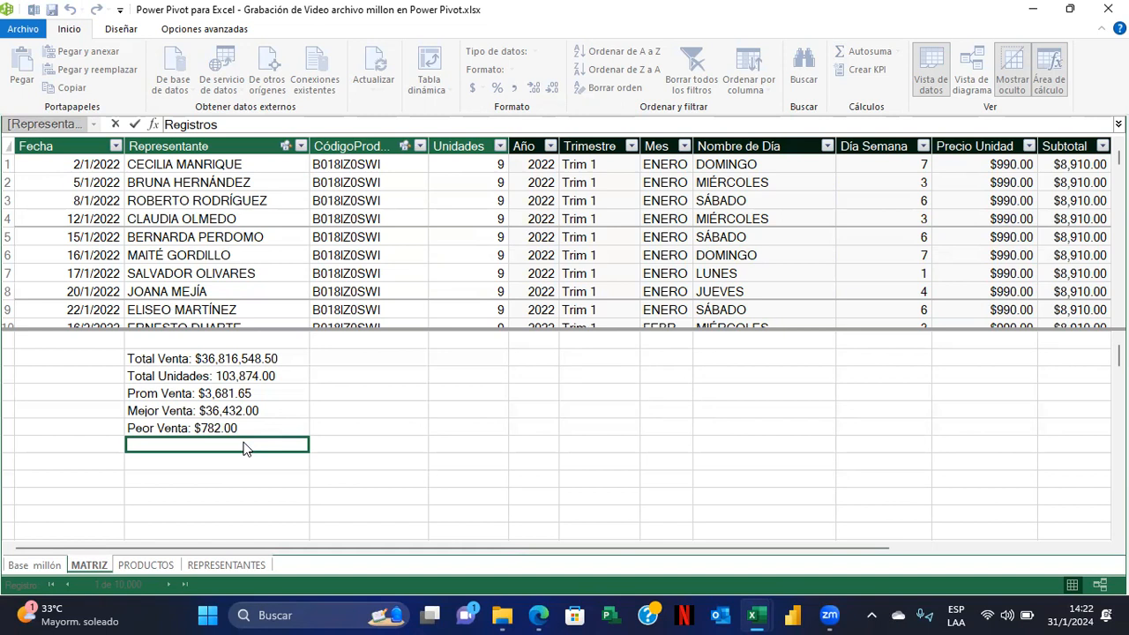
text(:=)
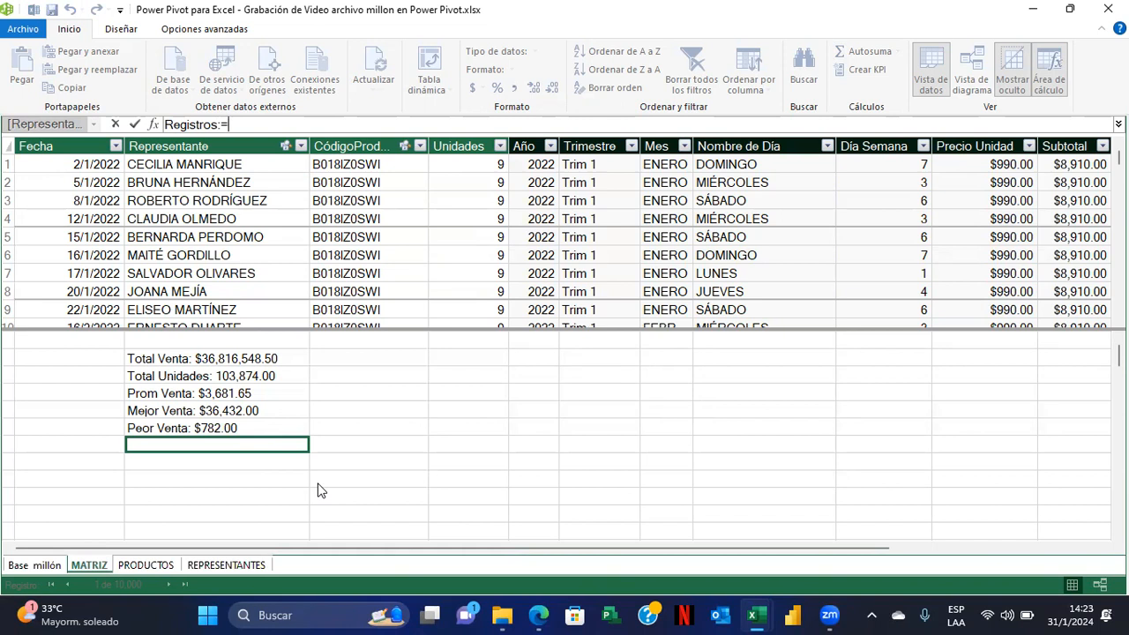
text(coun)
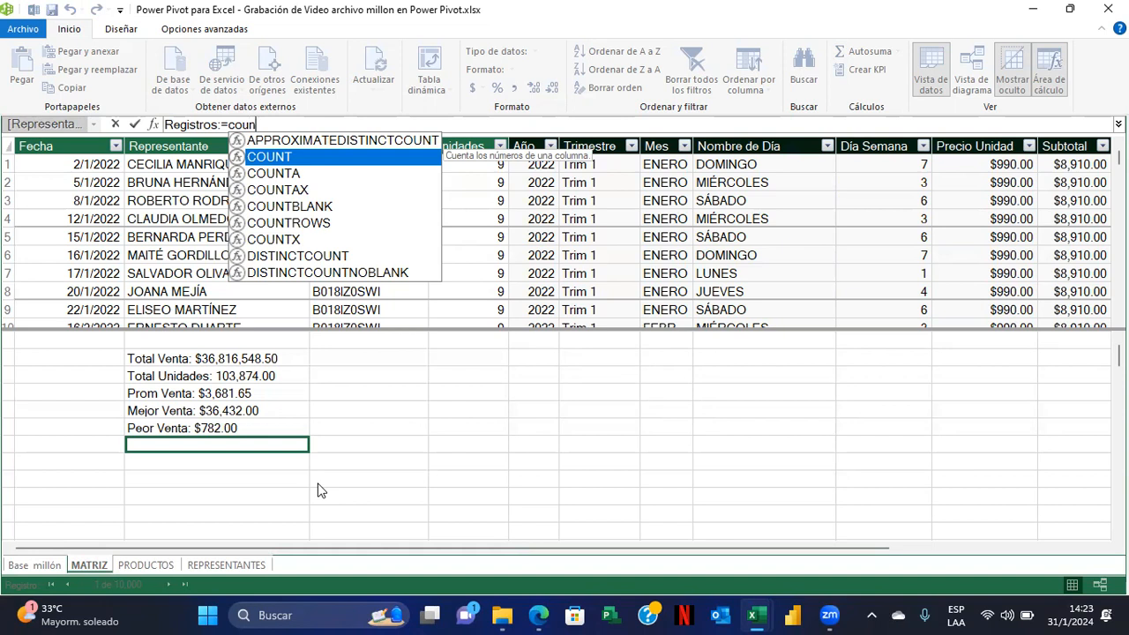
key(Down)
key(Down)
key(Down)
key(Down)
key(Up)
key(Up)
key(Up)
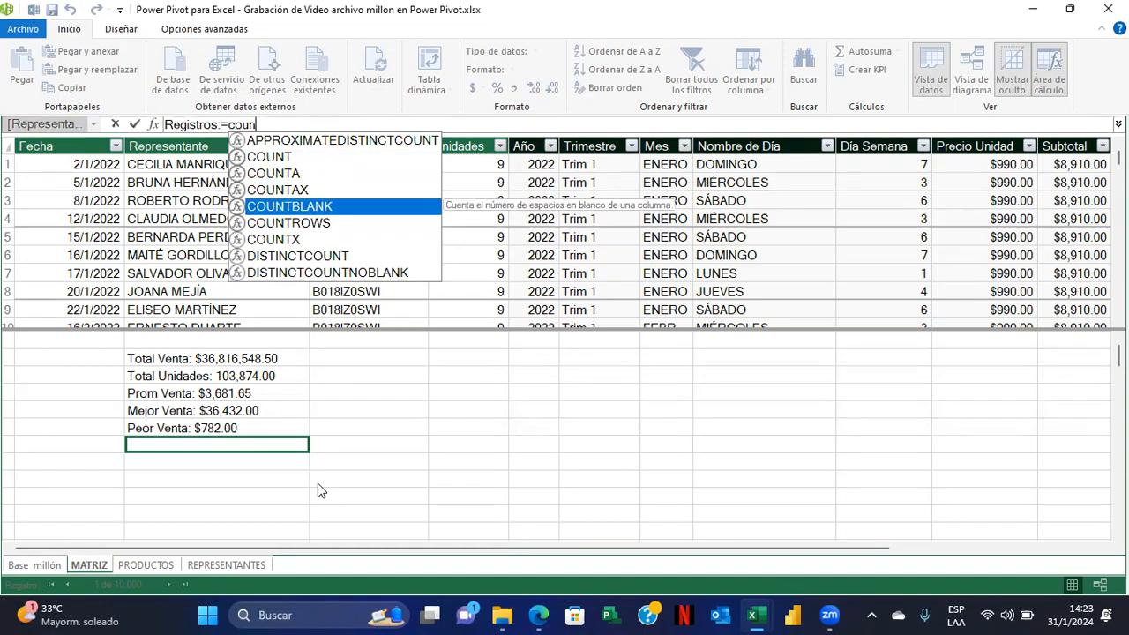
key(Down)
key(Down)
key(Up)
key(Up)
key(Up)
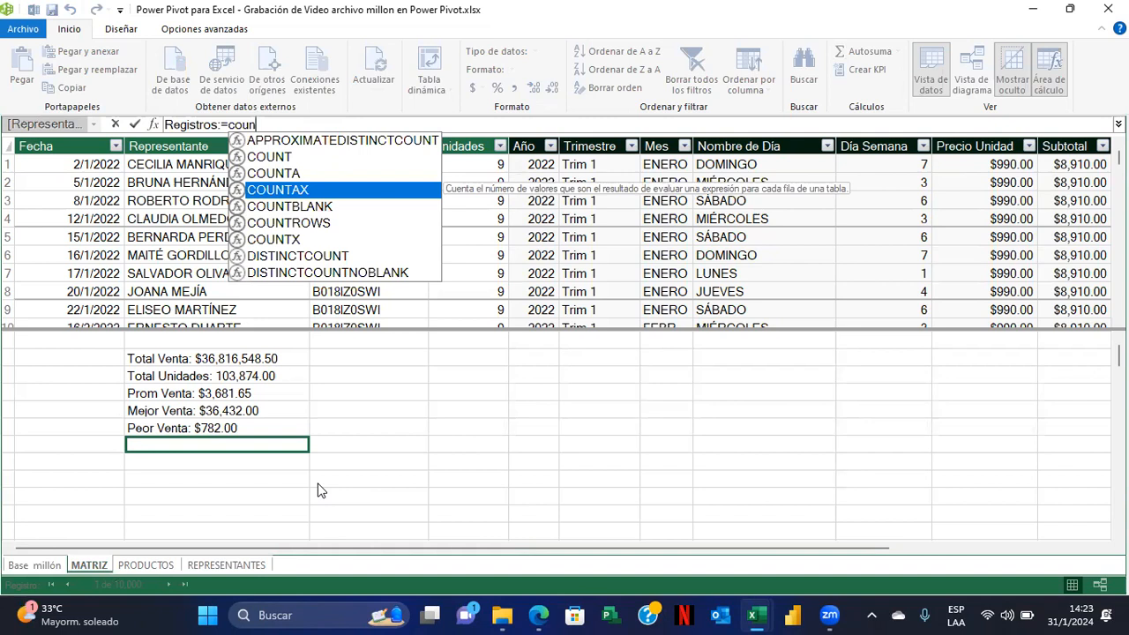
key(Down)
key(Down)
key(Up)
key(Up)
key(Up)
key(Up)
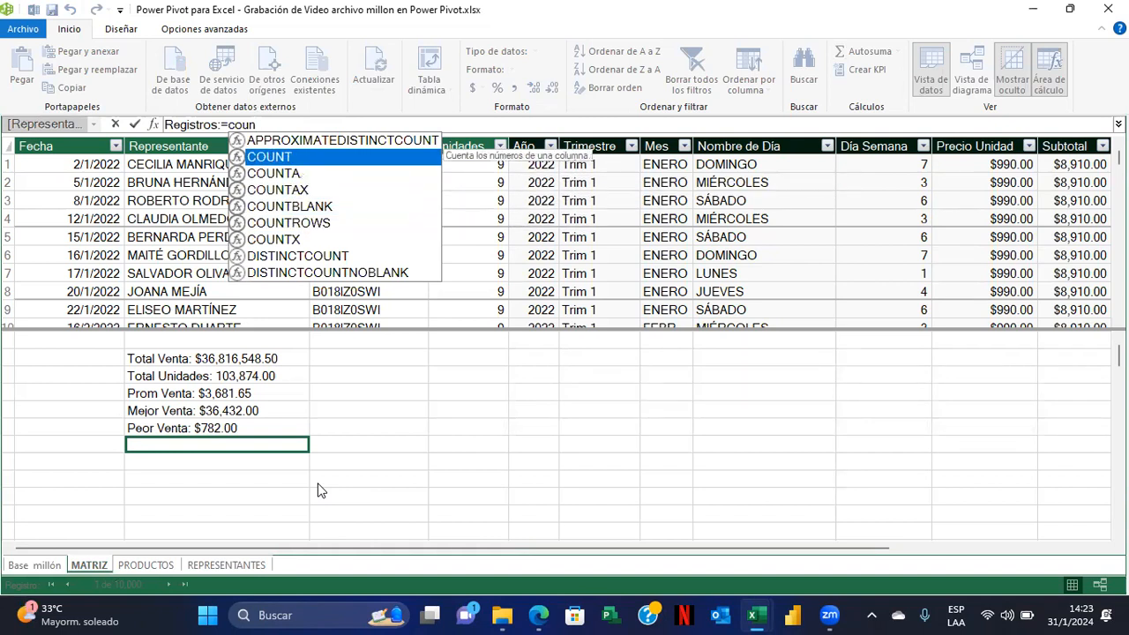
key(Down)
key(Down)
key(Down)
key(Down)
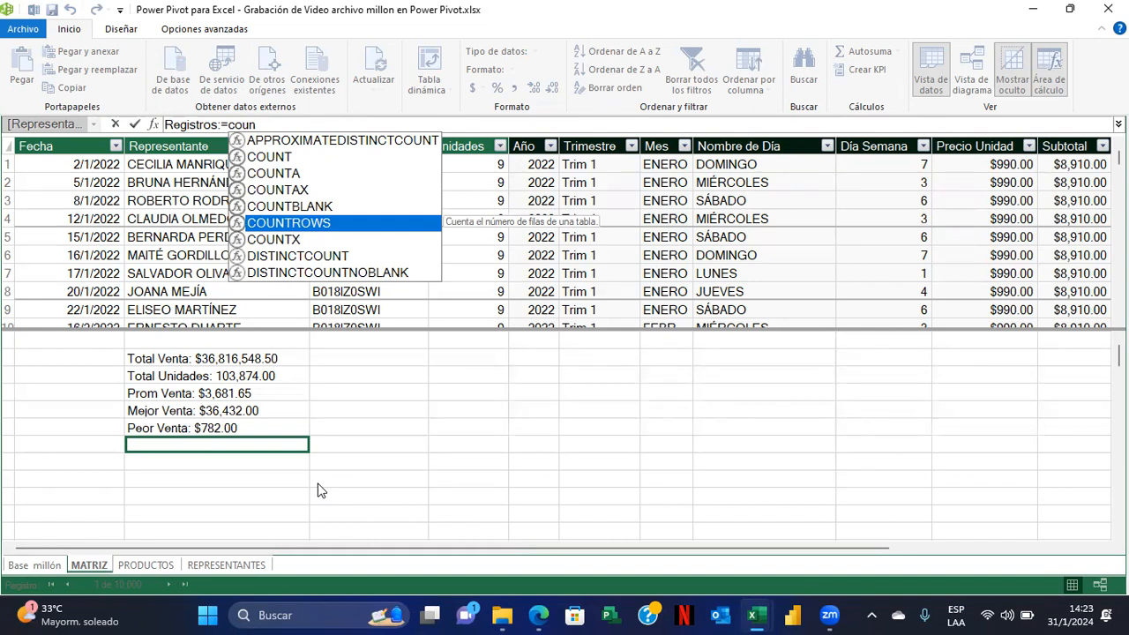
key(Tab)
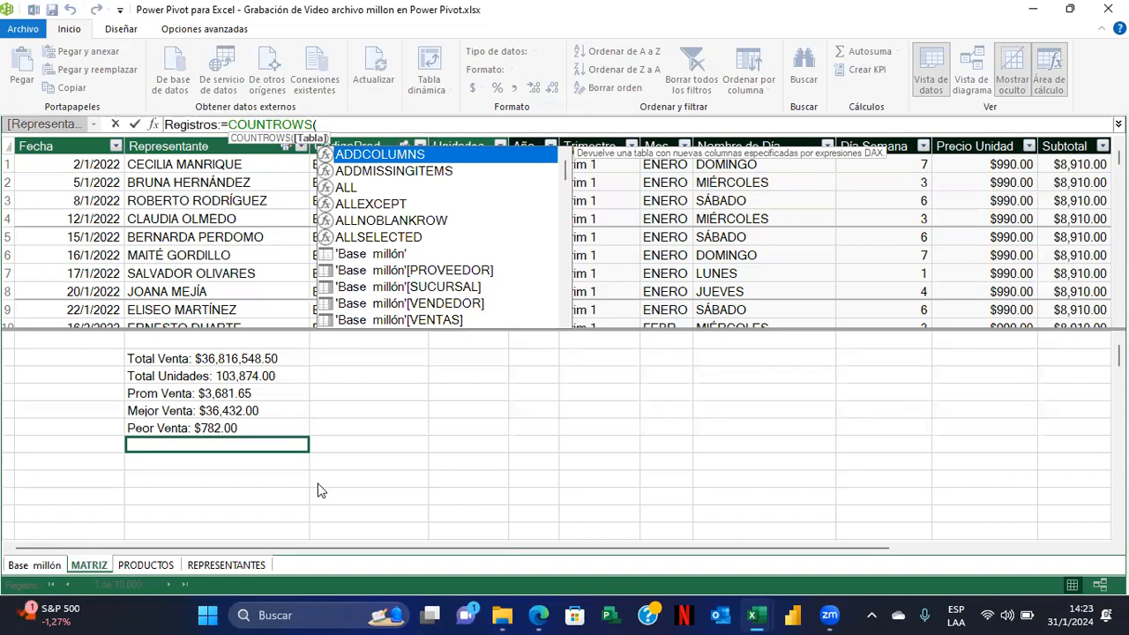
Complete the formula as Registros:=COUNTROWS(MATRIZ), using the whole MATRIZ table as the argument
text(ma)
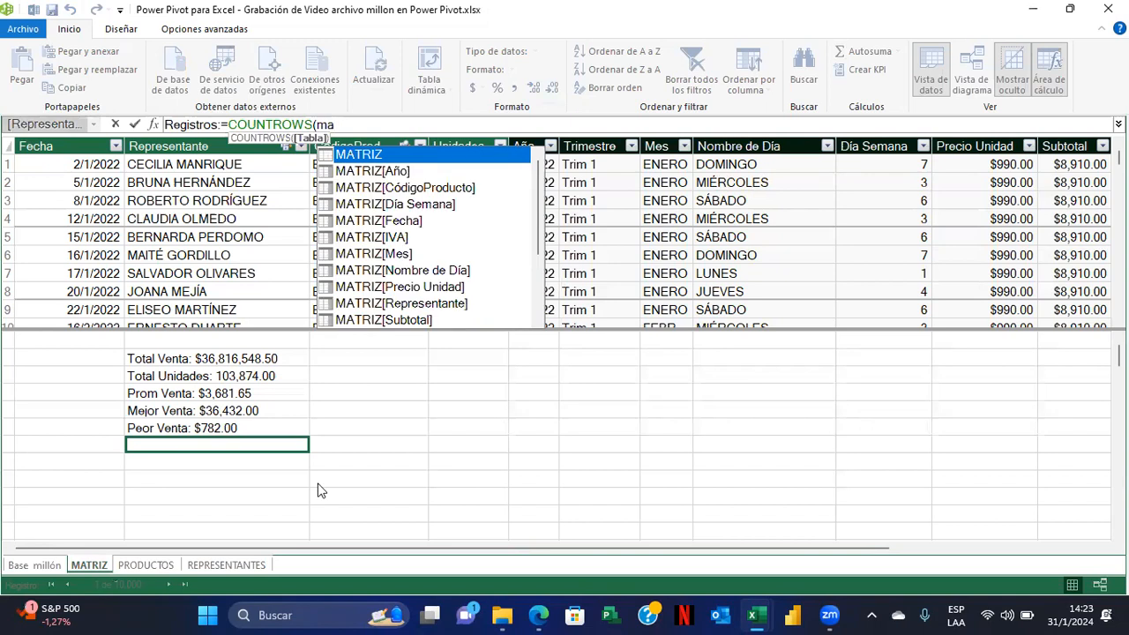
key(Down)
key(Down)
key(Down)
key(Down)
key(Down)
key(Down)
key(Up)
key(Up)
key(Up)
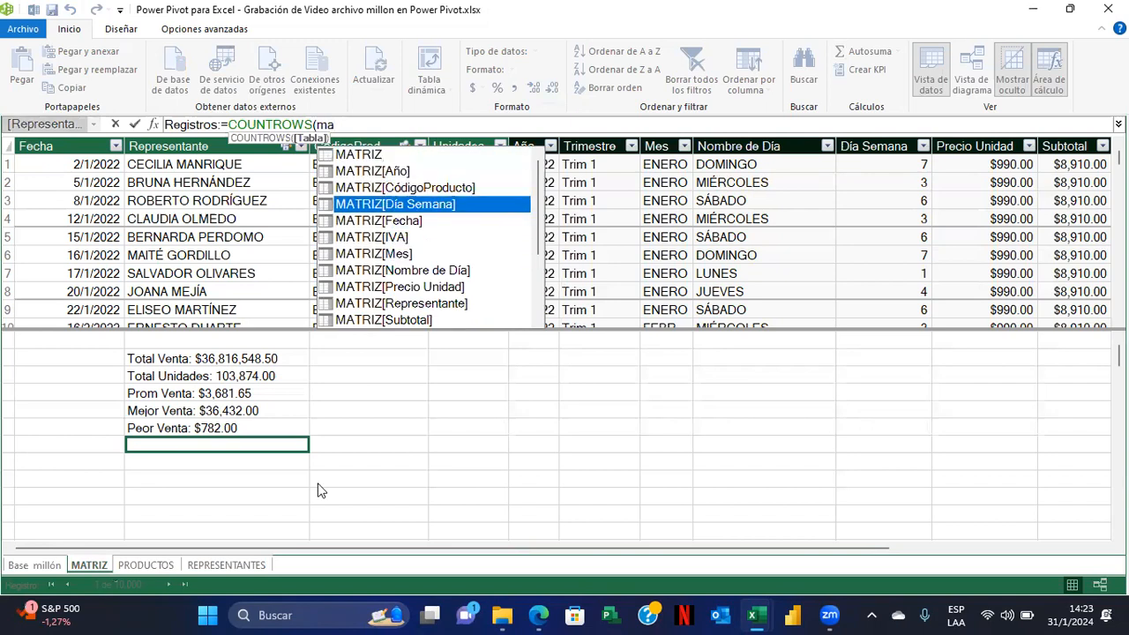
key(Up)
key(Up)
key(Up)
key(Down)
key(Down)
key(Down)
key(Down)
key(Down)
key(Down)
key(Down)
key(Down)
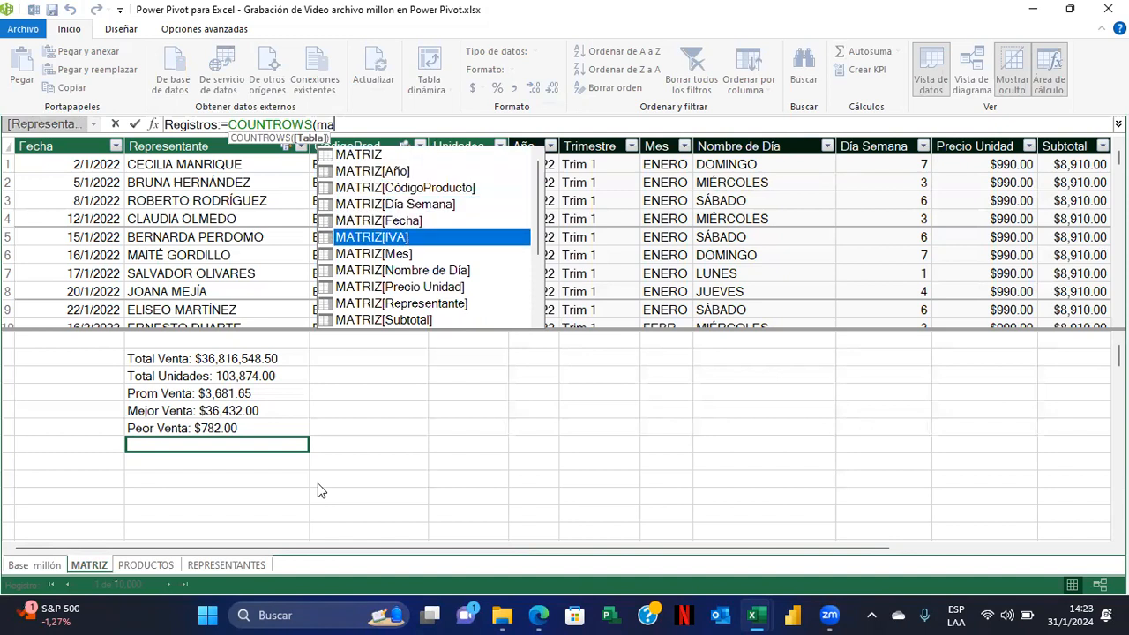
key(Up)
key(Up)
key(Up)
key(Up)
key(Up)
key(Up)
key(Up)
key(Up)
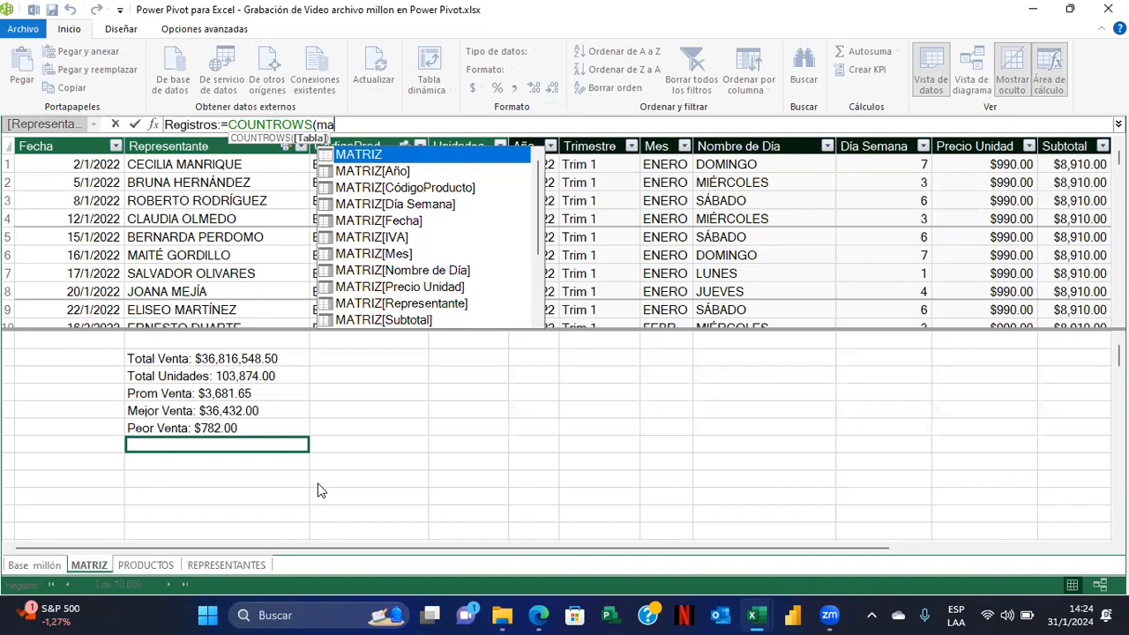
key(Tab)
text())
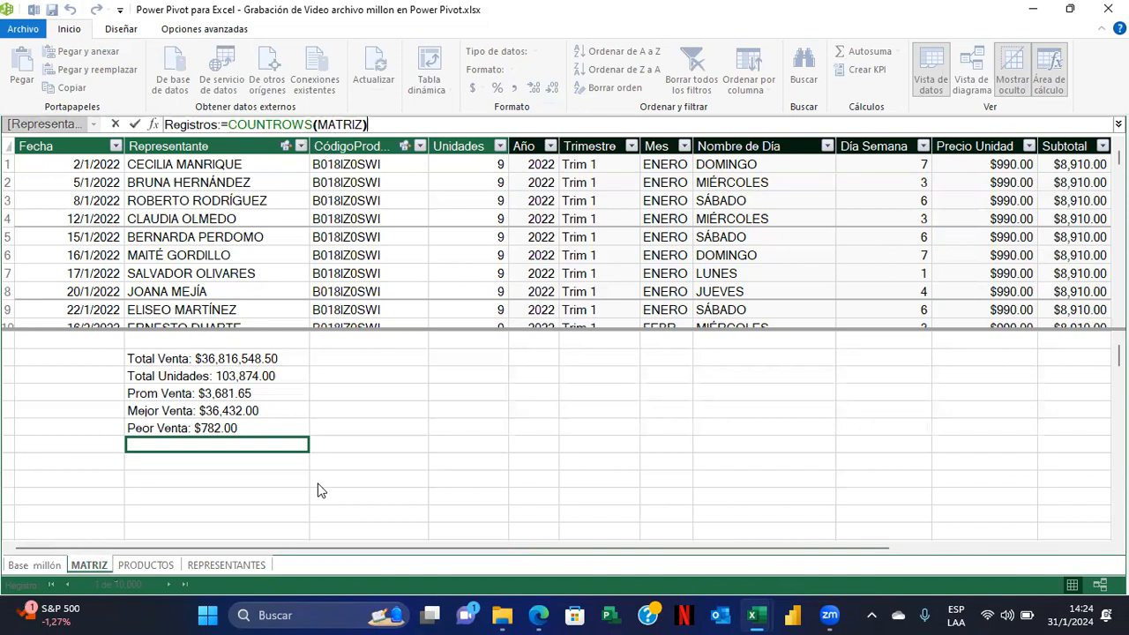
key(Return)
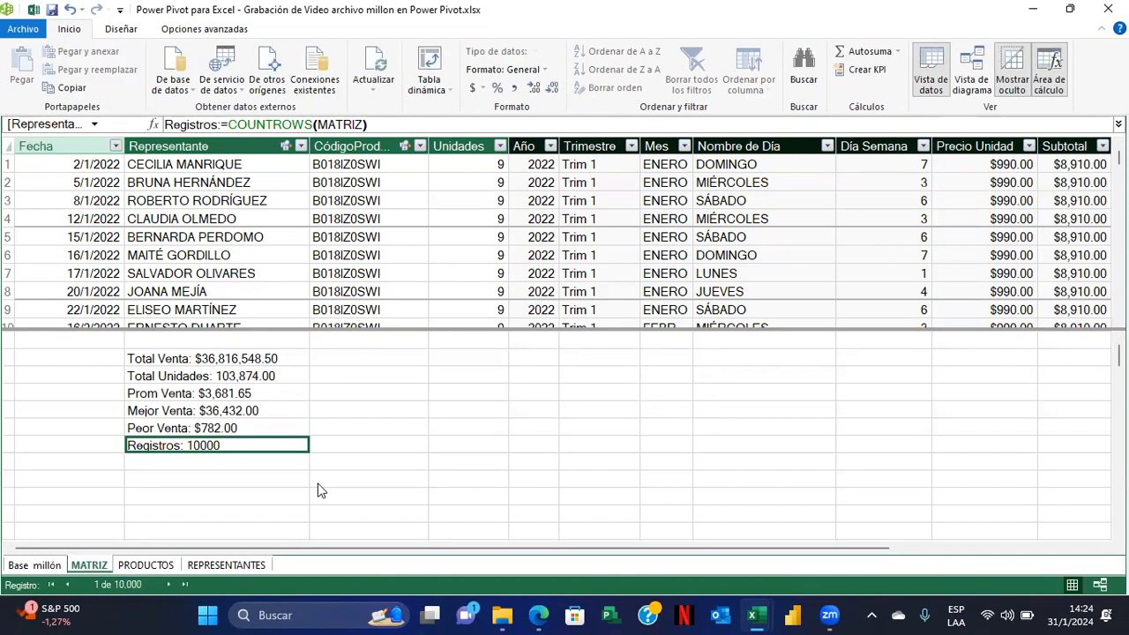
Format the Registros measure as a decimal number with a thousands separator and no decimal places
click(514, 89)
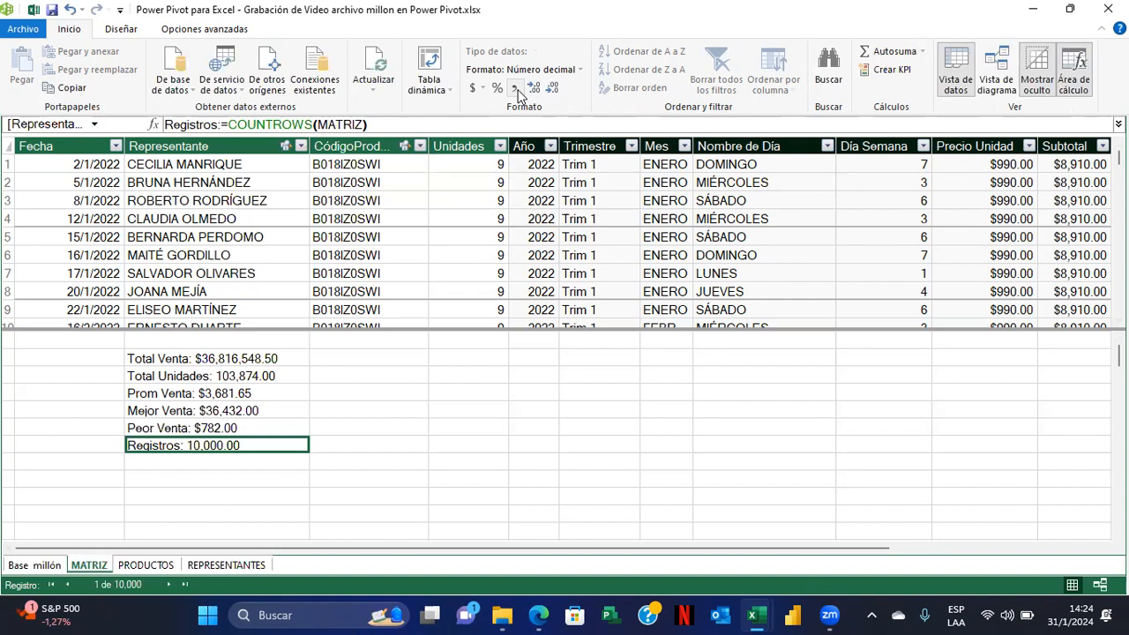
click(553, 90)
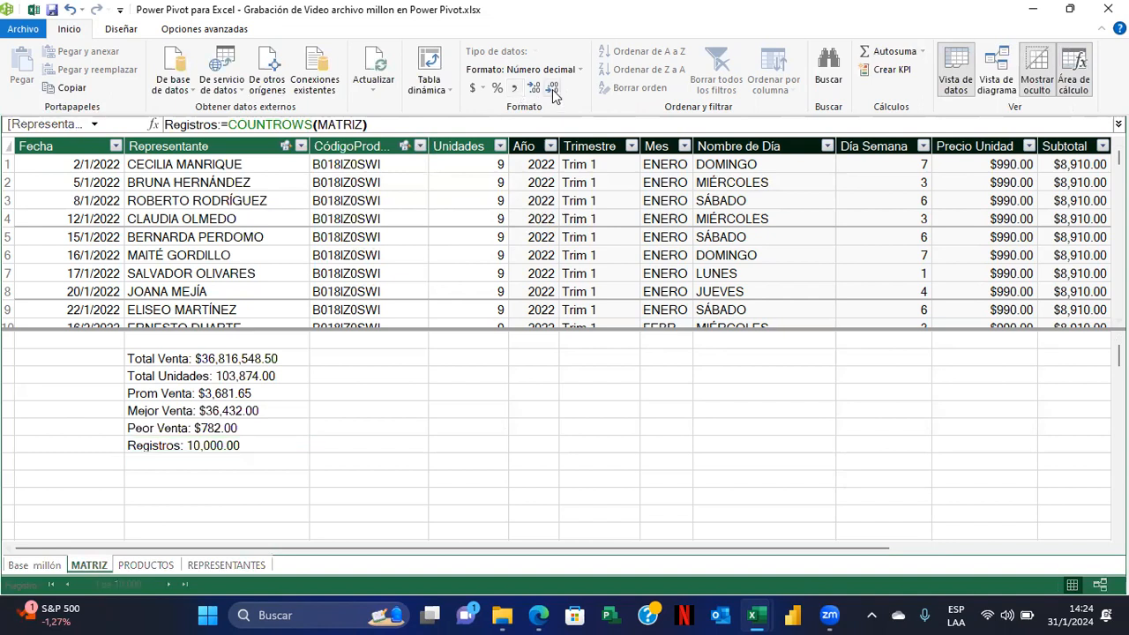
click(553, 89)
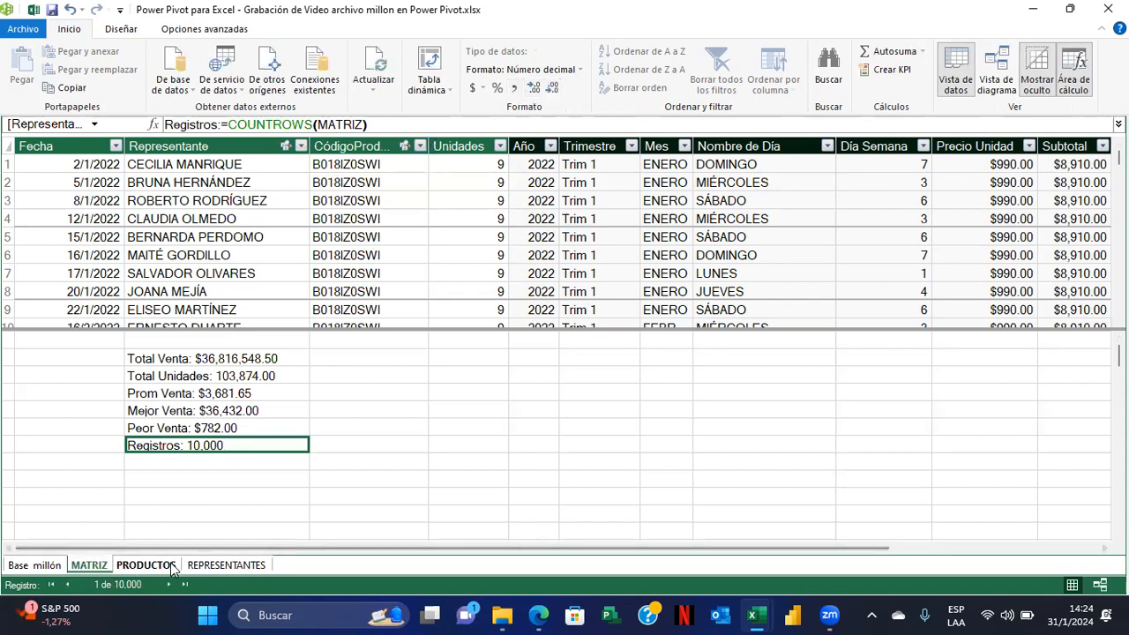
click(261, 463)
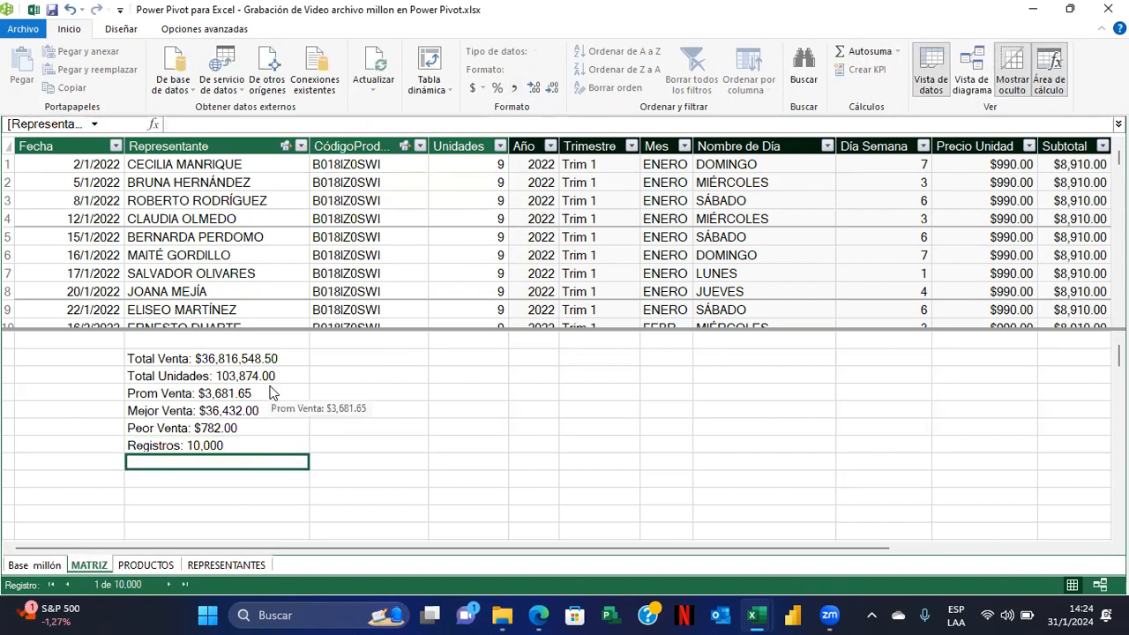
click(250, 448)
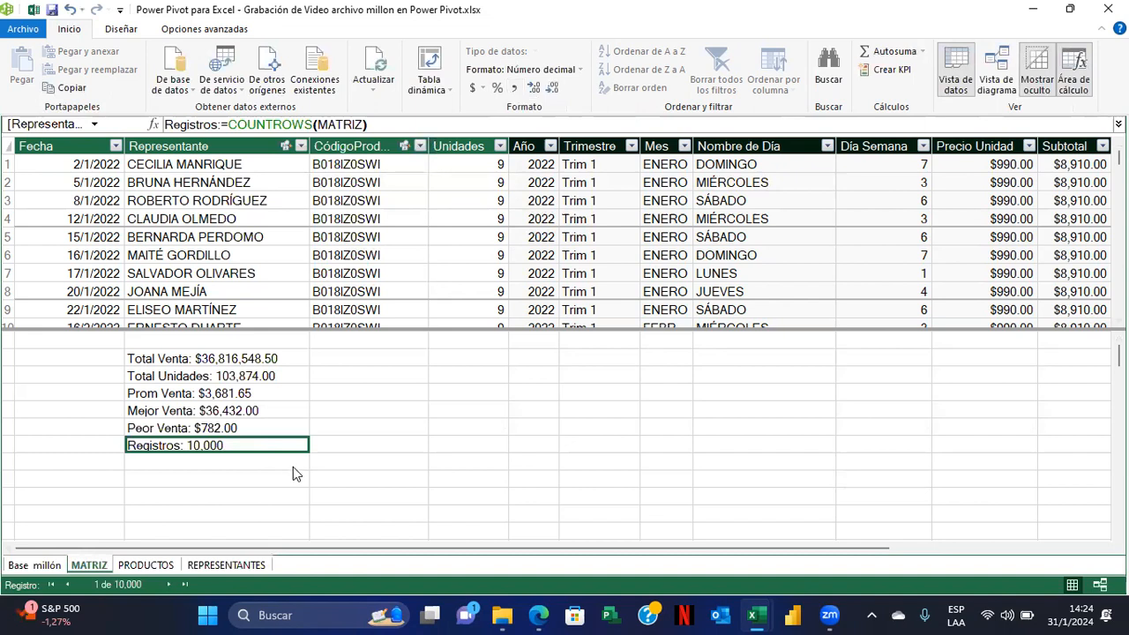
Review the REPRESENTANTES table, return to MATRIZ, select the empty cell below Registros and examine the Representante and CódigoProducto rows
click(232, 565)
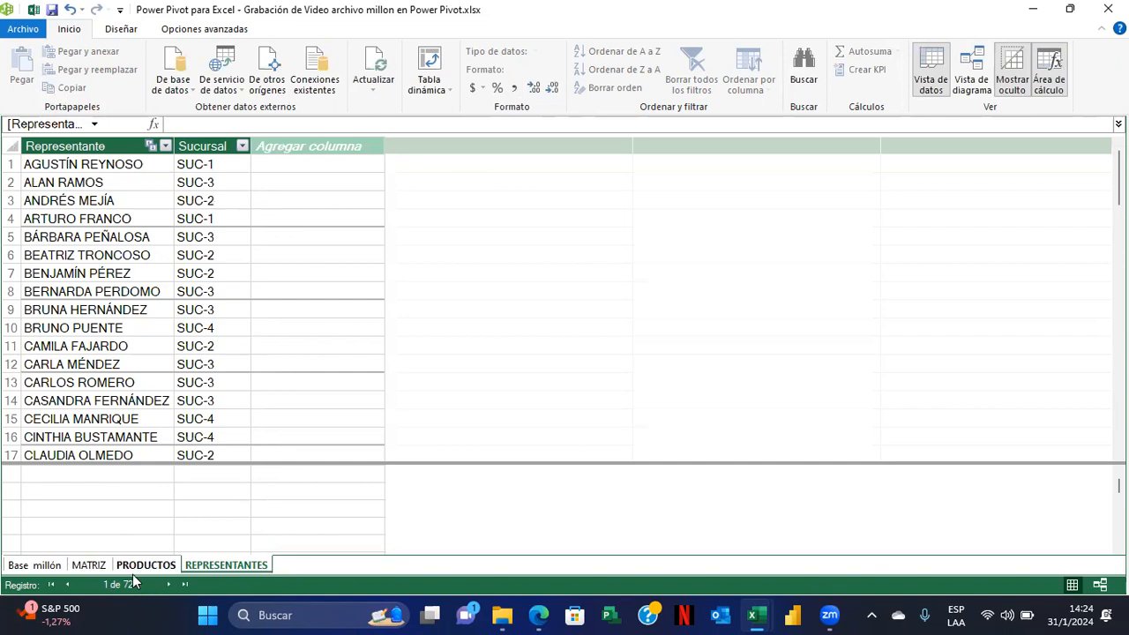
click(88, 564)
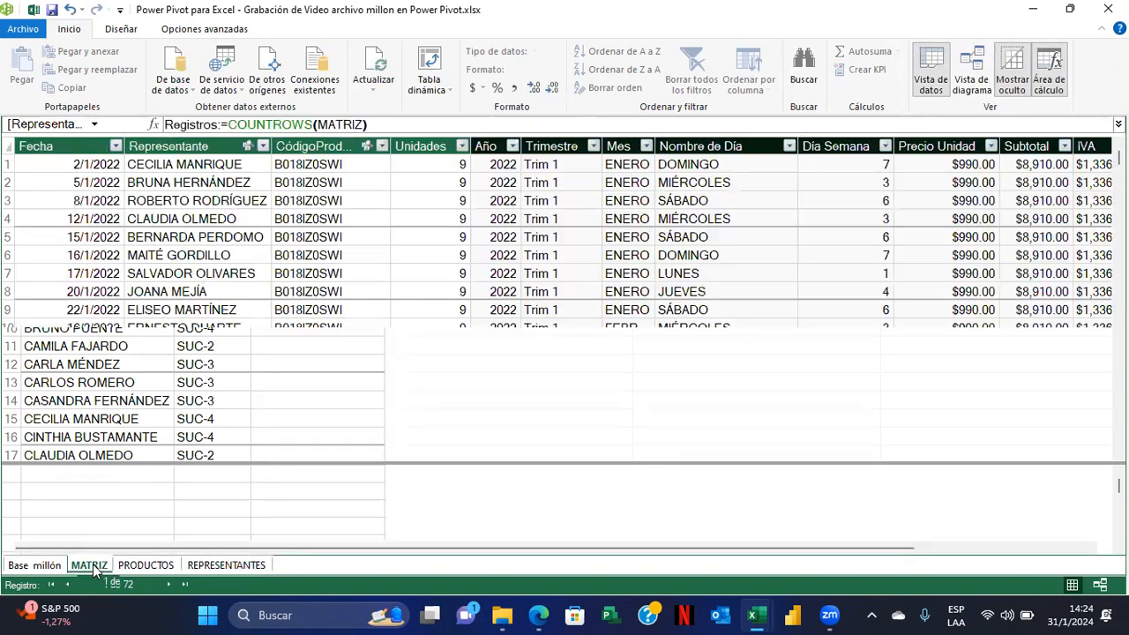
click(207, 463)
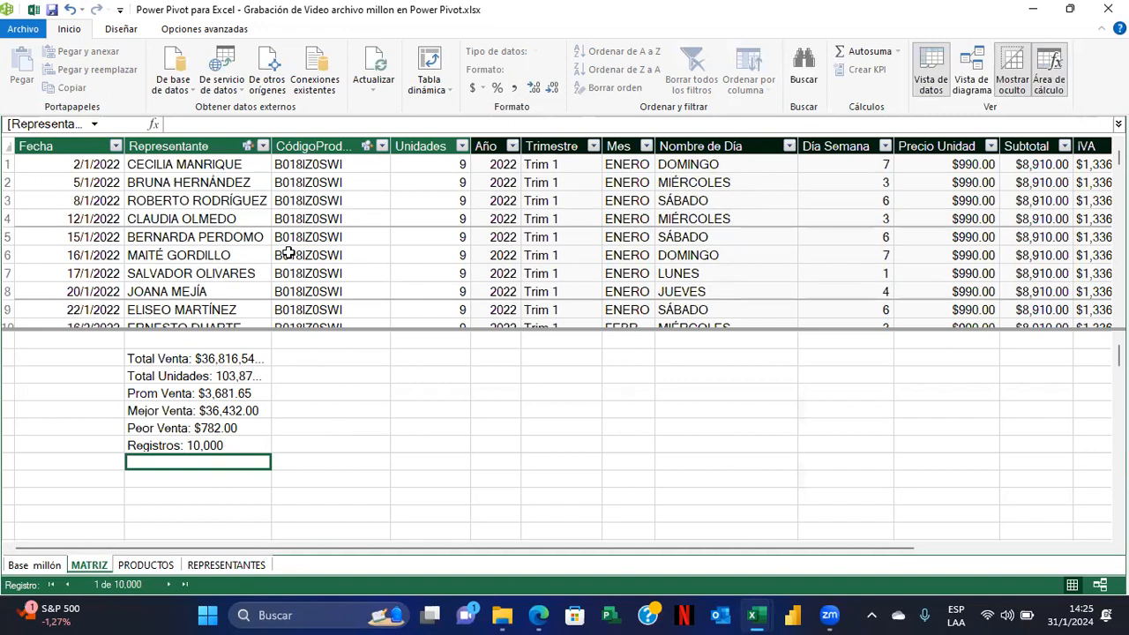
scroll(288, 253, down, 3)
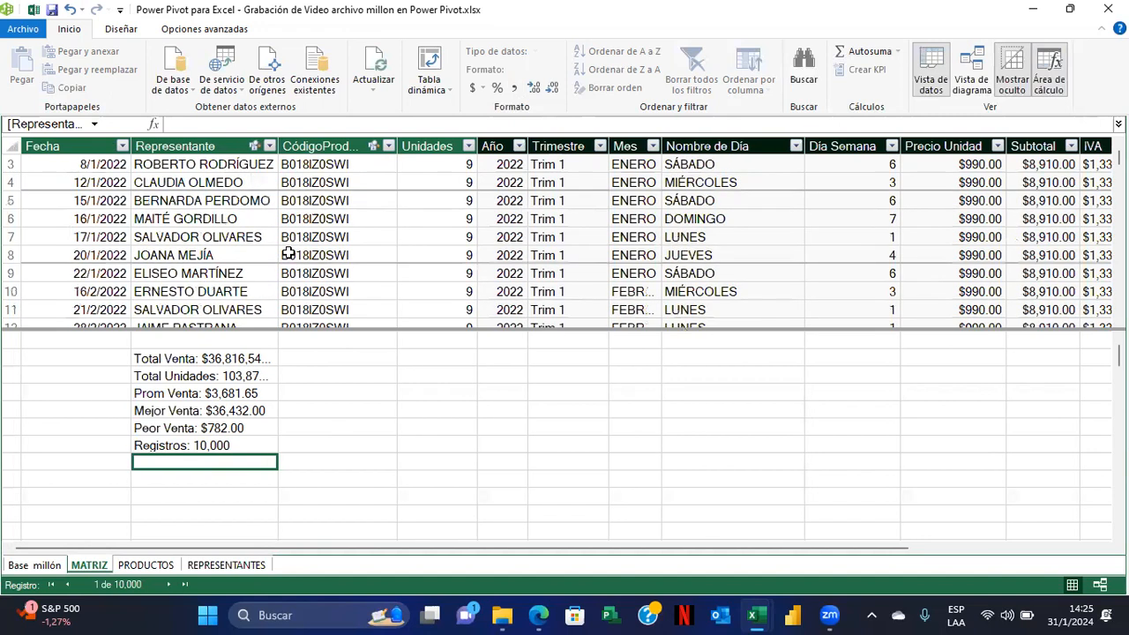
scroll(288, 254, up, 1)
scroll(289, 253, up, 2)
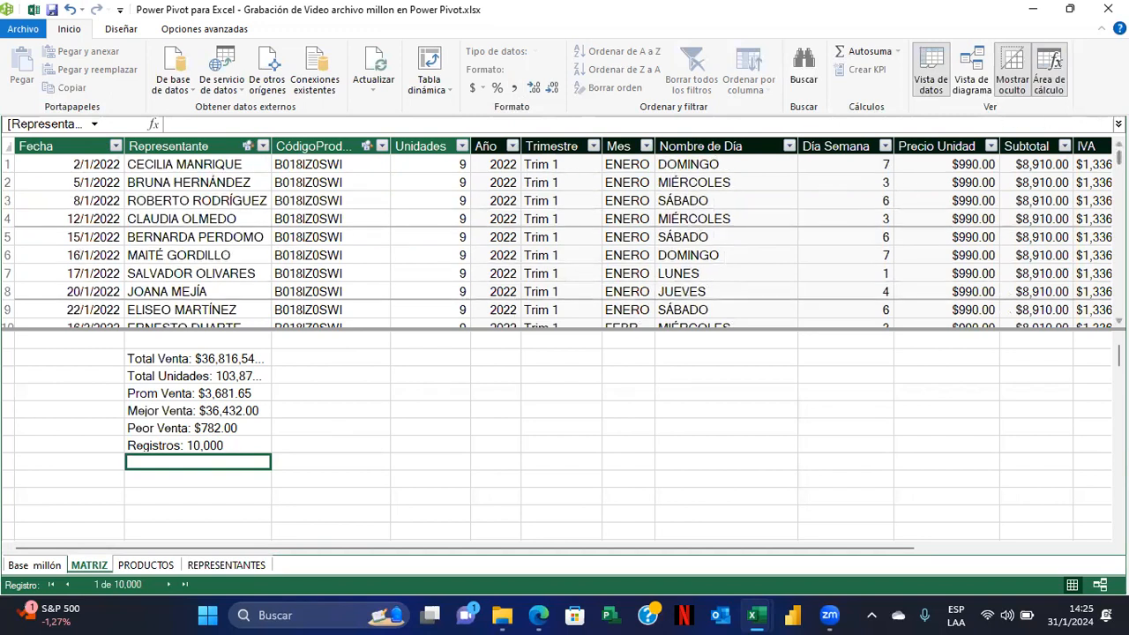
scroll(551, 182, down, 2)
scroll(564, 236, down, 3)
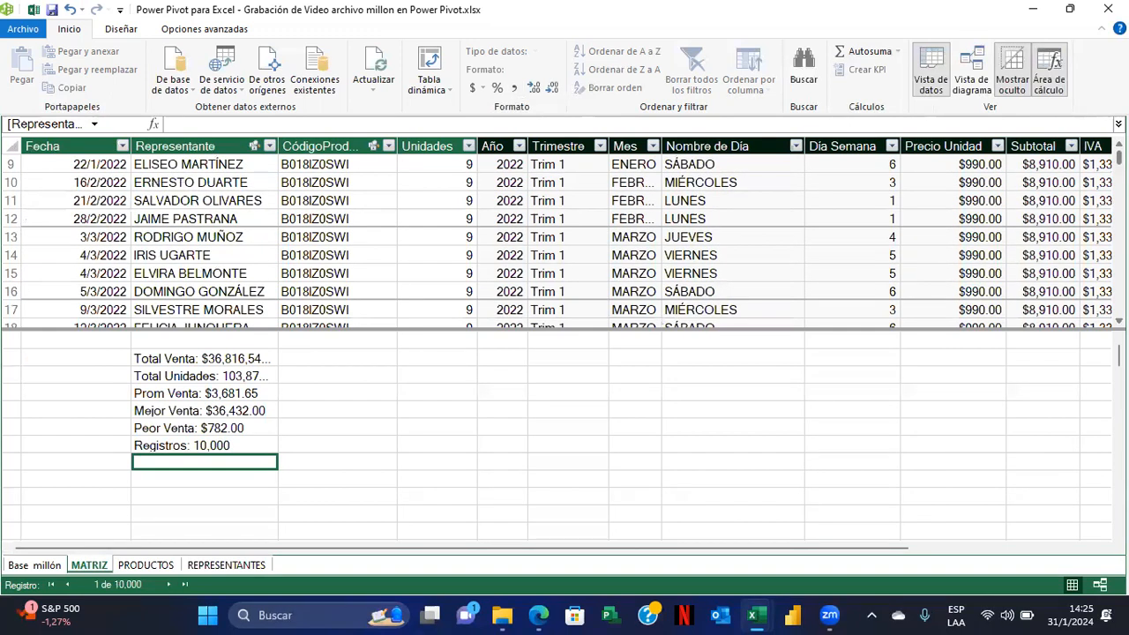
Review the REPRESENTANTES and PRODUCTOS tables, and return to the empty cell below Registros in MATRIZ
scroll(564, 238, up, 7)
scroll(564, 238, up, 1)
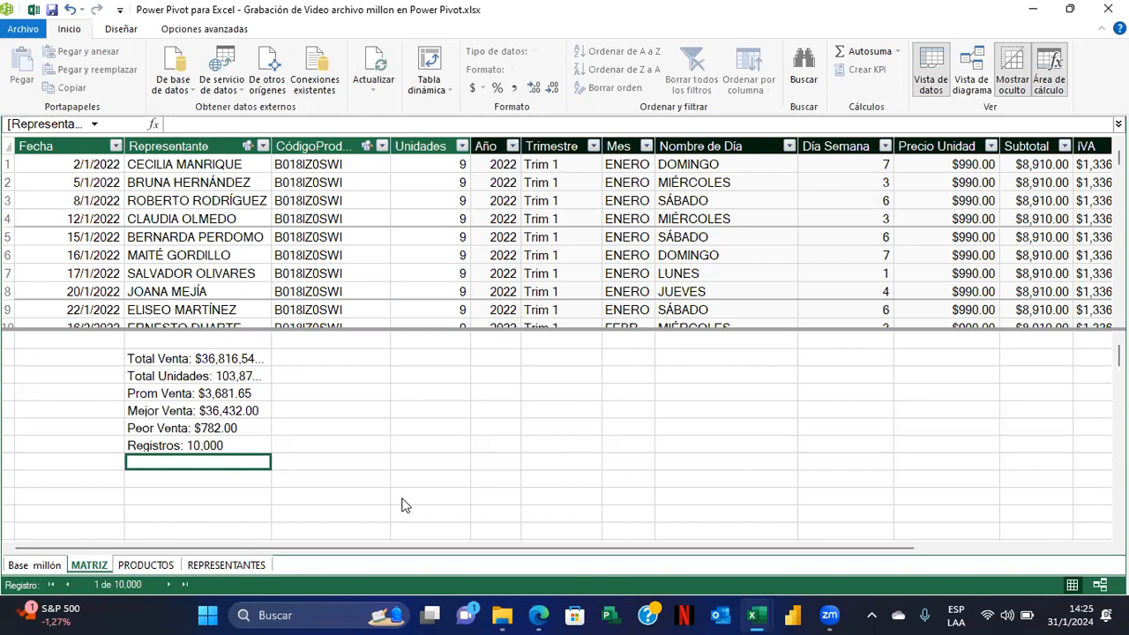
click(211, 565)
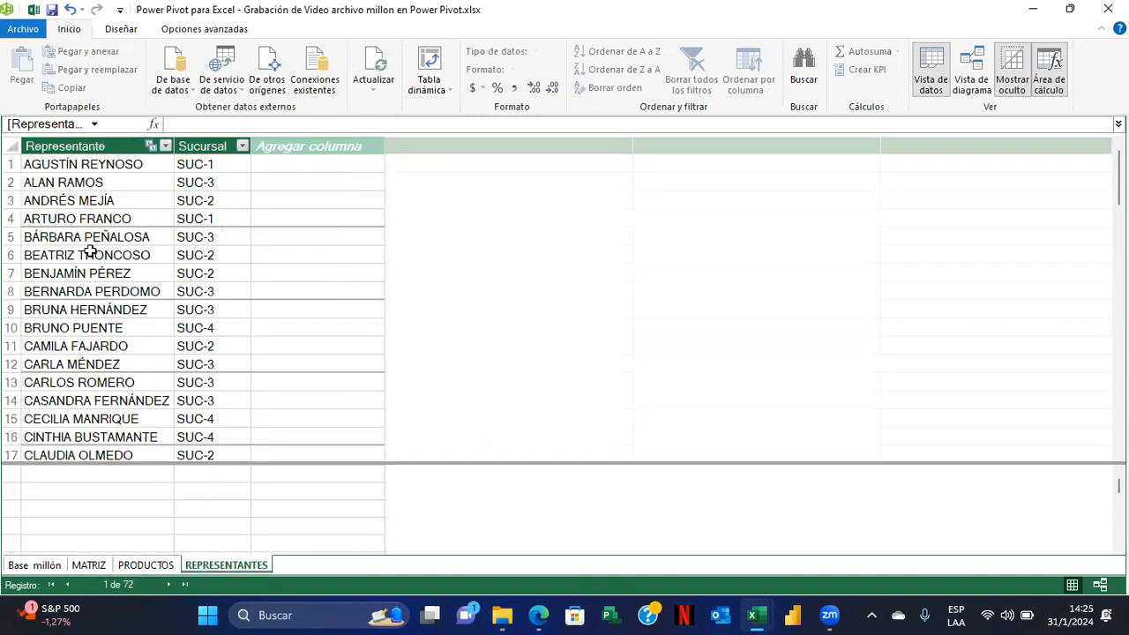
click(146, 564)
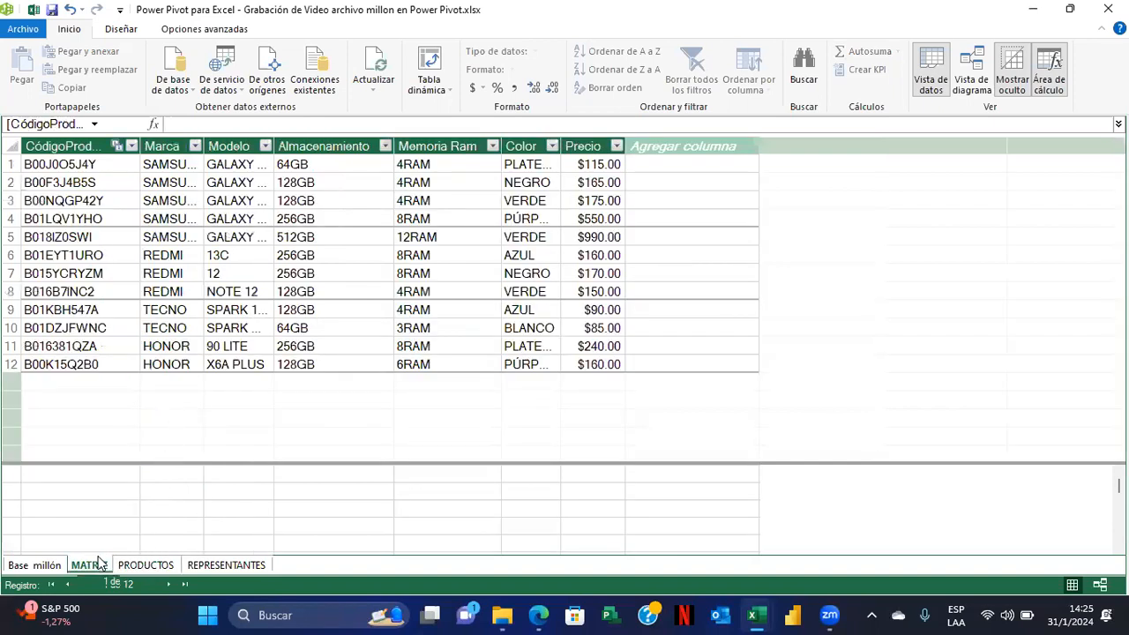
click(99, 565)
click(212, 459)
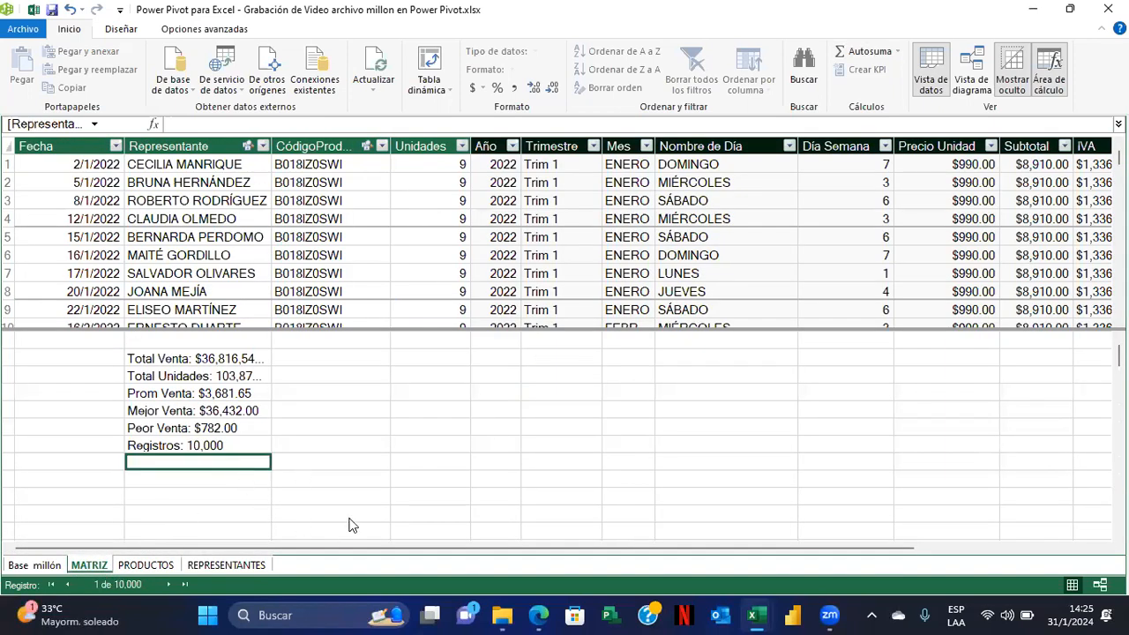
Start a measure named Num Representantes with the DISTINCTCOUNT function in the cell directly below Registros
text(Nu)
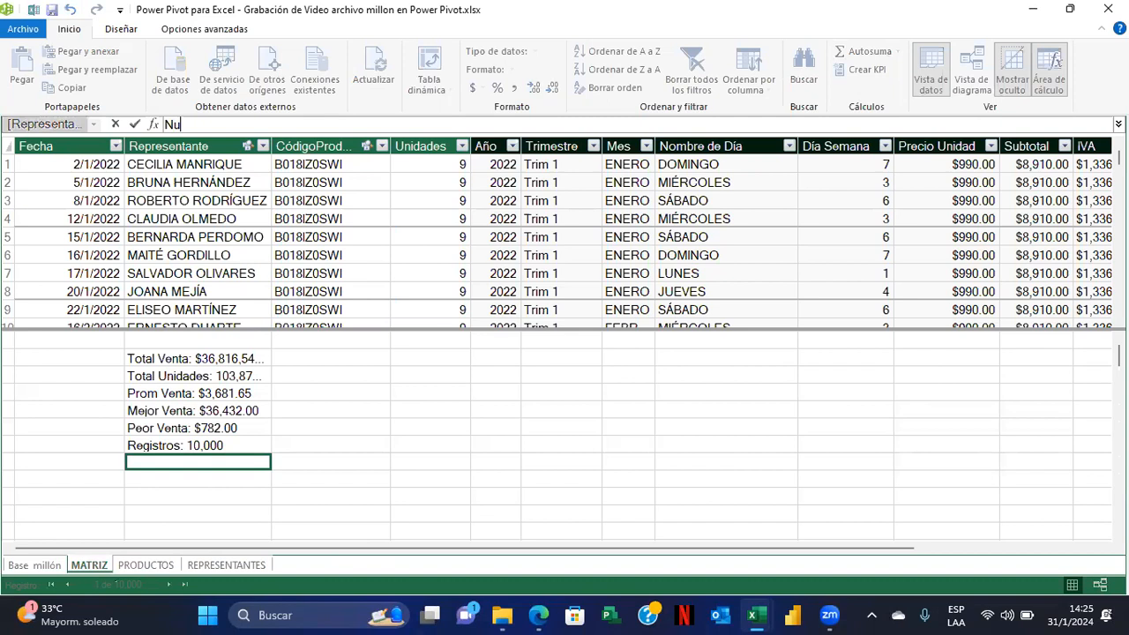
text(m Representantes:=)
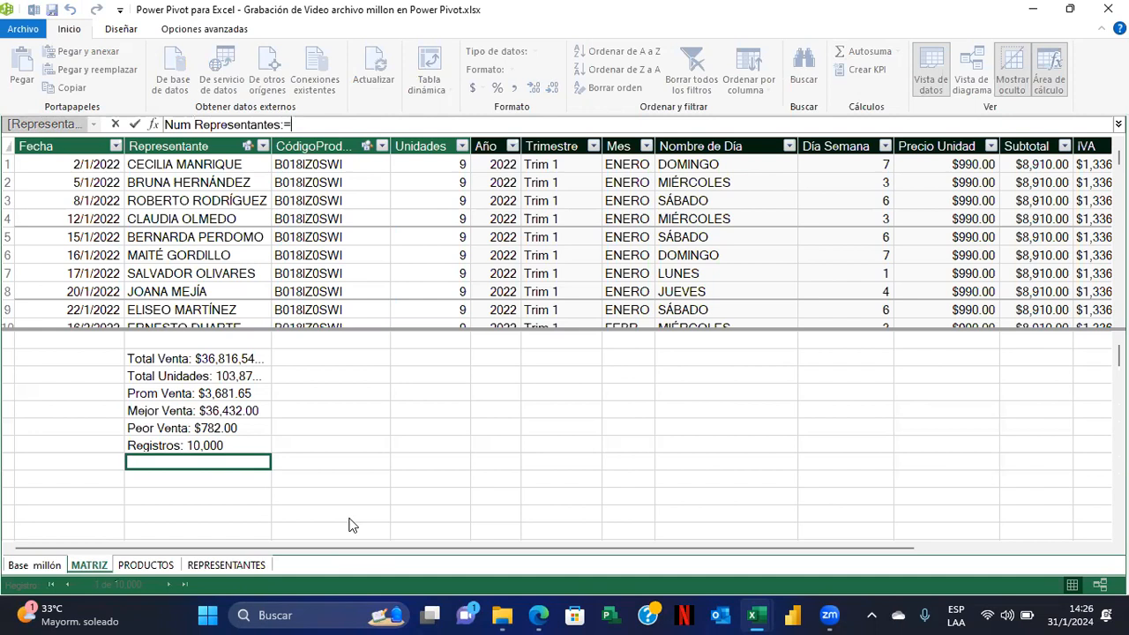
text(dis)
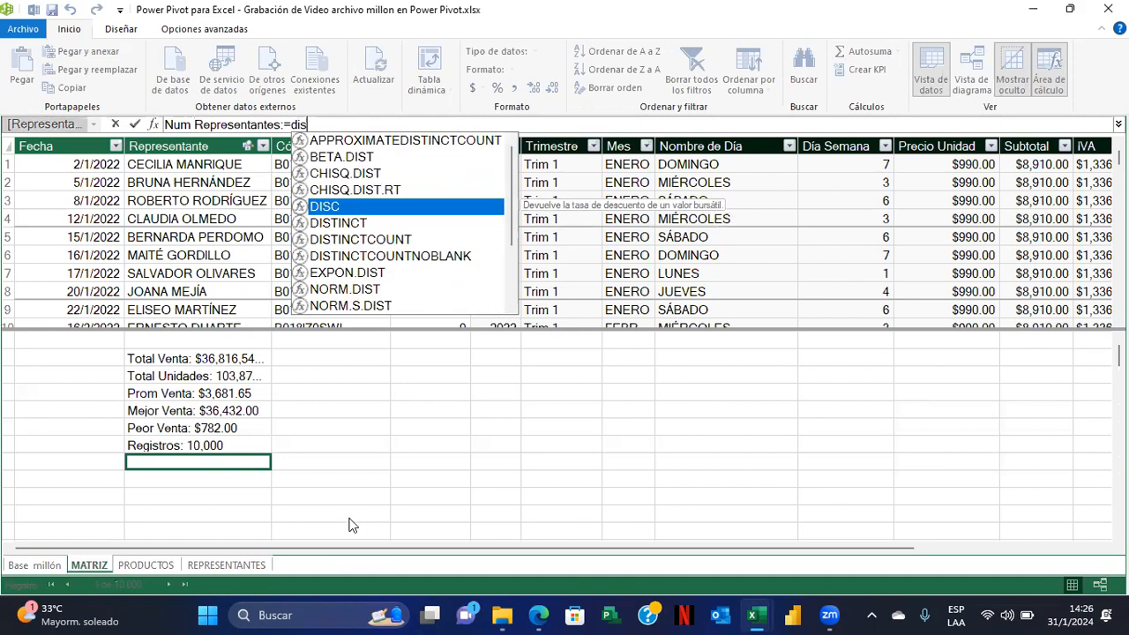
key(Down)
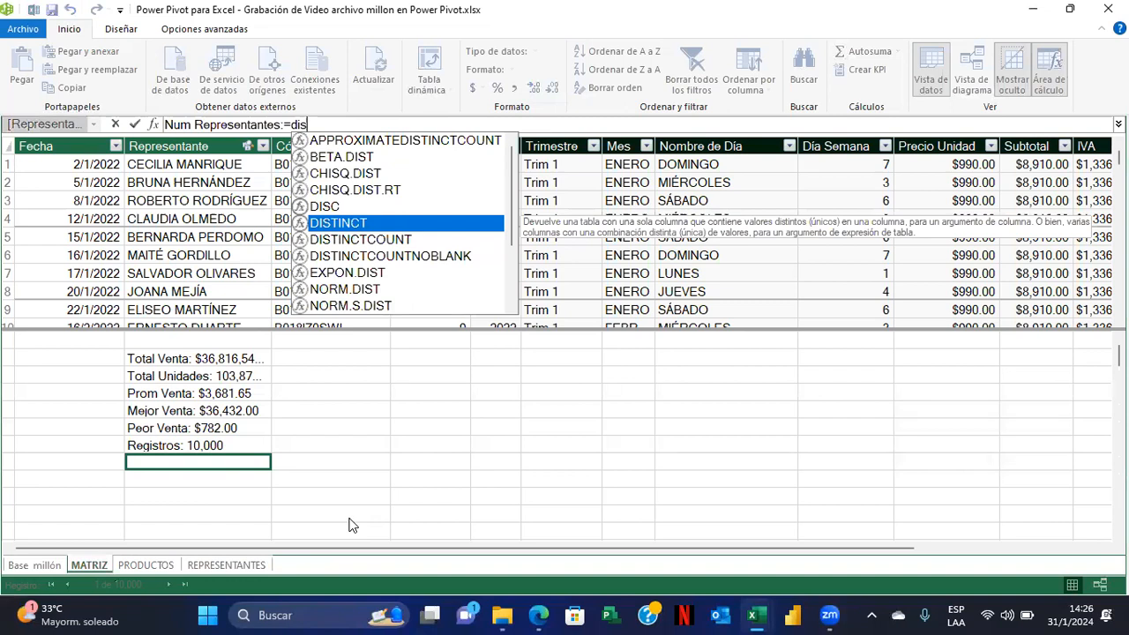
key(Down)
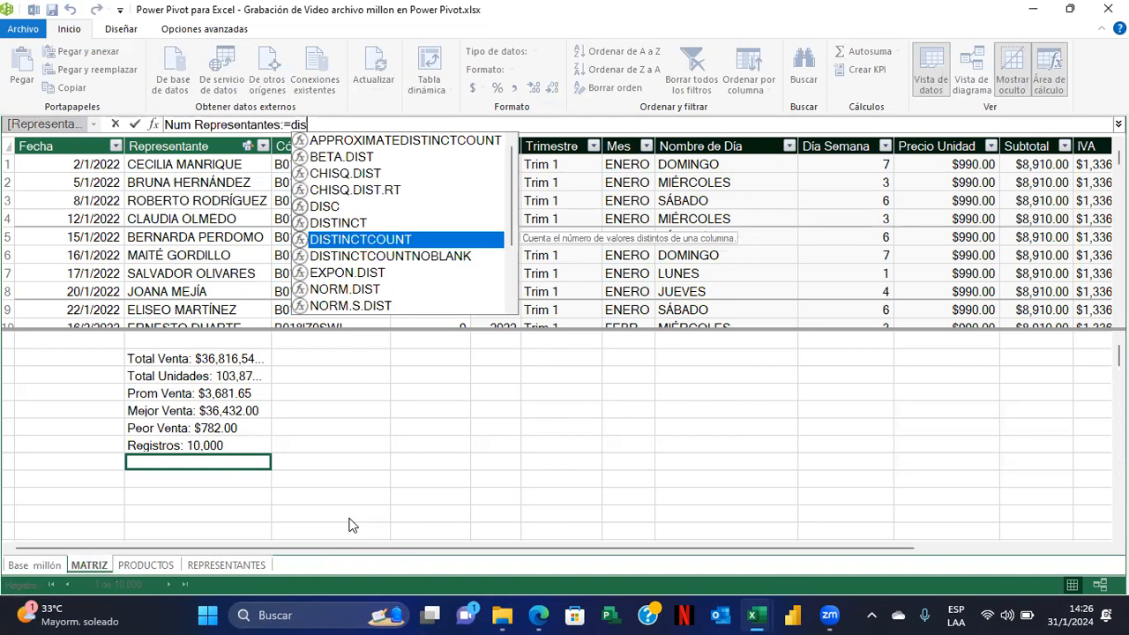
key(Up)
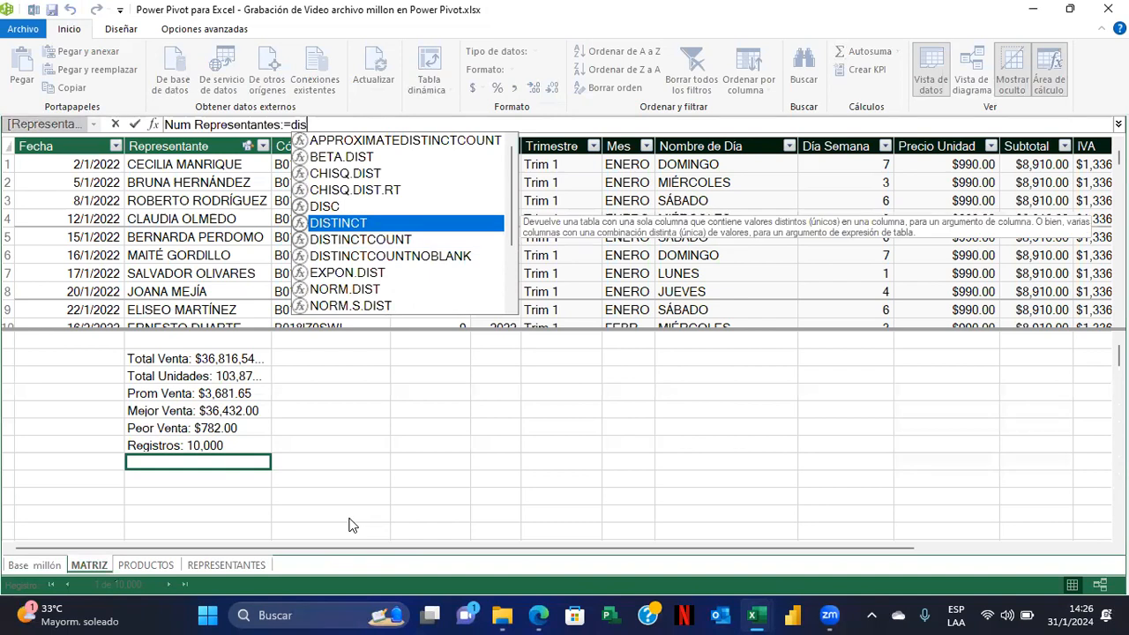
key(Down)
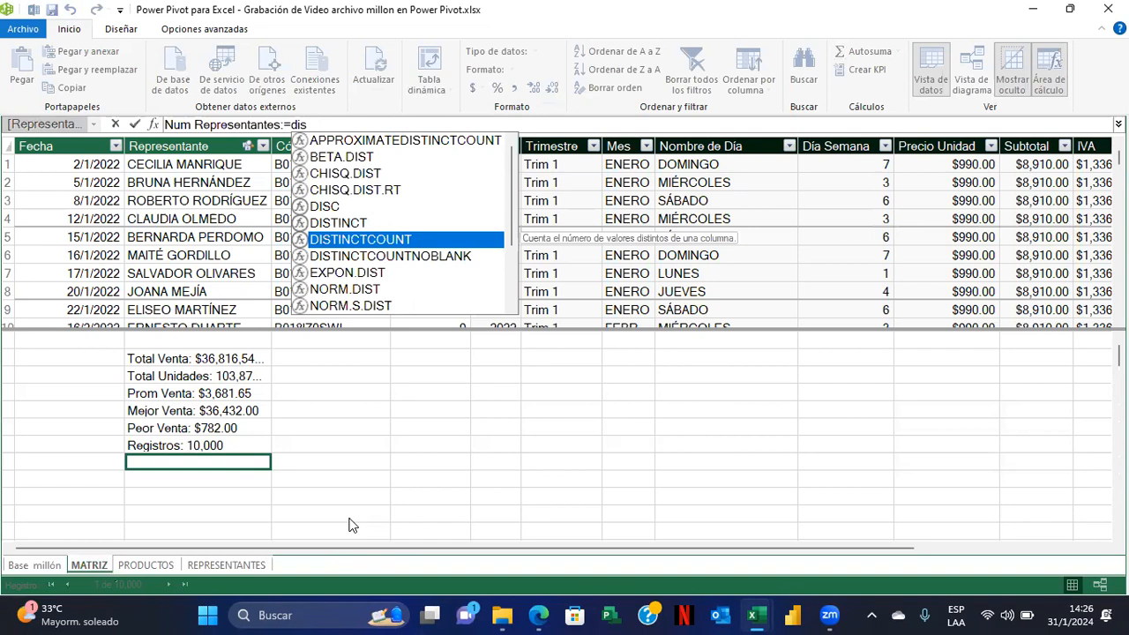
double_click(386, 242)
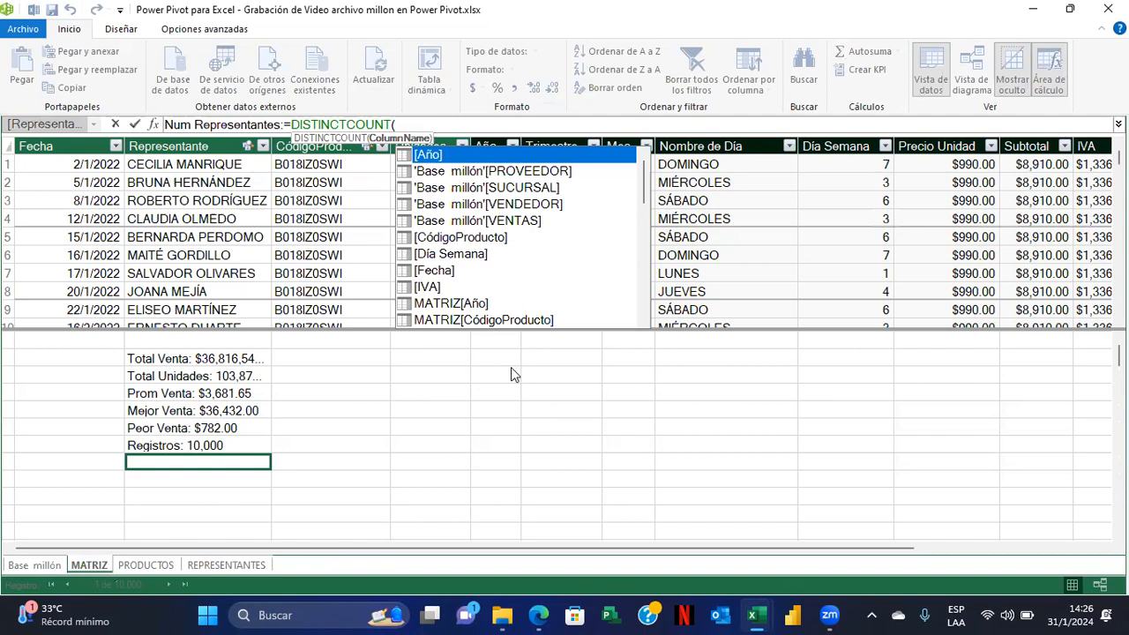
Complete the formula as Num Representantes:=DISTINCTCOUNT(MATRIZ[Representante])
text(re)
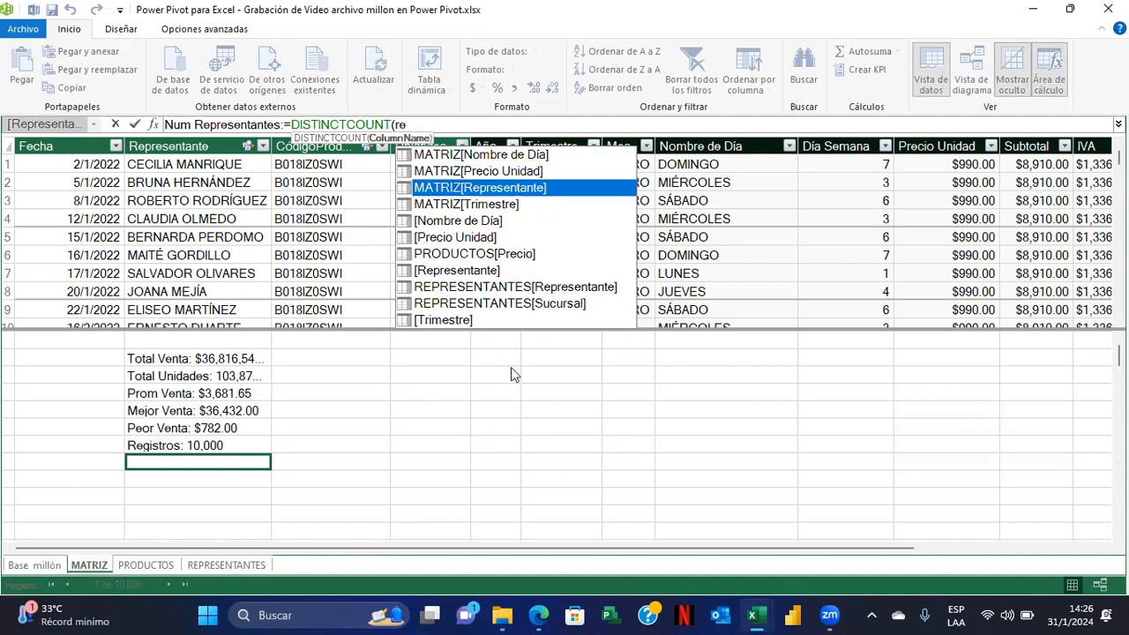
key(Tab)
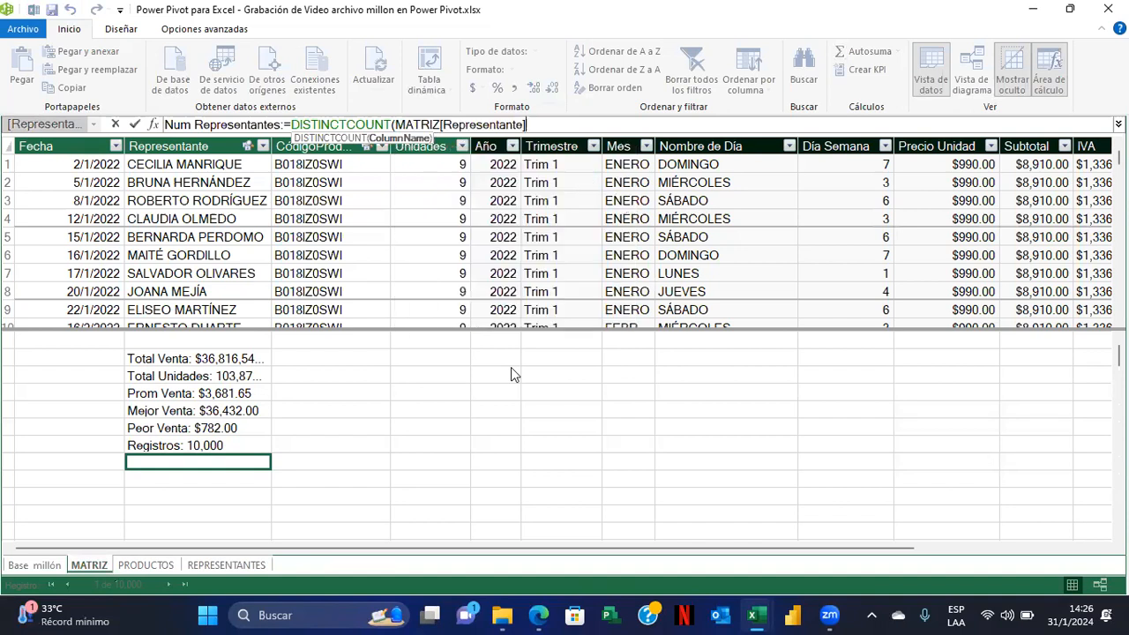
text())
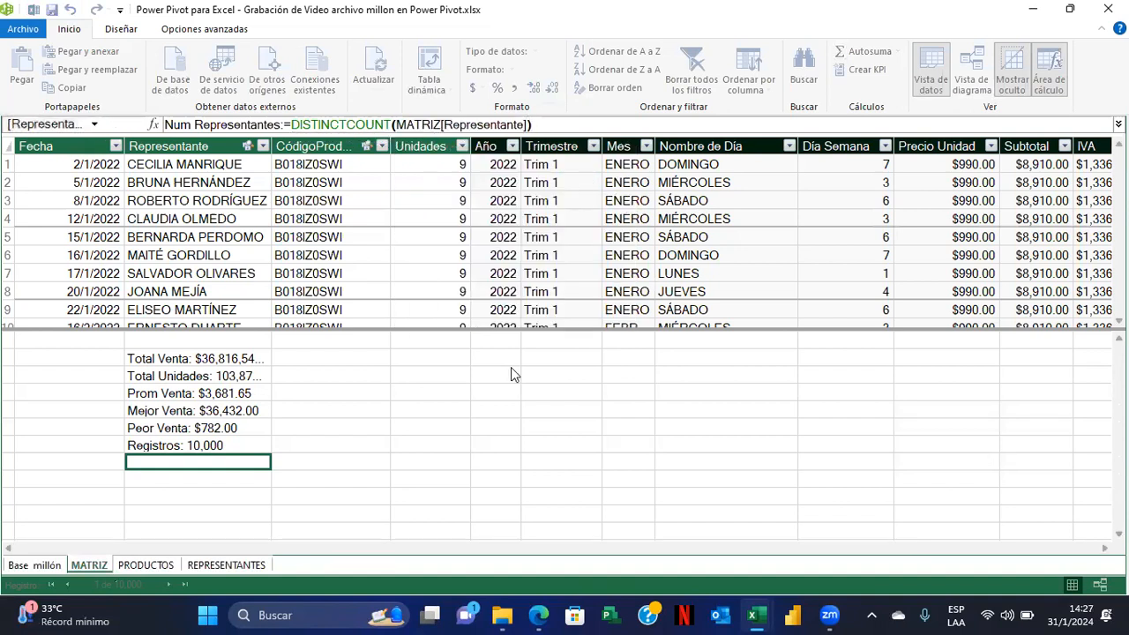
key(Return)
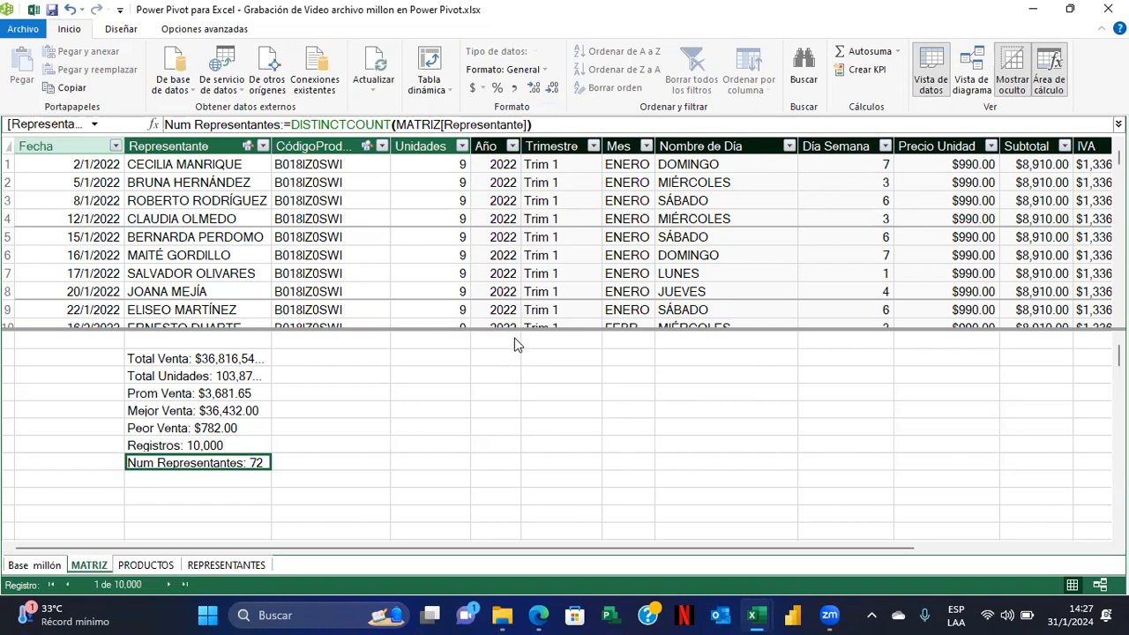
Replace the argument of the Num Representantes measure so that the formula reads DISTINCTCOUNT(REPRESENTANTES[Representante])
click(561, 124)
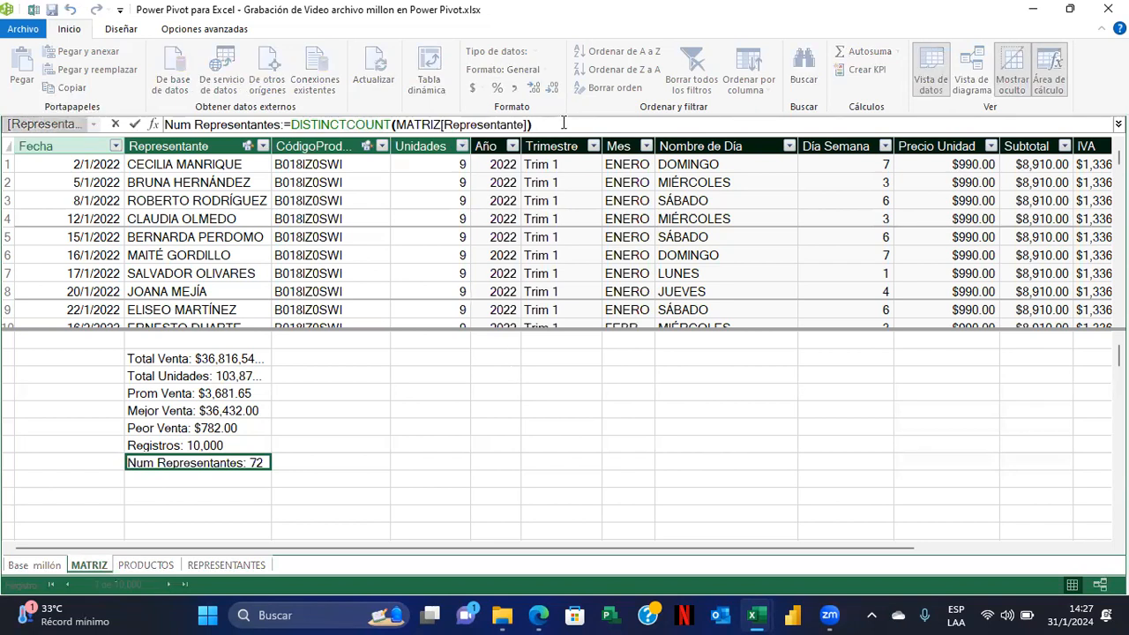
key(BackSpace)
key(BackSpace)
key(BackSpace)
key(BackSpace)
key(BackSpace)
key(BackSpace)
key(BackSpace)
key(BackSpace)
key(BackSpace)
key(BackSpace)
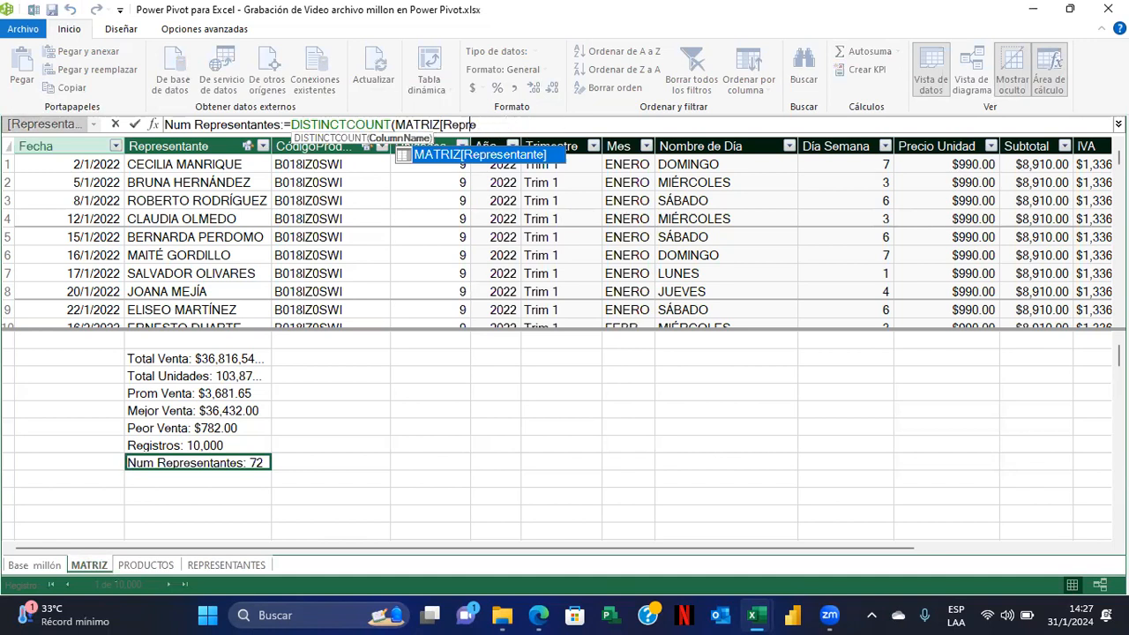
key(BackSpace)
key(BackSpace)
key(BackSpace)
key(BackSpace)
key(BackSpace)
key(BackSpace)
key(BackSpace)
key(BackSpace)
key(BackSpace)
key(BackSpace)
key(BackSpace)
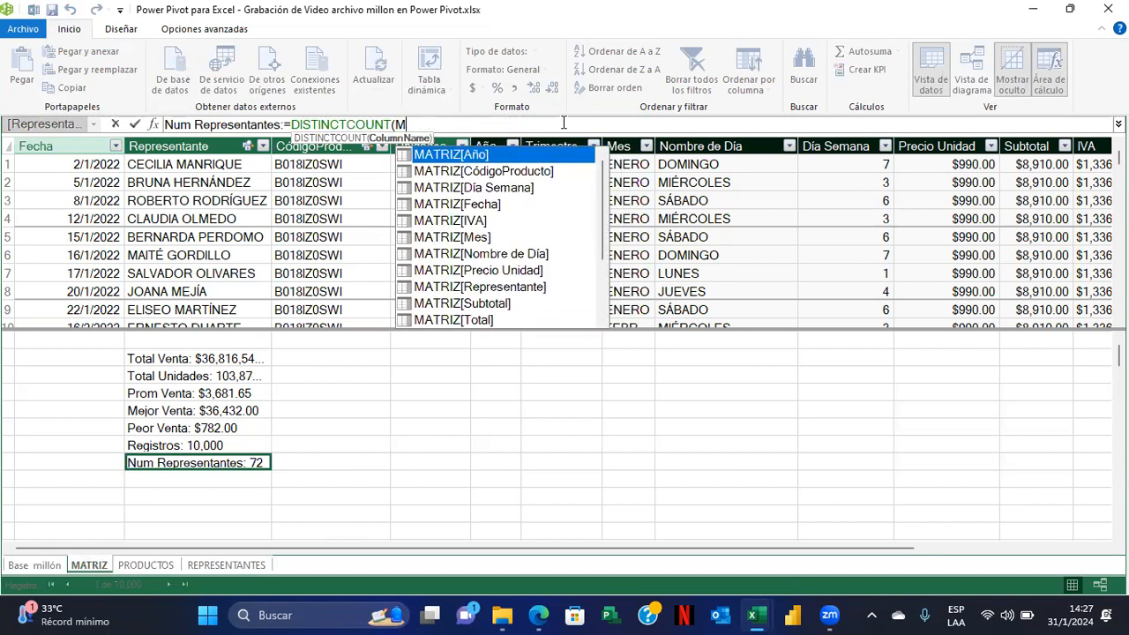
key(BackSpace)
text(reores)
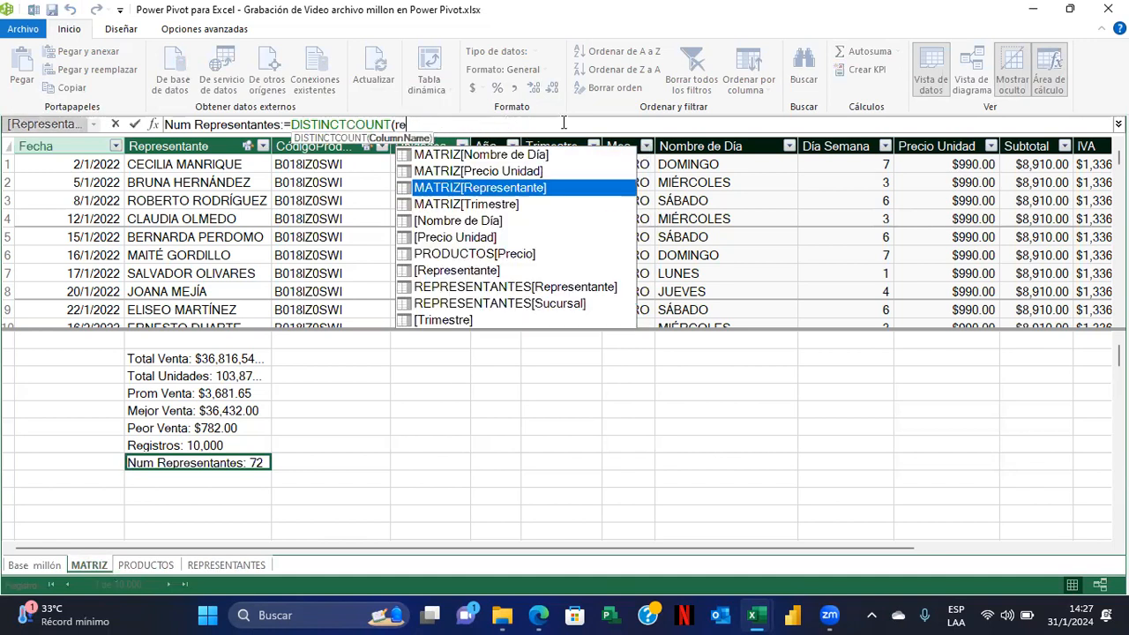
key(BackSpace)
key(BackSpace)
key(BackSpace)
key(BackSpace)
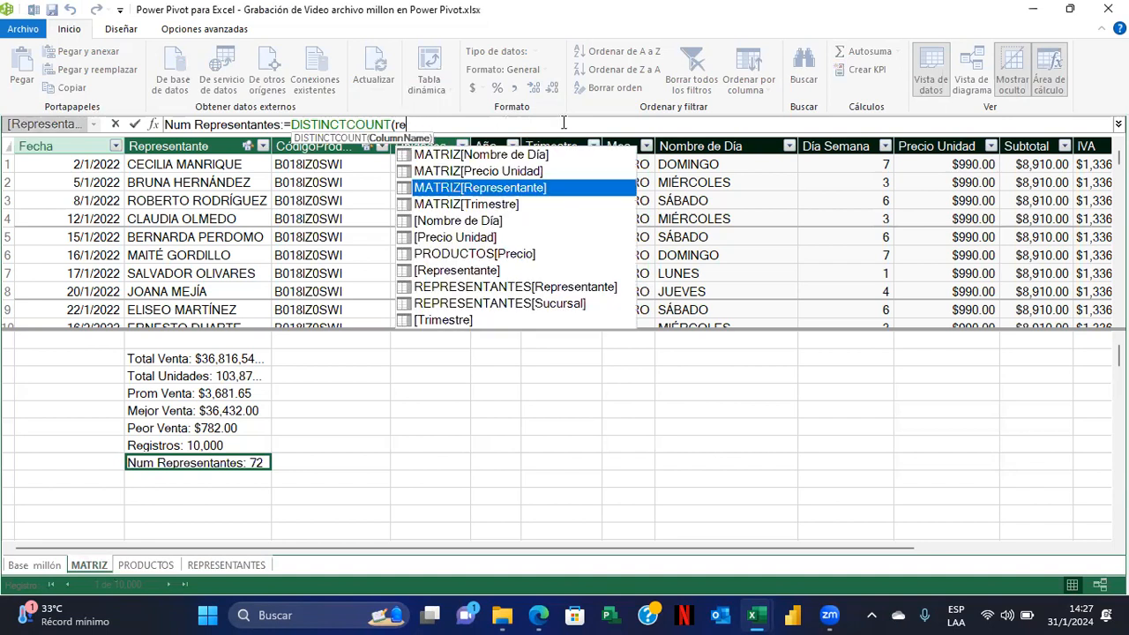
text(pre)
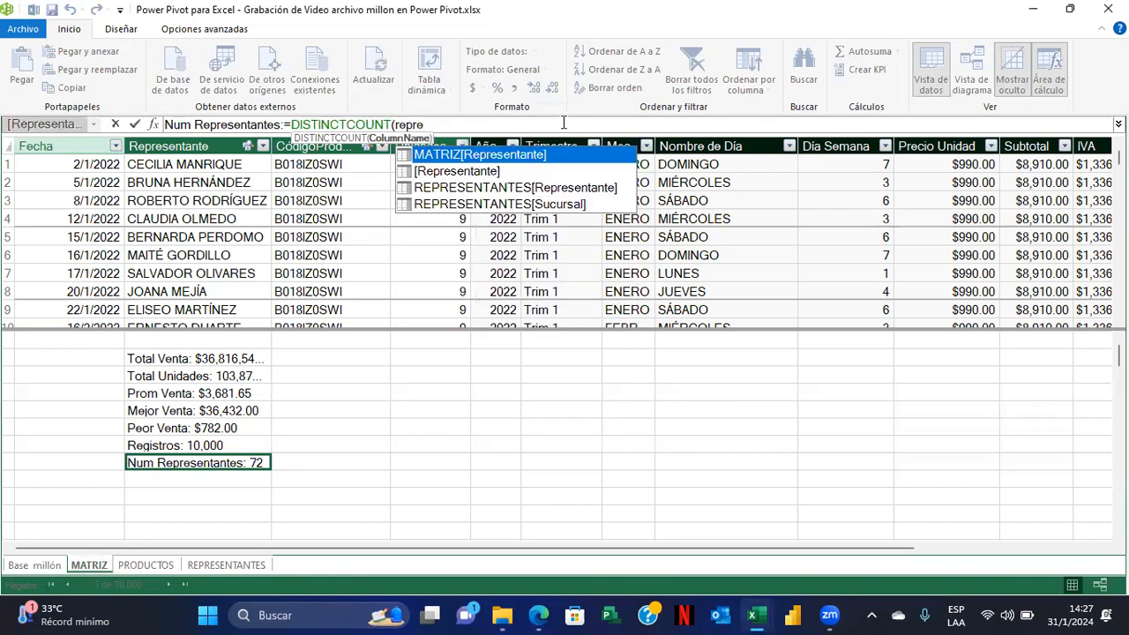
key(Down)
key(Down)
key(Down)
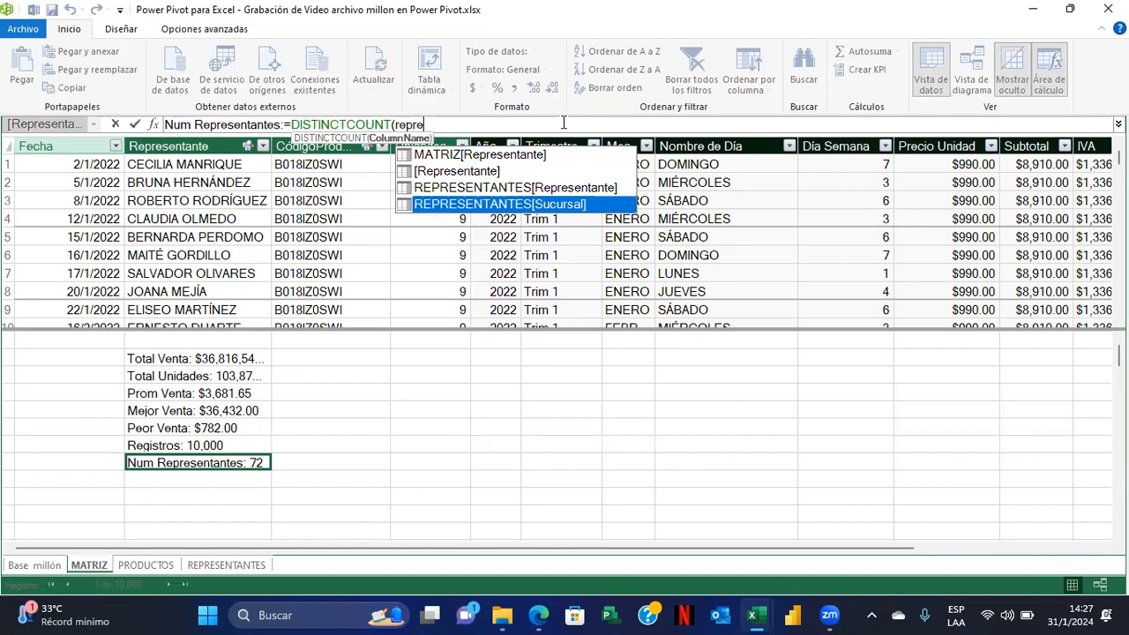
key(Up)
key(Tab)
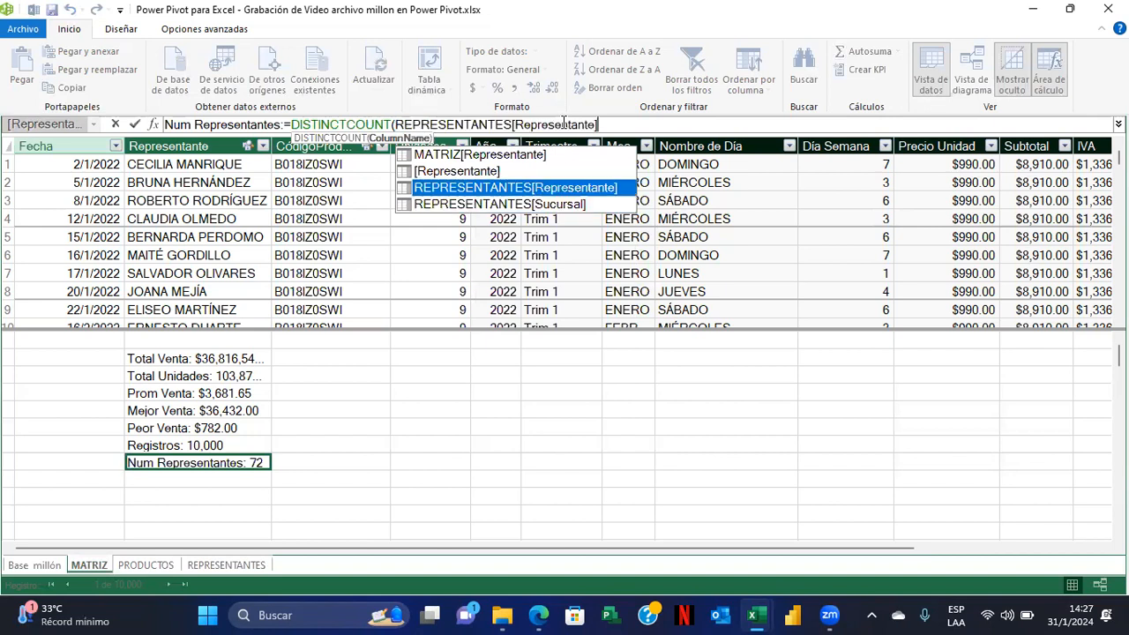
text())
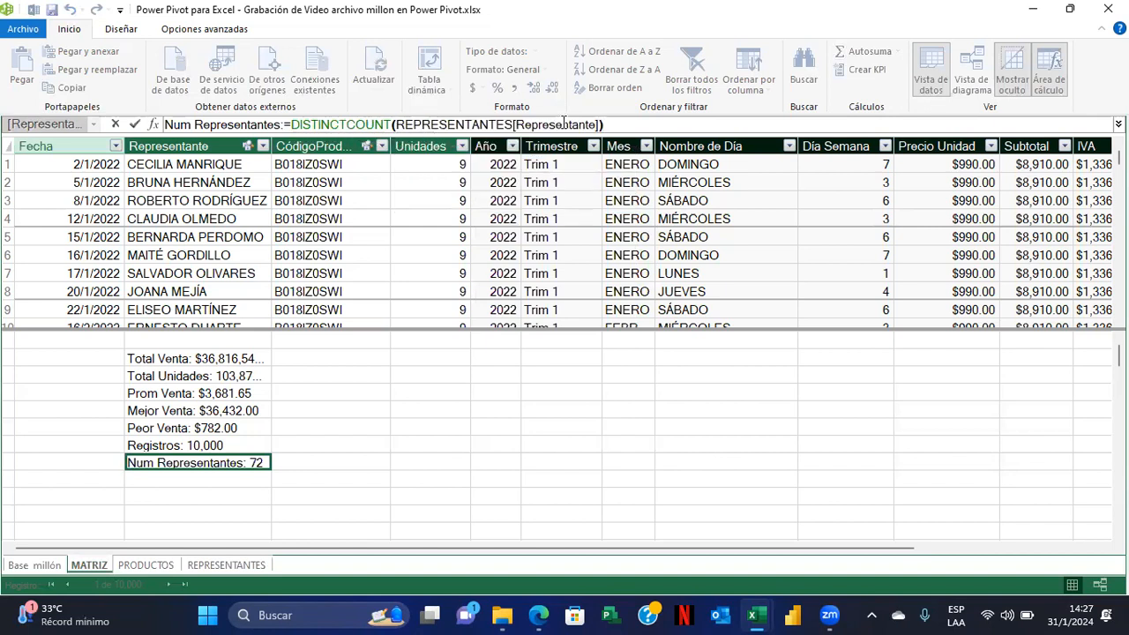
key(Return)
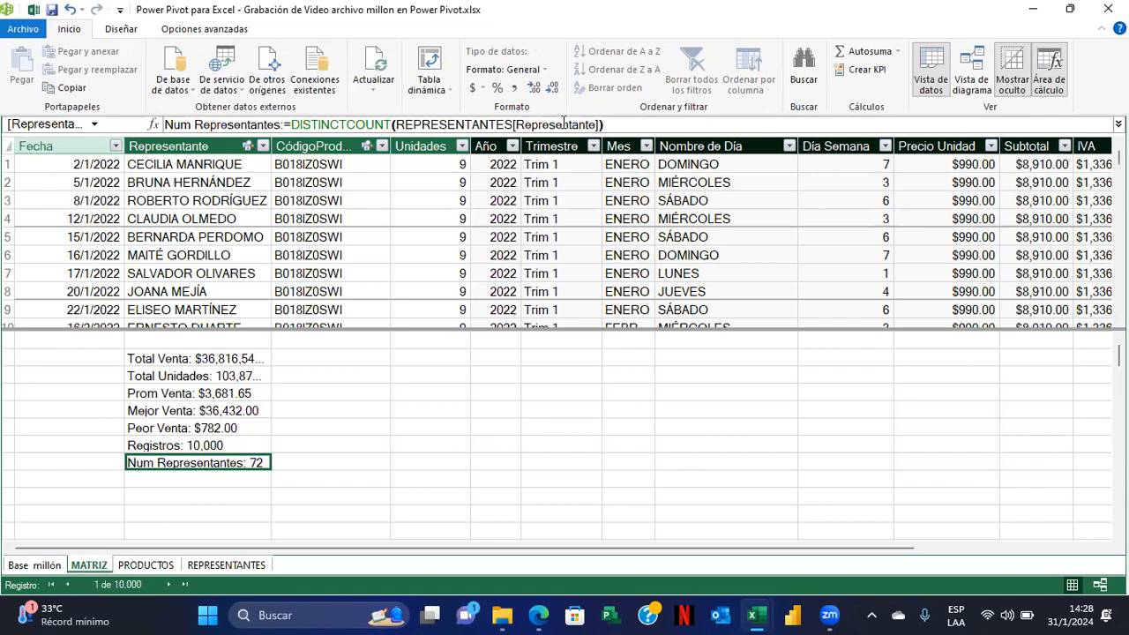
Switch to the Excel workbook and add the Total Venta measure to the values of the pivot table on Hoja2
click(331, 358)
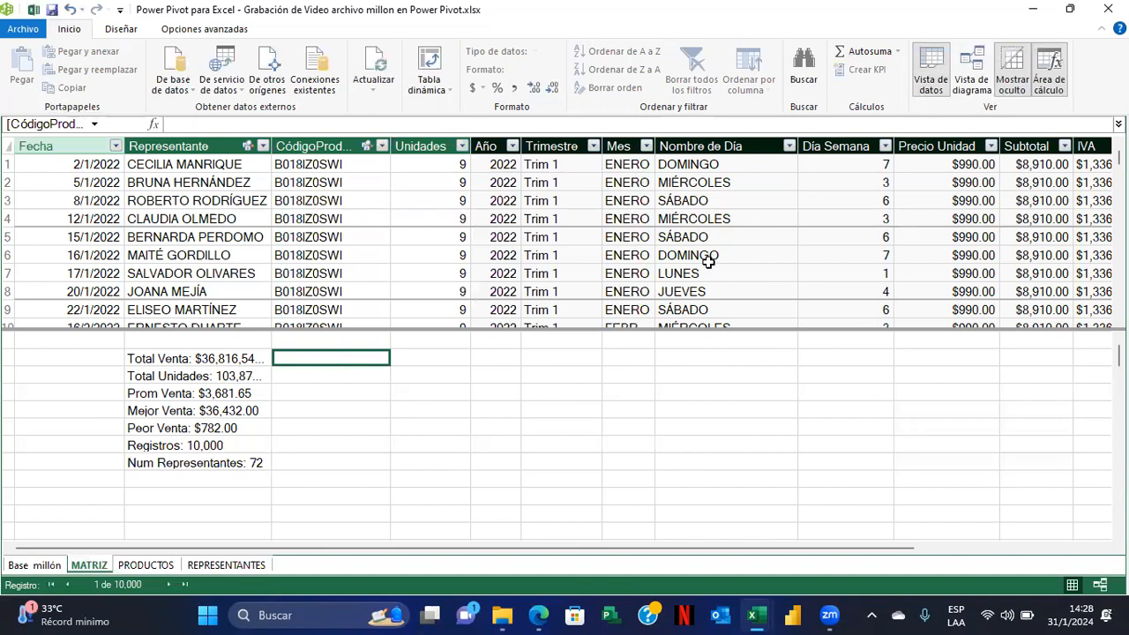
click(713, 549)
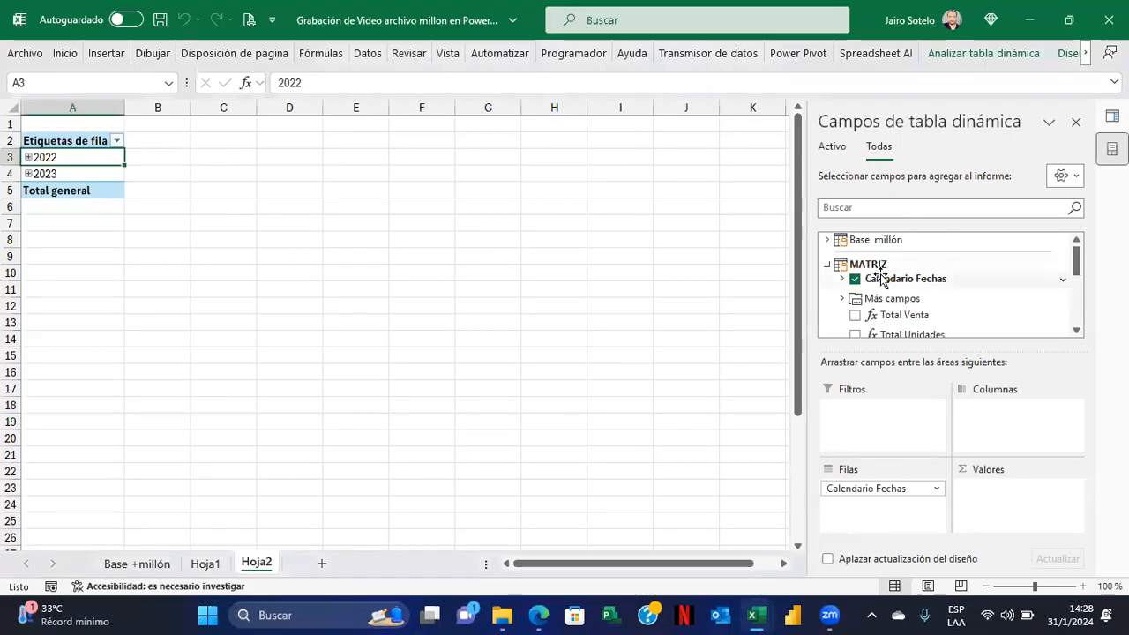
mouse_move(1076, 278)
mouse_down()
mouse_move(1077, 310)
mouse_move(1076, 281)
mouse_up()
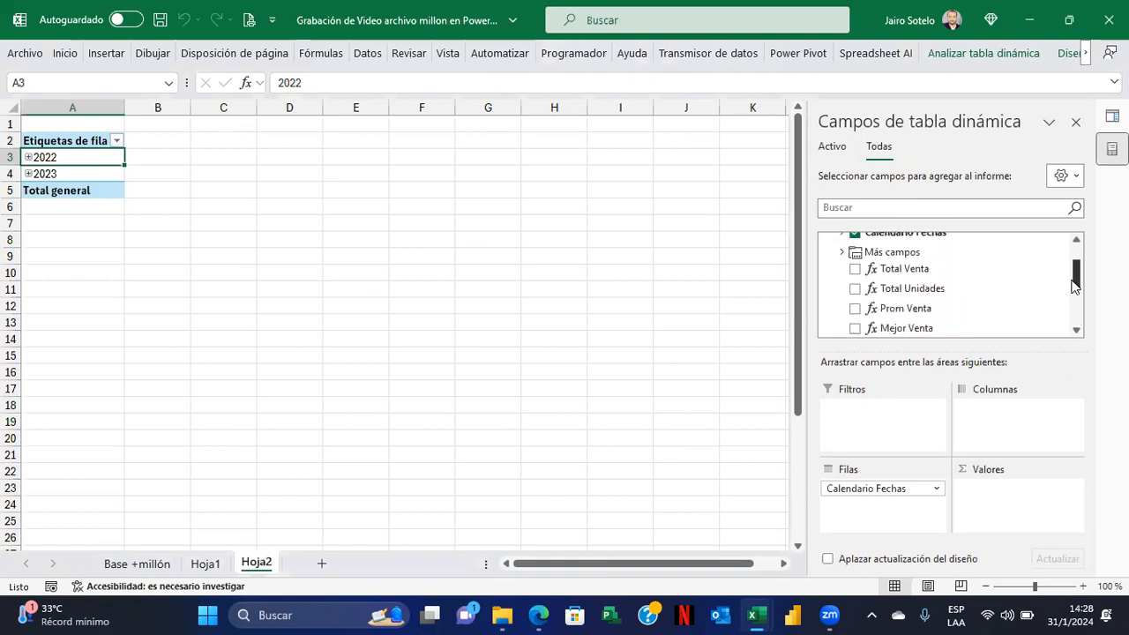
click(854, 269)
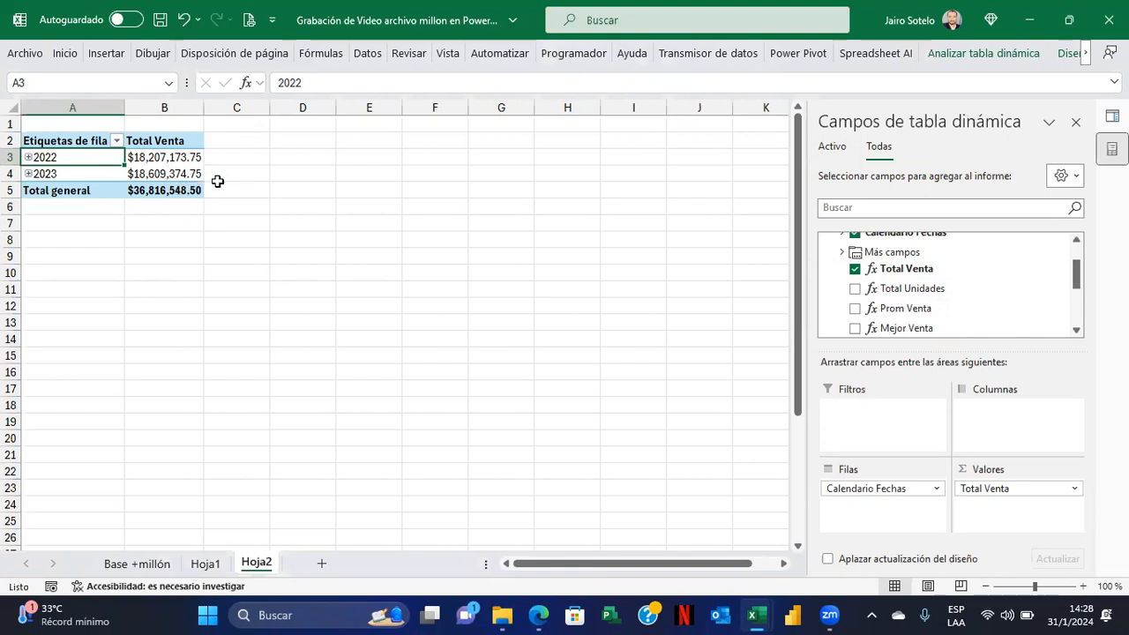
Drill down the pivot table rows from 2022 to its quarters and from Trim 1 to its months
right_click(50, 157)
mouse_move(172, 323)
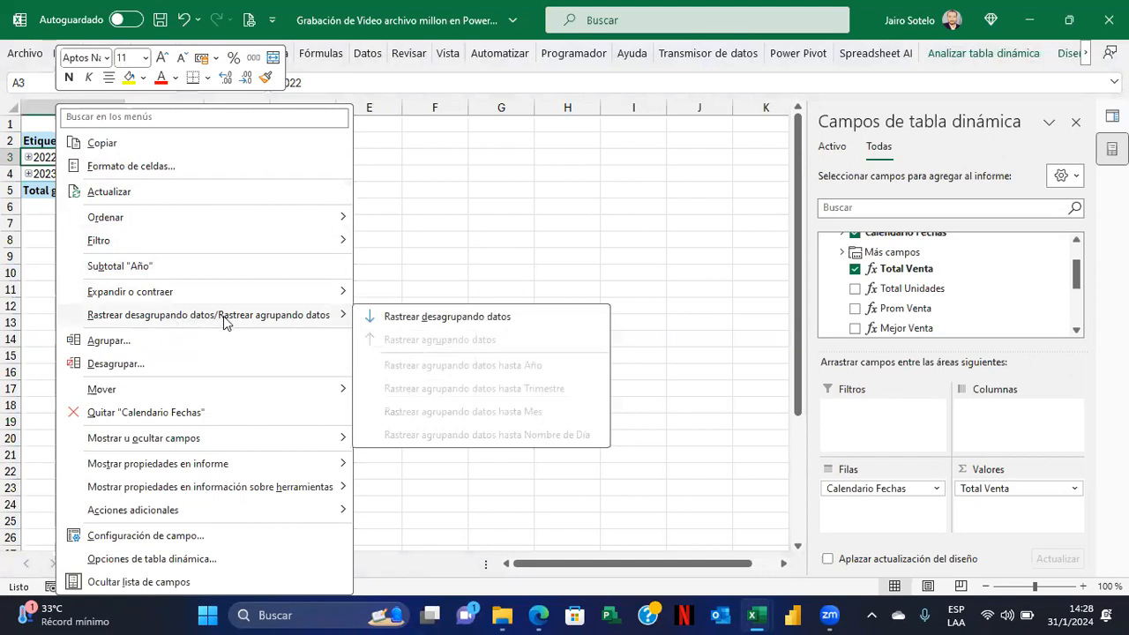
click(456, 322)
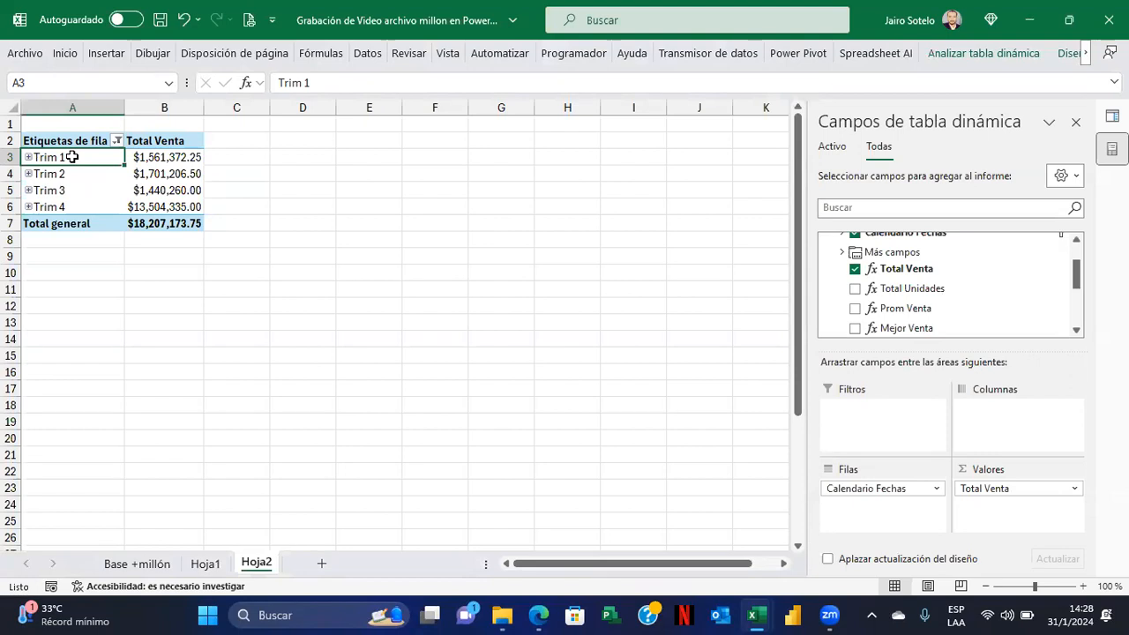
right_click(75, 161)
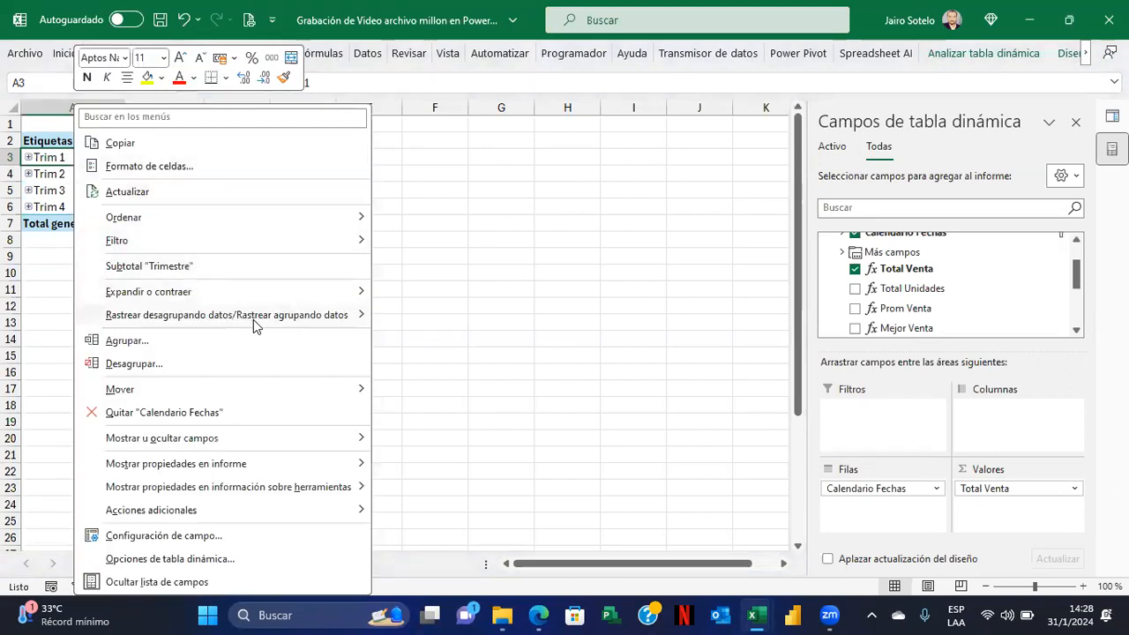
mouse_move(253, 319)
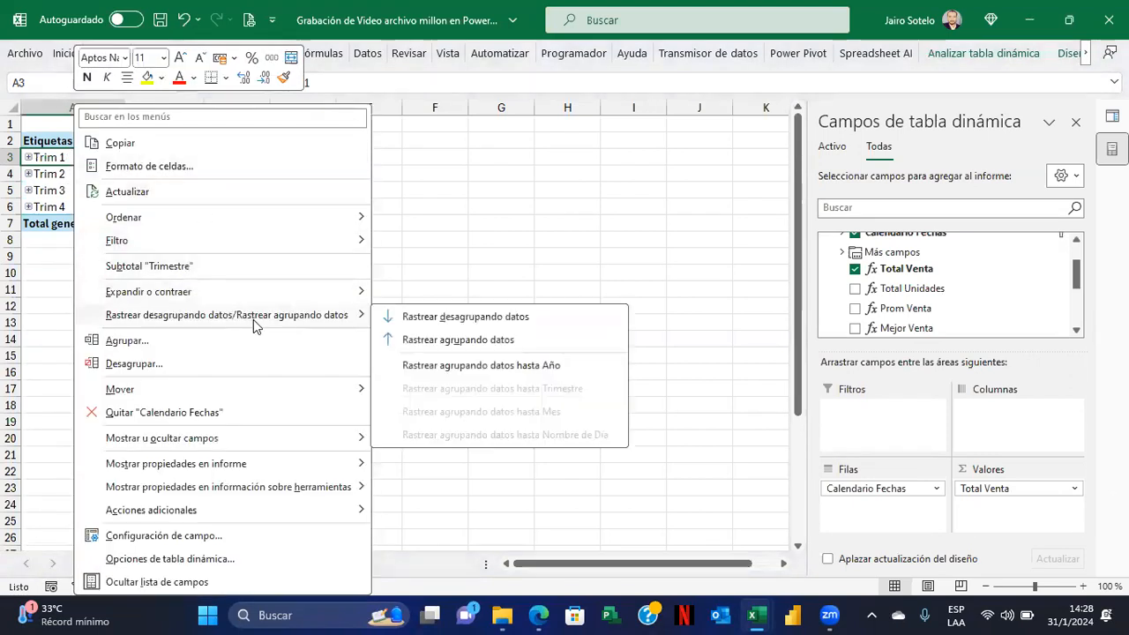
click(465, 317)
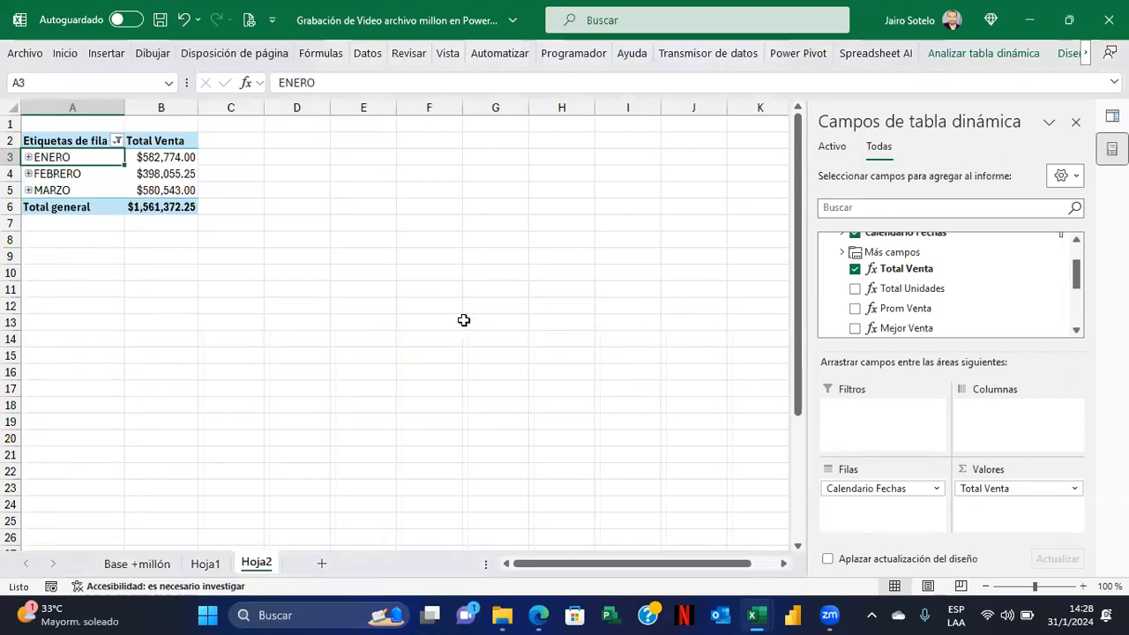
Drill down the pivot table rows from ENERO to its weekdays and drill back up to the Año level
right_click(81, 157)
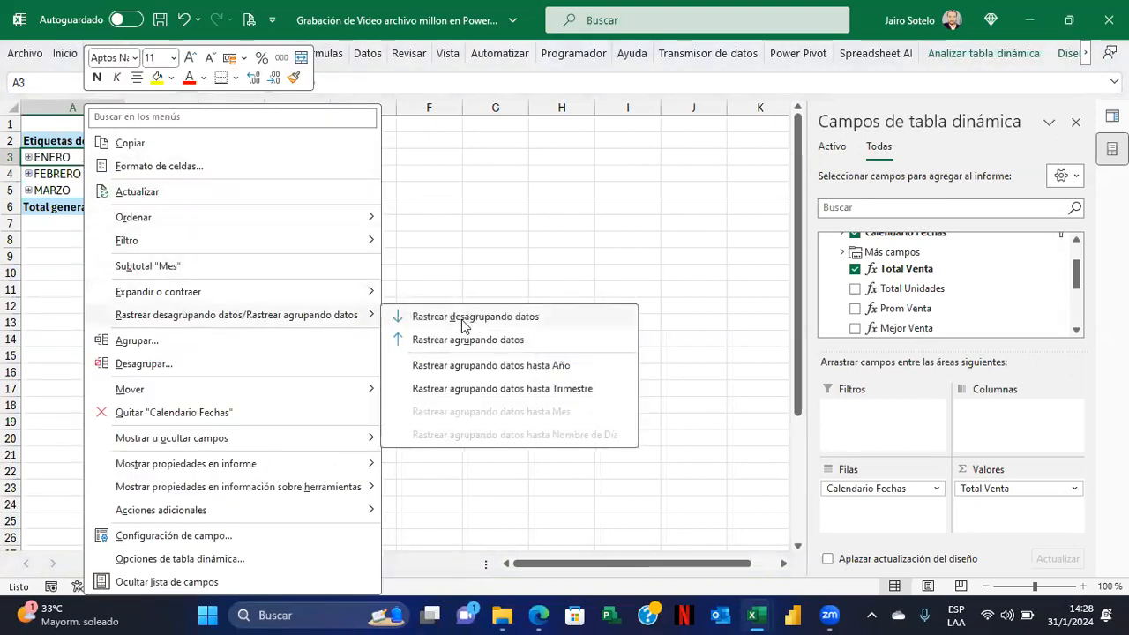
click(462, 319)
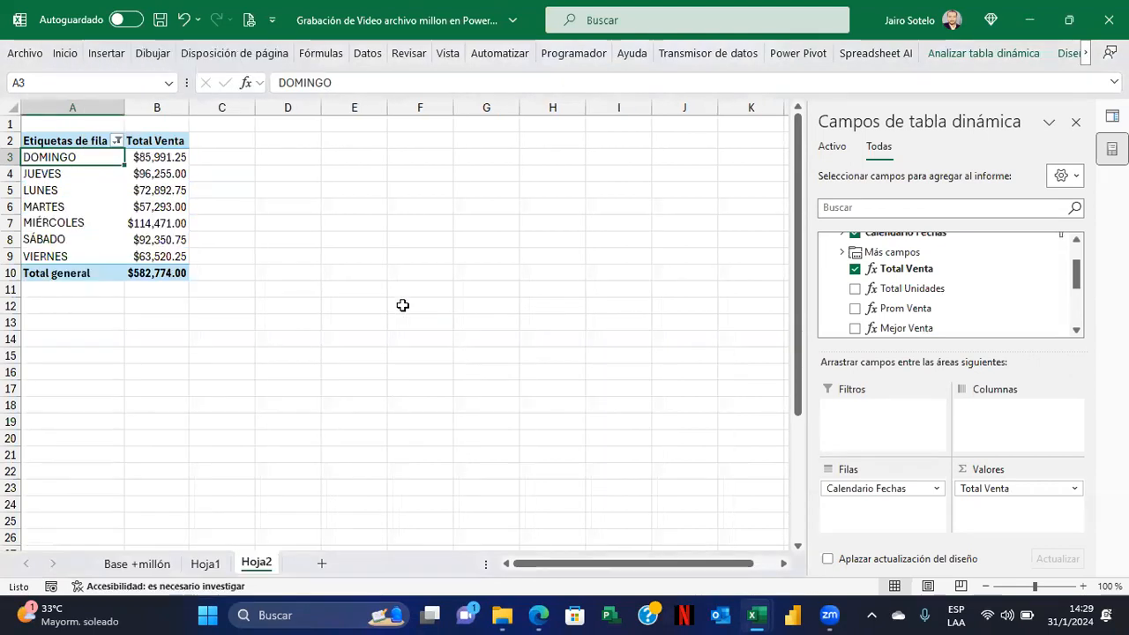
right_click(83, 157)
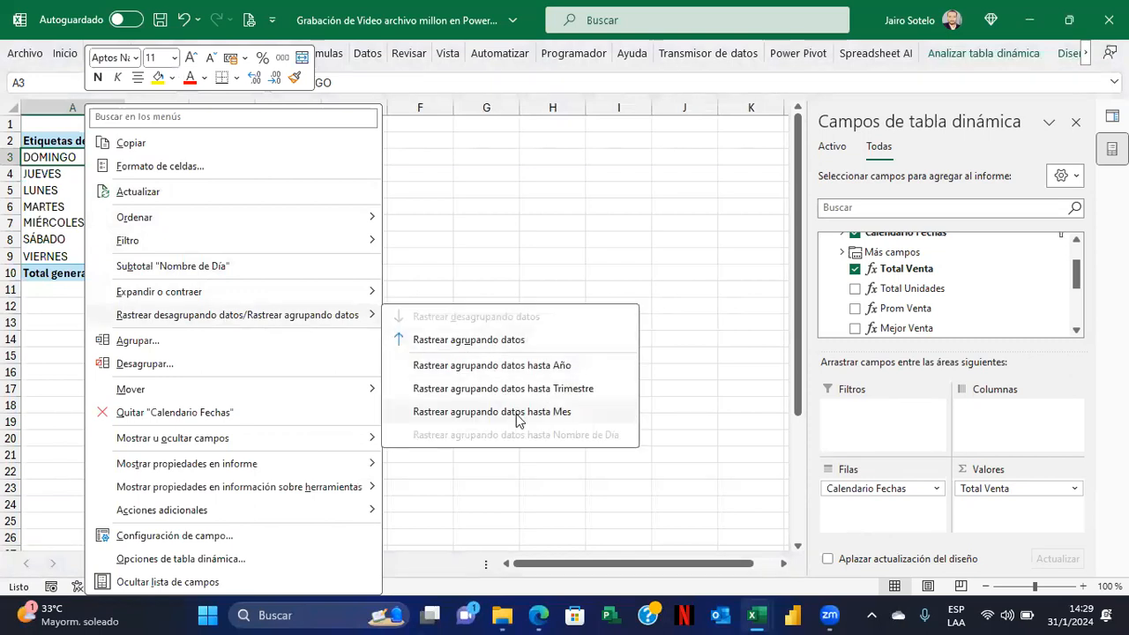
click(517, 365)
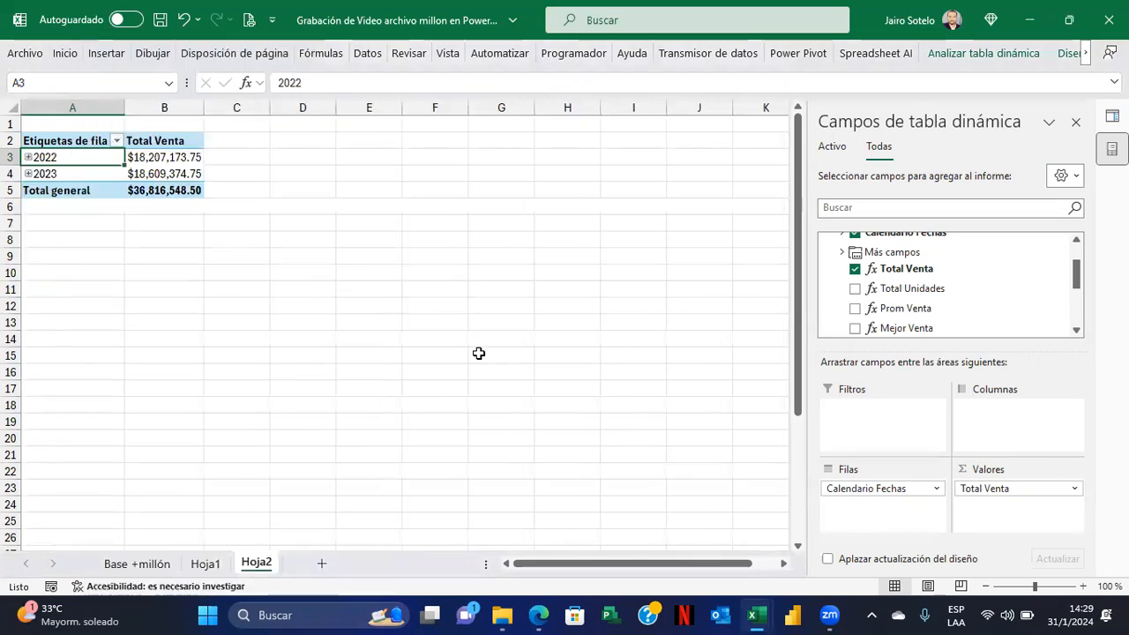
Expand 2022 to examine its quarters, months and weekdays, and collapse ENERO
click(27, 158)
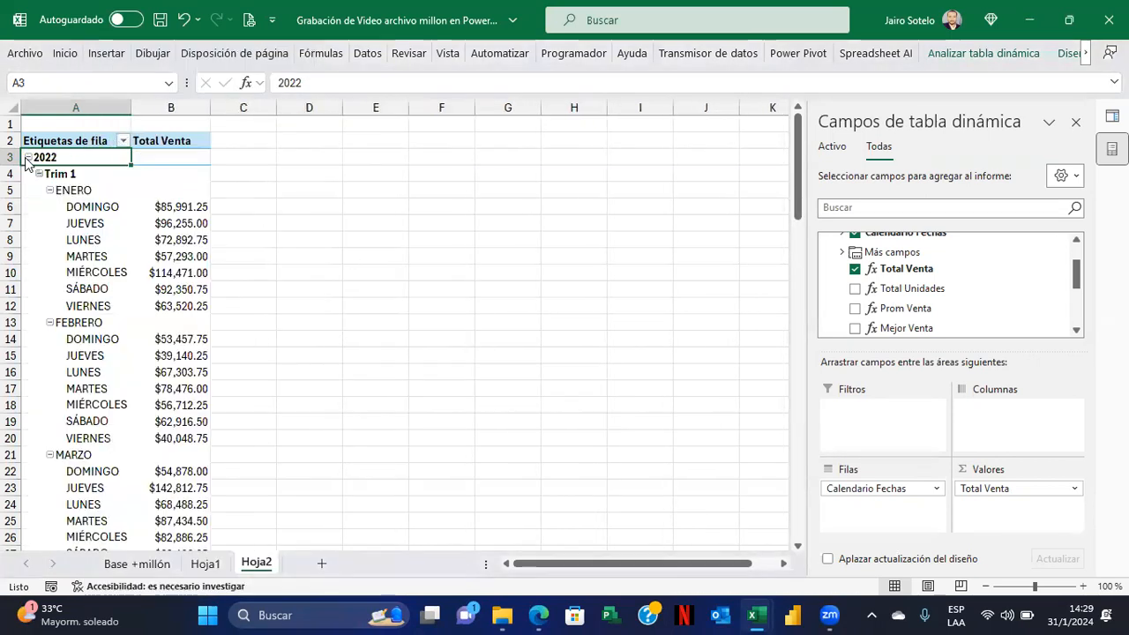
click(27, 158)
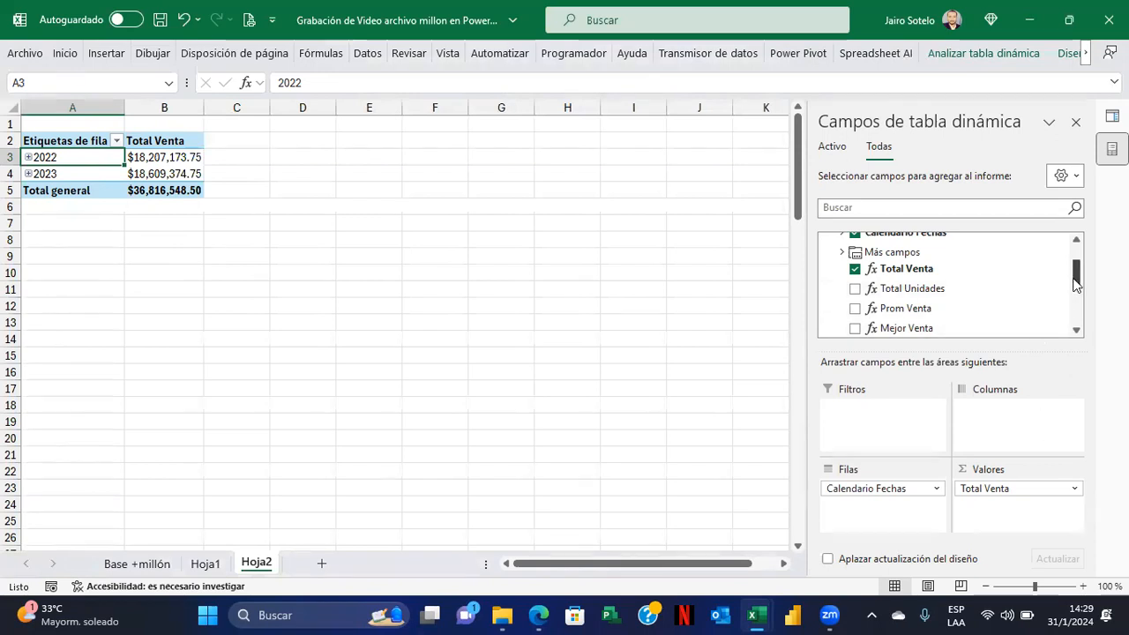
drag(1076, 272, 1077, 255)
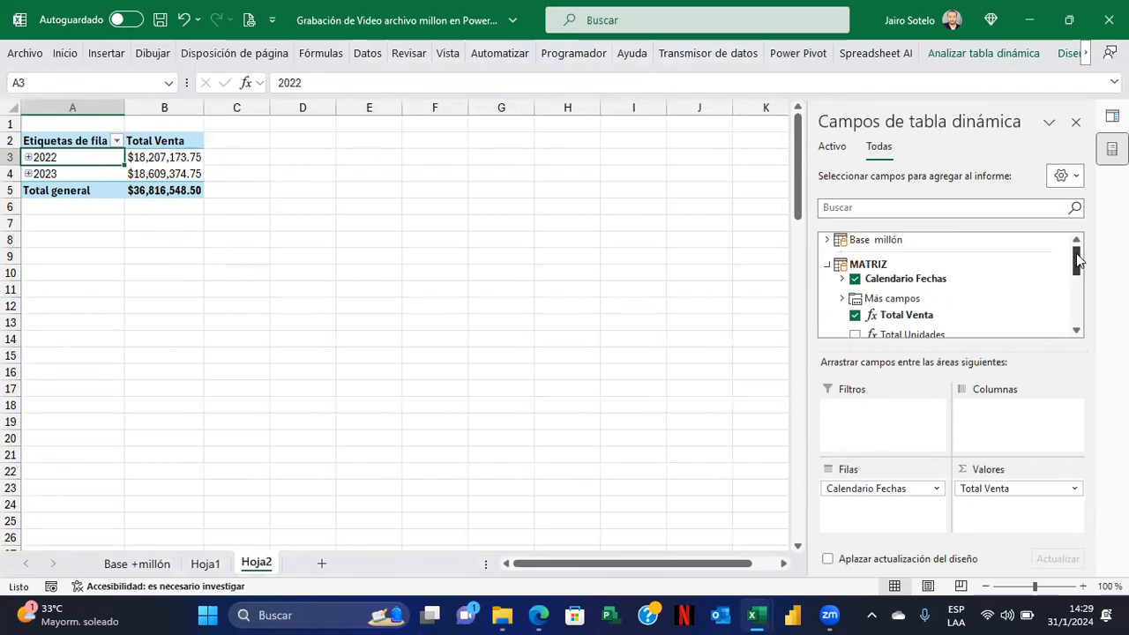
click(28, 157)
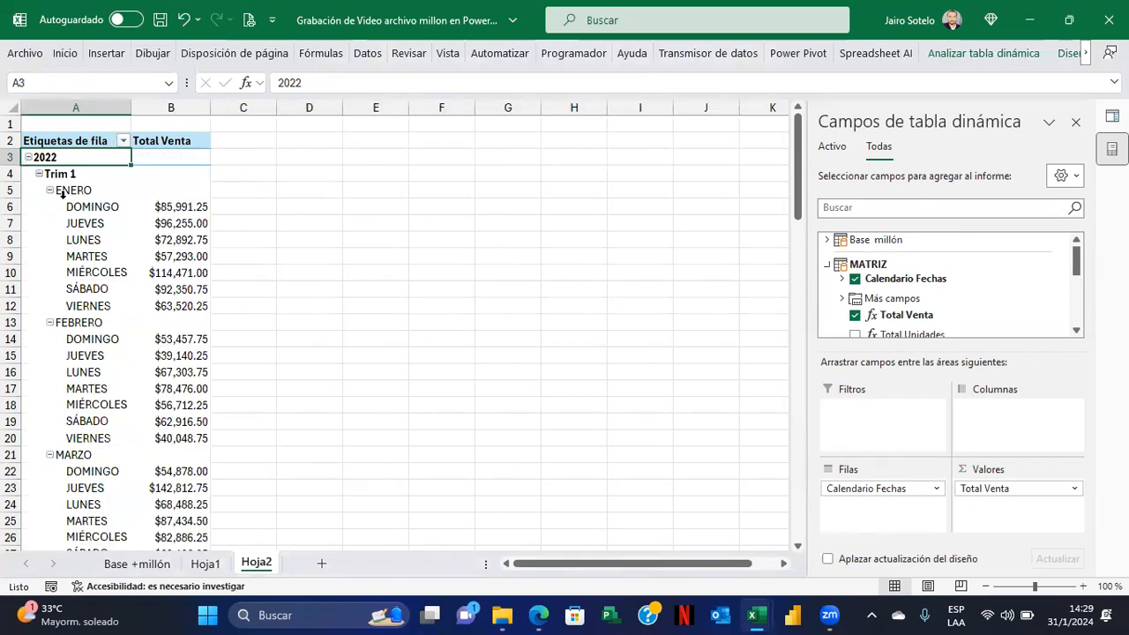
click(44, 191)
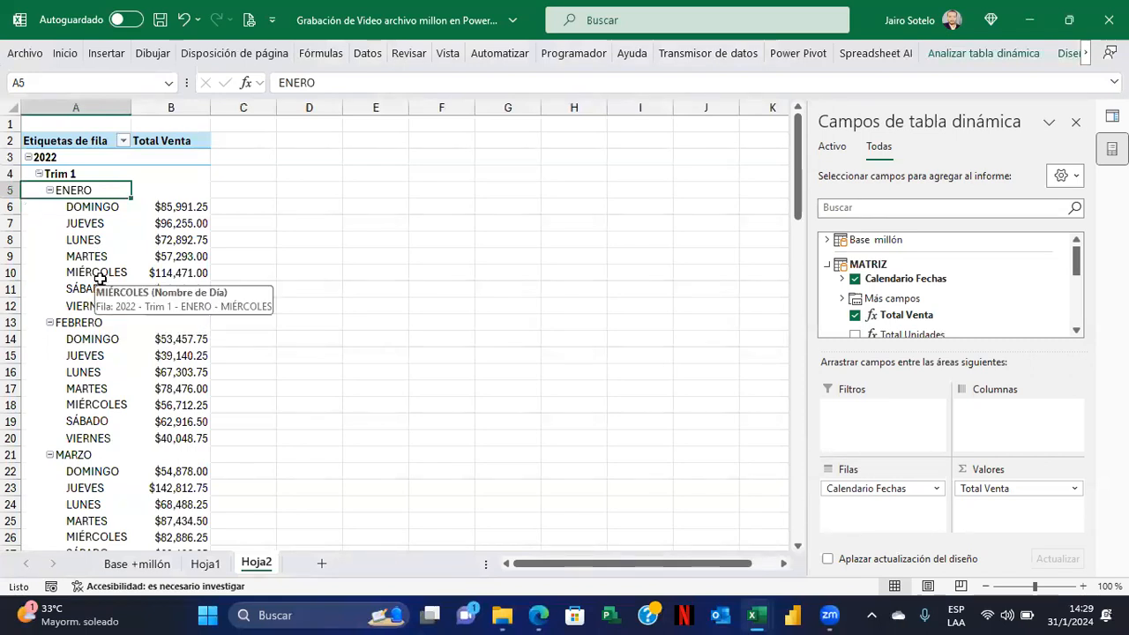
right_click(92, 240)
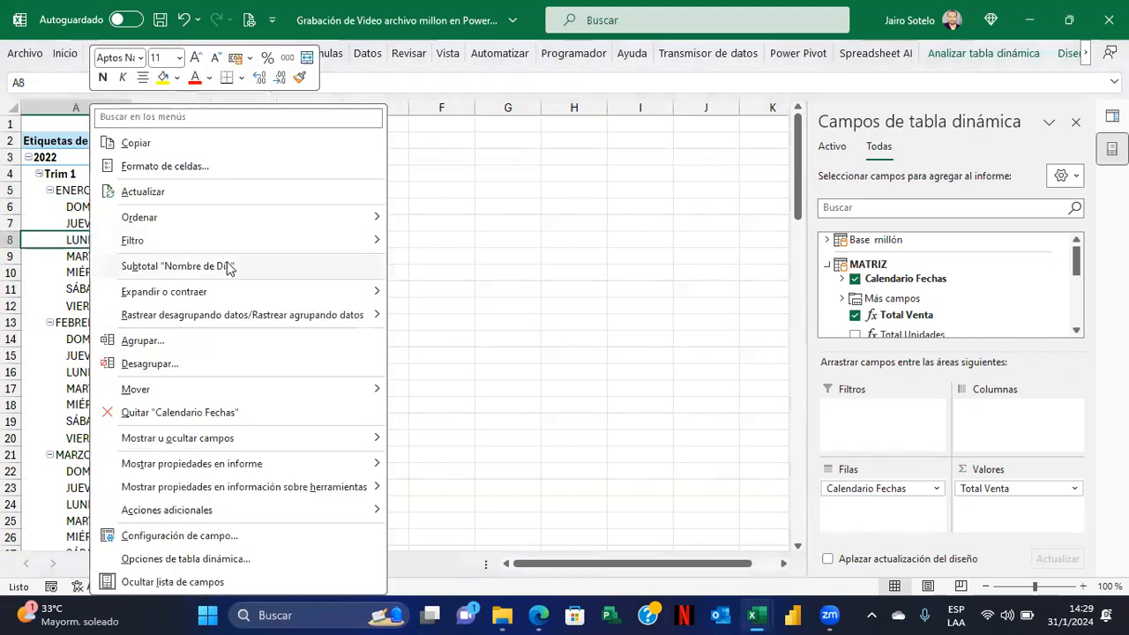
click(72, 181)
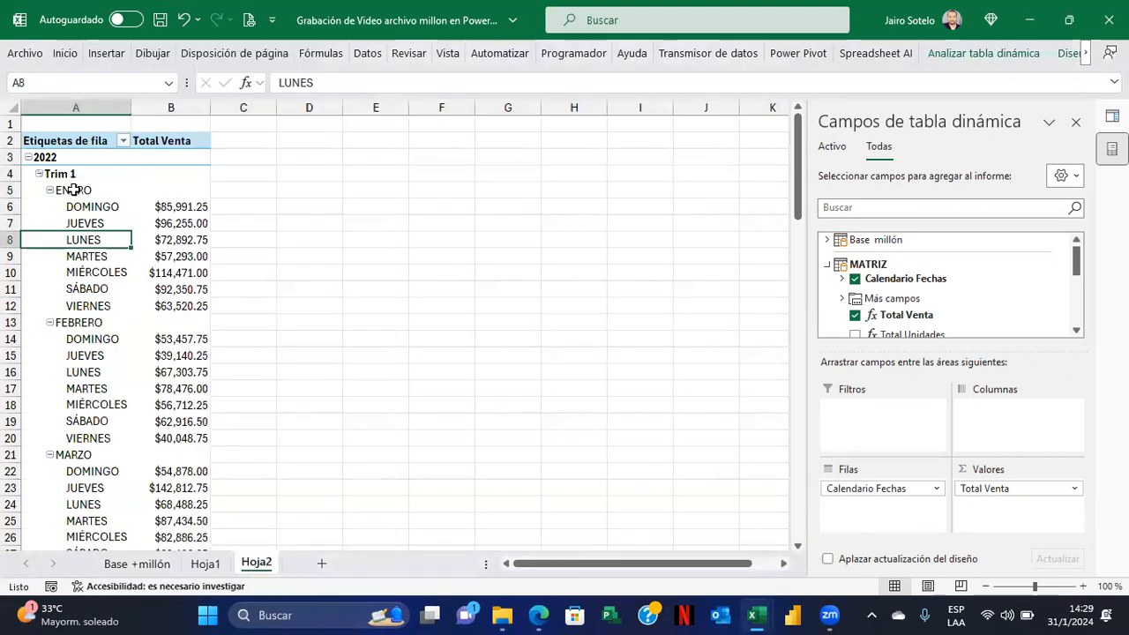
click(80, 190)
click(49, 191)
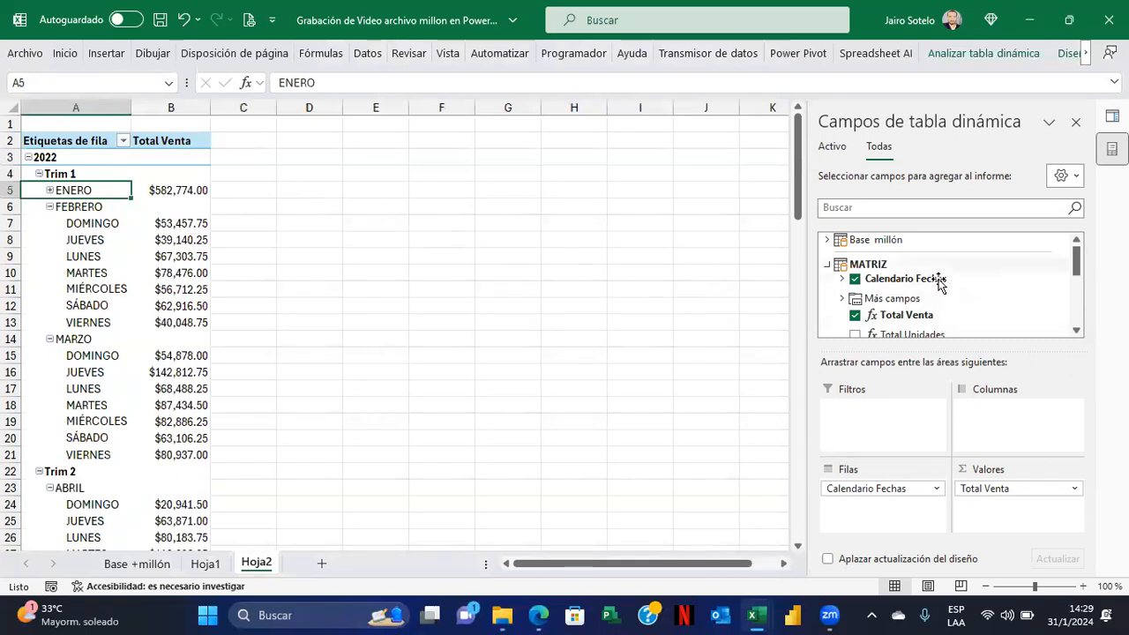
Replace the Calendario Fechas hierarchy in the pivot table rows with the Mes field from MATRIZ's Más campos
click(854, 279)
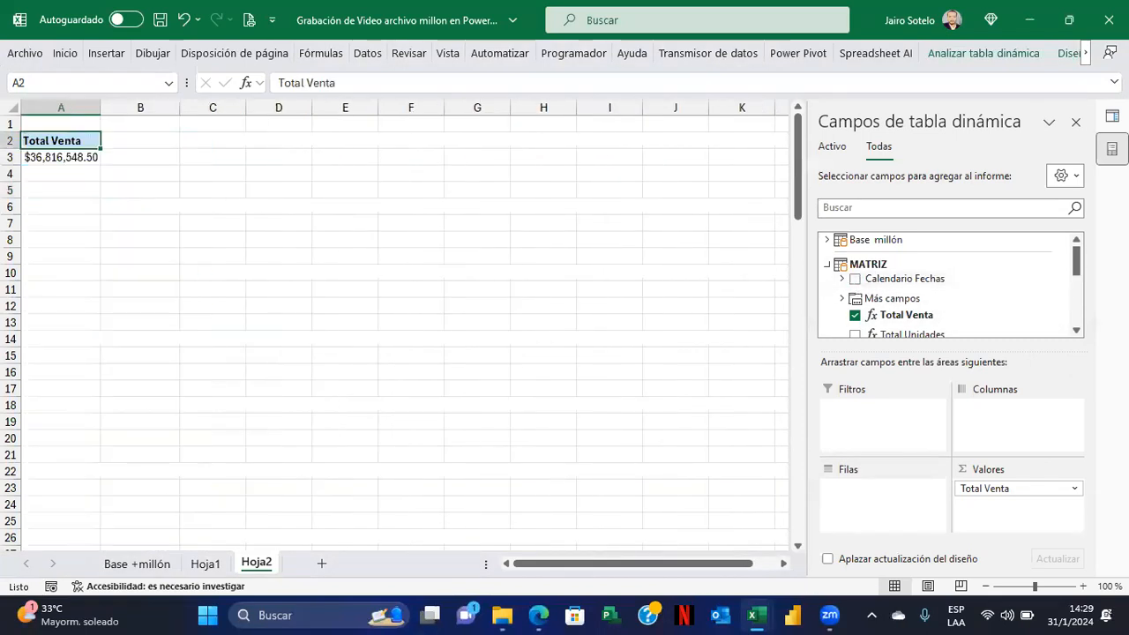
click(843, 300)
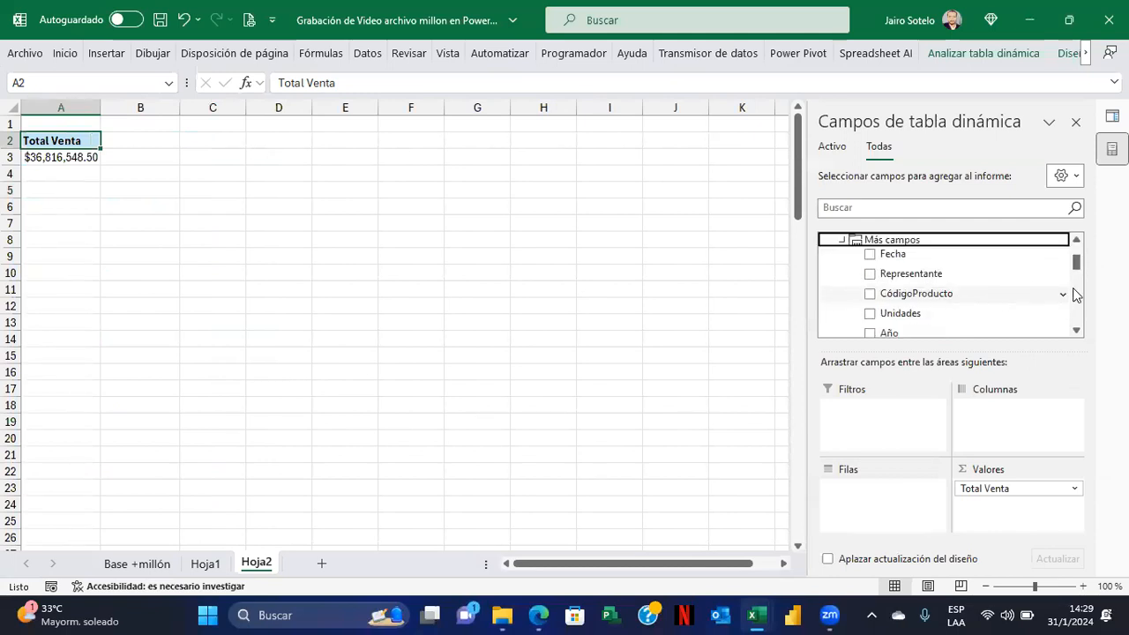
drag(1078, 267, 1078, 274)
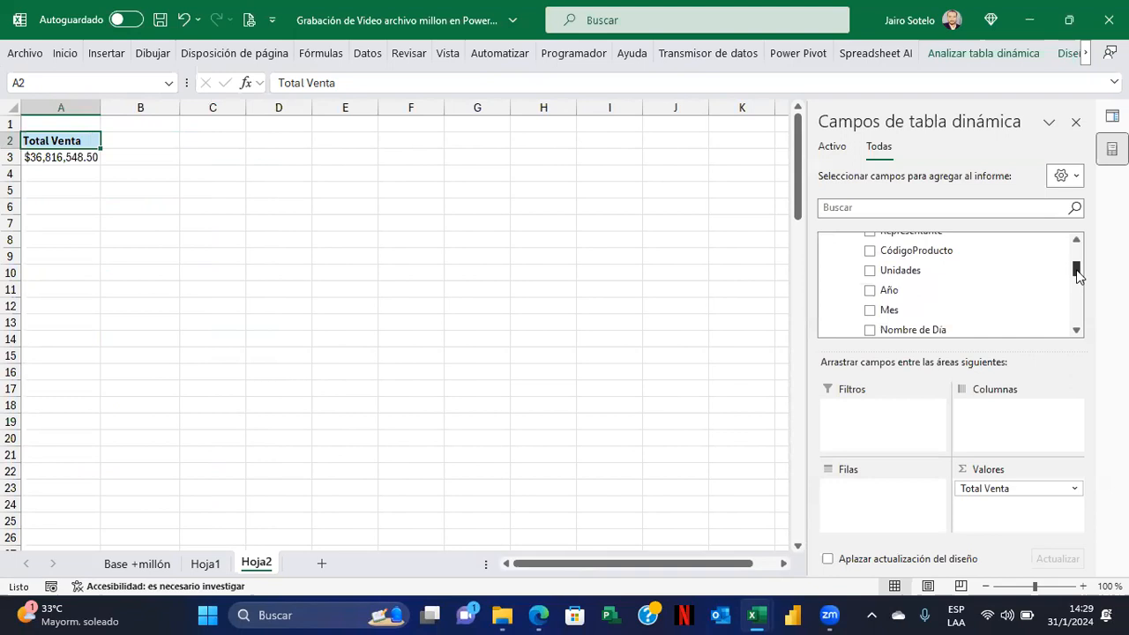
click(869, 312)
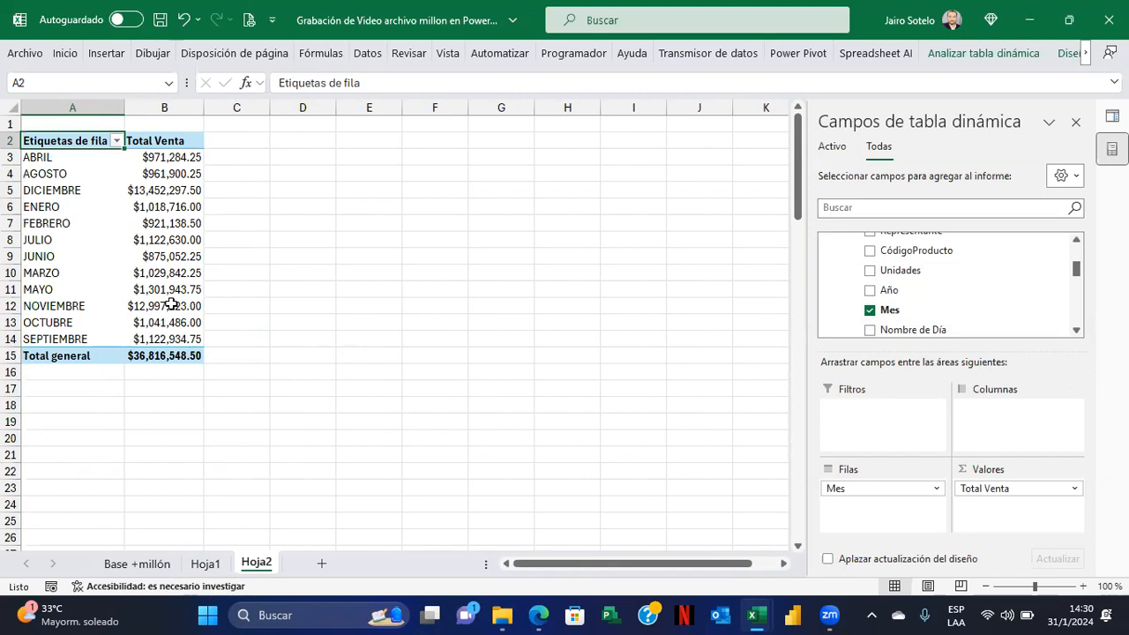
Sort the month row labels of the pivot table from Z to A
click(165, 189)
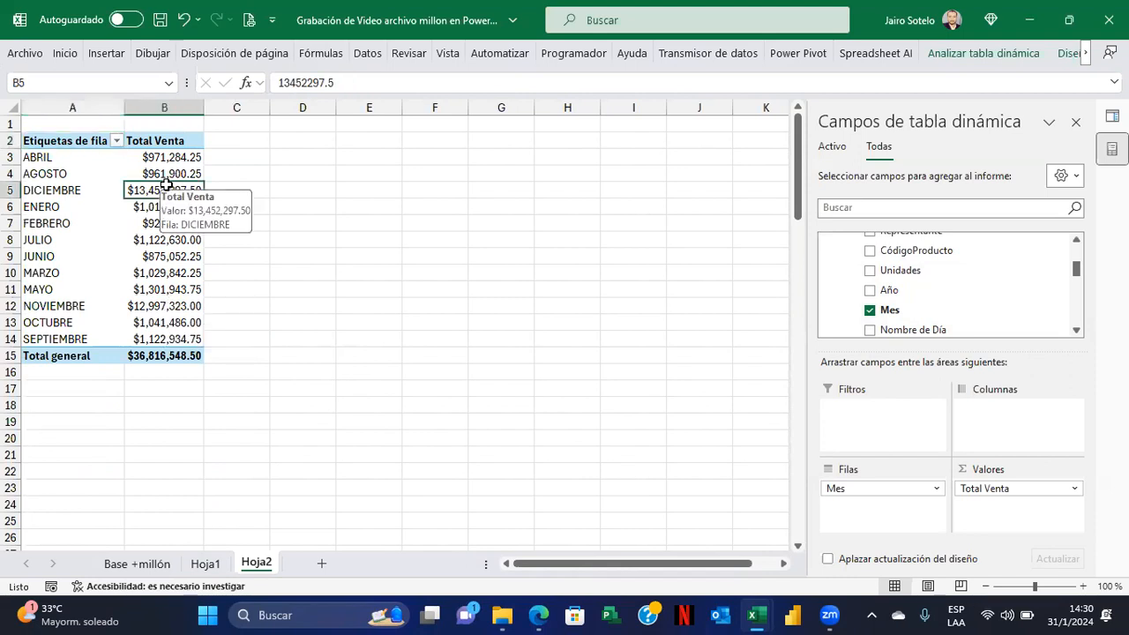
click(56, 174)
click(54, 156)
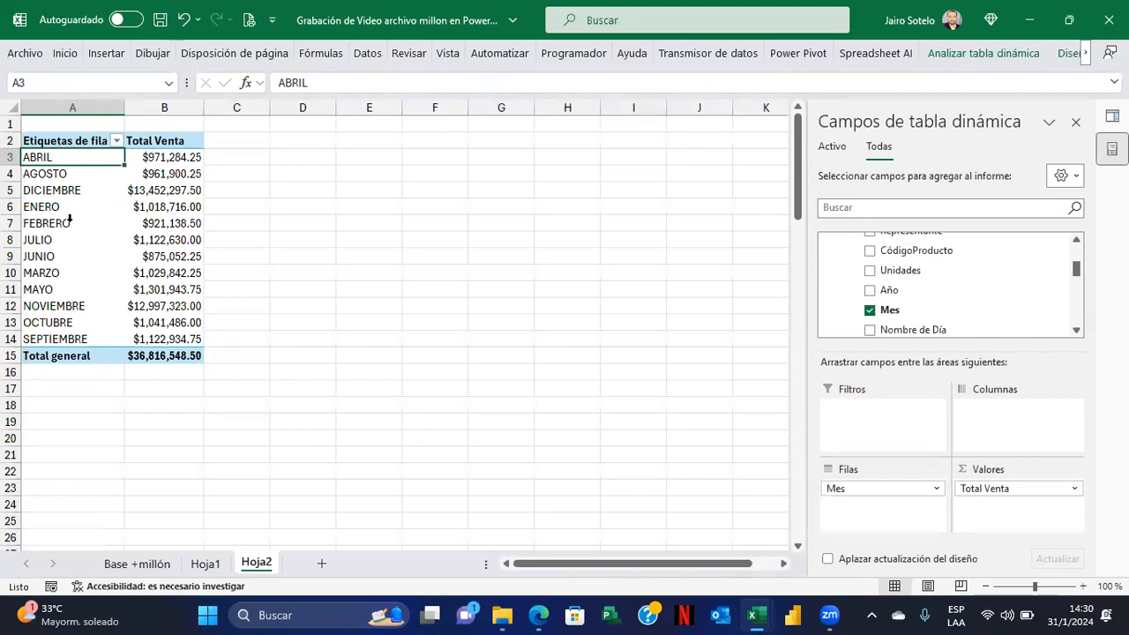
click(78, 178)
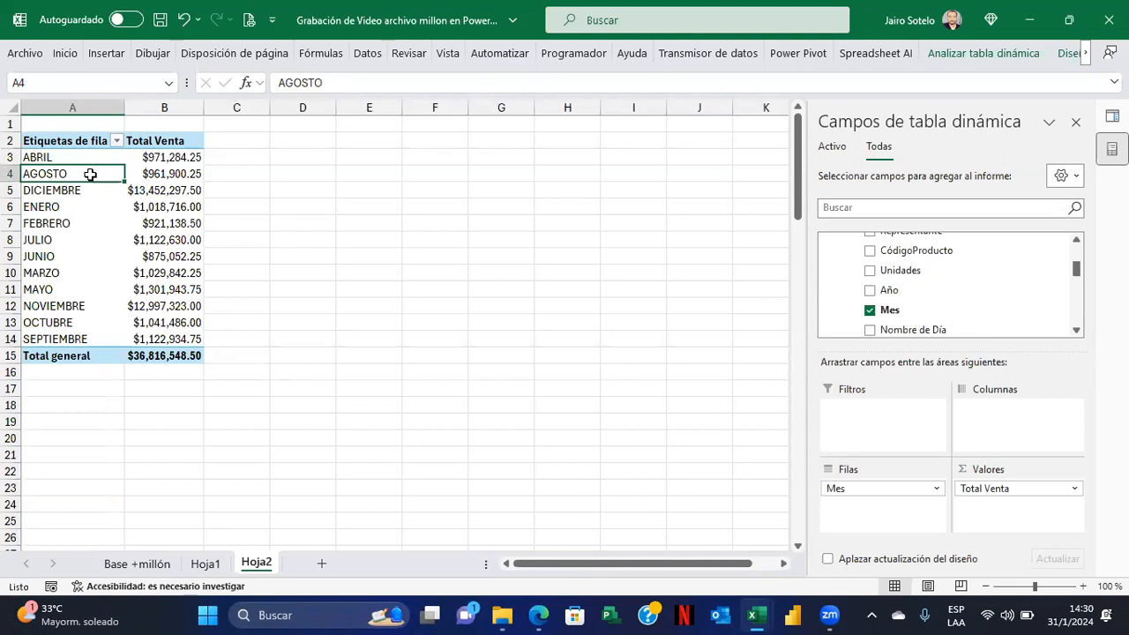
right_click(90, 175)
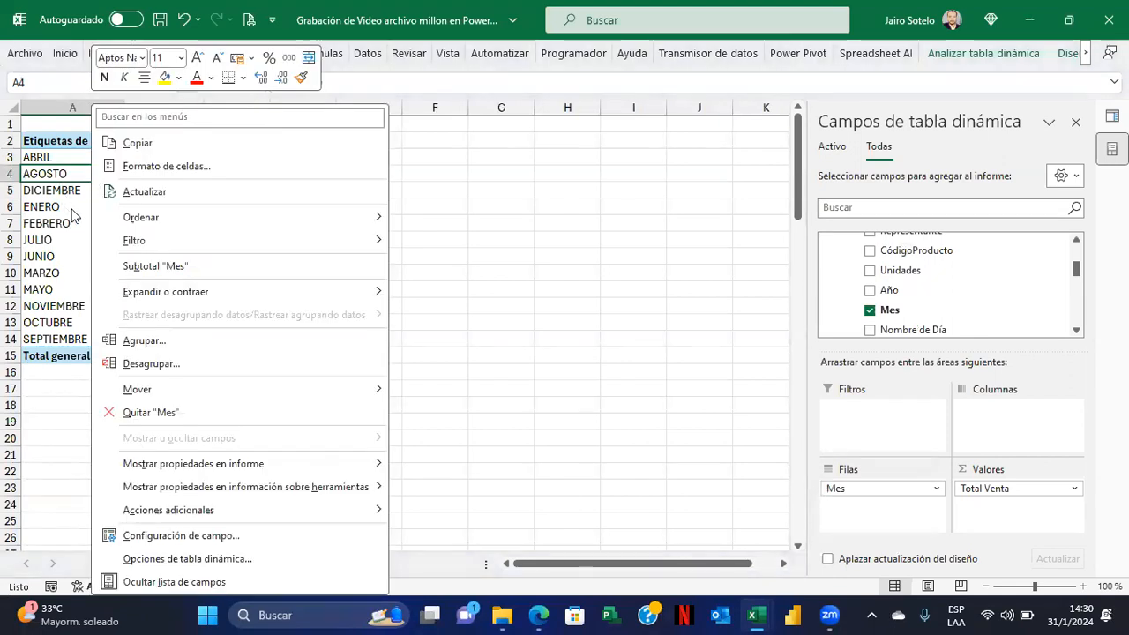
mouse_move(177, 220)
click(472, 249)
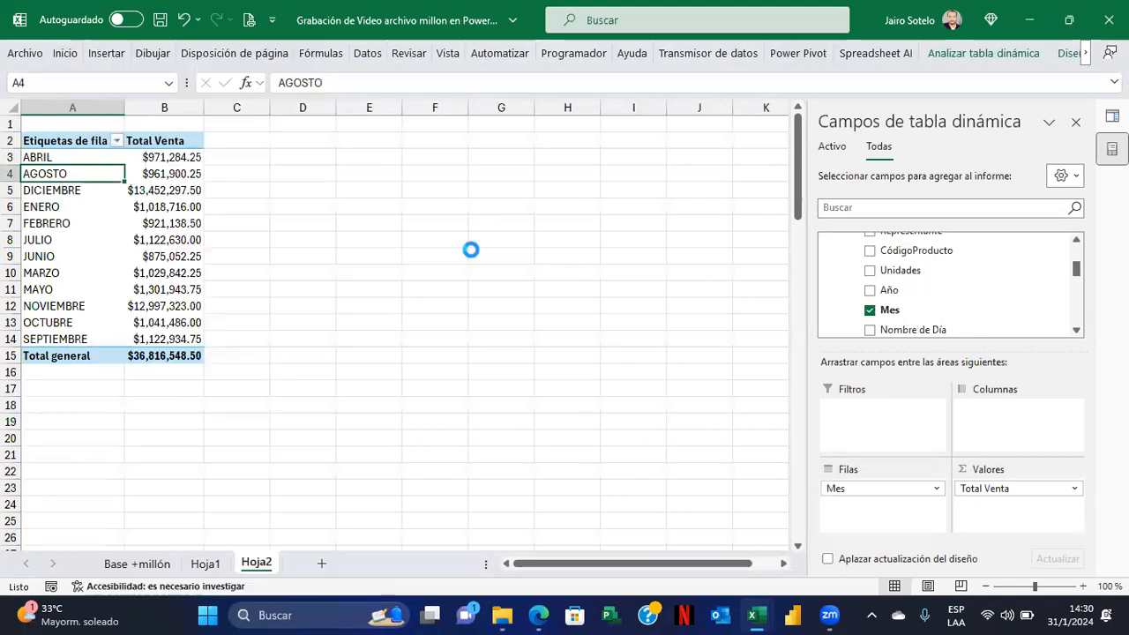
Sort the pivot table's month row labels from A to Z
right_click(54, 179)
mouse_move(131, 220)
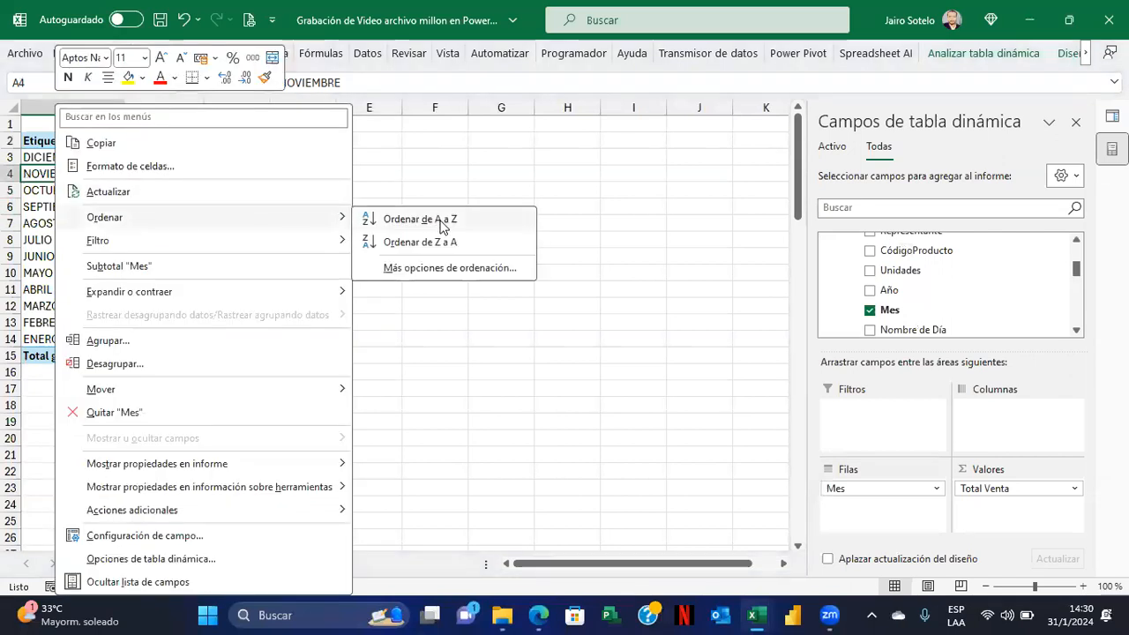
click(420, 219)
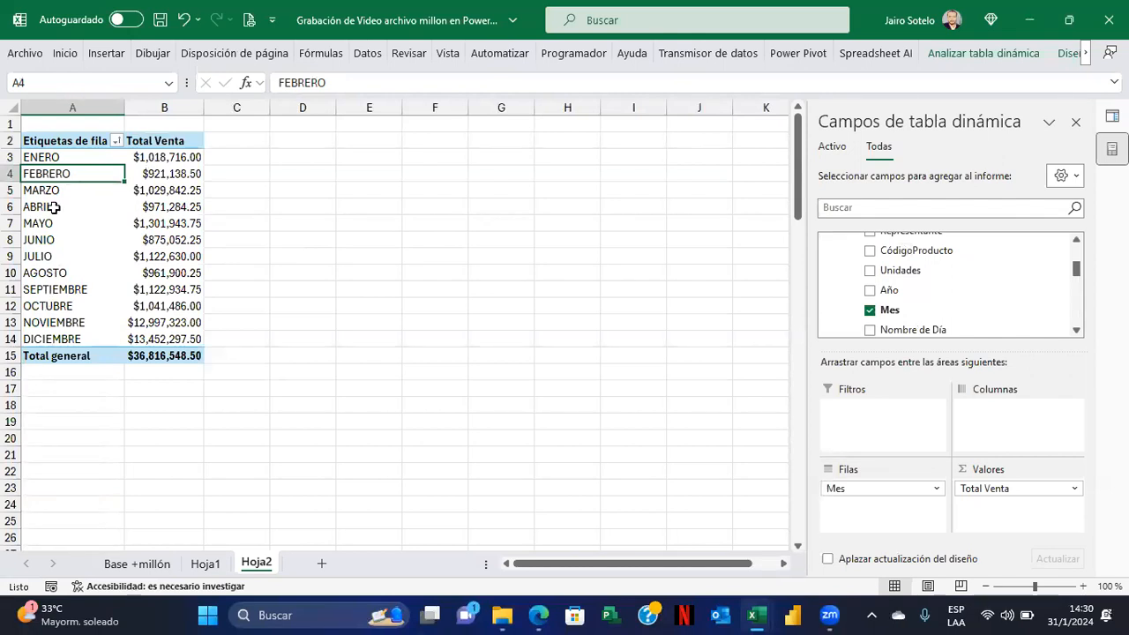
right_click(63, 176)
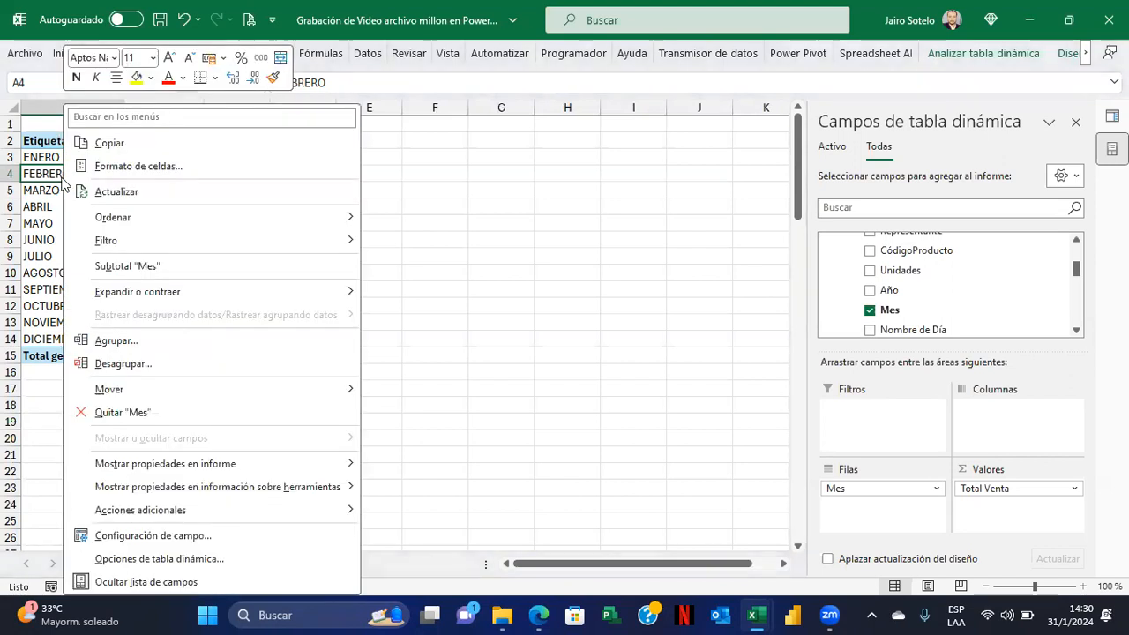
mouse_move(174, 217)
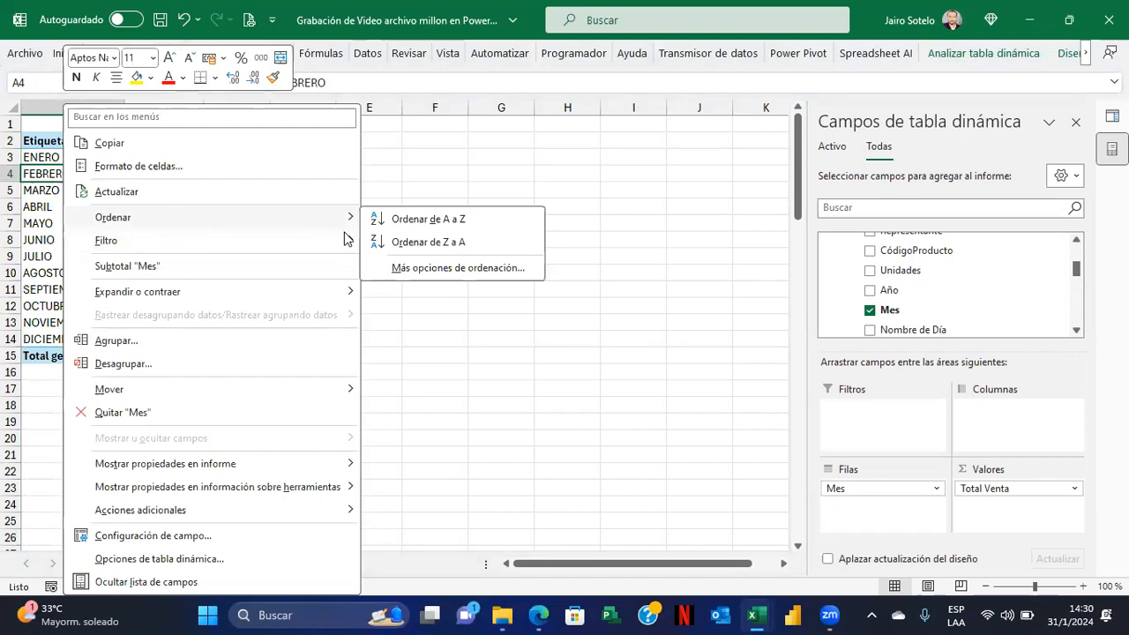
click(404, 269)
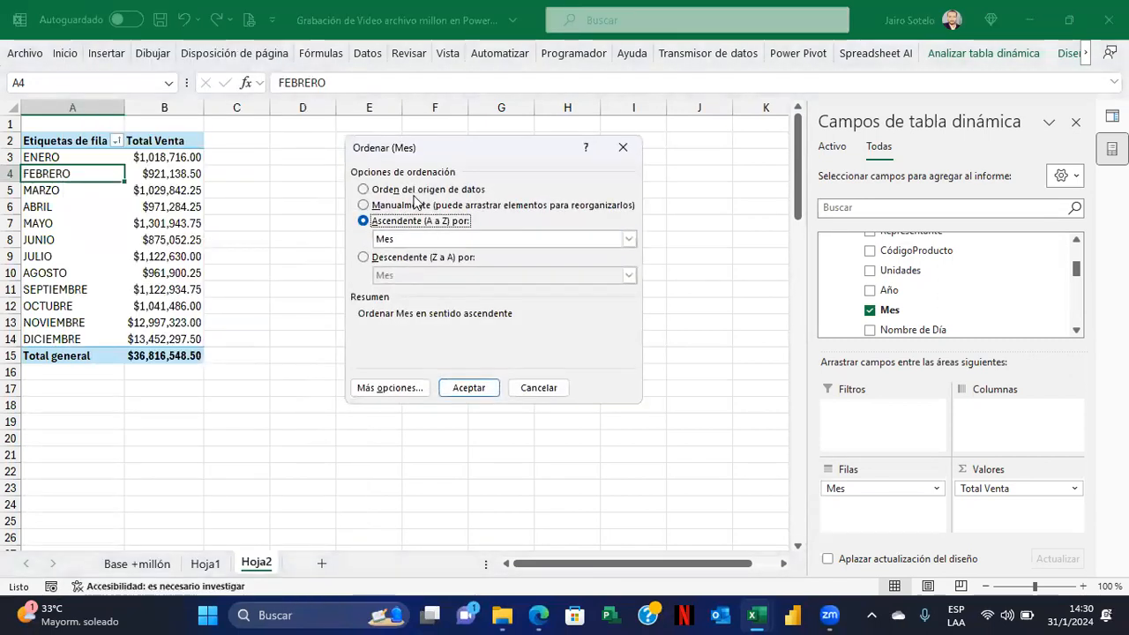
click(364, 190)
click(392, 388)
click(361, 177)
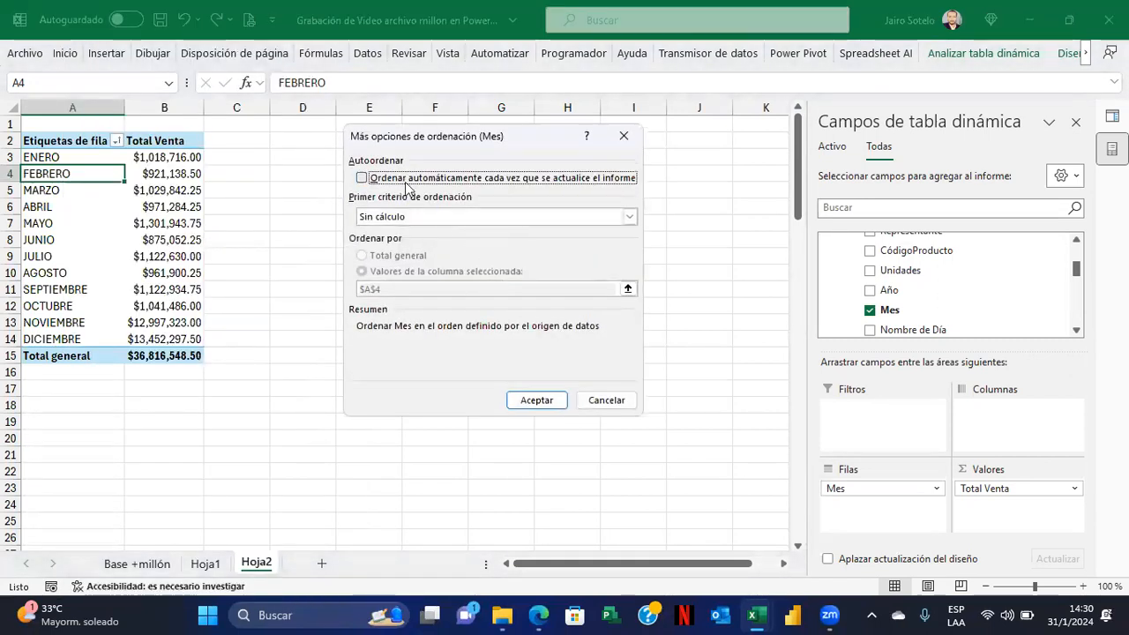
click(629, 216)
click(593, 407)
click(605, 404)
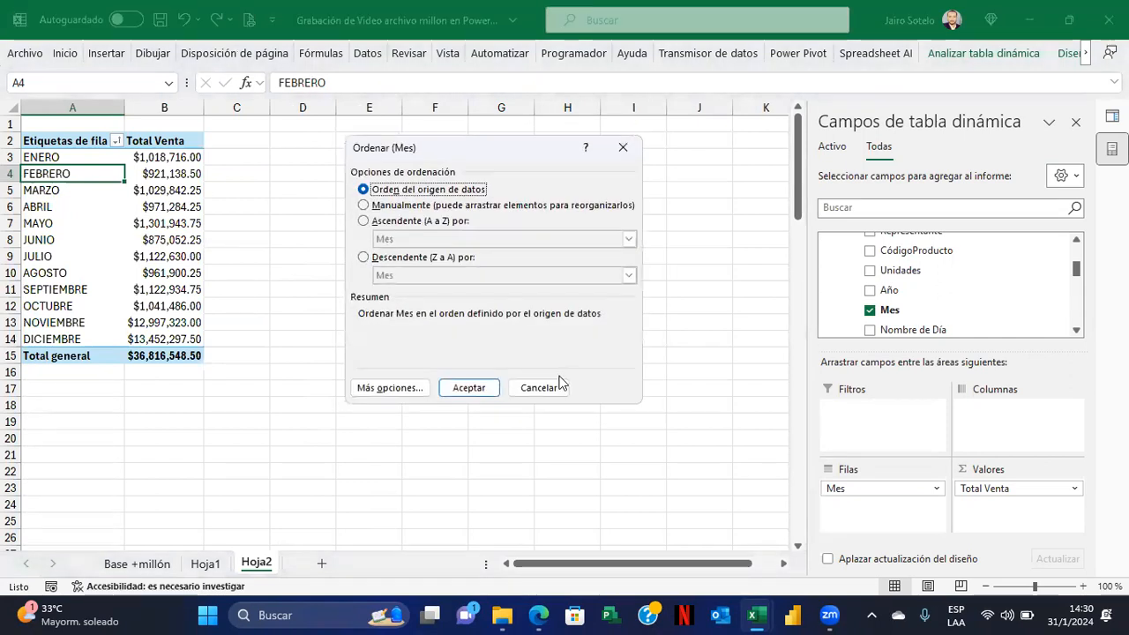
click(549, 383)
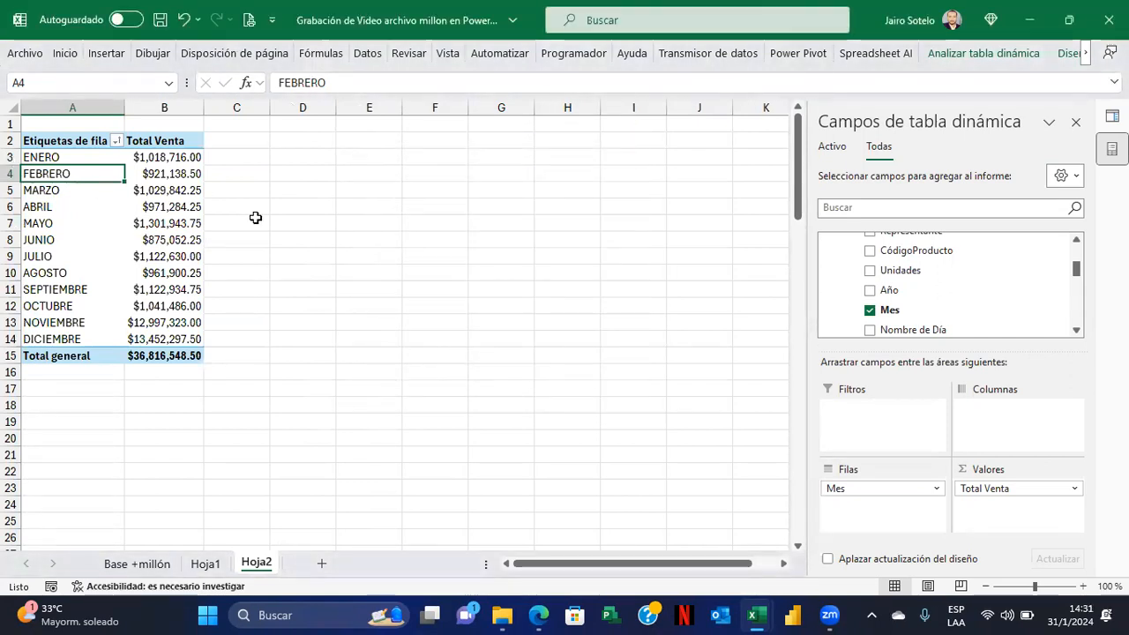
Add the Total Unidades measure to the pivot table values and place it before Total Venta
drag(1076, 267, 1077, 300)
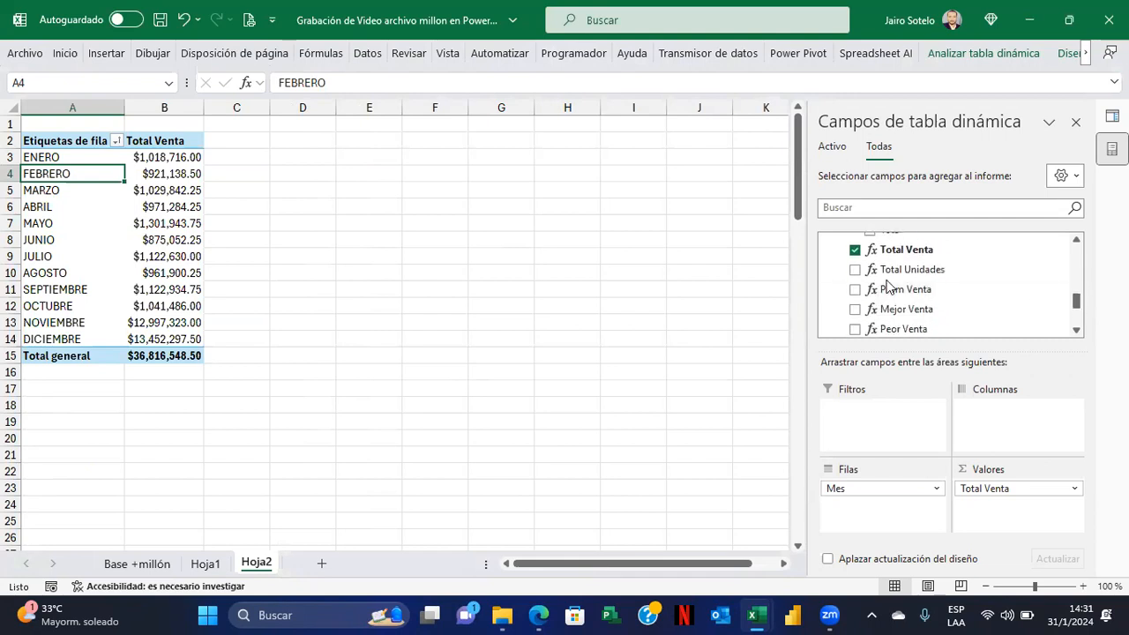
click(855, 270)
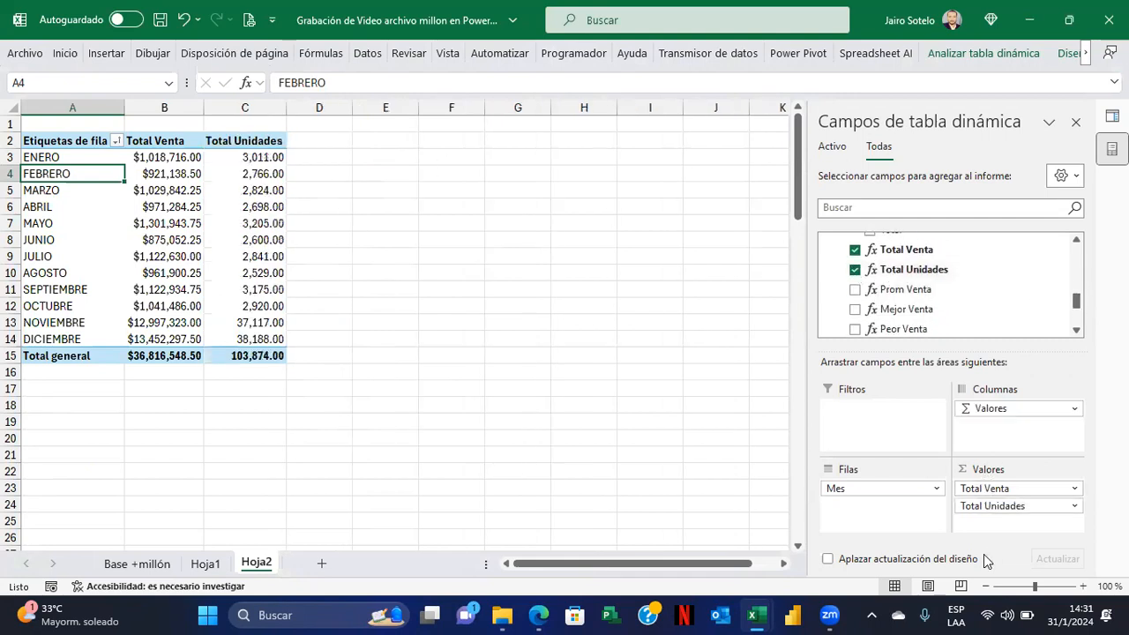
drag(995, 506, 999, 482)
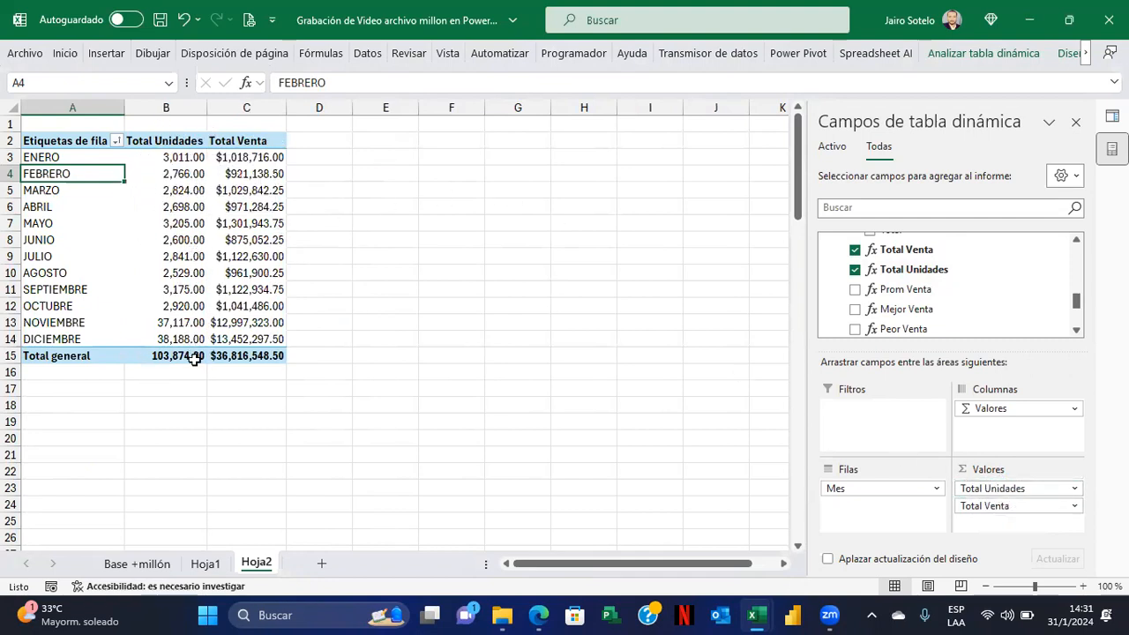
Set the pivot table's report layout to outline form (formato de esquema)
click(957, 53)
click(1065, 52)
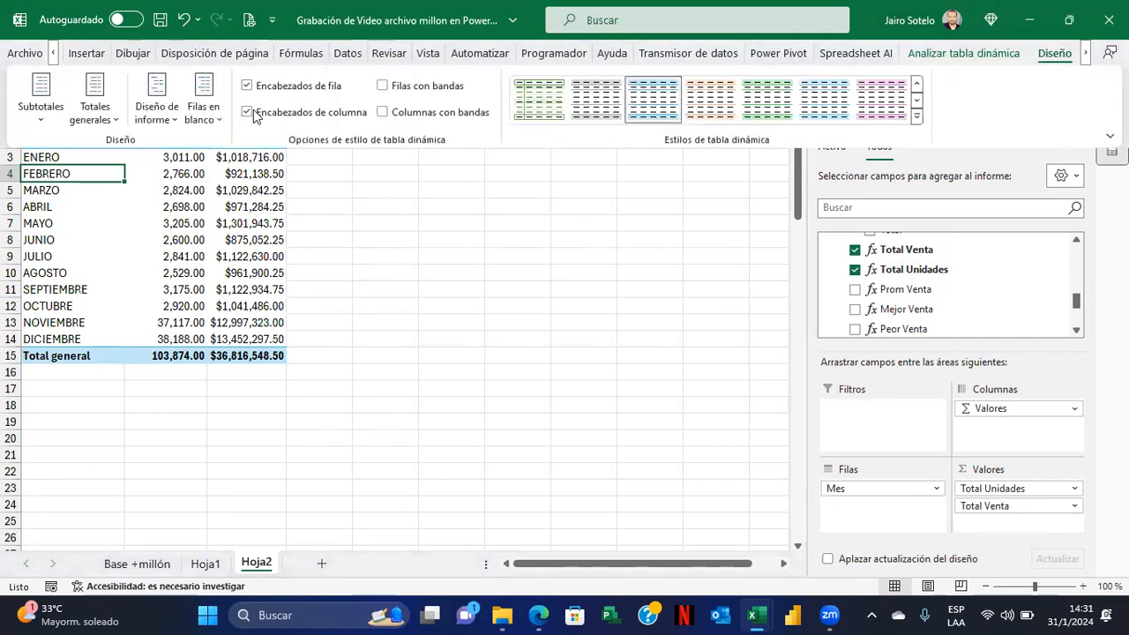
click(156, 113)
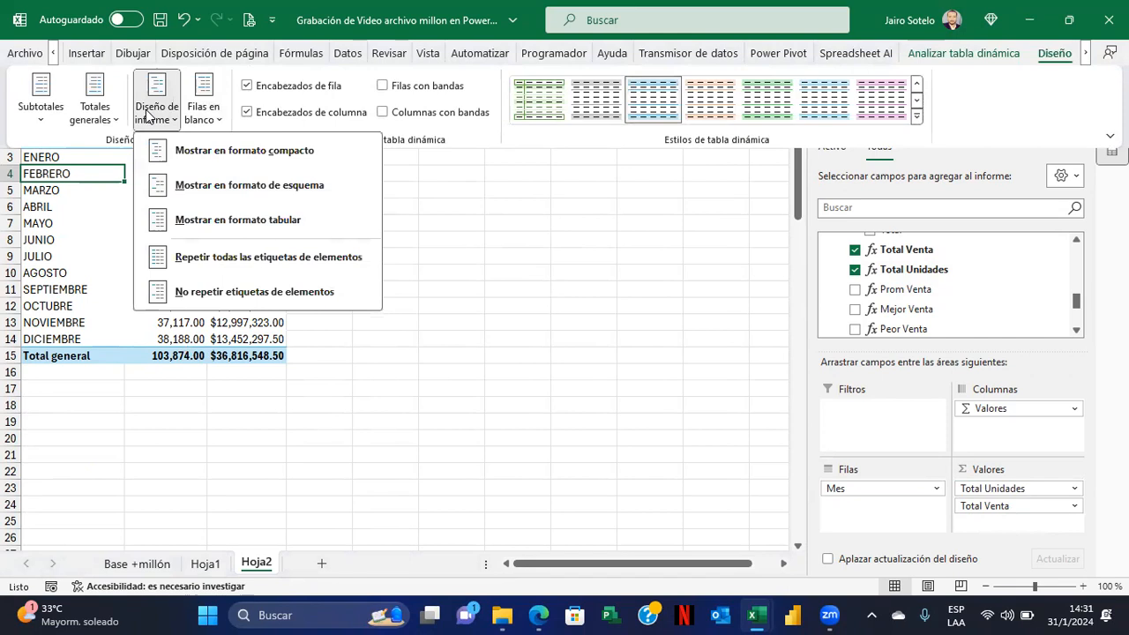
click(227, 184)
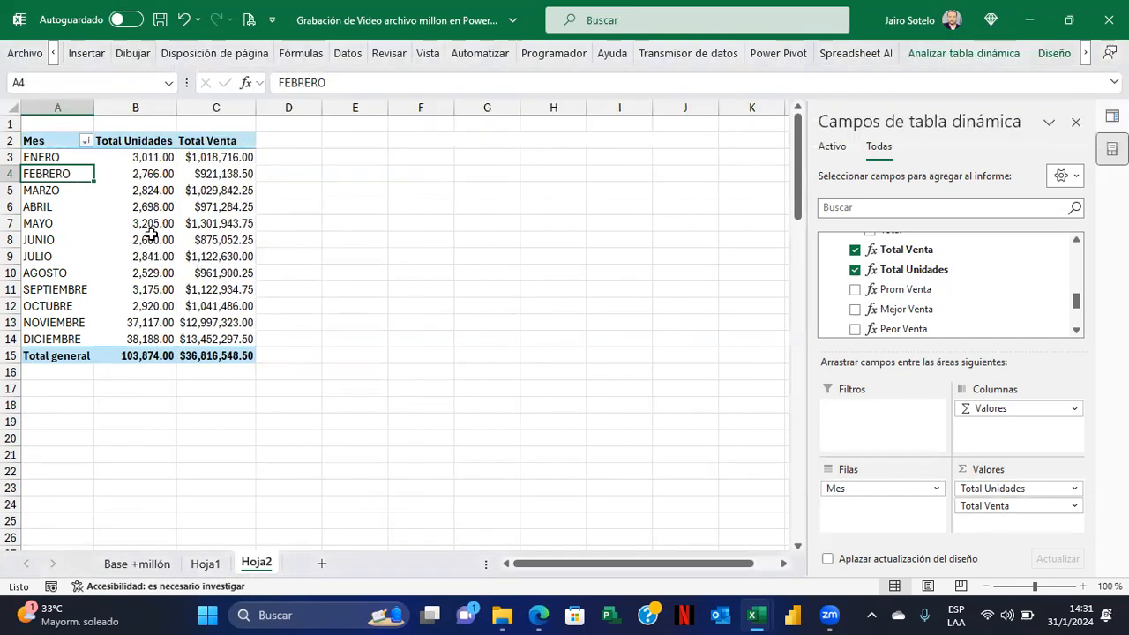
Insert an Año slicer for the month pivot table
click(58, 142)
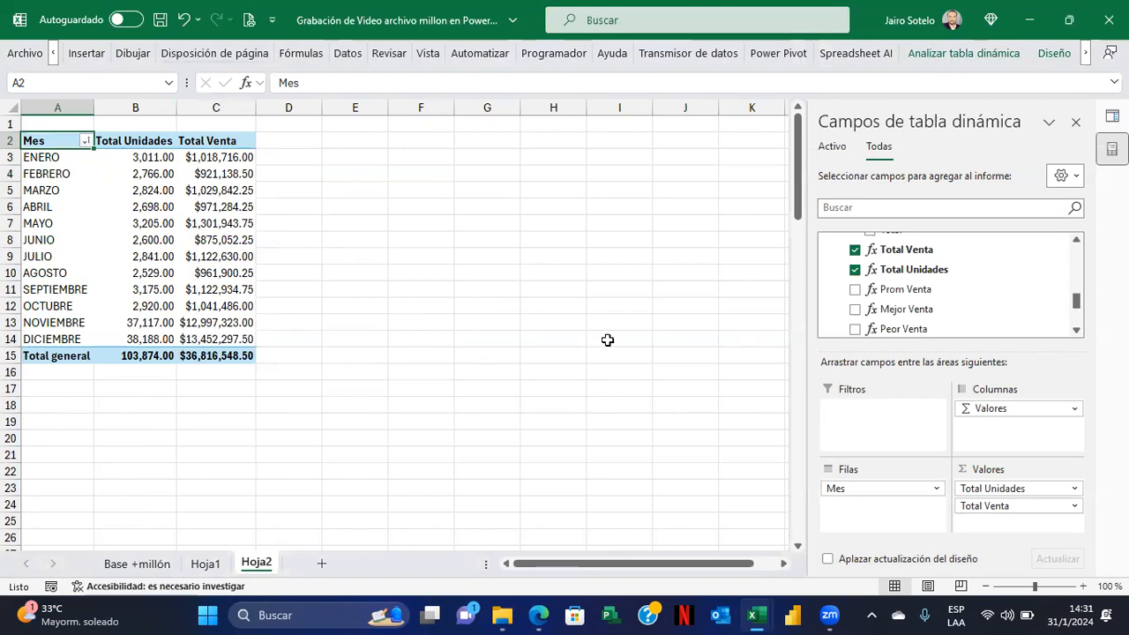
click(122, 222)
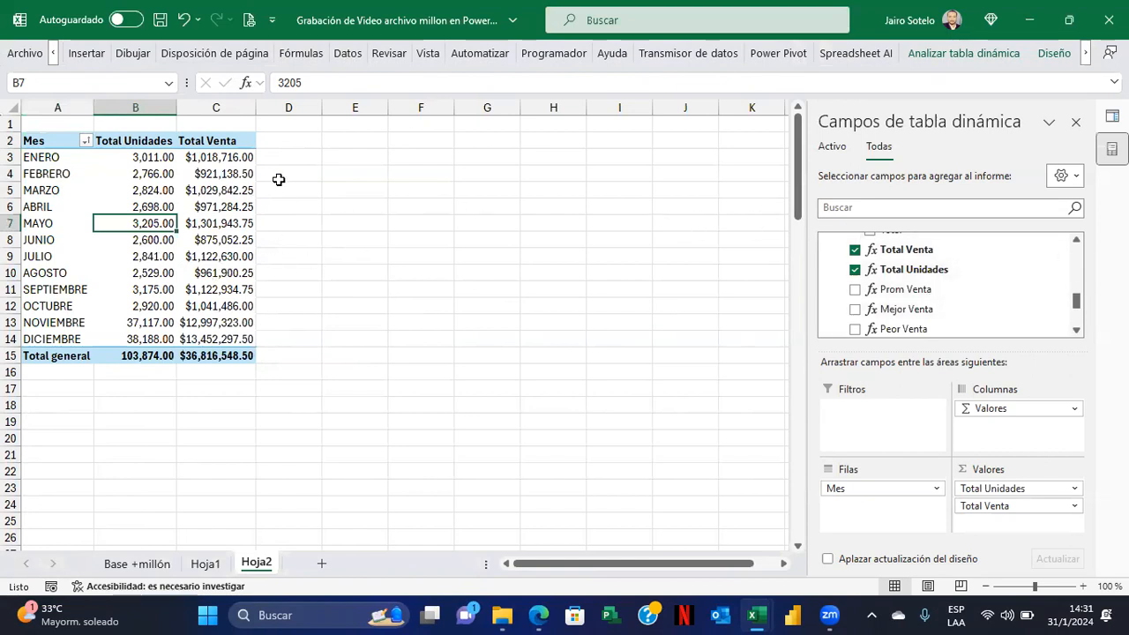
click(963, 54)
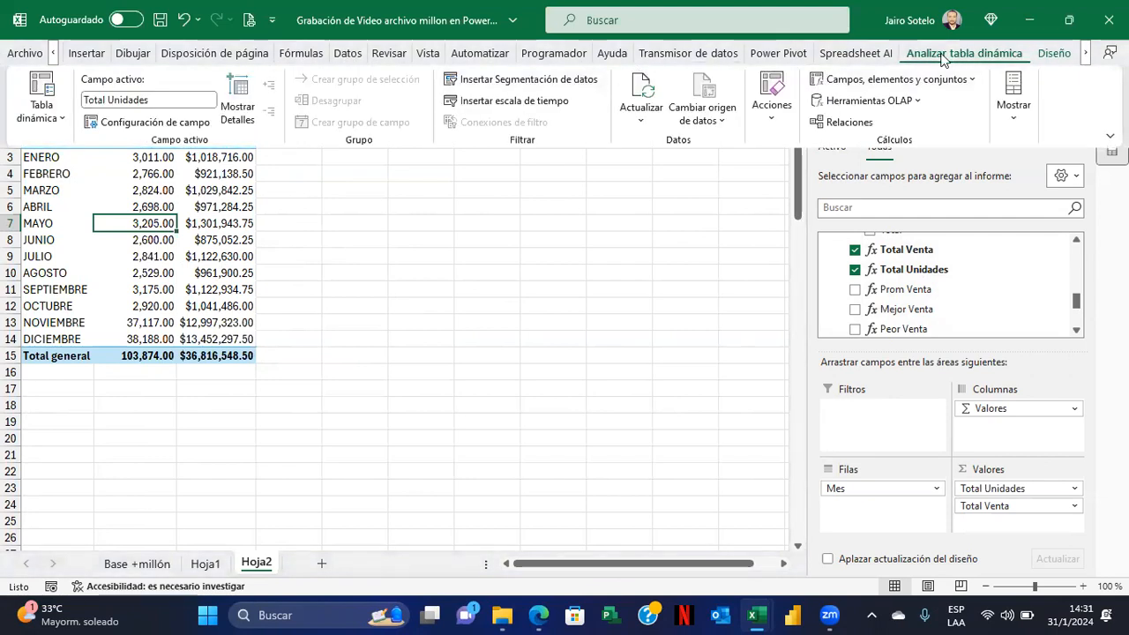
click(509, 83)
click(454, 231)
click(496, 462)
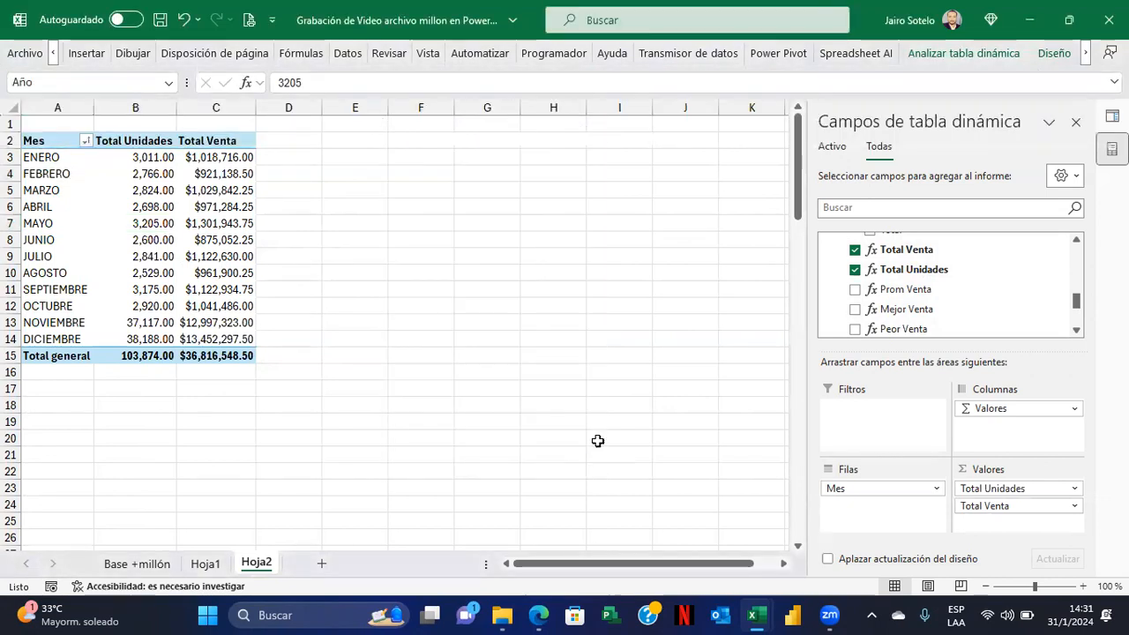
Shrink the Año slicer to fit its two years and move it over columns I and J, starting at row 2
drag(417, 456, 414, 316)
drag(492, 274, 429, 273)
drag(368, 246, 629, 141)
Filter the pivot table by 2022 and by 2023 with the Año slicer, clear the filter and deselect the slicer
click(619, 172)
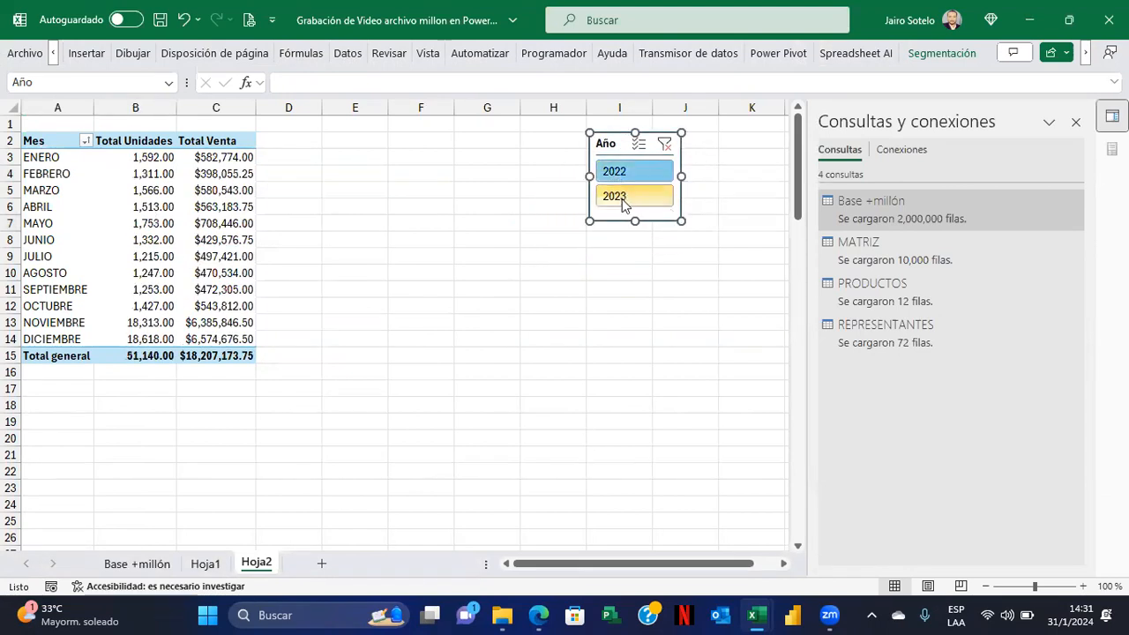
click(625, 196)
click(664, 144)
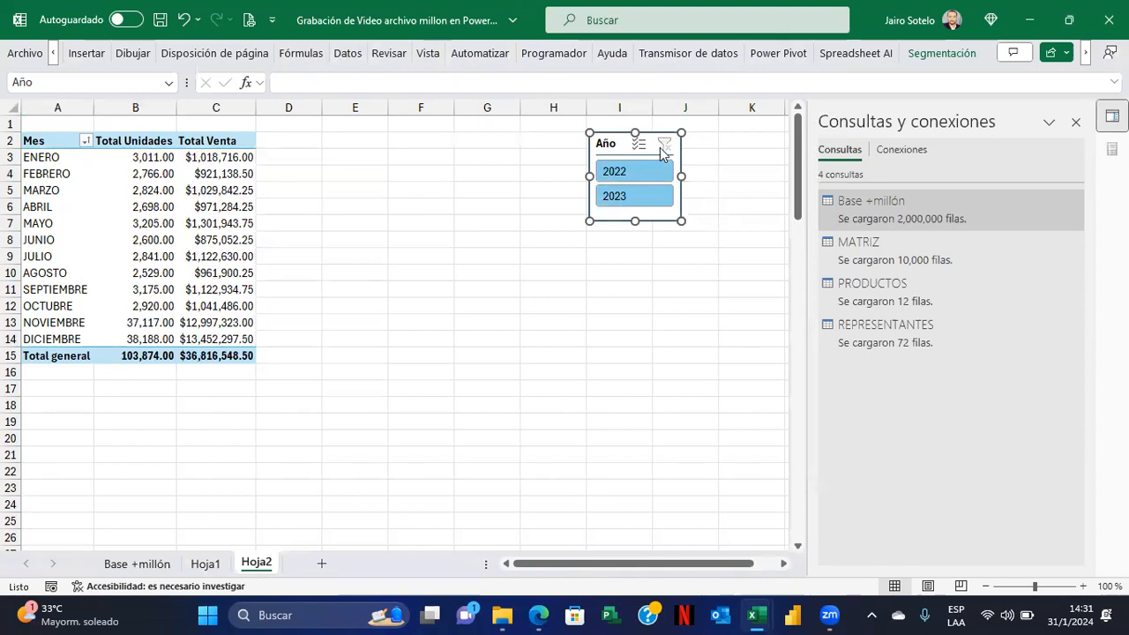
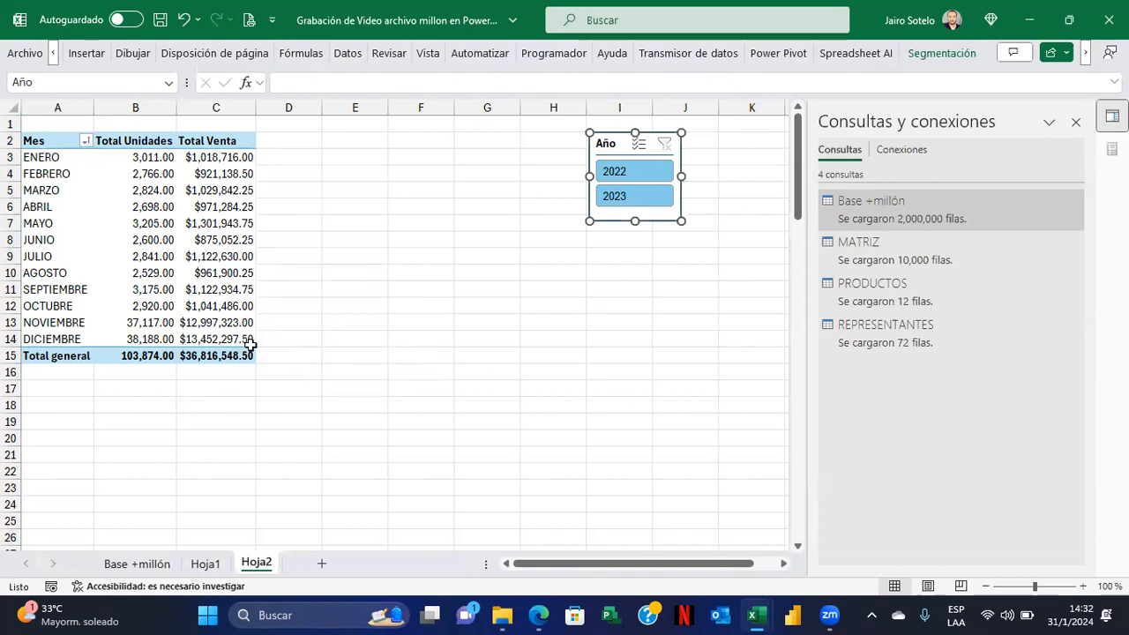
key(Escape)
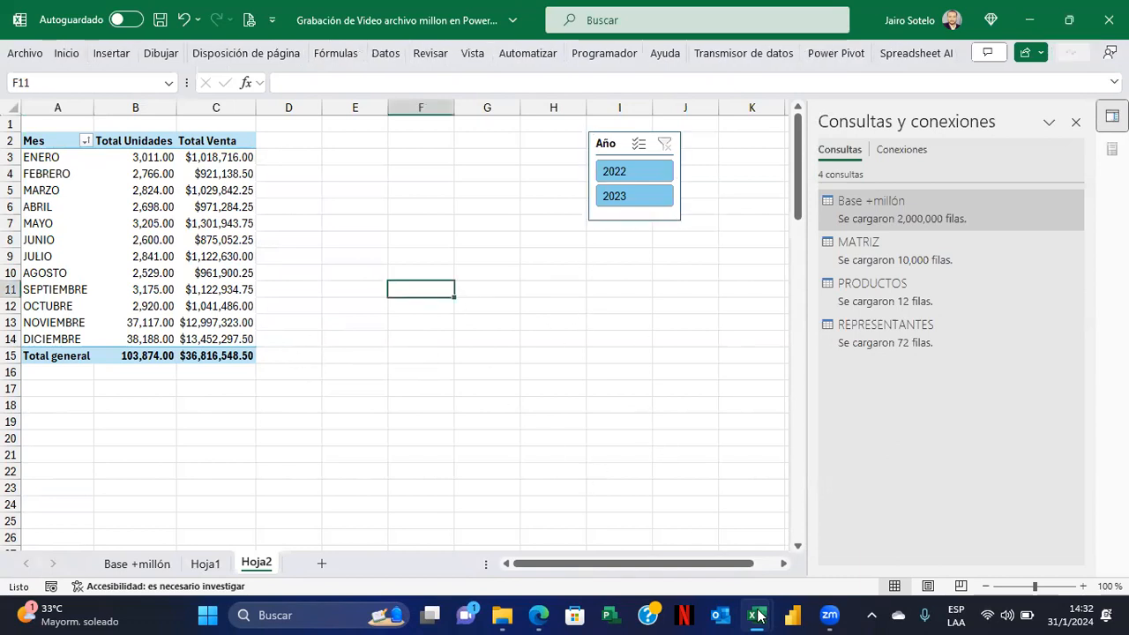
Create a second pivot table from the Power Pivot data model on the existing sheet Hoja2 at cell E21
mouse_move(757, 615)
click(811, 556)
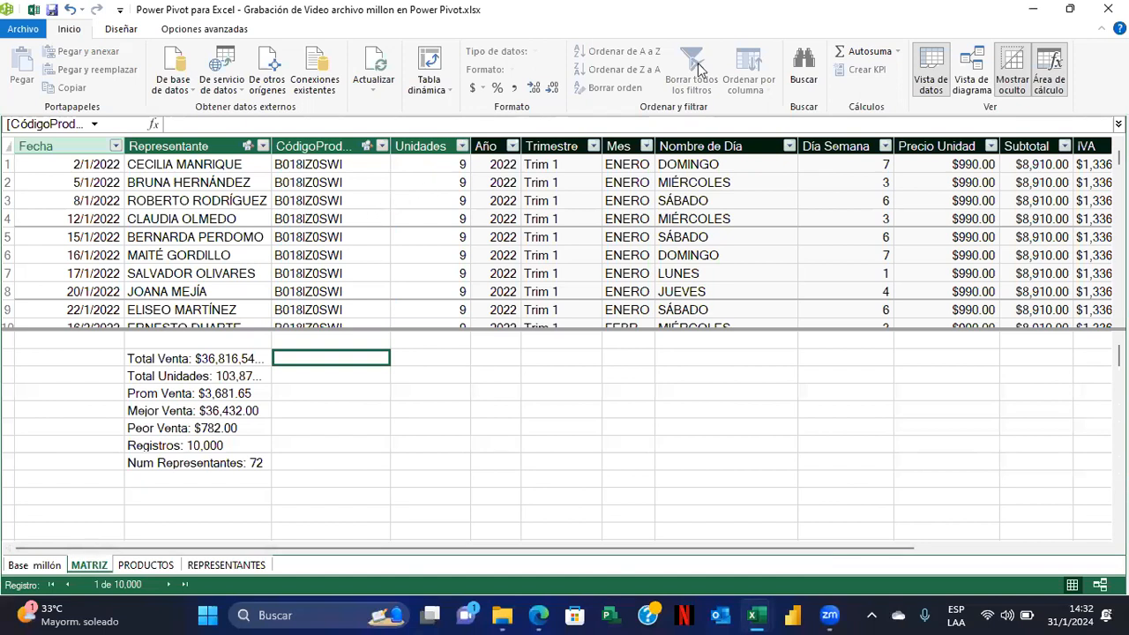
click(442, 92)
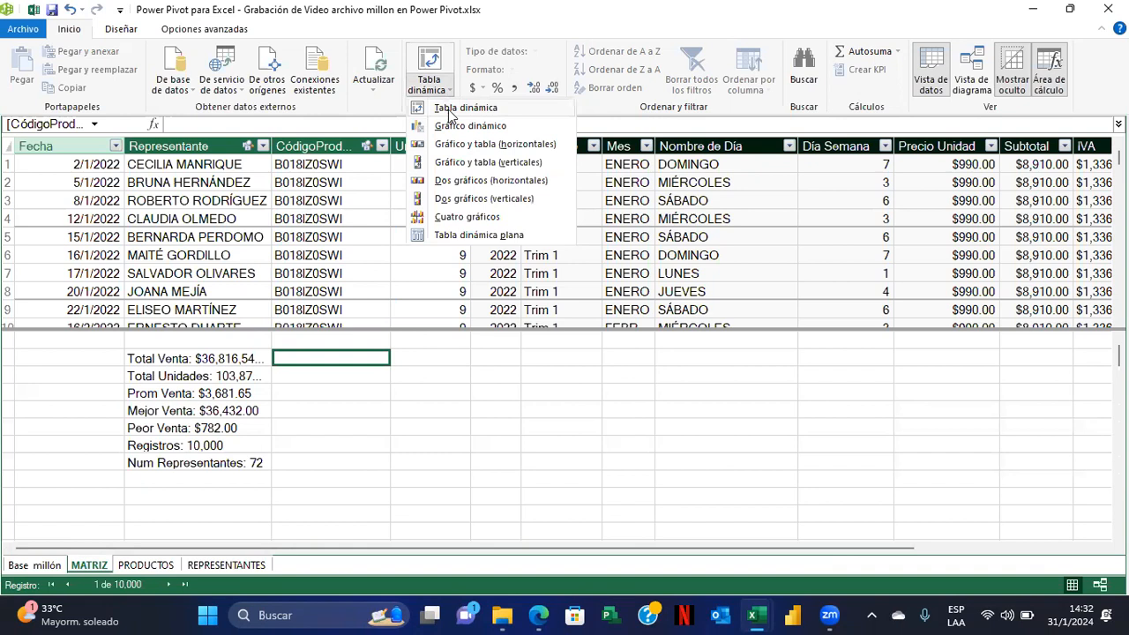
click(448, 109)
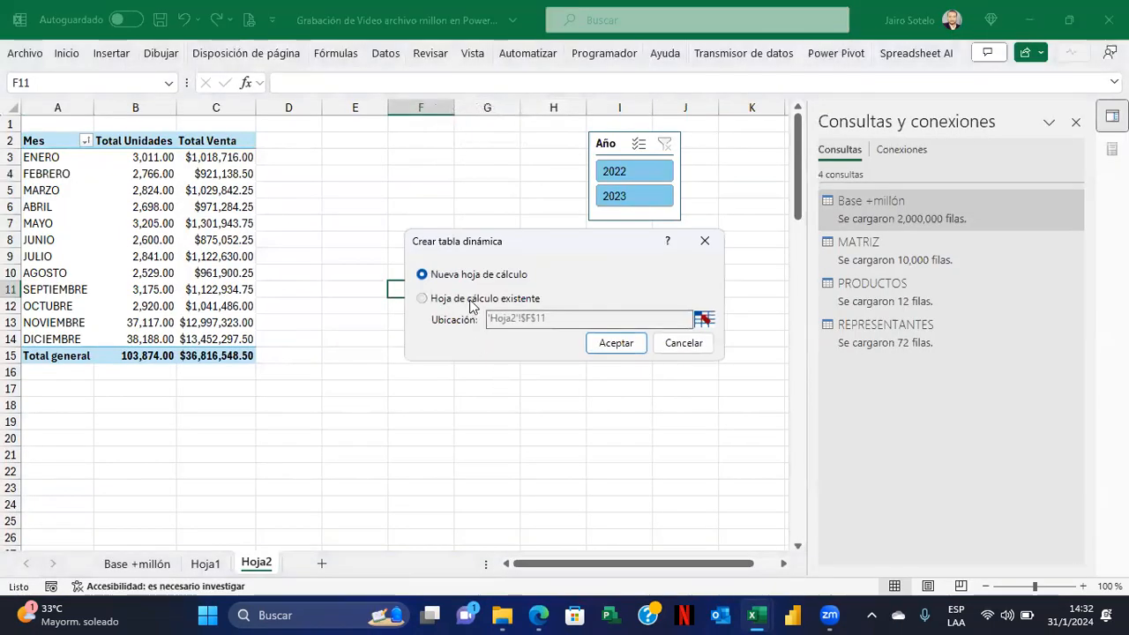
click(469, 300)
click(703, 319)
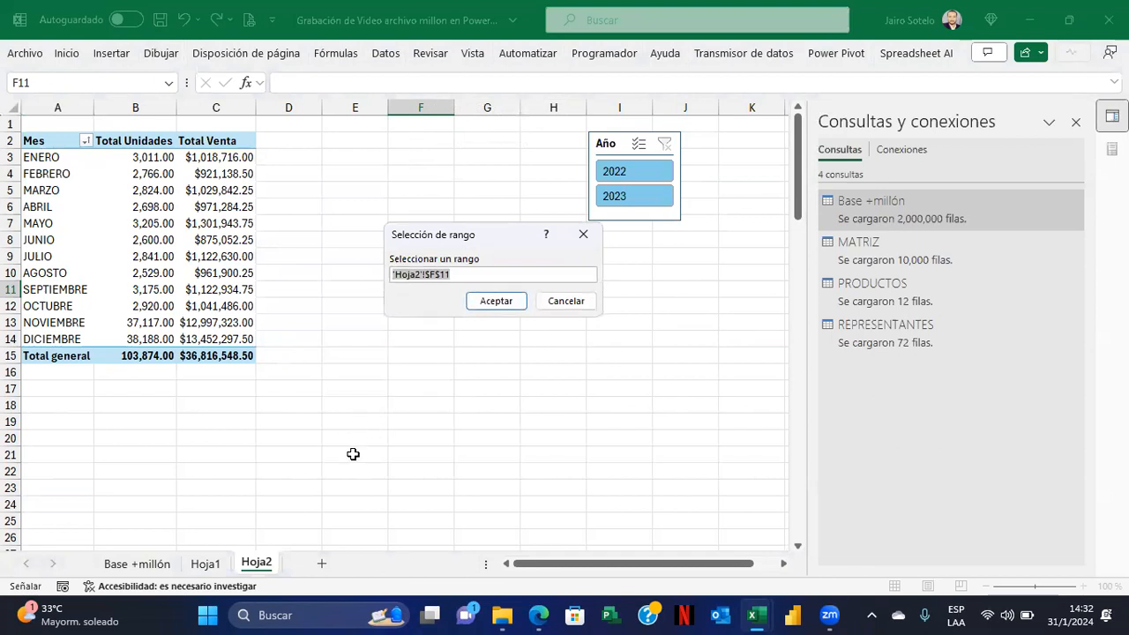
click(353, 453)
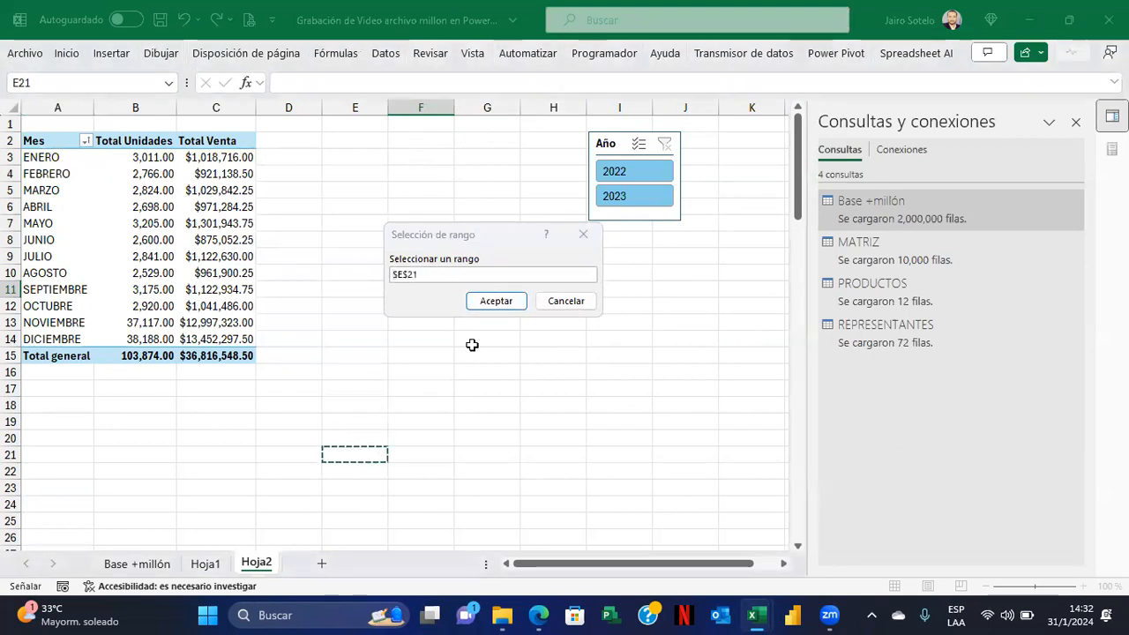
click(496, 300)
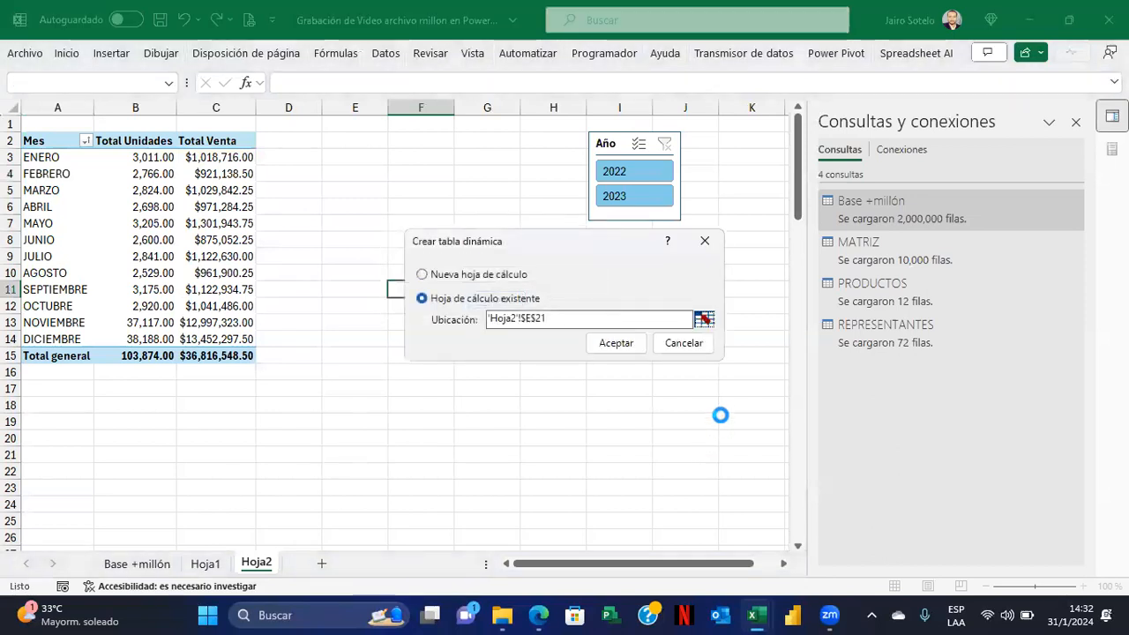
click(609, 343)
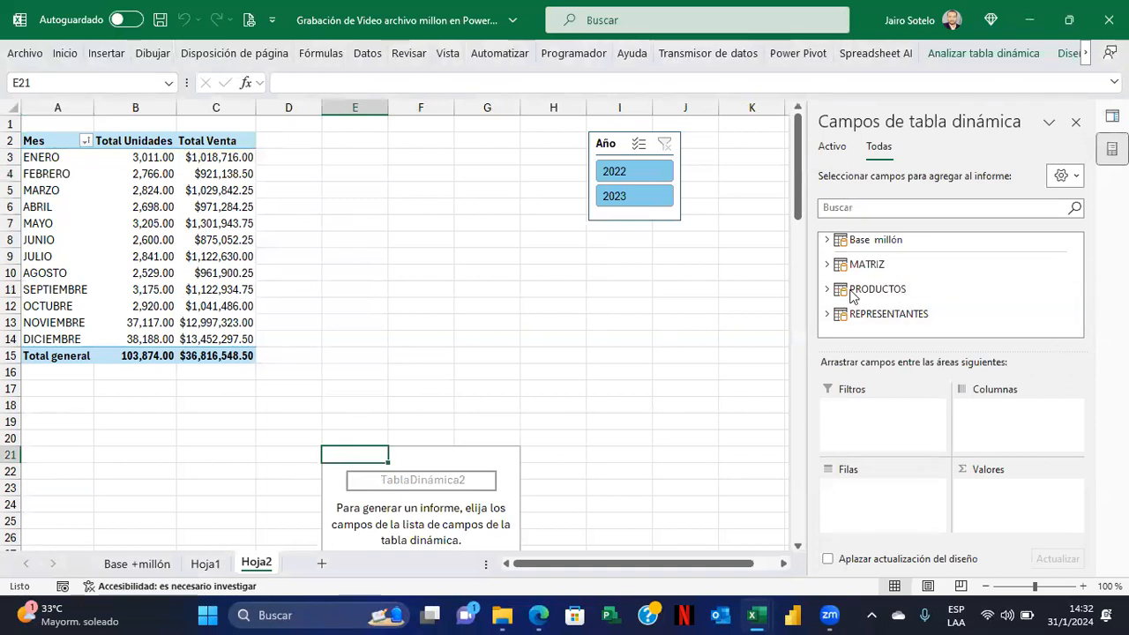
Add the MATRIZ measures Prom Venta, Mejor Venta and Peor Venta to the values of the new pivot table
click(827, 264)
click(1074, 329)
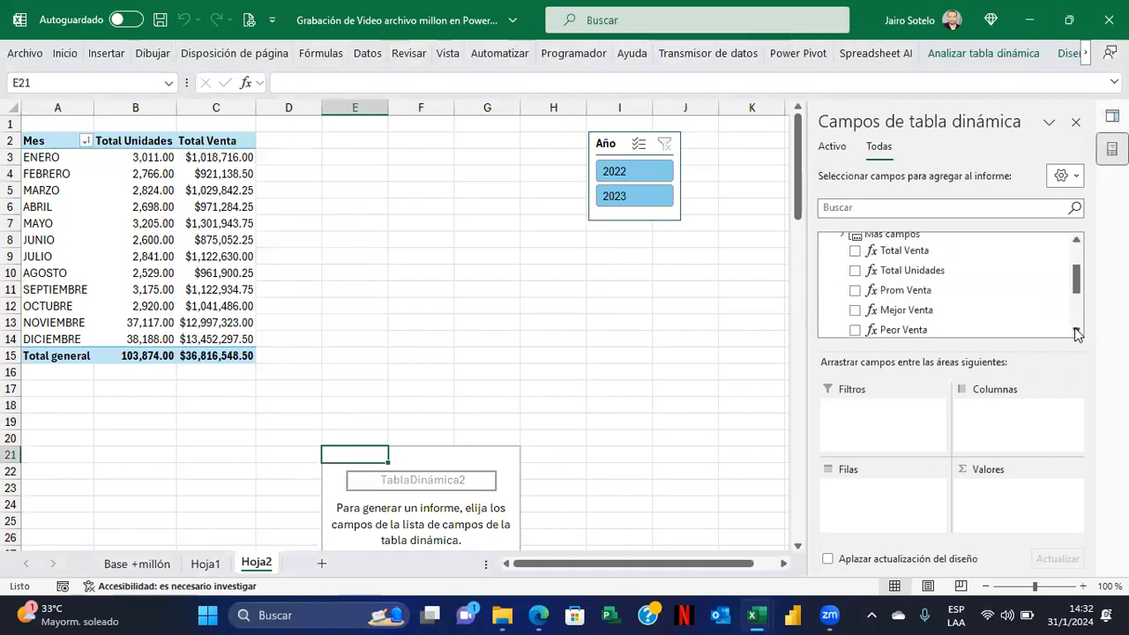
click(1074, 329)
click(1074, 329)
click(1075, 242)
click(1075, 242)
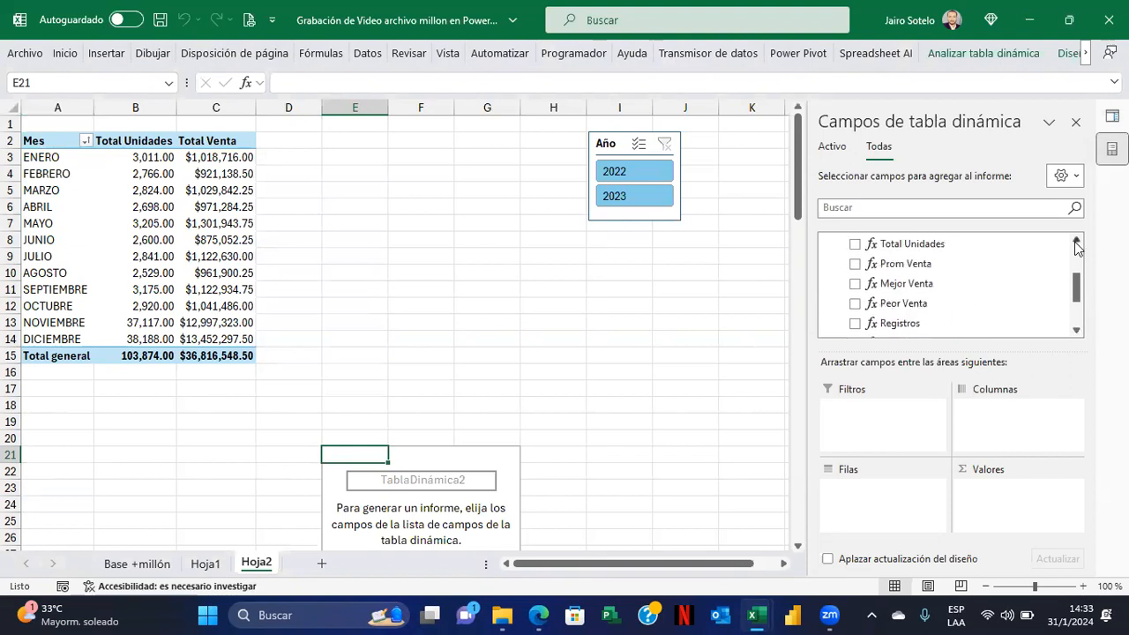
click(854, 263)
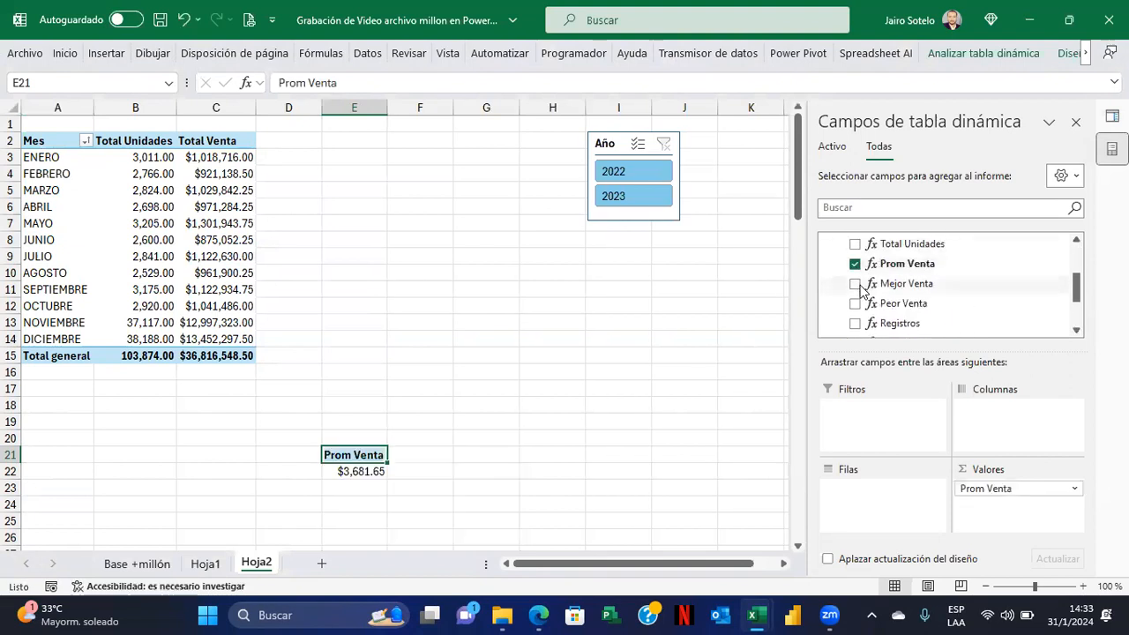
click(855, 283)
click(854, 303)
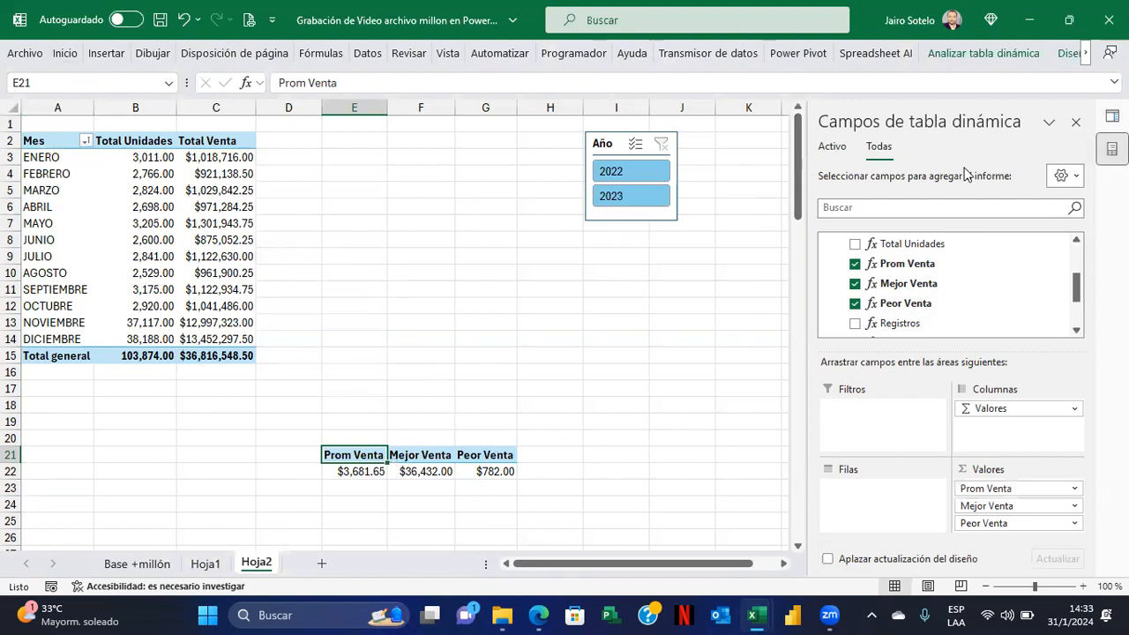
Draw a rectangle of about 4.42 × 1.72 cm over columns E to G, just below row 2, between the month pivot table and the slicer
drag(807, 367, 885, 352)
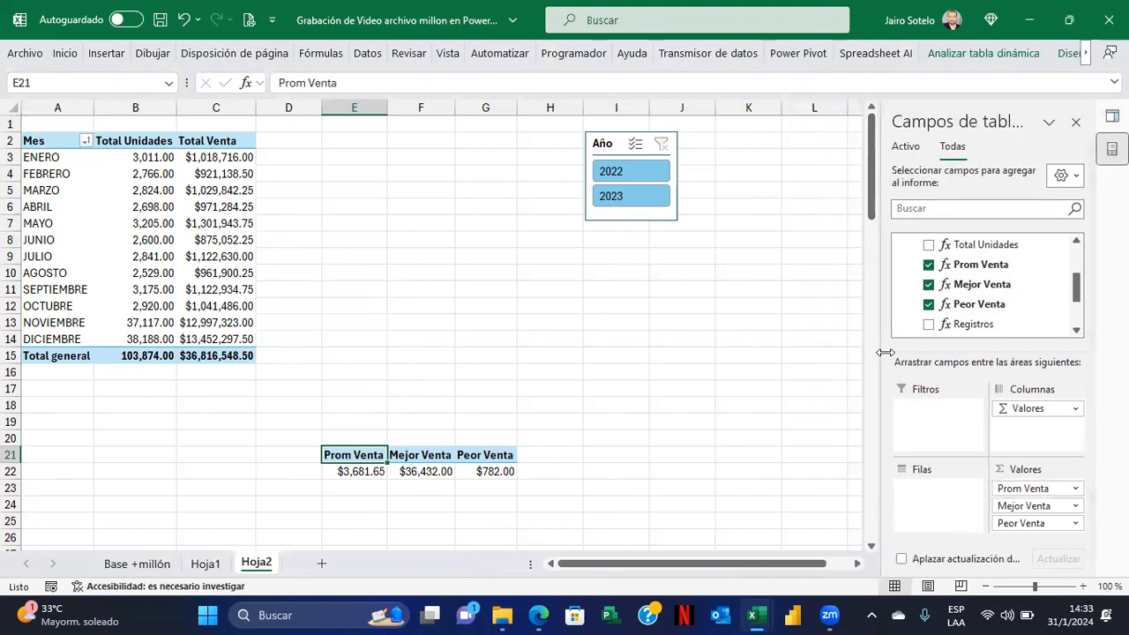
click(75, 55)
double_click(79, 54)
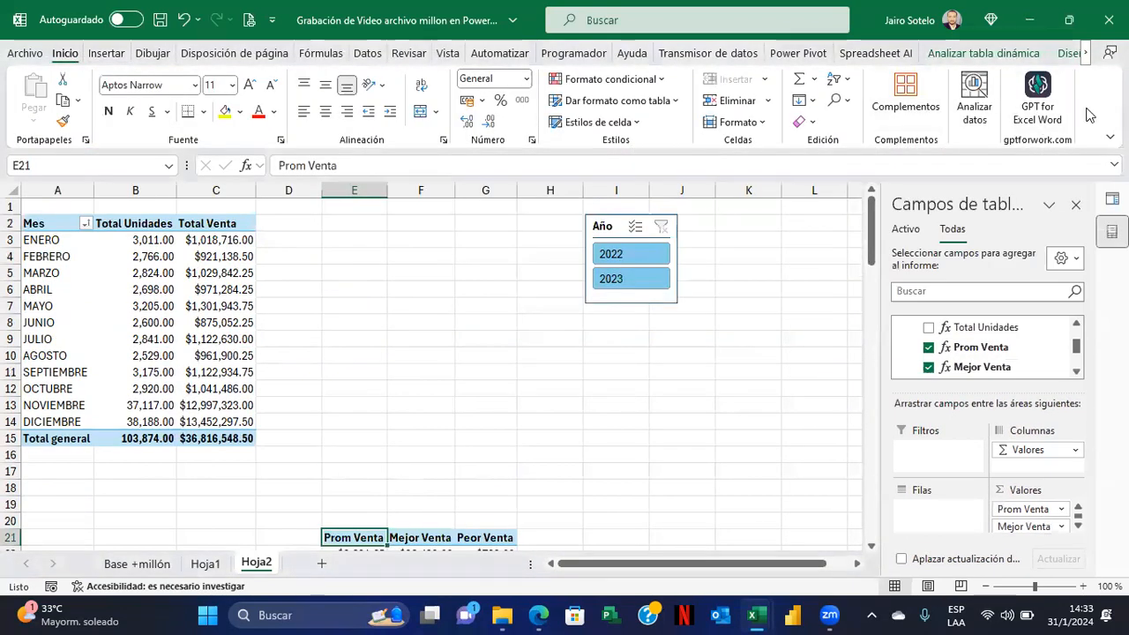
click(106, 54)
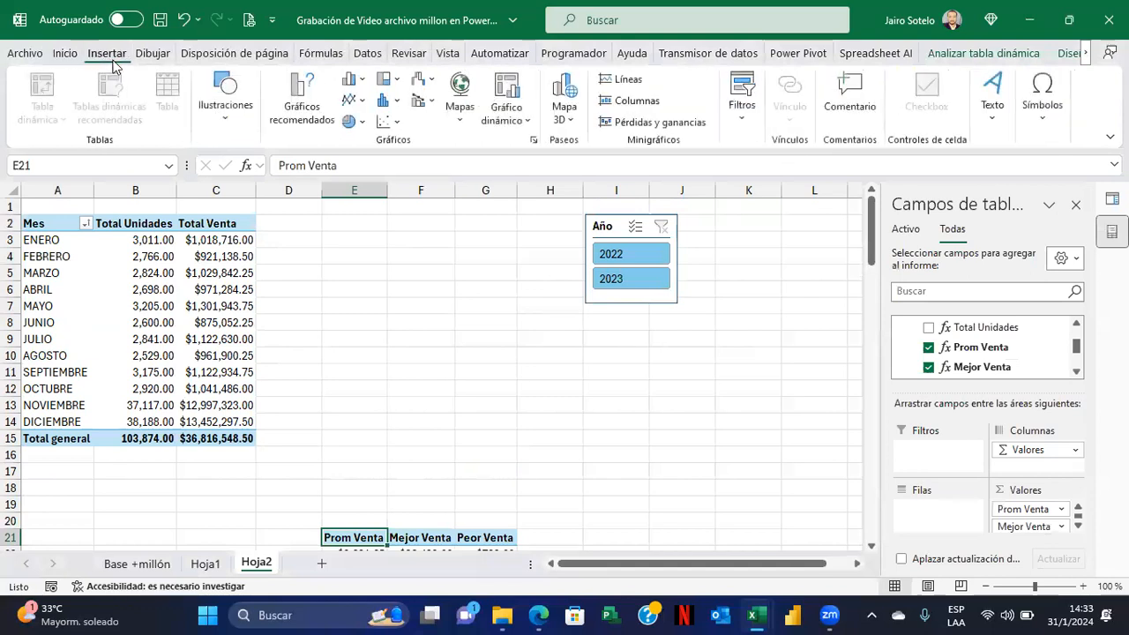
click(226, 123)
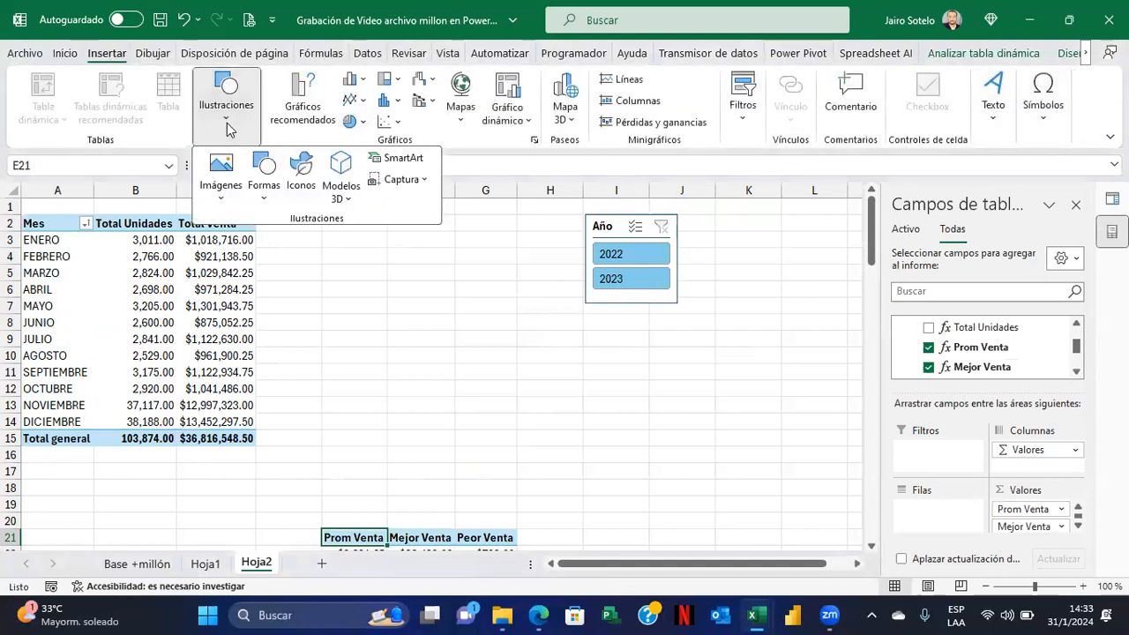
click(263, 202)
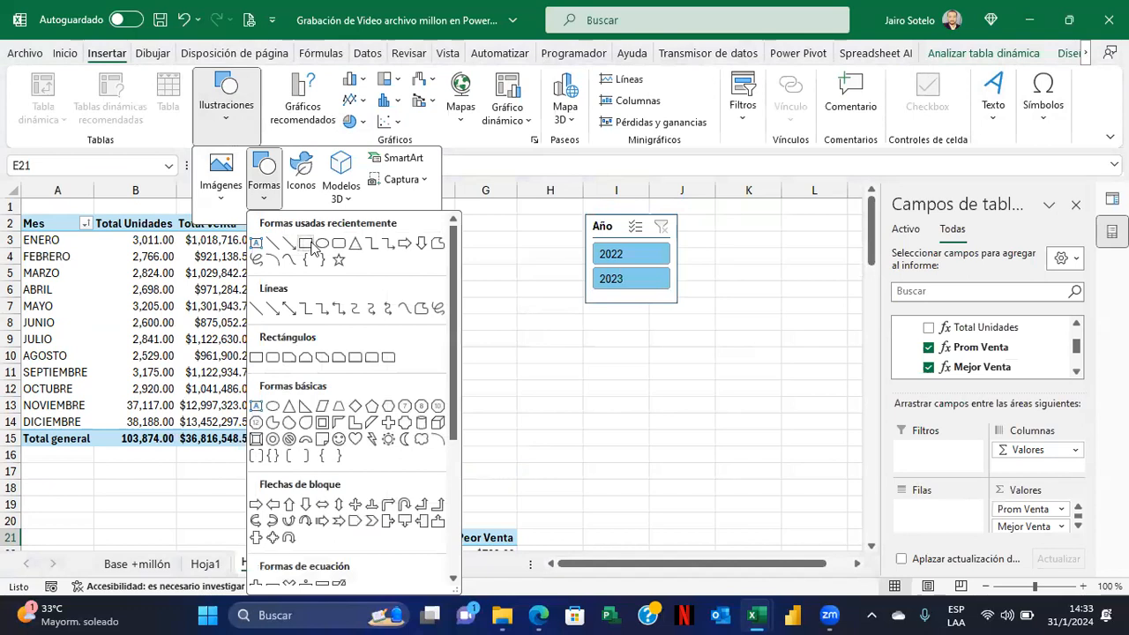
click(308, 246)
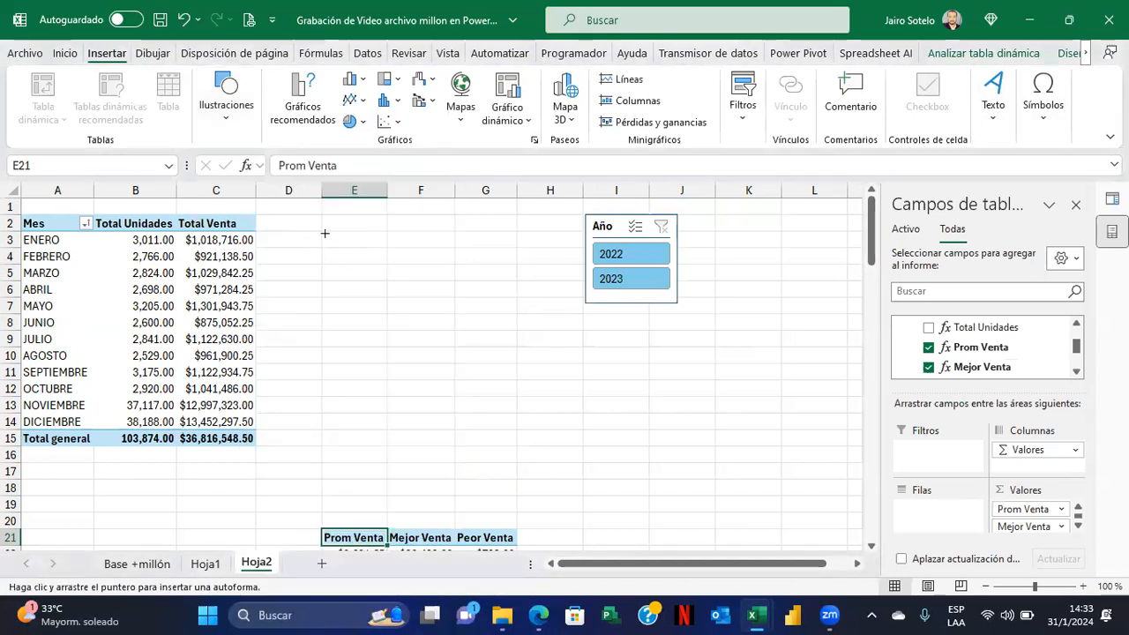
drag(324, 227, 462, 282)
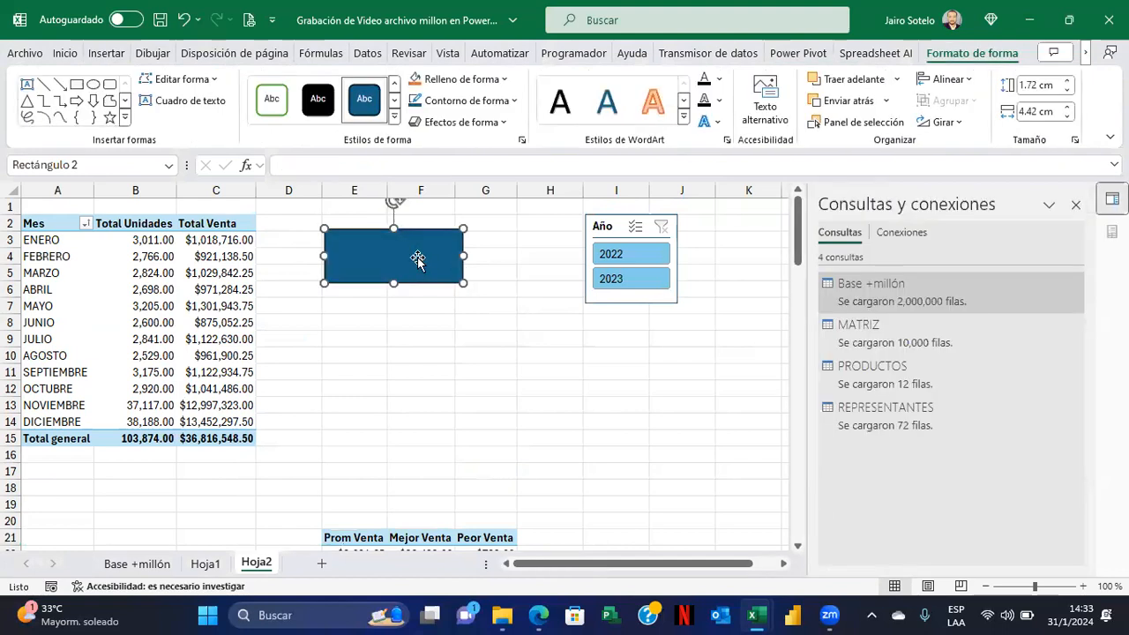
Duplicate the rectangle twice and stack the copies directly below it with even spacing
drag(420, 269, 415, 333)
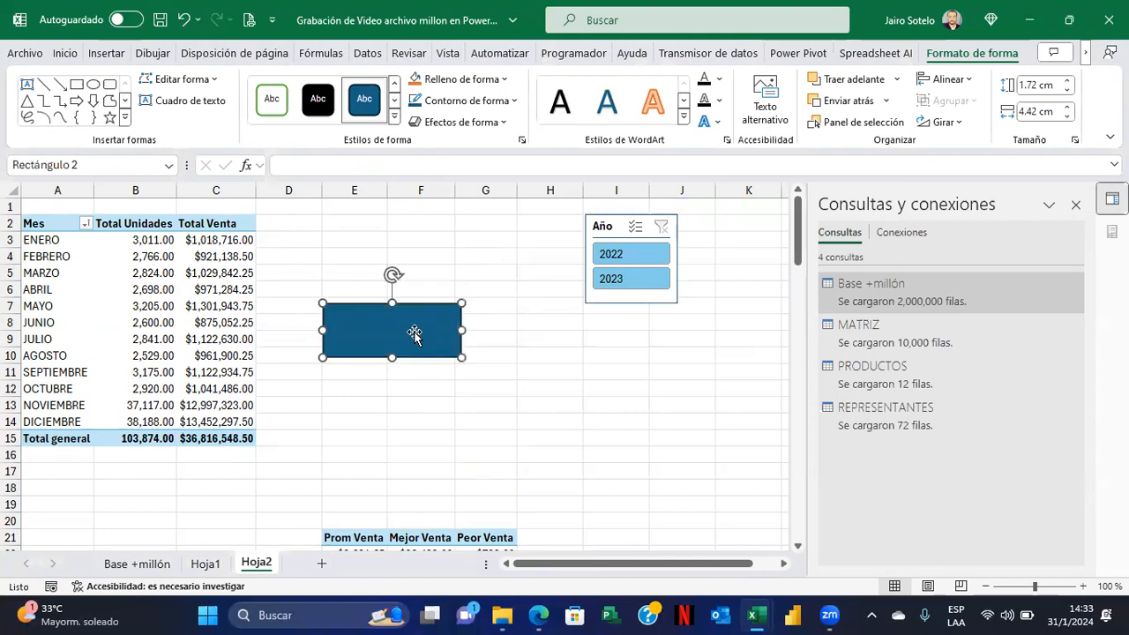
key(ctrl+z)
drag(409, 266, 406, 421)
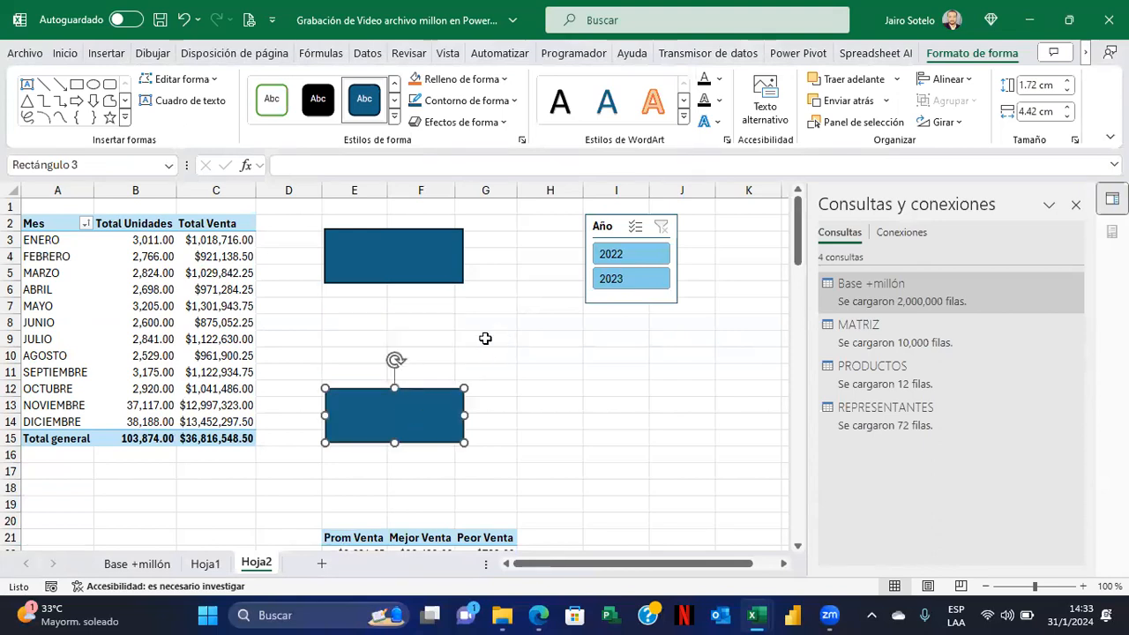
key(ctrl+z)
drag(413, 337, 407, 424)
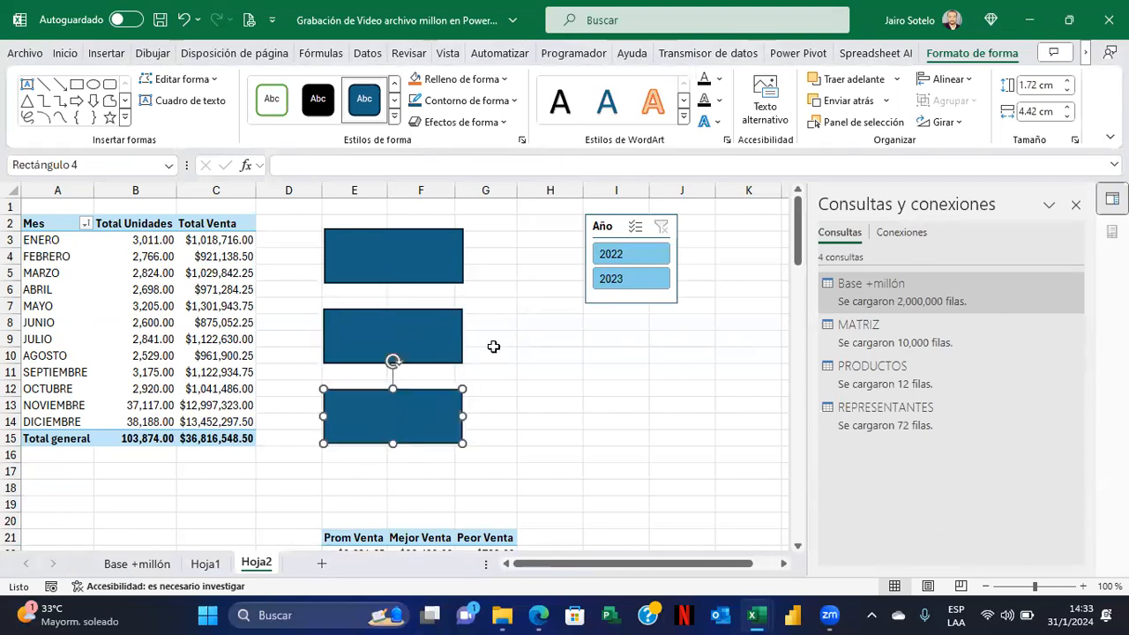
click(490, 340)
click(427, 266)
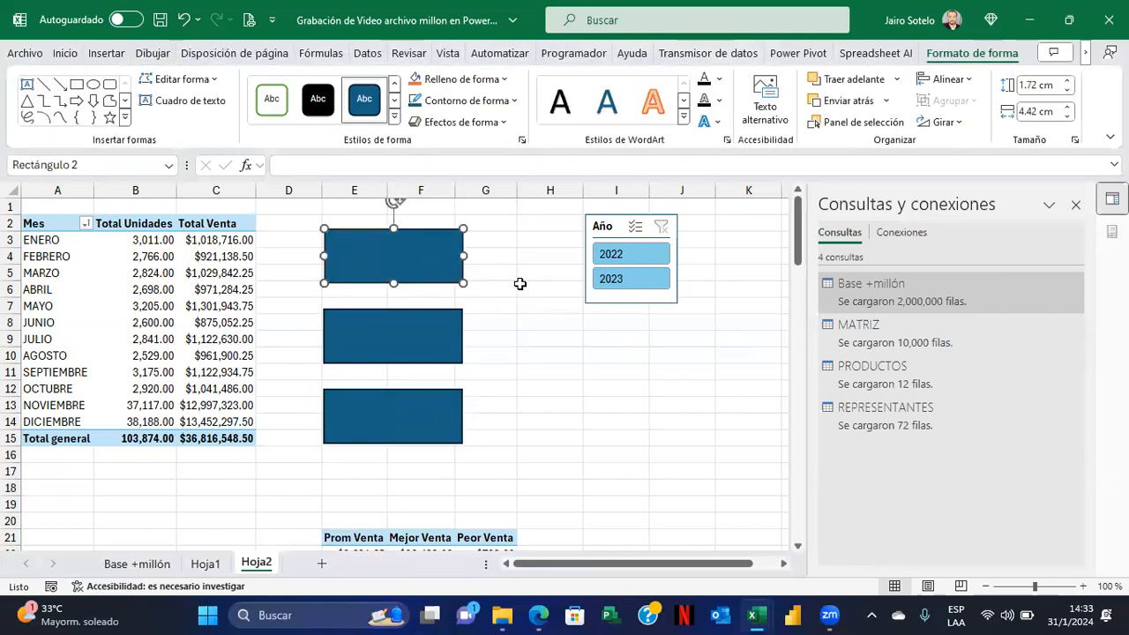
click(529, 319)
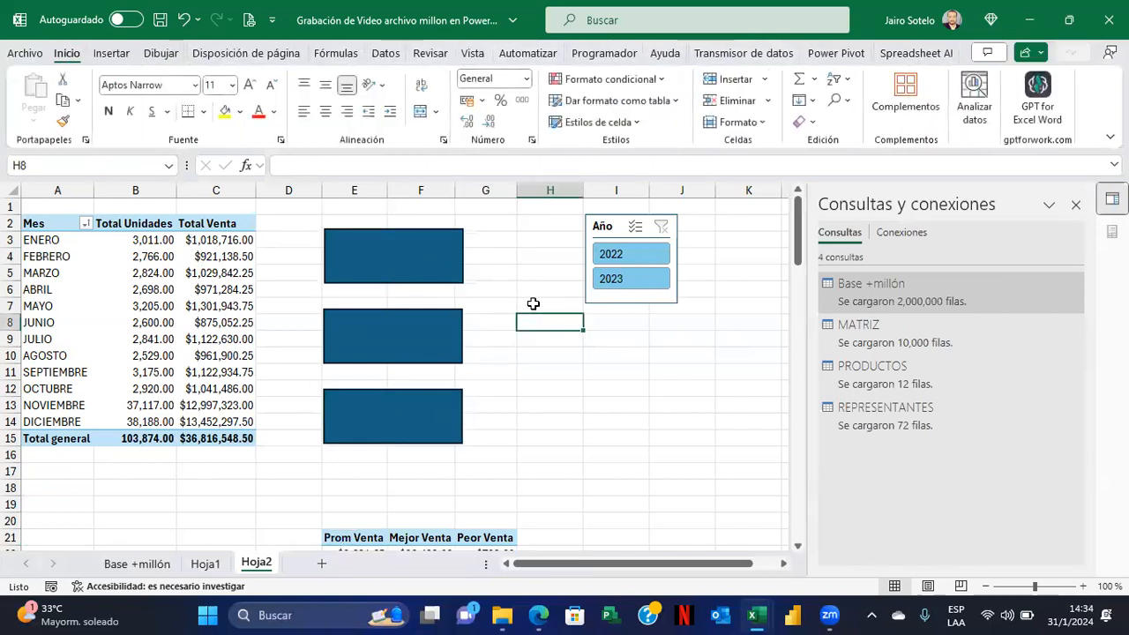
Try to link the top rectangle to the Prom Venta value through an IMPORTARDATOSDINAMICOS formula that points to the pivot table
click(419, 250)
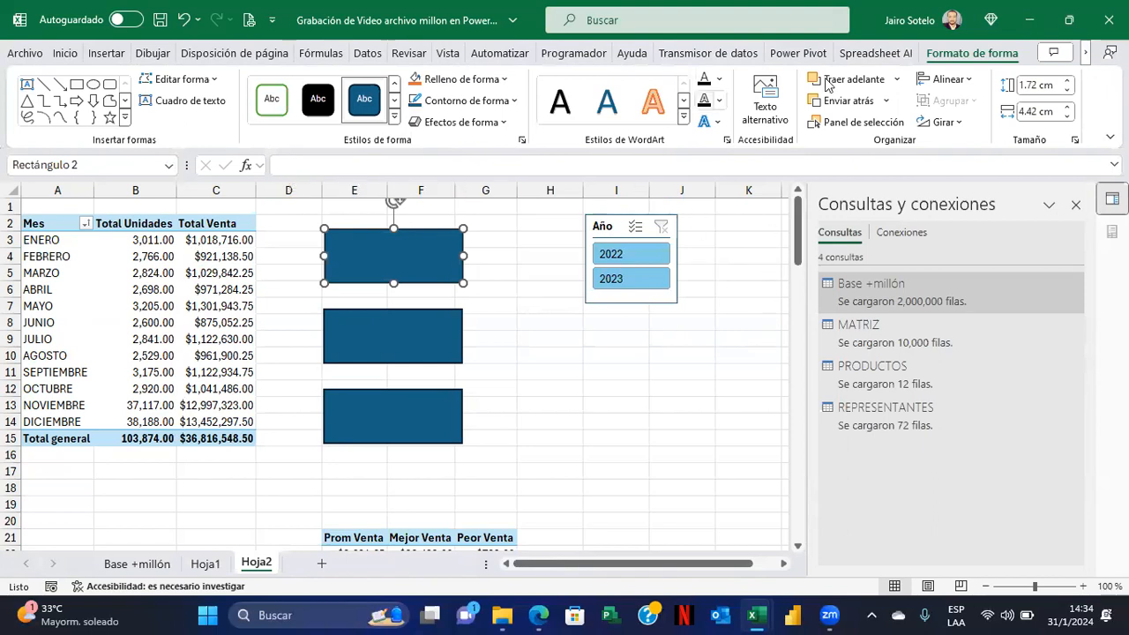
double_click(983, 55)
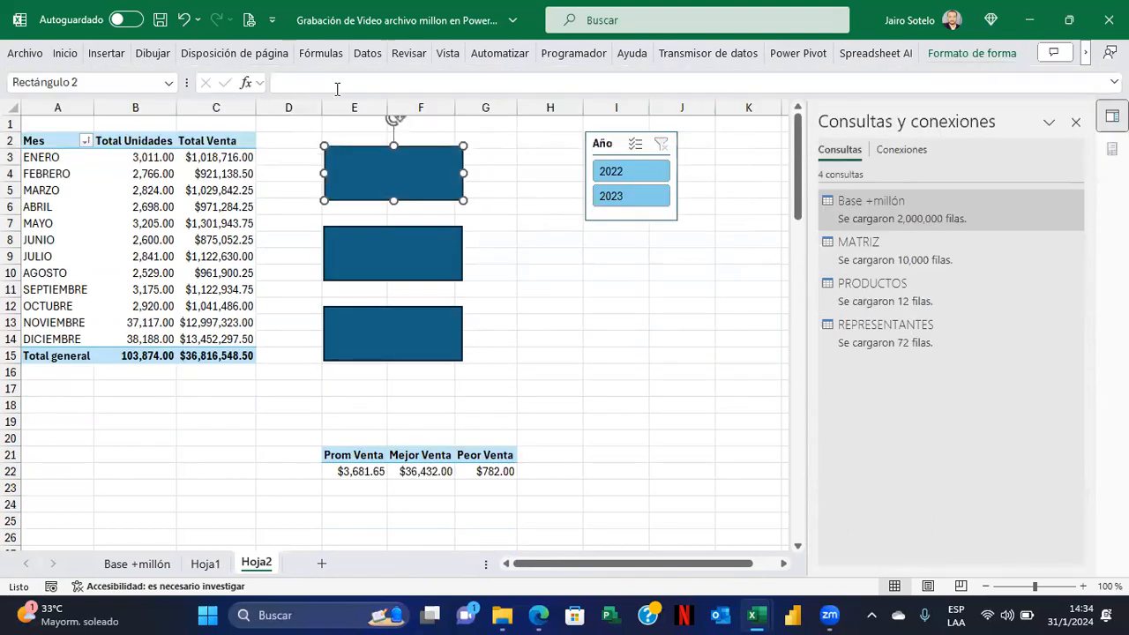
click(333, 83)
click(390, 188)
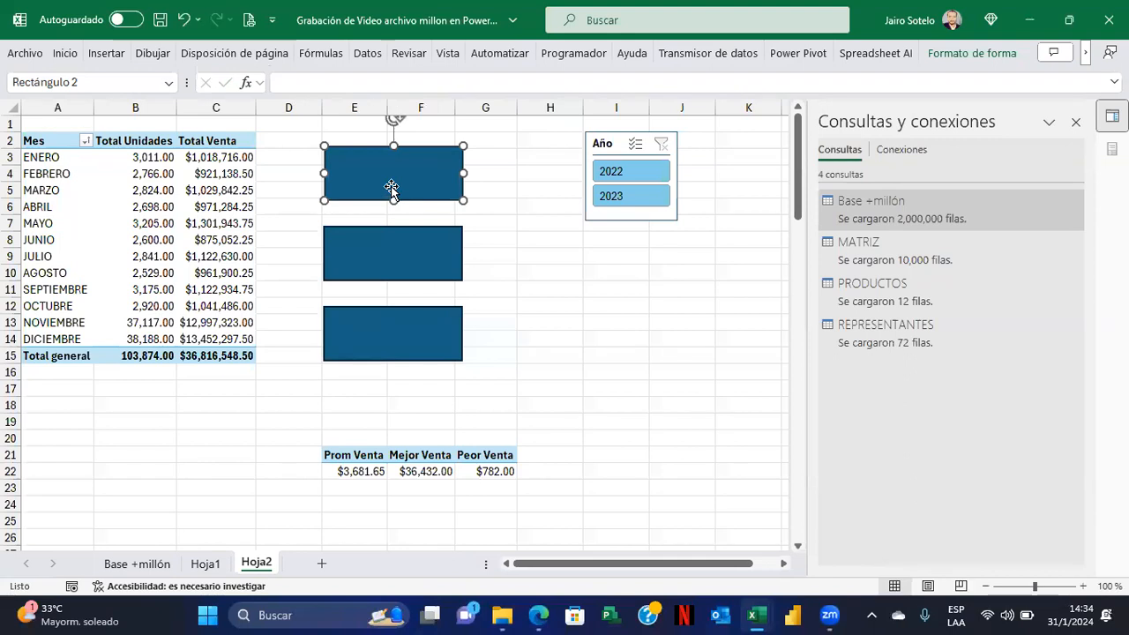
click(328, 83)
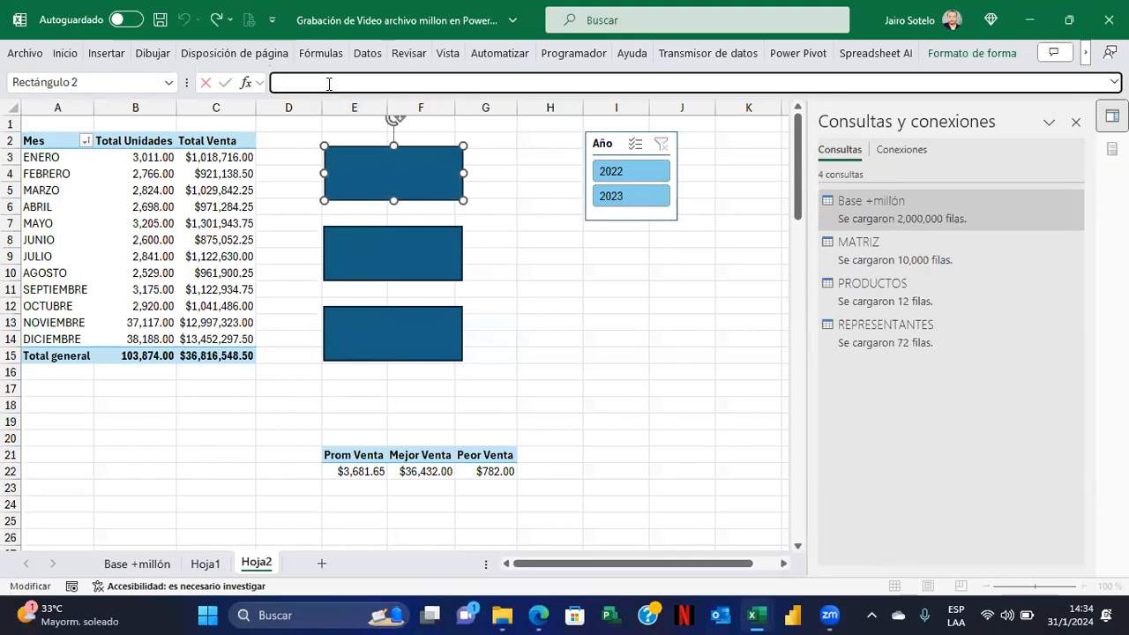
text(=)
click(353, 472)
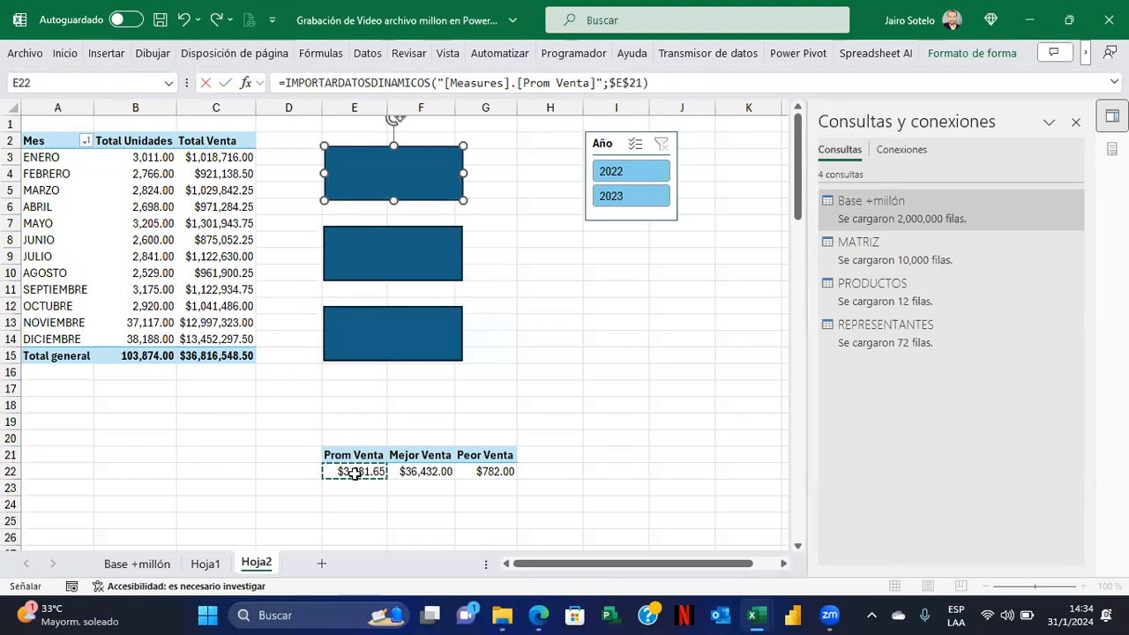
key(Return)
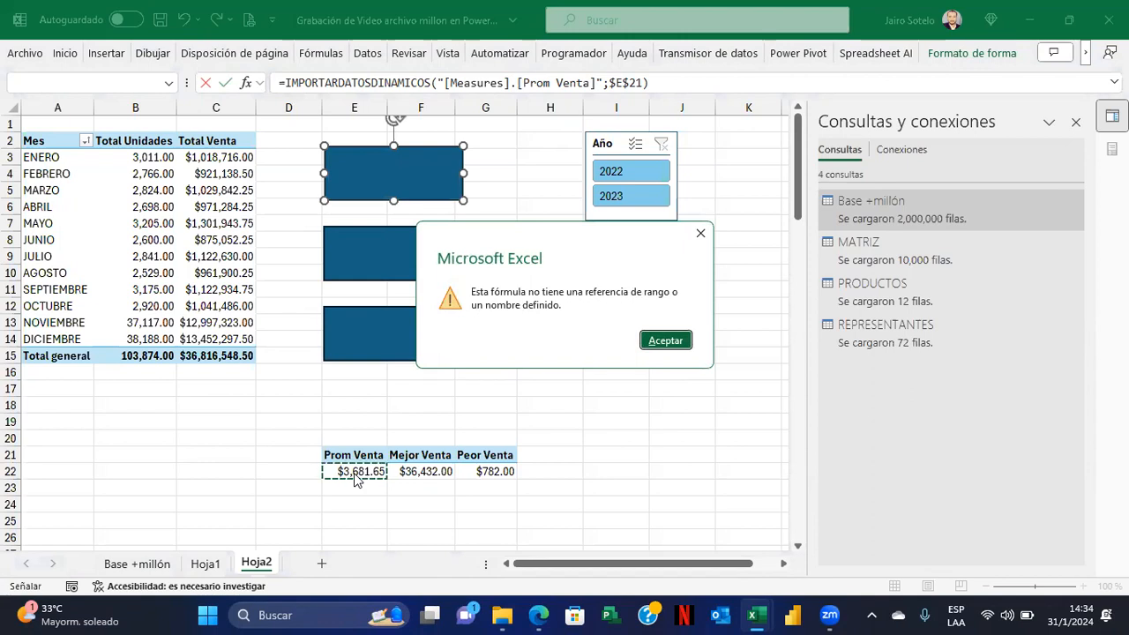
click(700, 233)
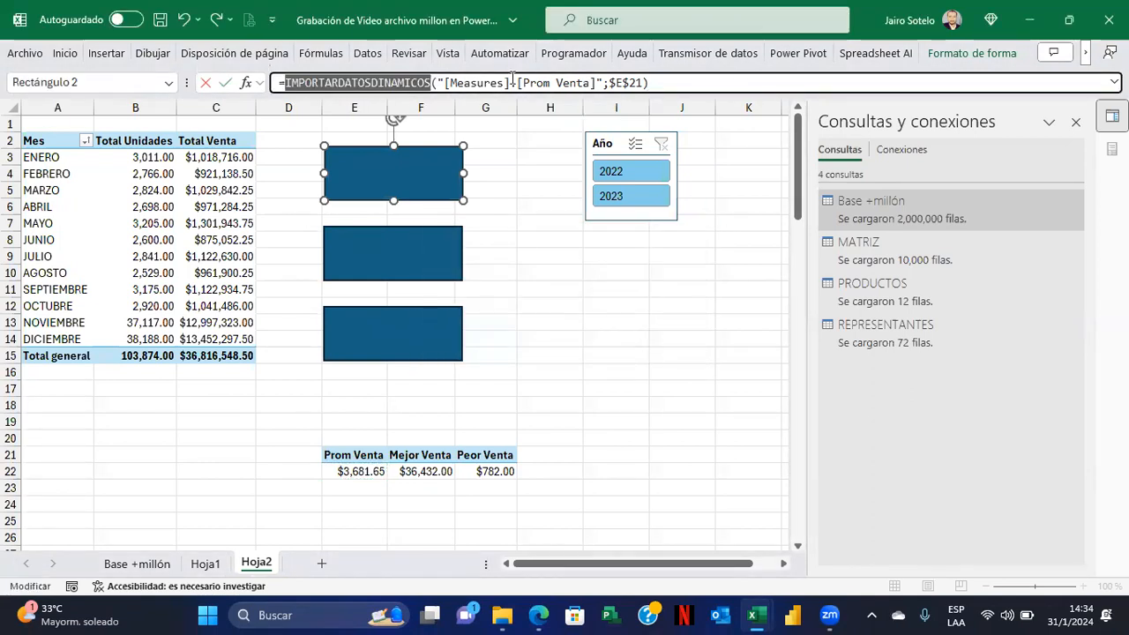
Replace the top rectangle's formula with the direct cell reference =E22, the Prom Venta value
drag(679, 85, 291, 82)
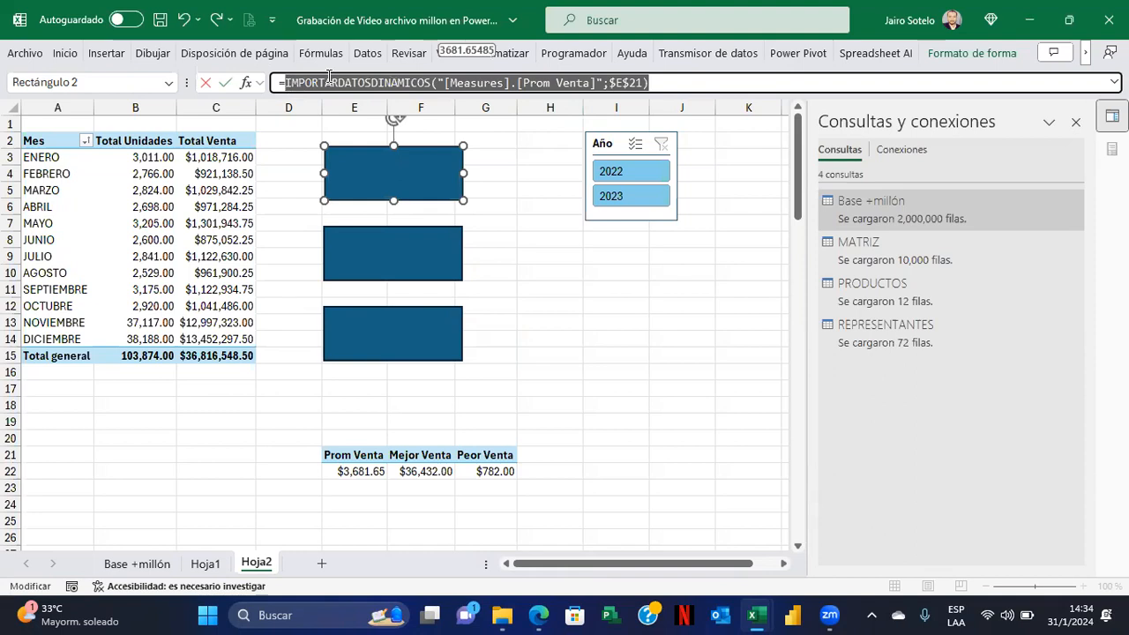
key(Delete)
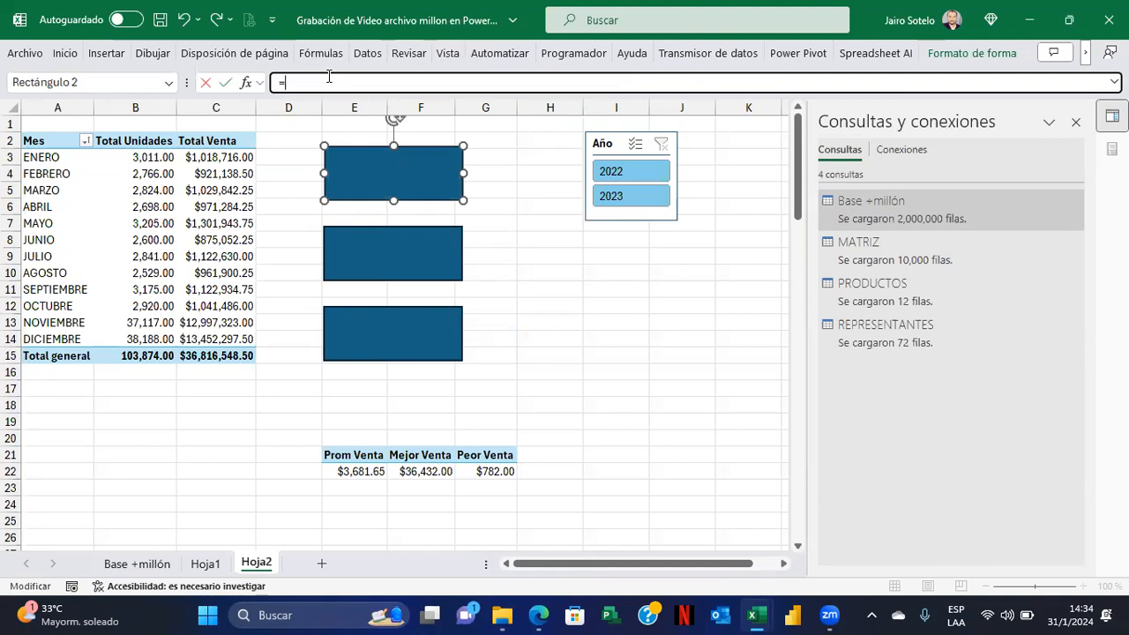
text(E)
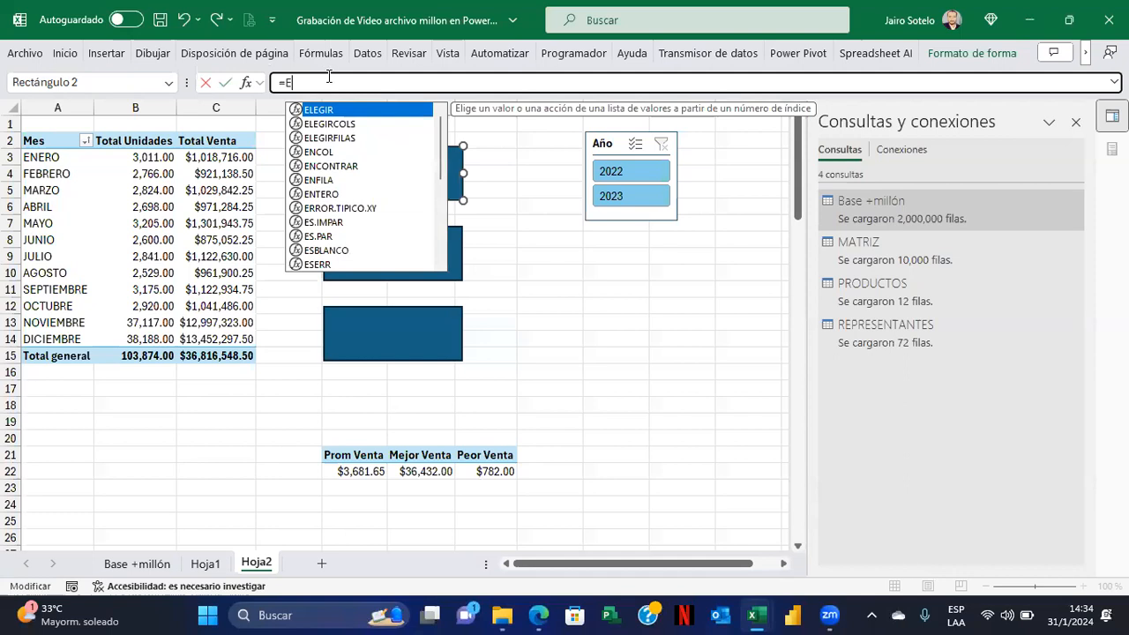
text(22)
key(Return)
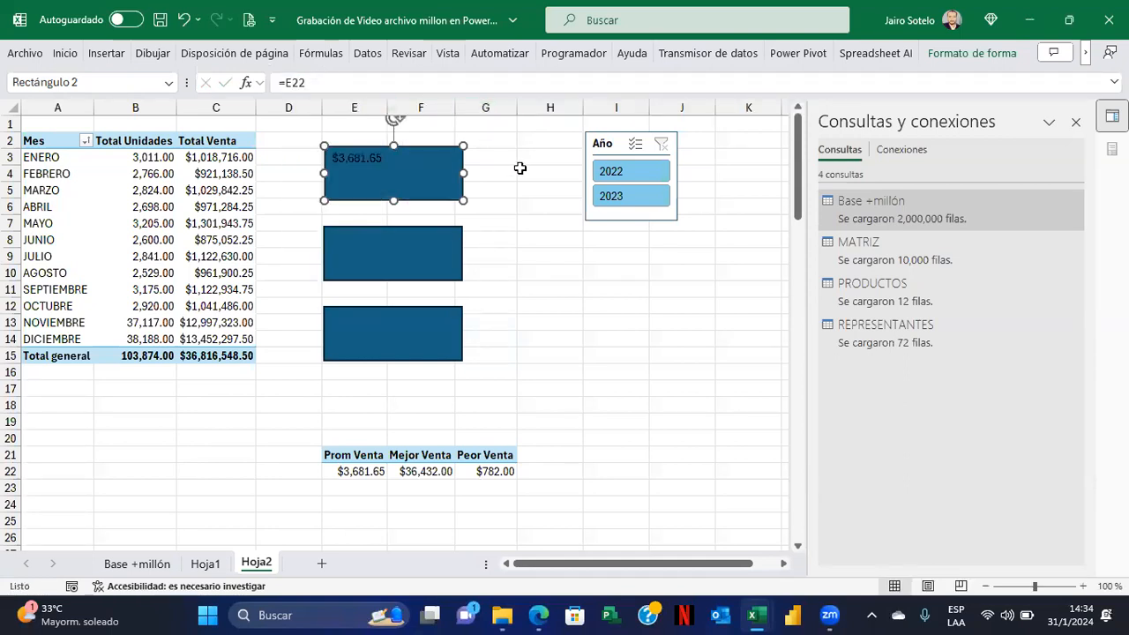
Link the middle rectangle to the Mejor Venta value with the formula =F22
click(406, 255)
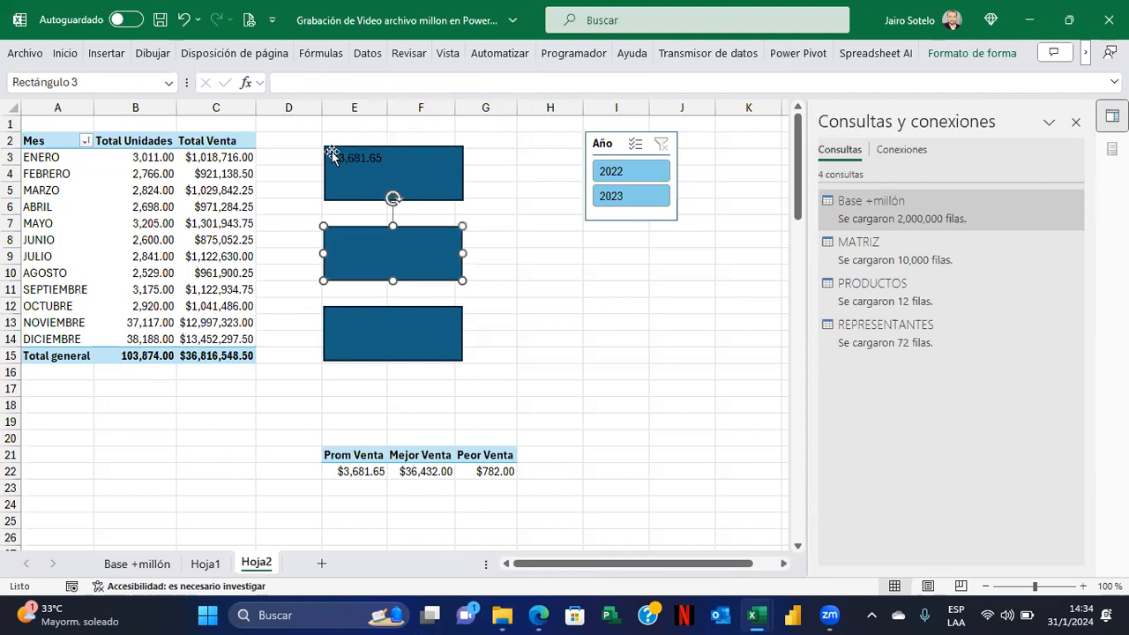
click(314, 83)
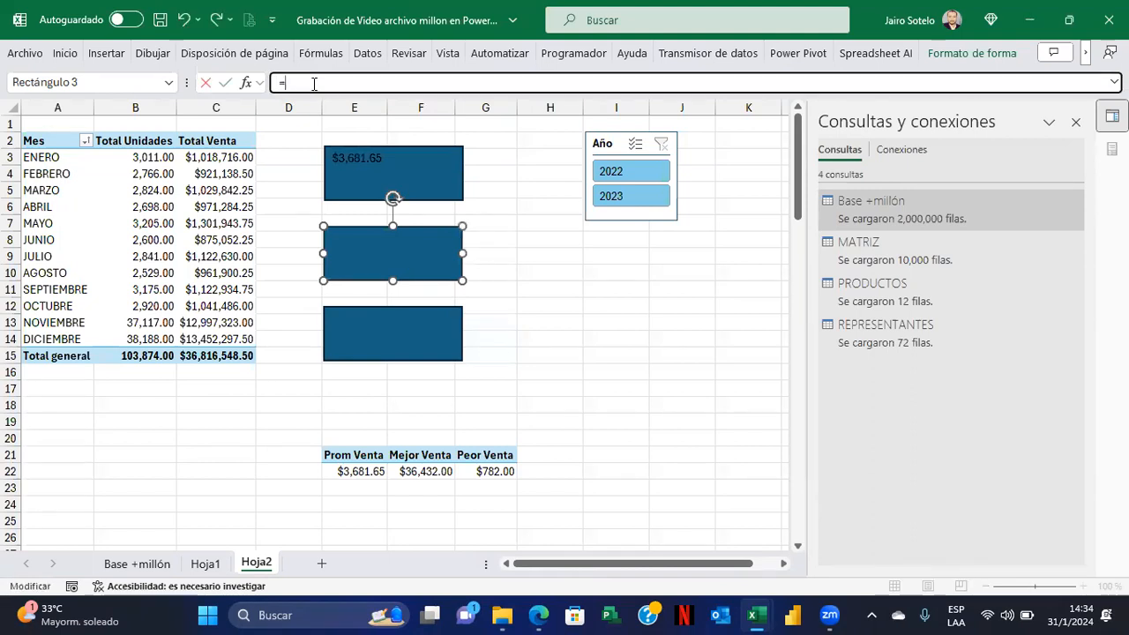
text(=F22)
key(Return)
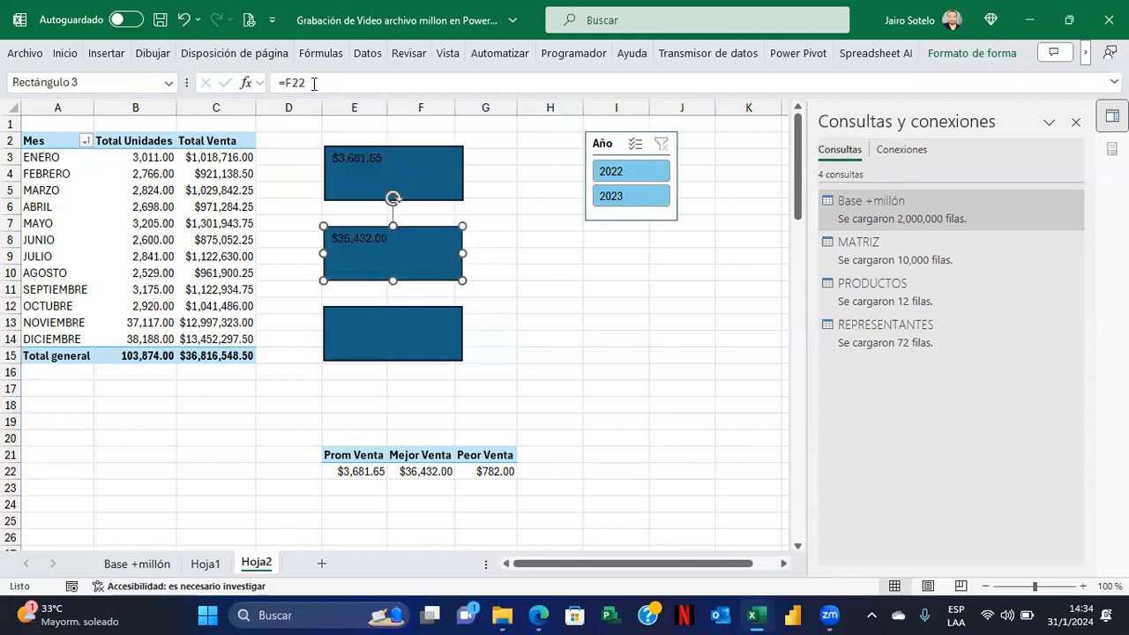
Link the bottom rectangle to the Peor Venta value with the formula =G22
click(402, 324)
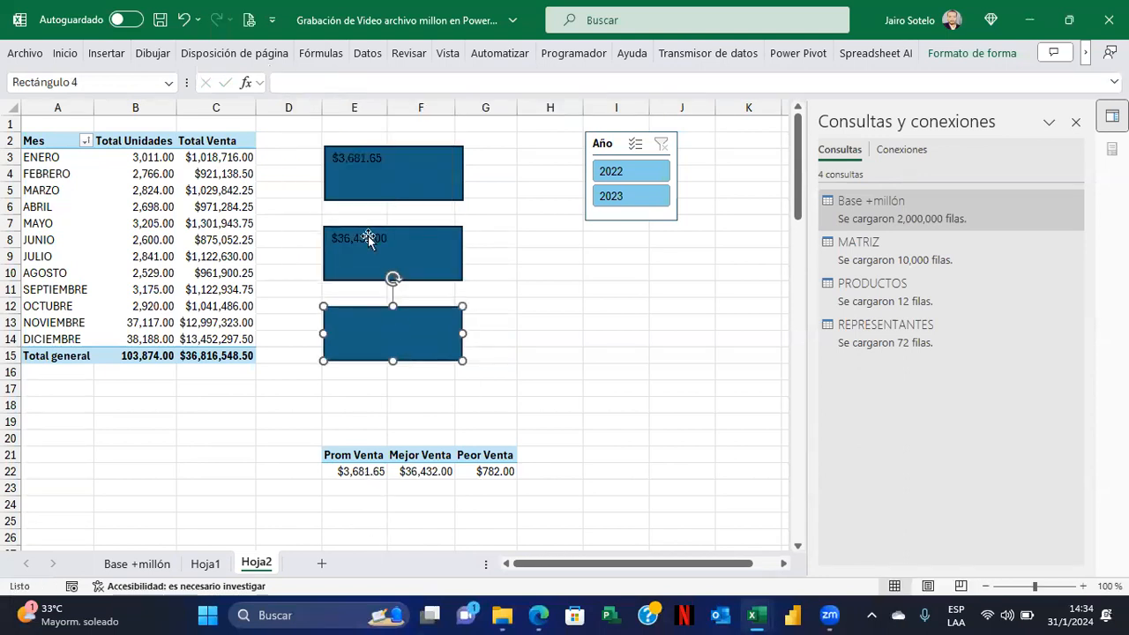
click(302, 85)
text(=)
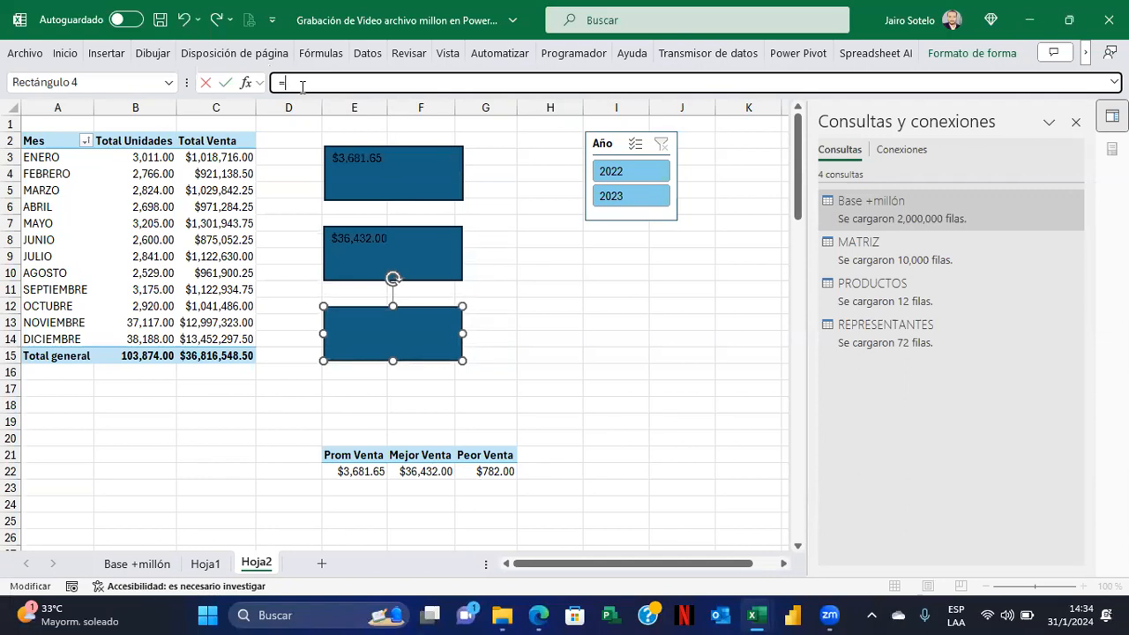
text(G22)
key(Return)
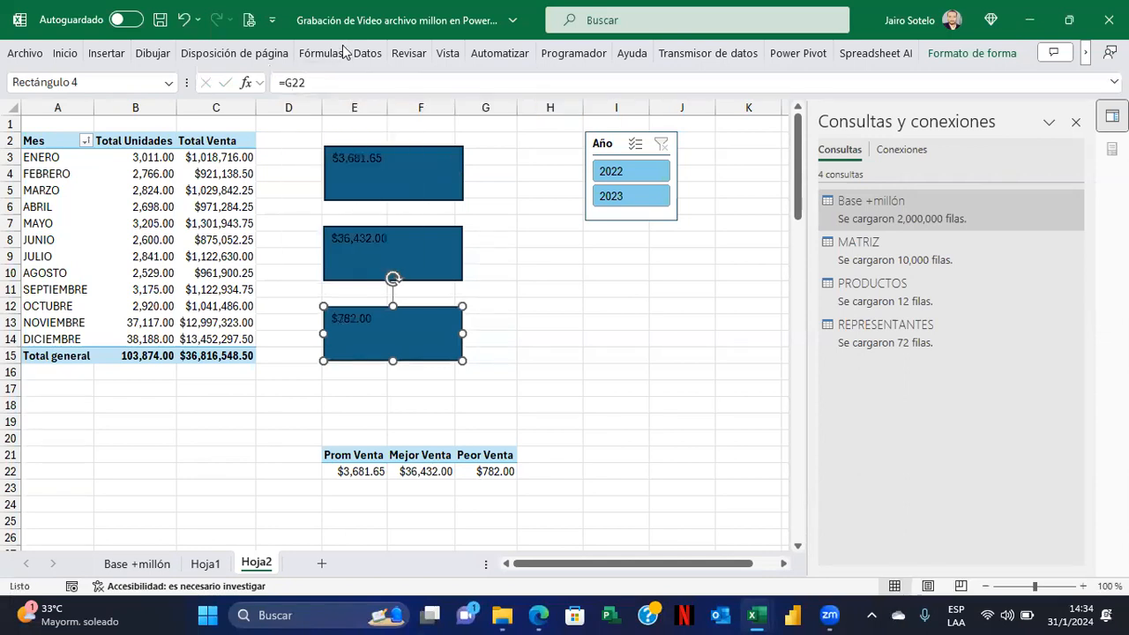
Select all three rectangles together and centre their text both horizontally and vertically
click(971, 53)
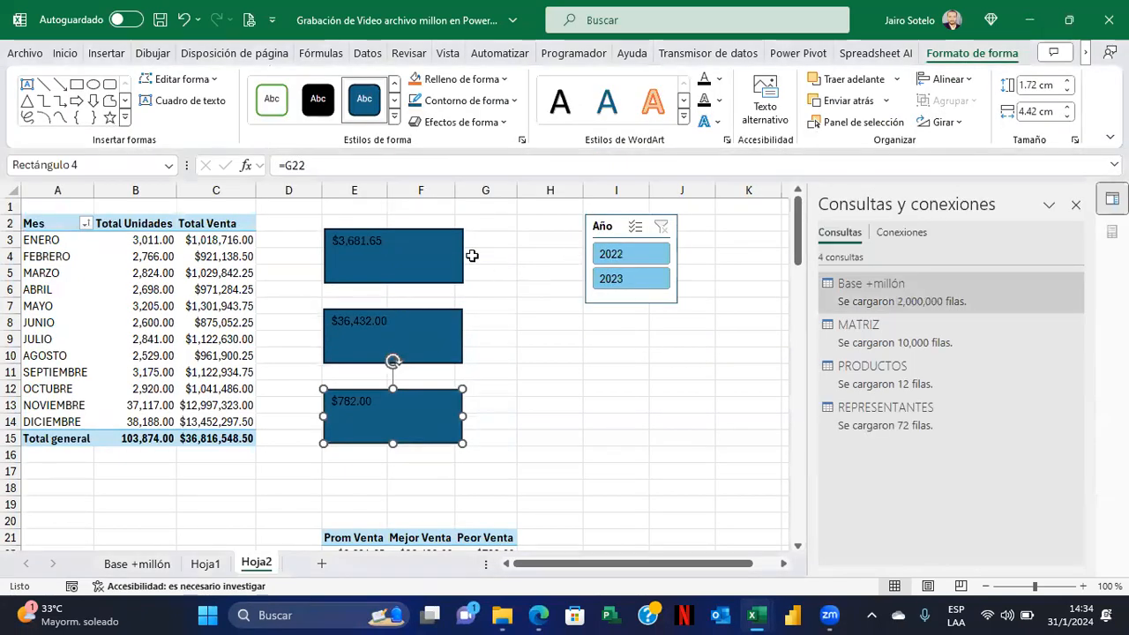
click(390, 240)
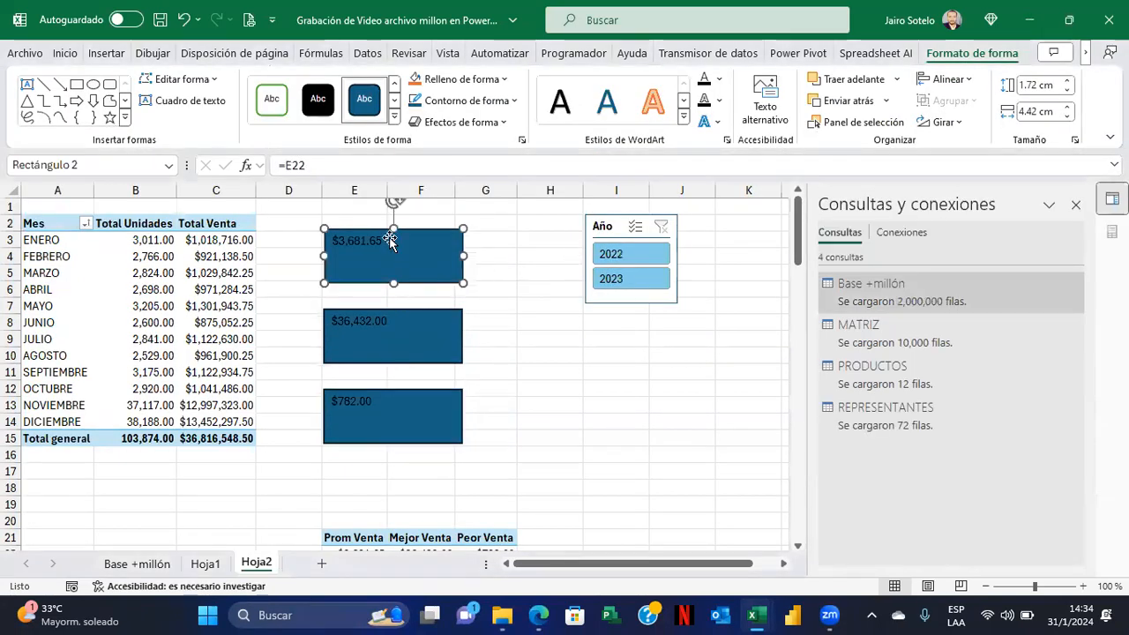
shift+click(406, 325)
shift+click(408, 406)
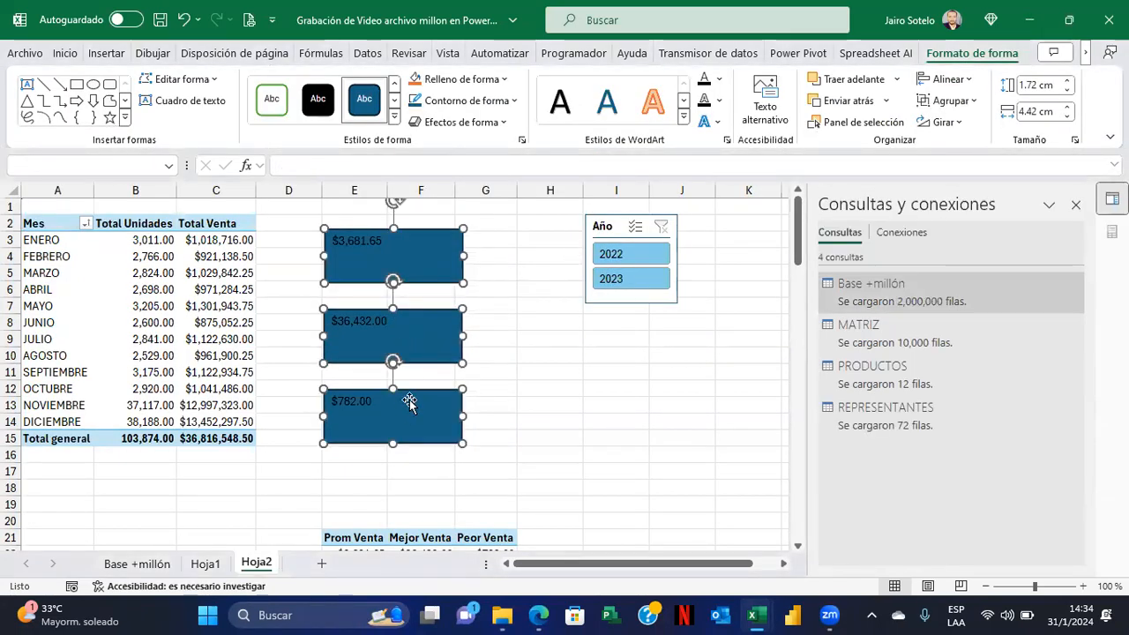
click(68, 54)
click(324, 112)
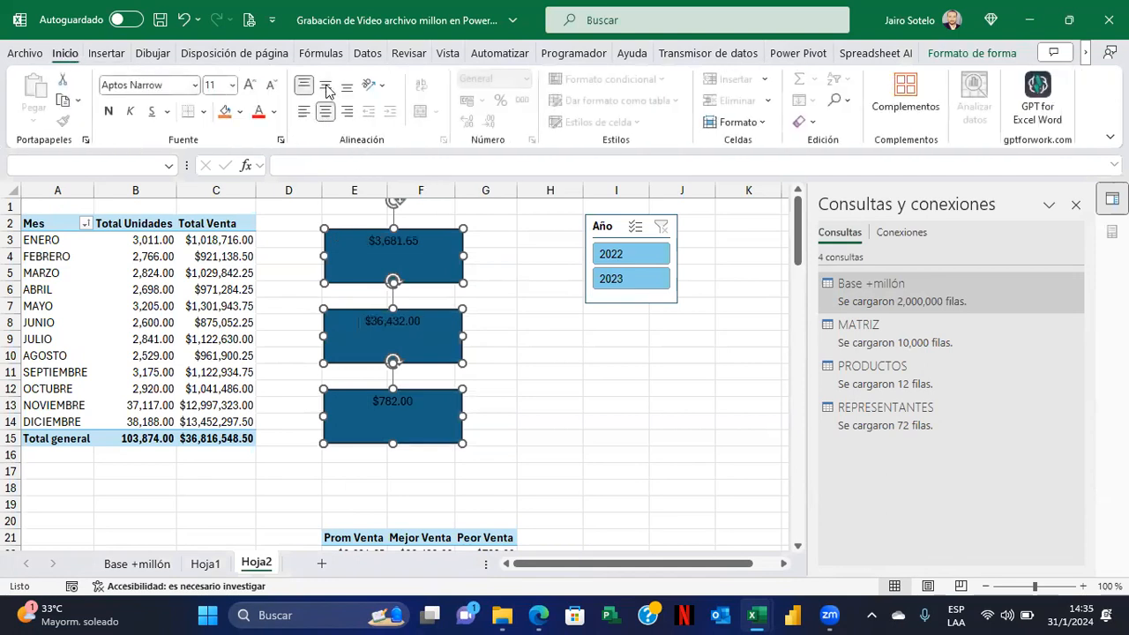
click(325, 84)
Enlarge the text of the three selected rectangles to size 18 and make its font colour white
click(249, 84)
click(248, 85)
click(249, 84)
click(249, 85)
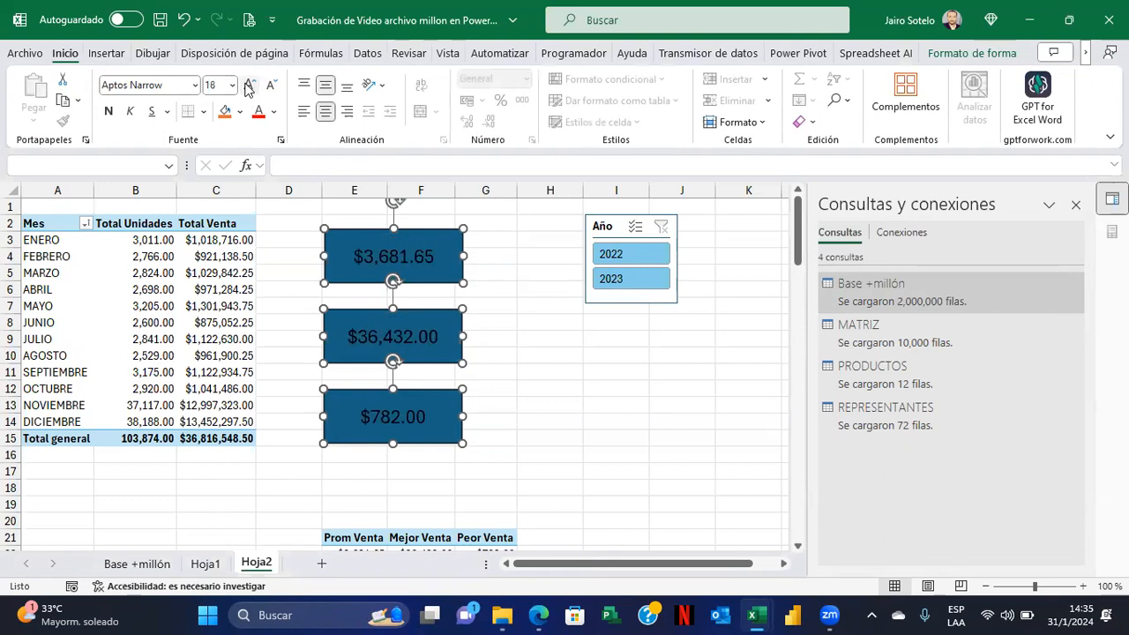
click(273, 114)
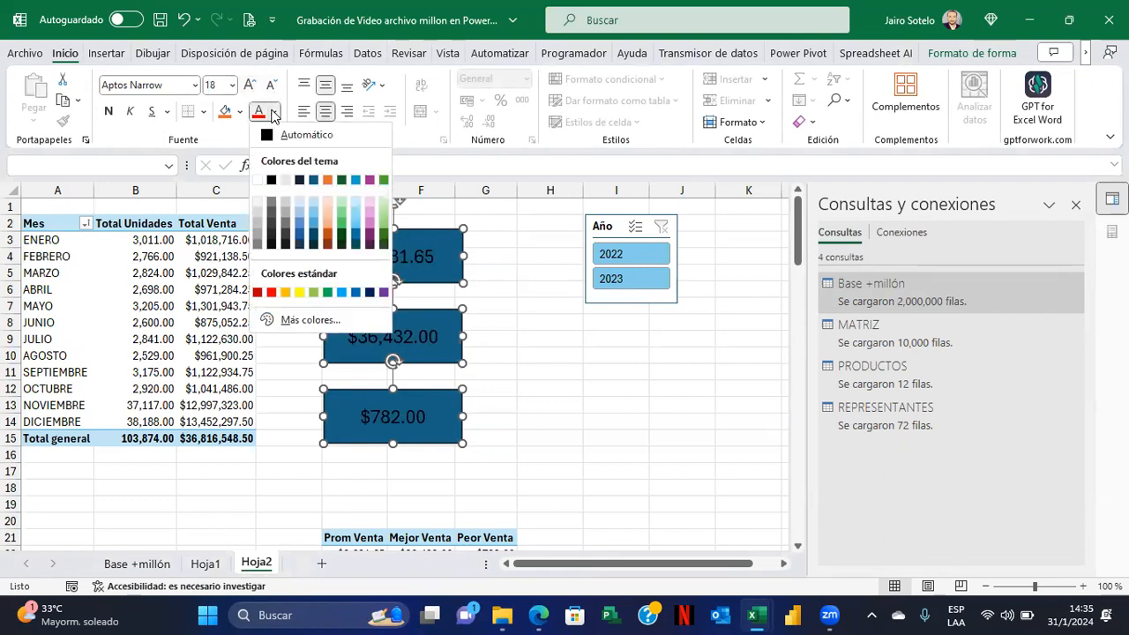
click(300, 293)
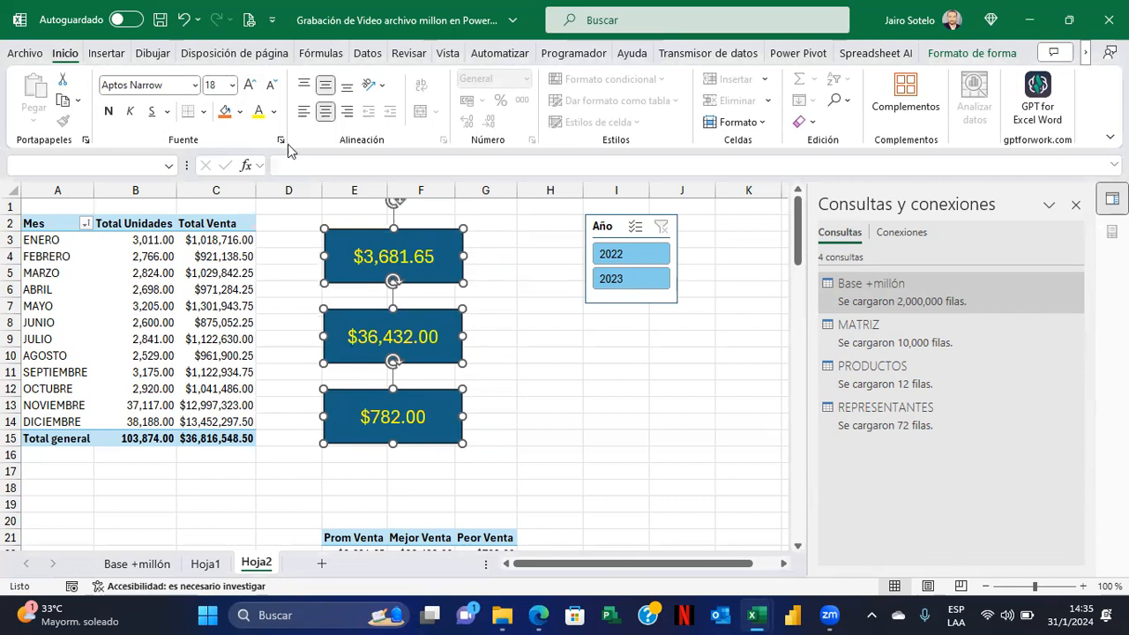
click(274, 112)
click(257, 180)
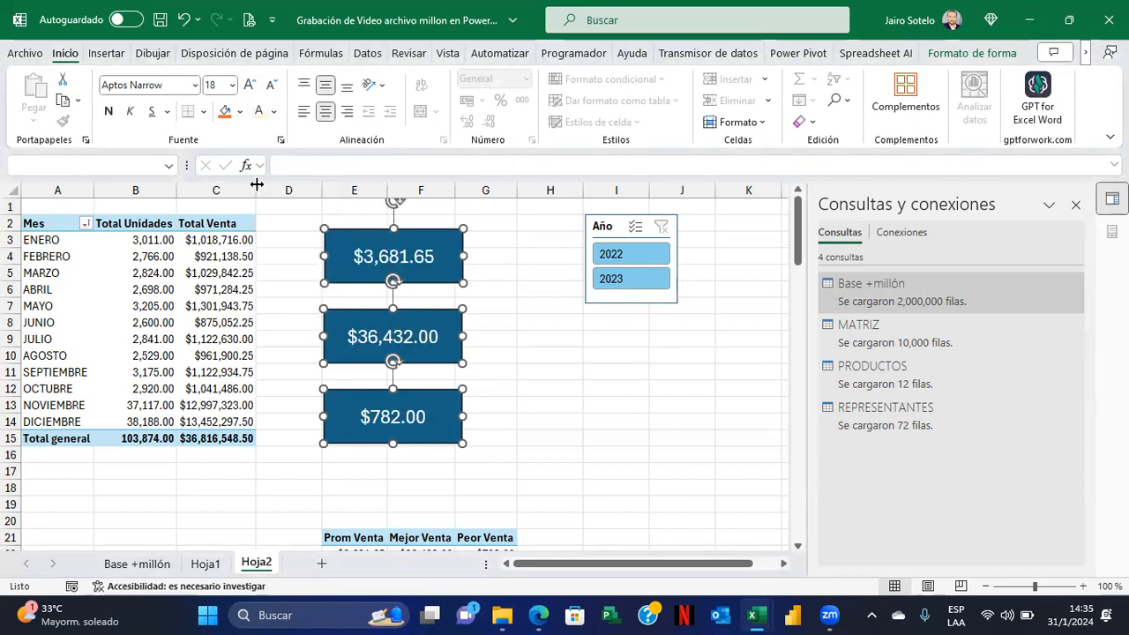
click(616, 406)
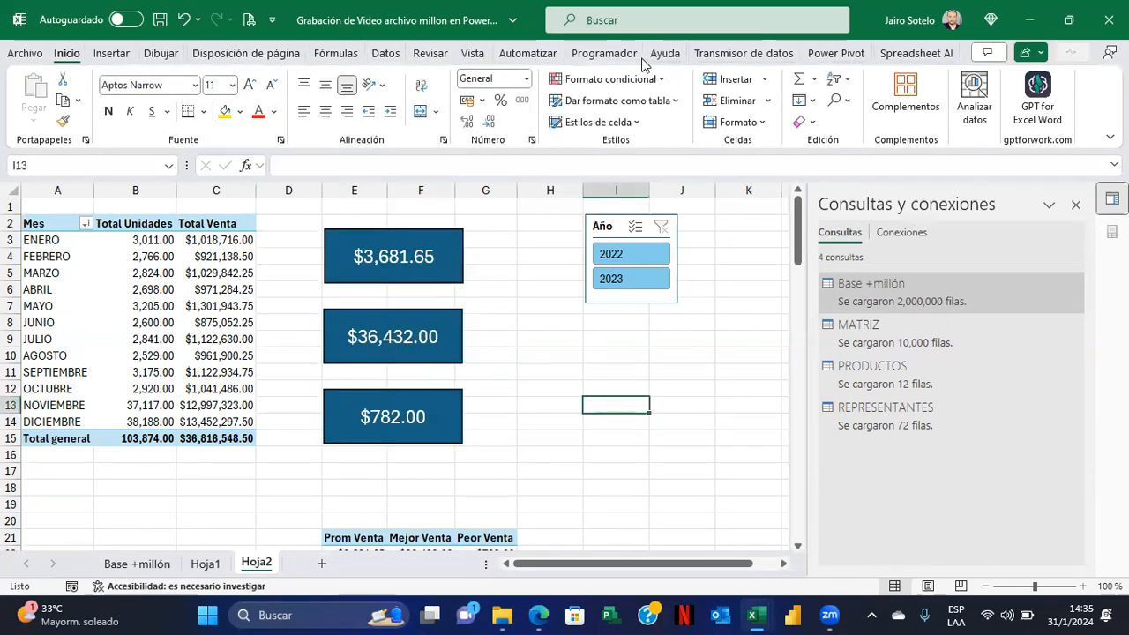
Hide the gridlines on Hoja2 and collapse the ribbon to give the report more room
click(474, 53)
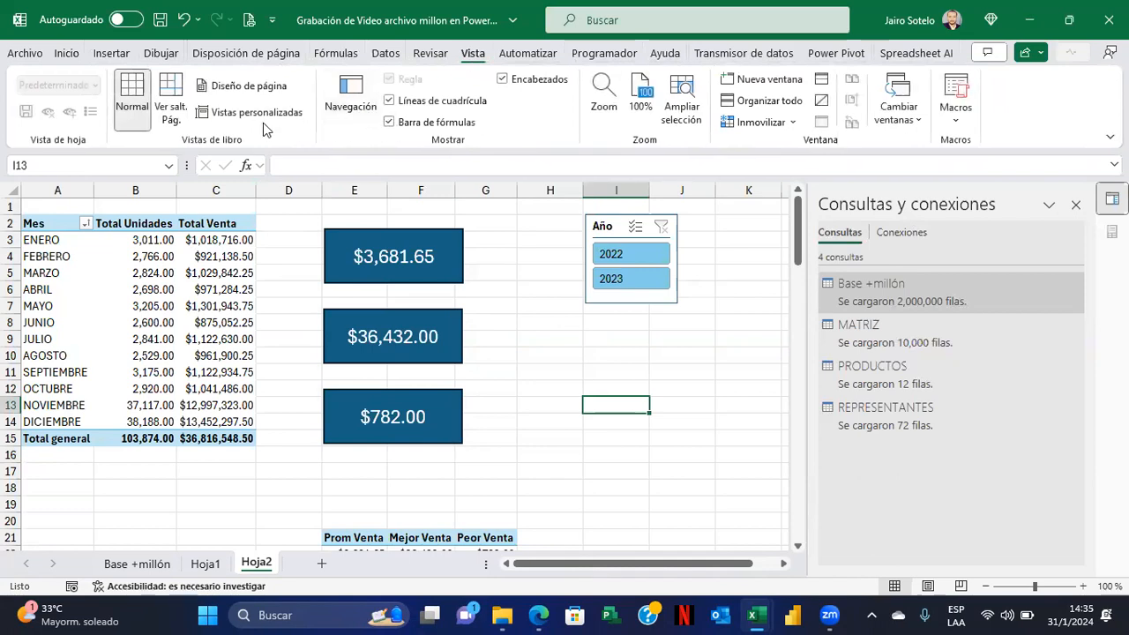
click(430, 103)
click(531, 289)
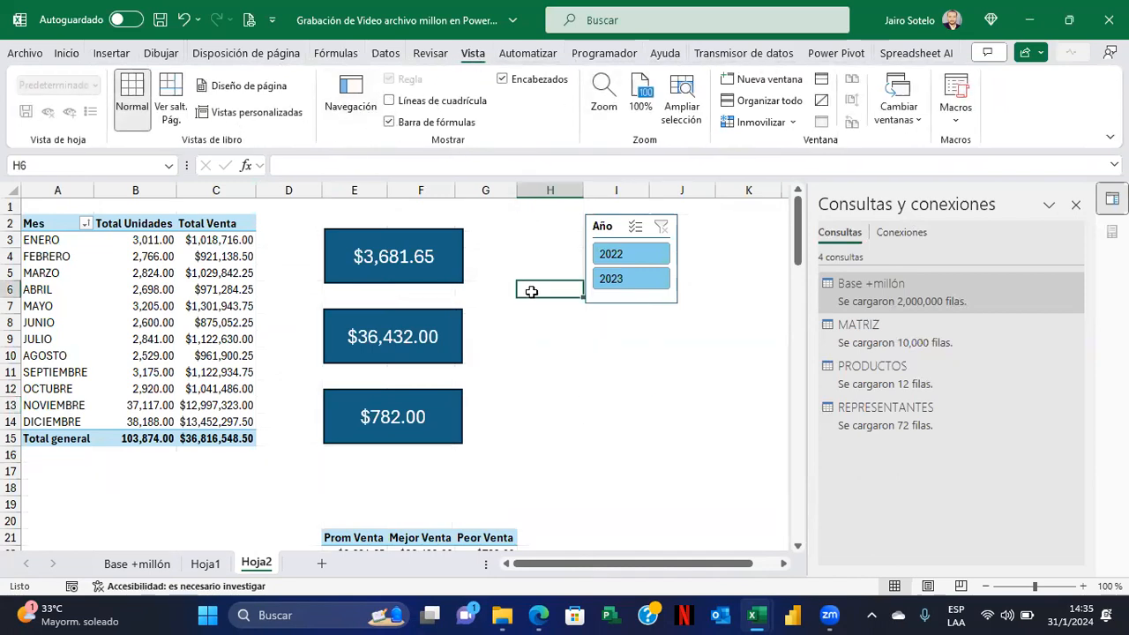
double_click(474, 55)
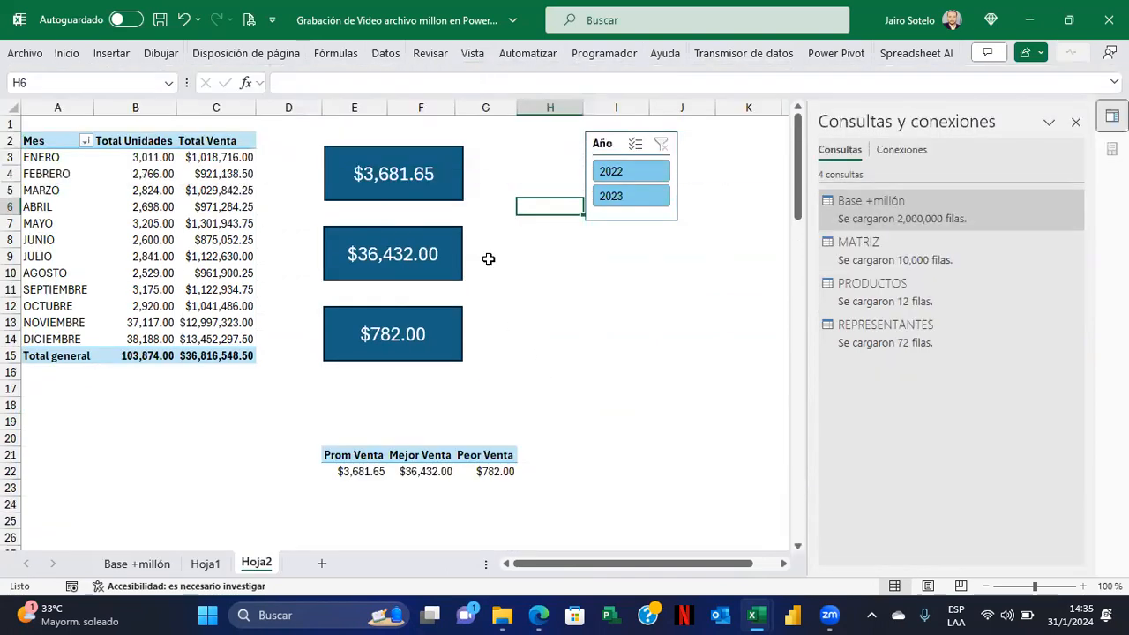
Test the Año slicer on the report by filtering to 2022 and to 2023, and clear its filter
scroll(589, 333, down, 3)
scroll(599, 323, up, 1)
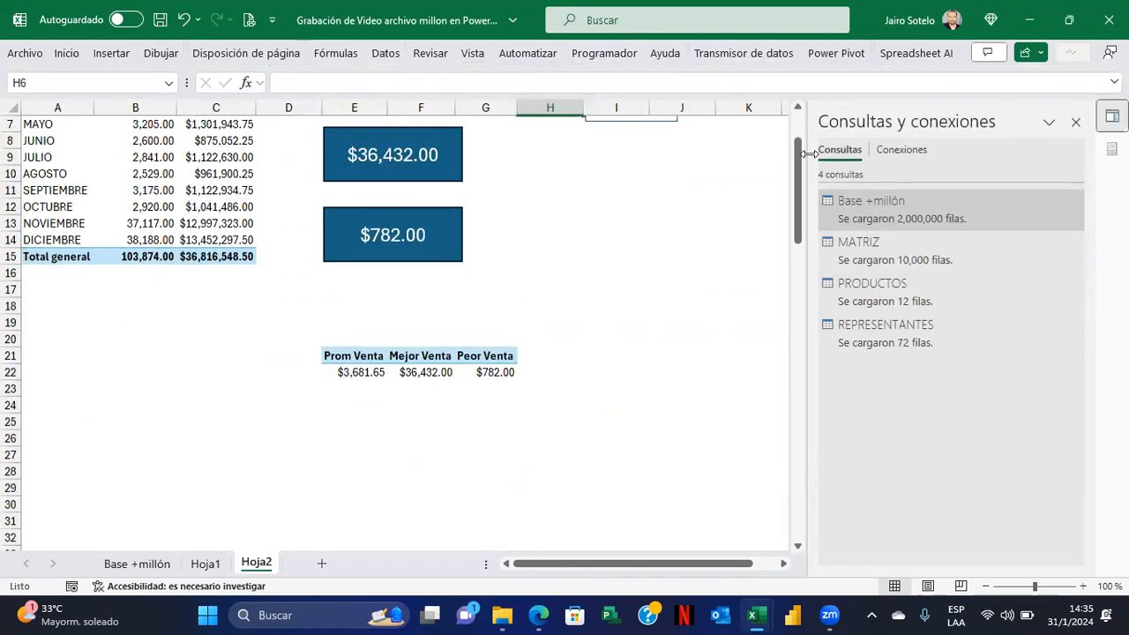
scroll(642, 202, up, 2)
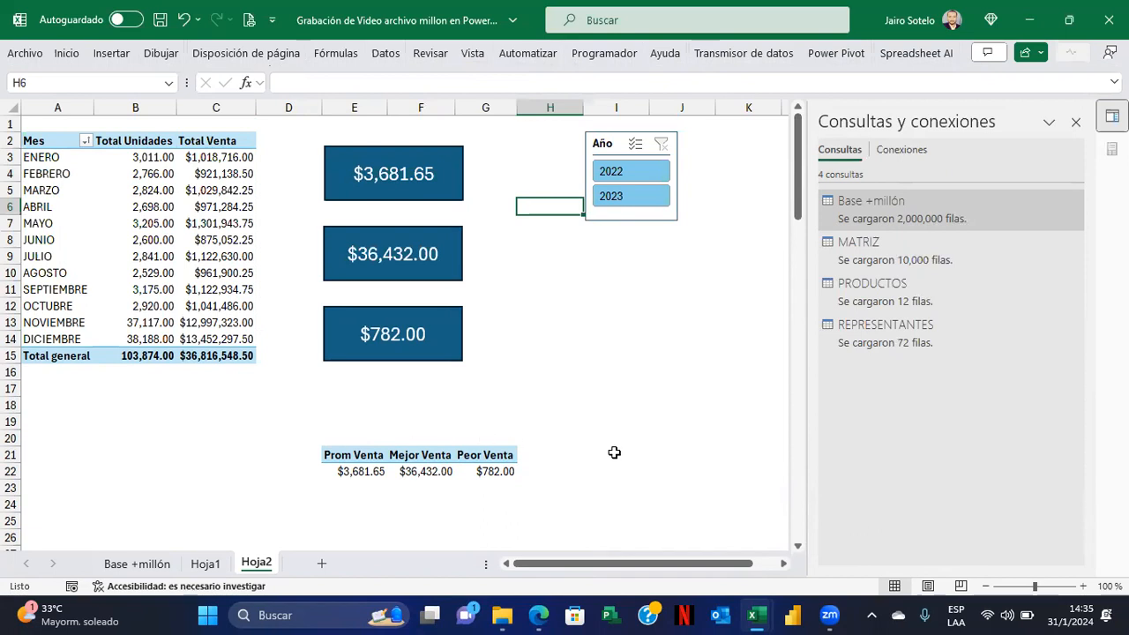
click(612, 172)
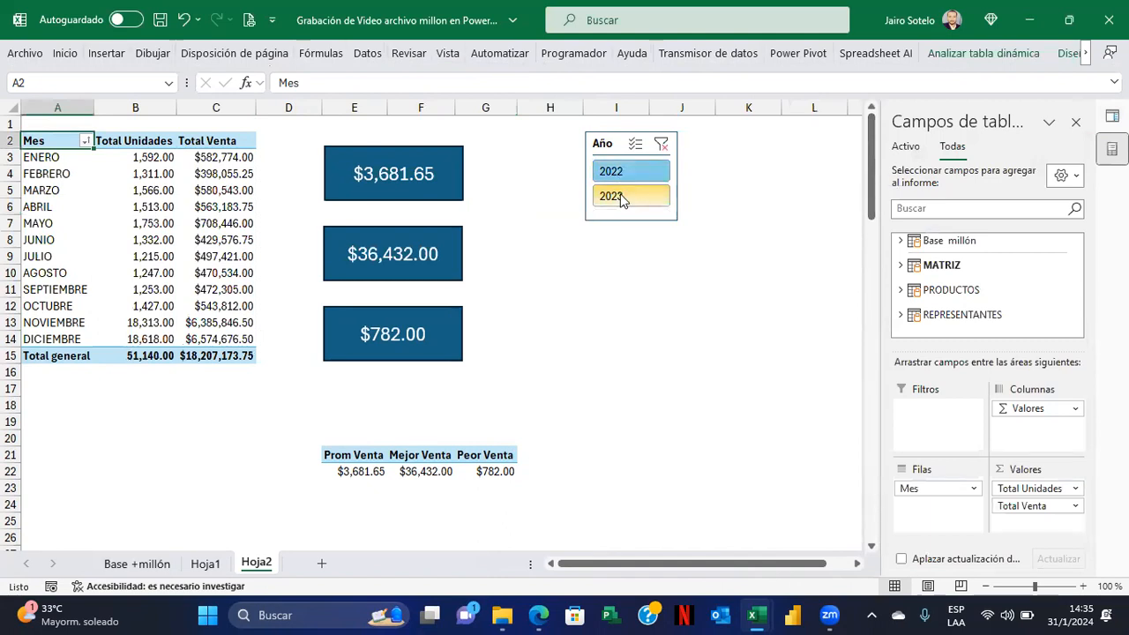
click(622, 197)
click(648, 151)
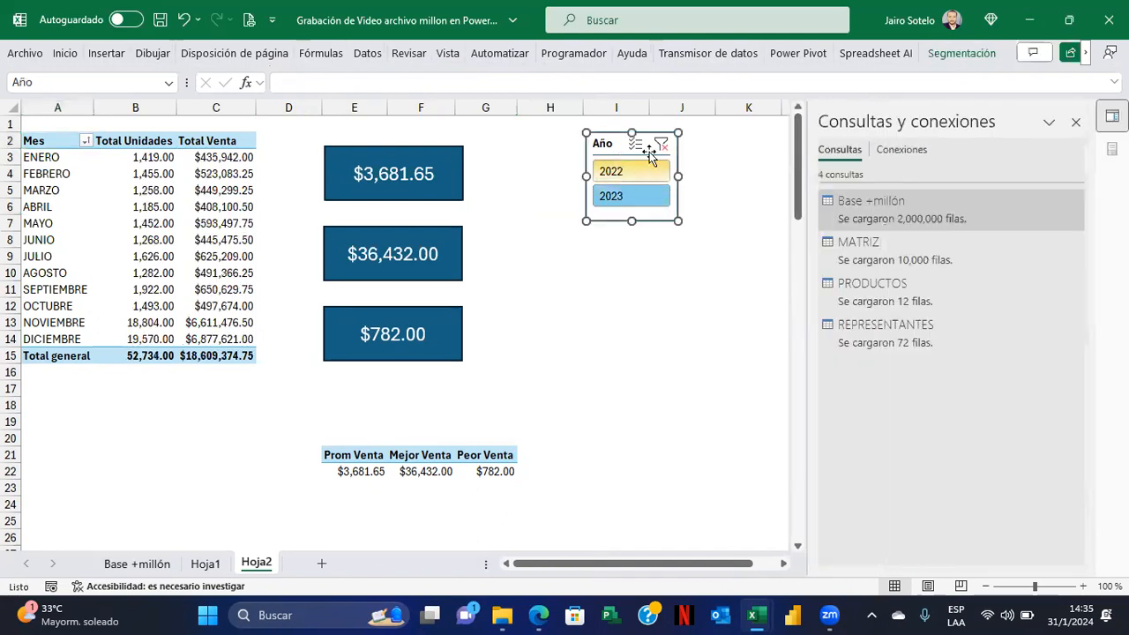
click(660, 148)
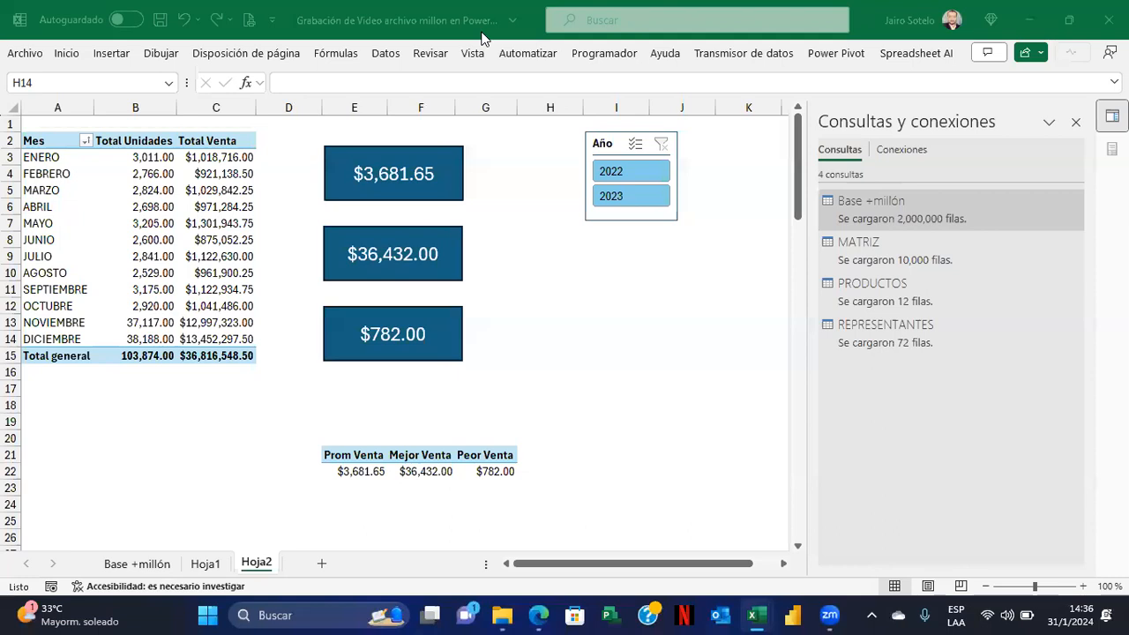
Alternate the Año slicer between 2023 and 2022, ending on 2022, and compare how the month table and the cards respond
click(639, 194)
click(631, 167)
click(633, 194)
click(631, 174)
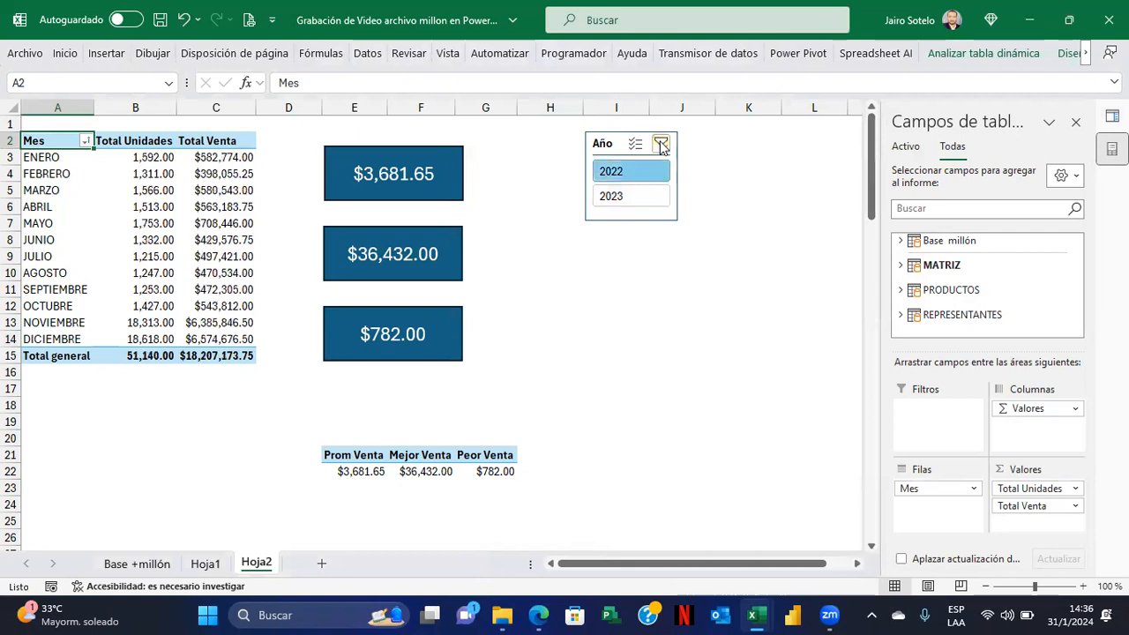
Clear the Año slicer's filter and connect the slicer to TablaDinámica2 on Hoja2 as well
click(661, 144)
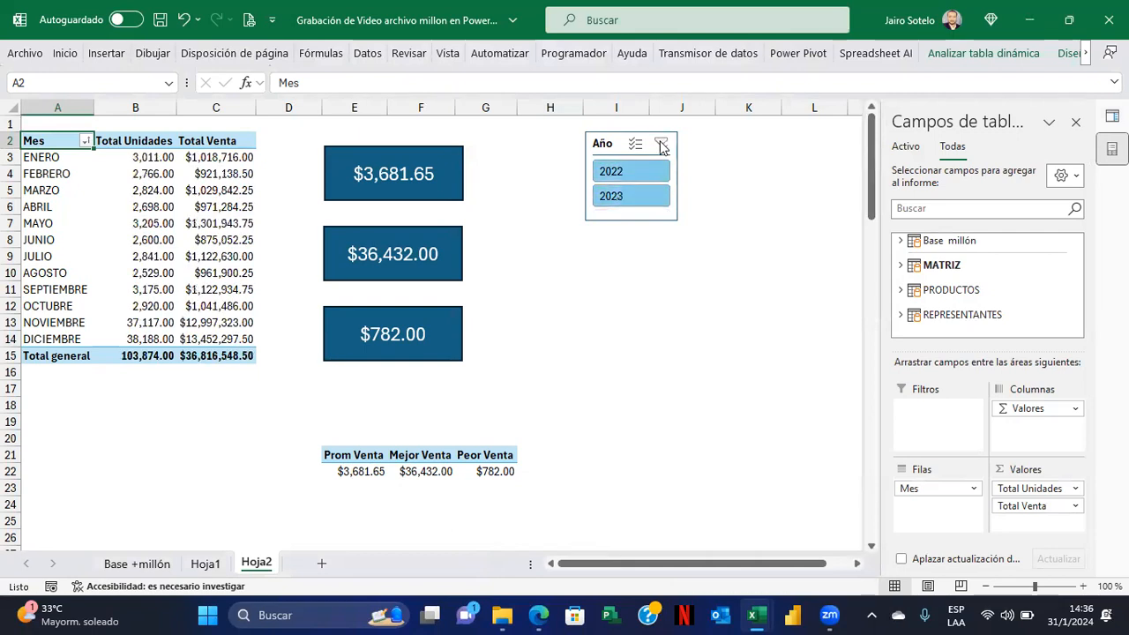
click(603, 143)
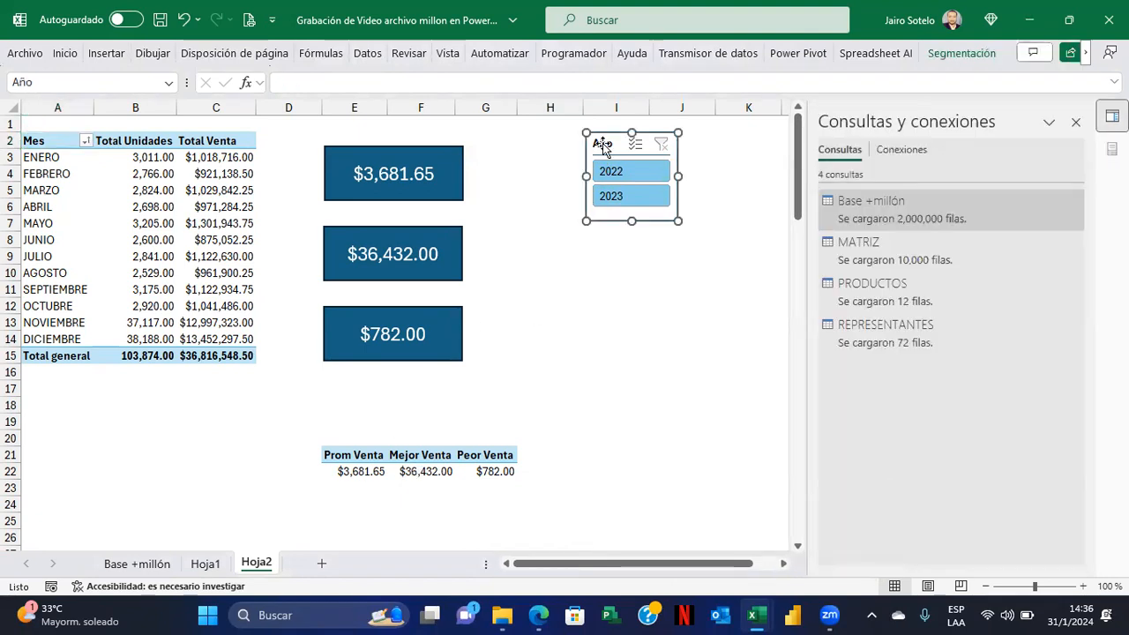
right_click(603, 143)
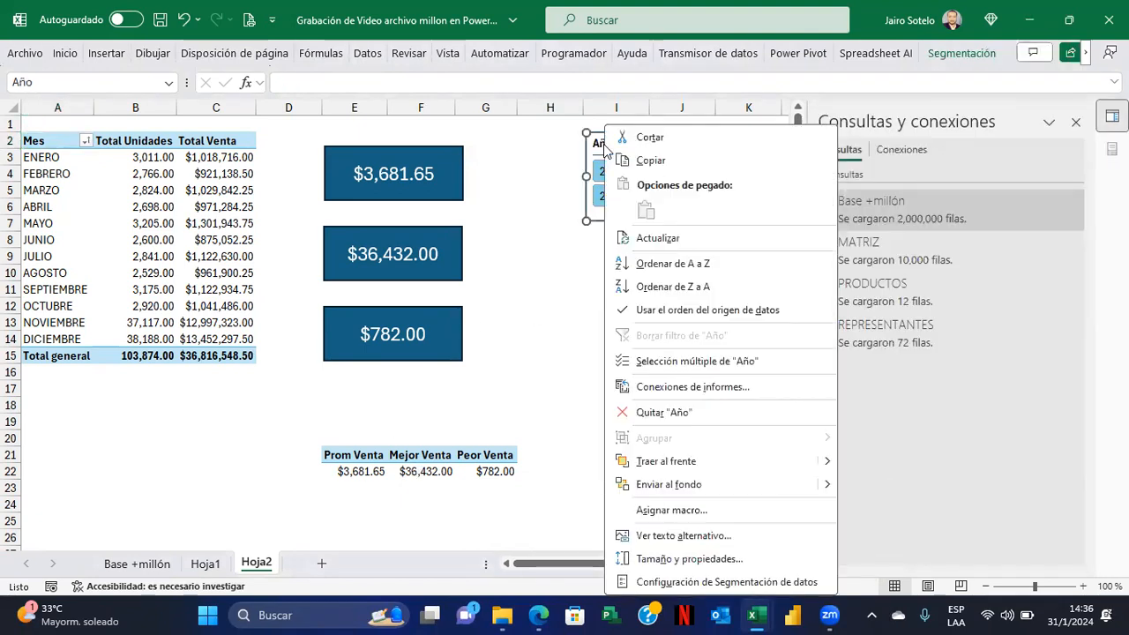
click(684, 387)
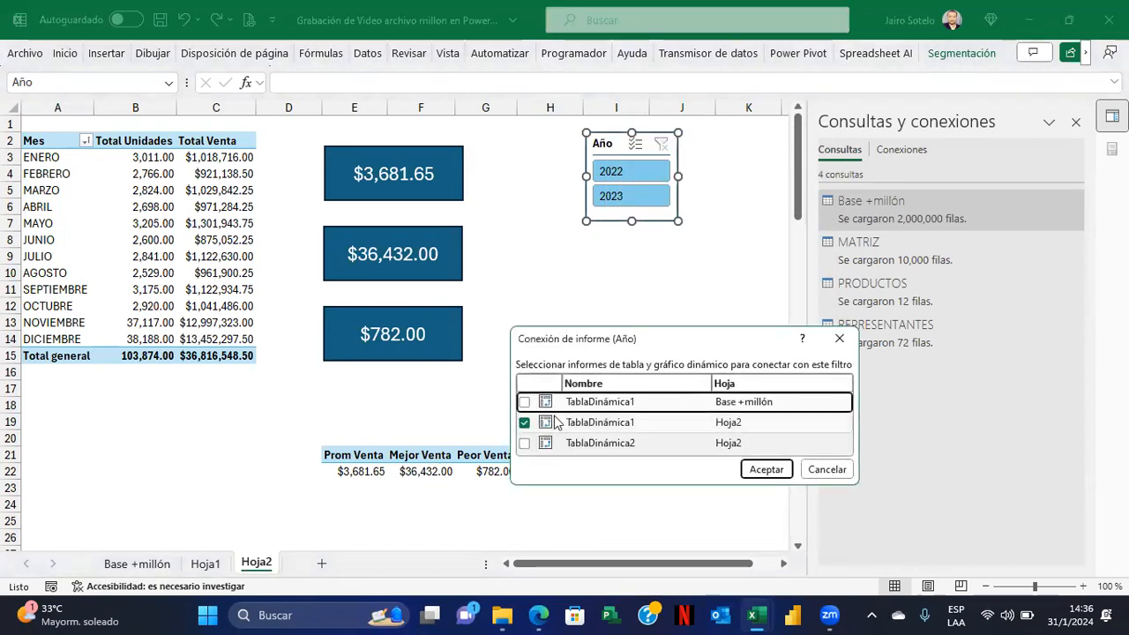
drag(636, 327, 636, 318)
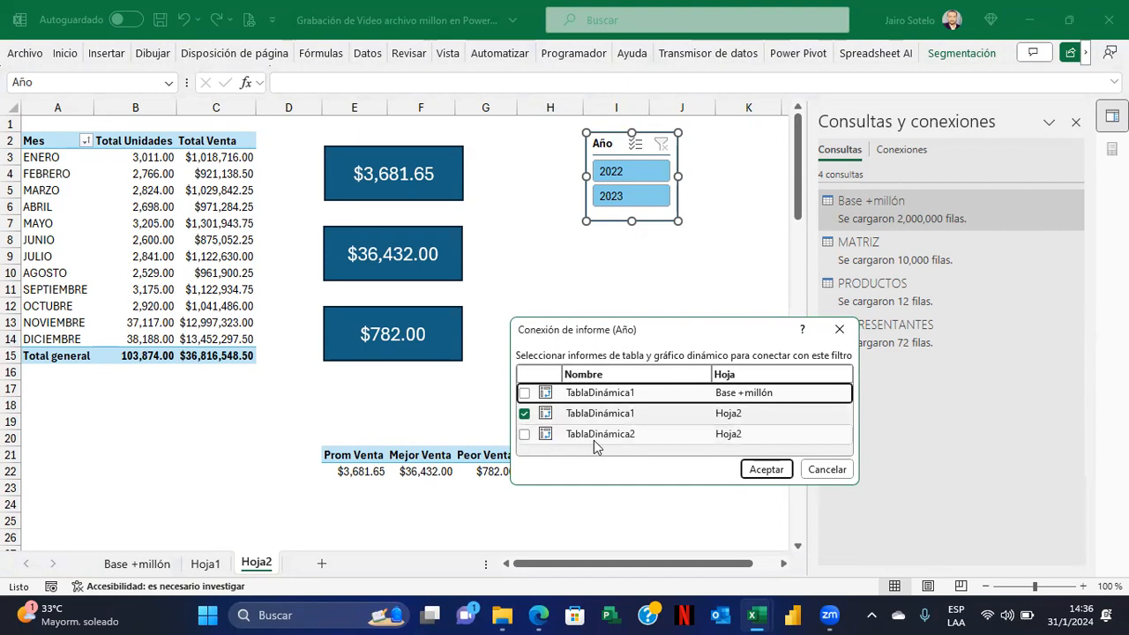
click(525, 433)
click(749, 474)
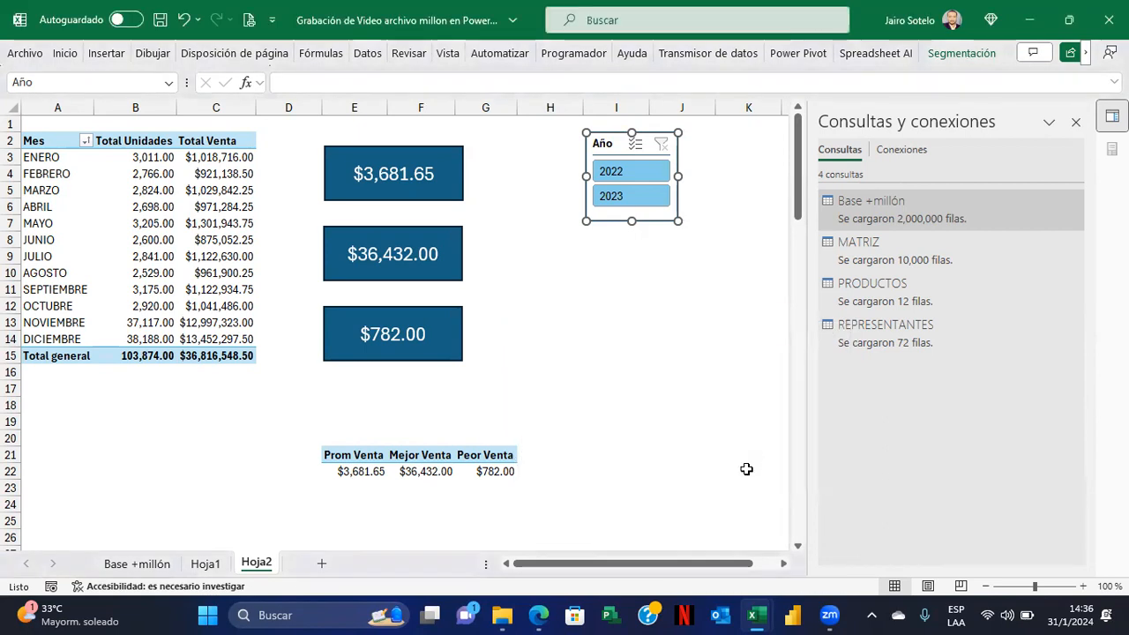
Test the connected Año slicer by alternating 2022 and 2023 and clearing its filter, ending on 2022, and compare the cards with the month table
click(599, 308)
click(612, 173)
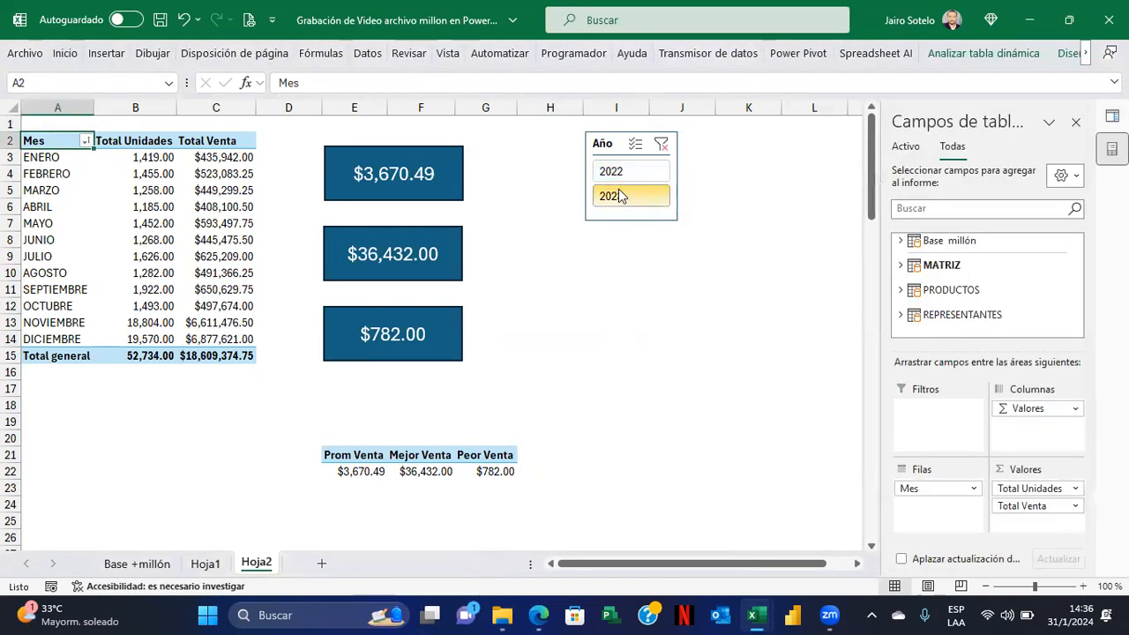
click(617, 172)
click(629, 195)
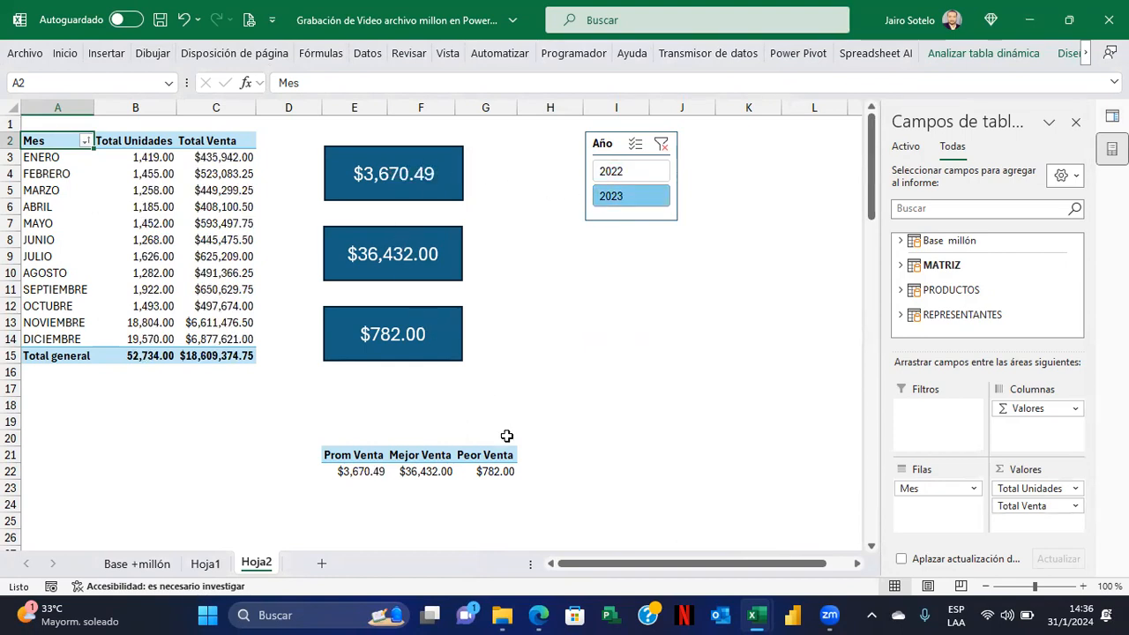
click(615, 173)
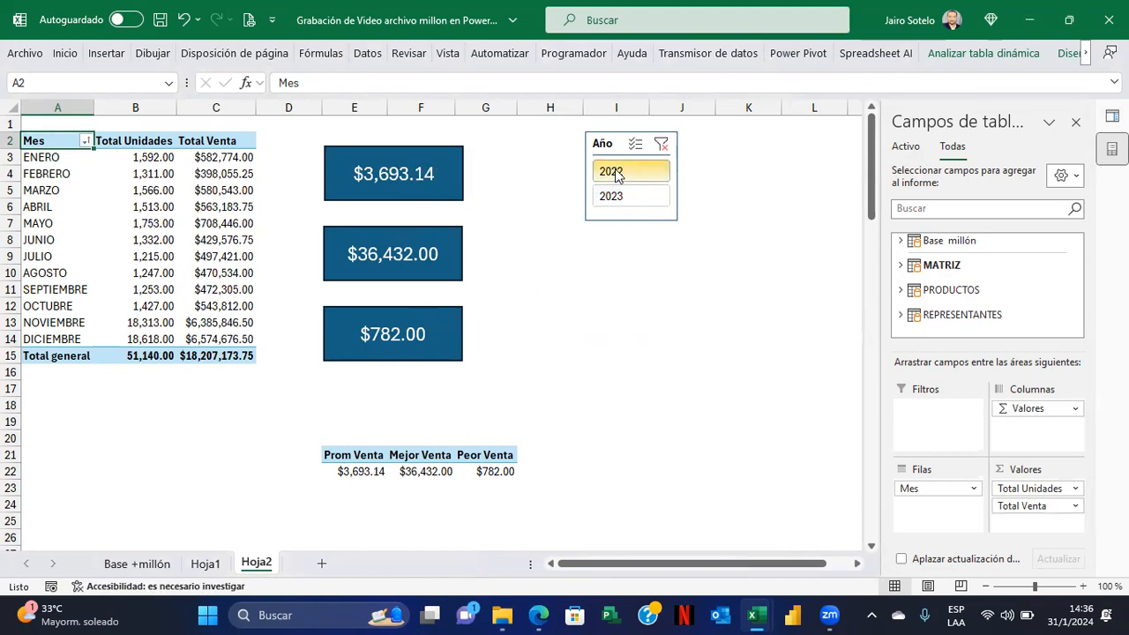
click(663, 146)
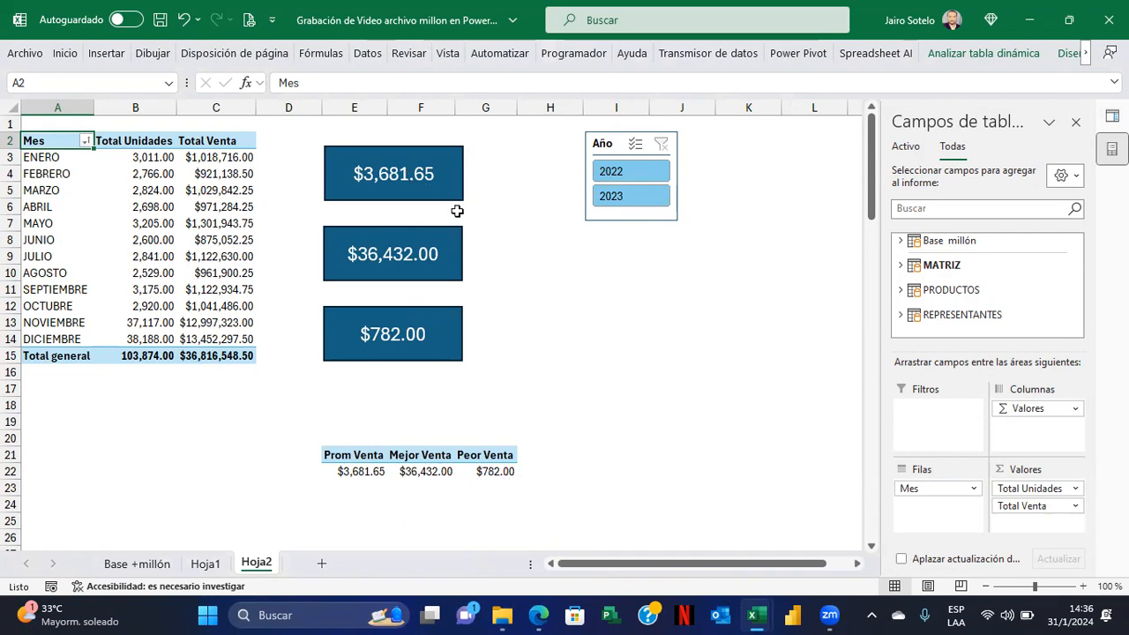
click(623, 171)
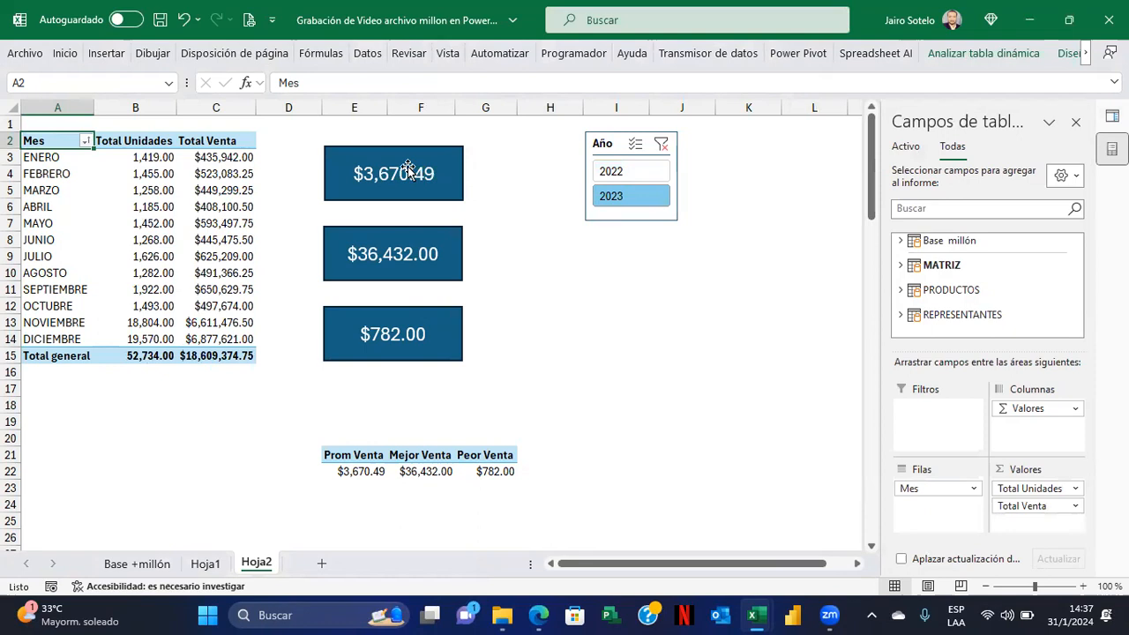
click(635, 171)
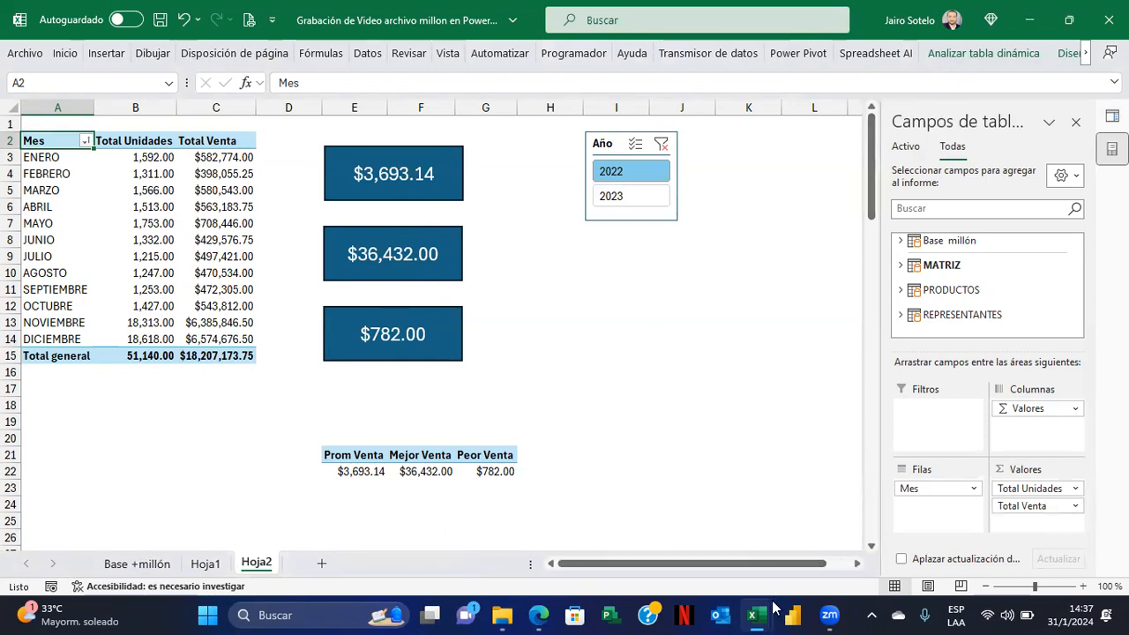
Switch to the Power Pivot window to review the MATRIZ table's Precio Unidad through Total columns, and return to the Excel report
mouse_move(756, 614)
click(812, 546)
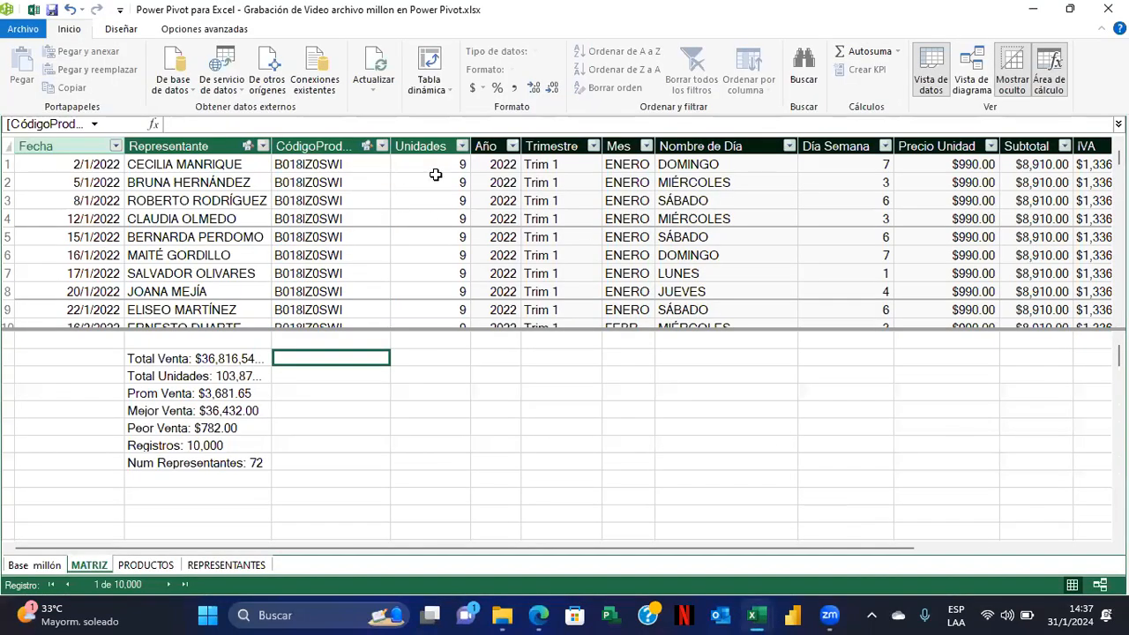
click(974, 202)
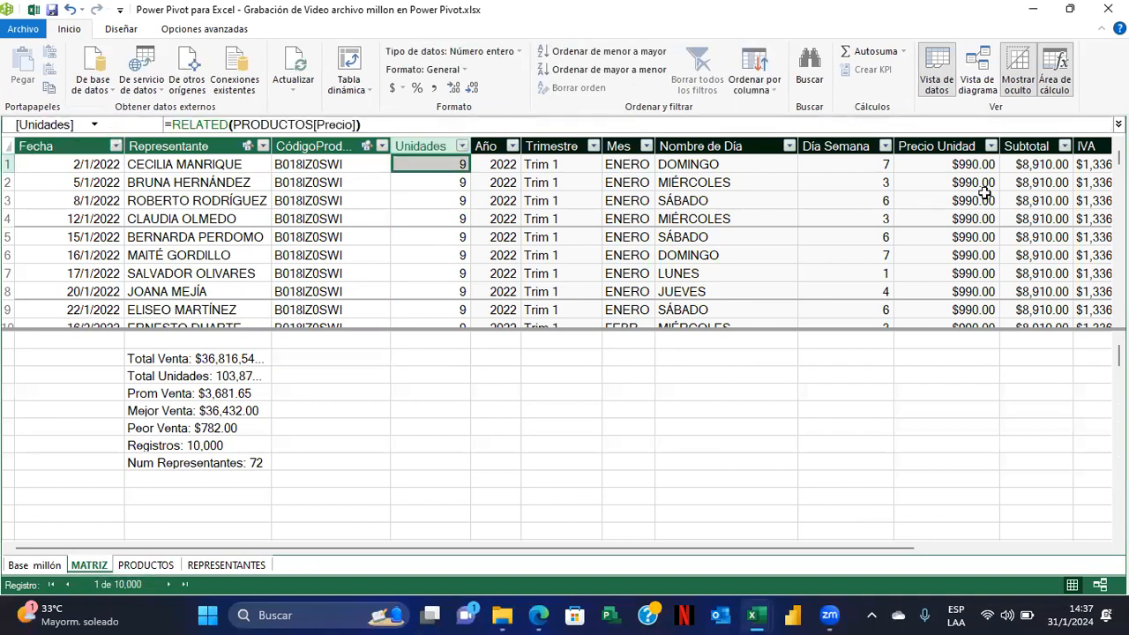
scroll(899, 551, right, 3)
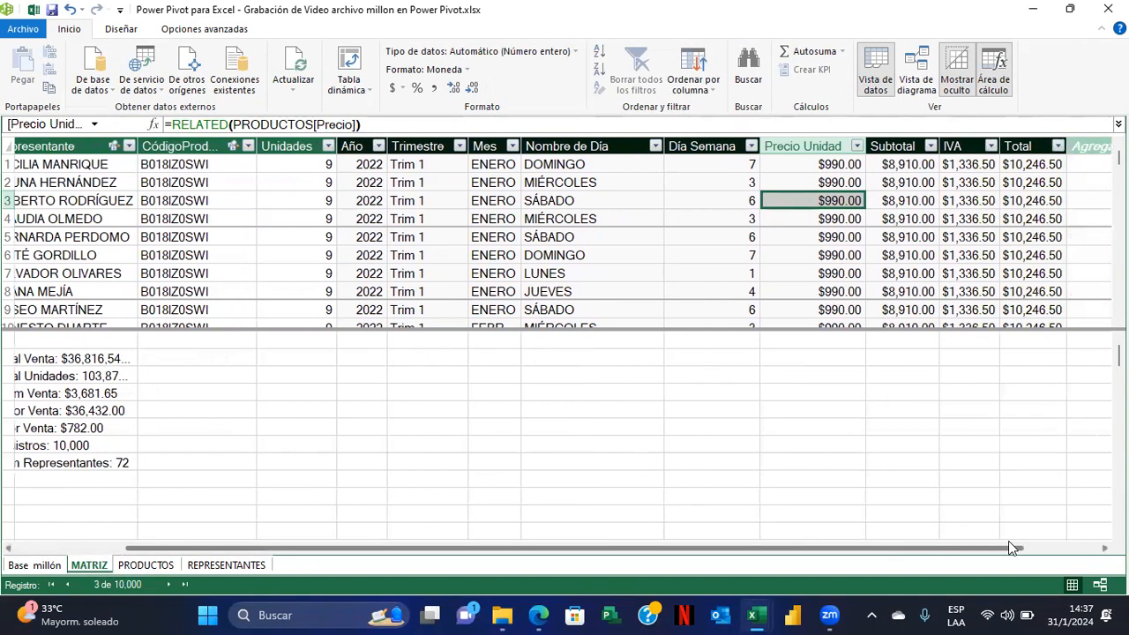
scroll(899, 557, left, 3)
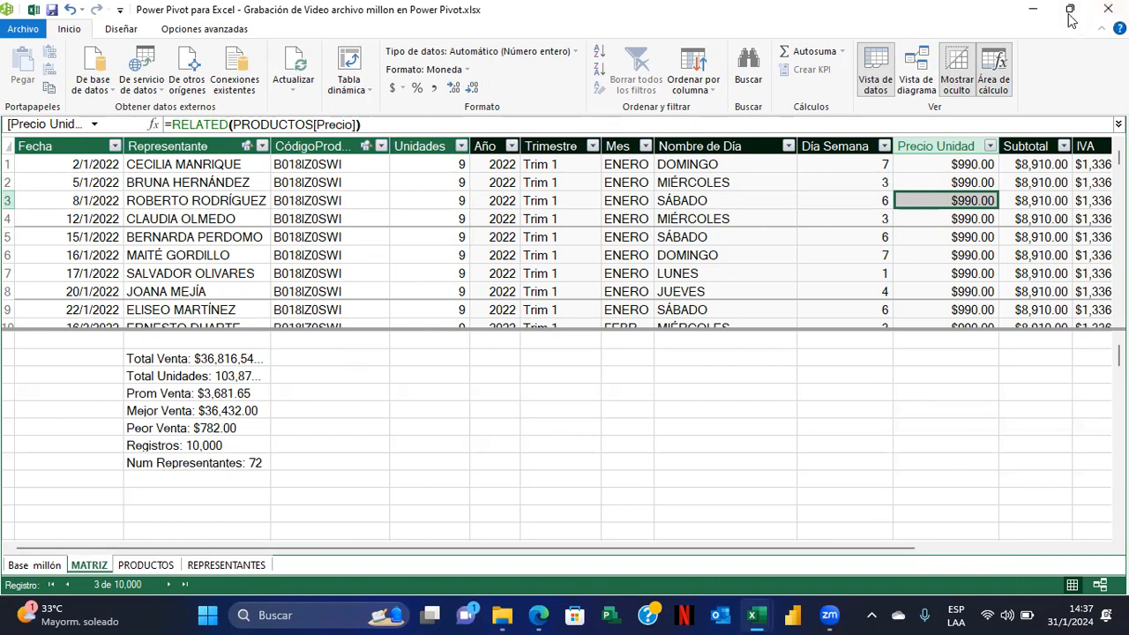
mouse_move(754, 616)
click(696, 521)
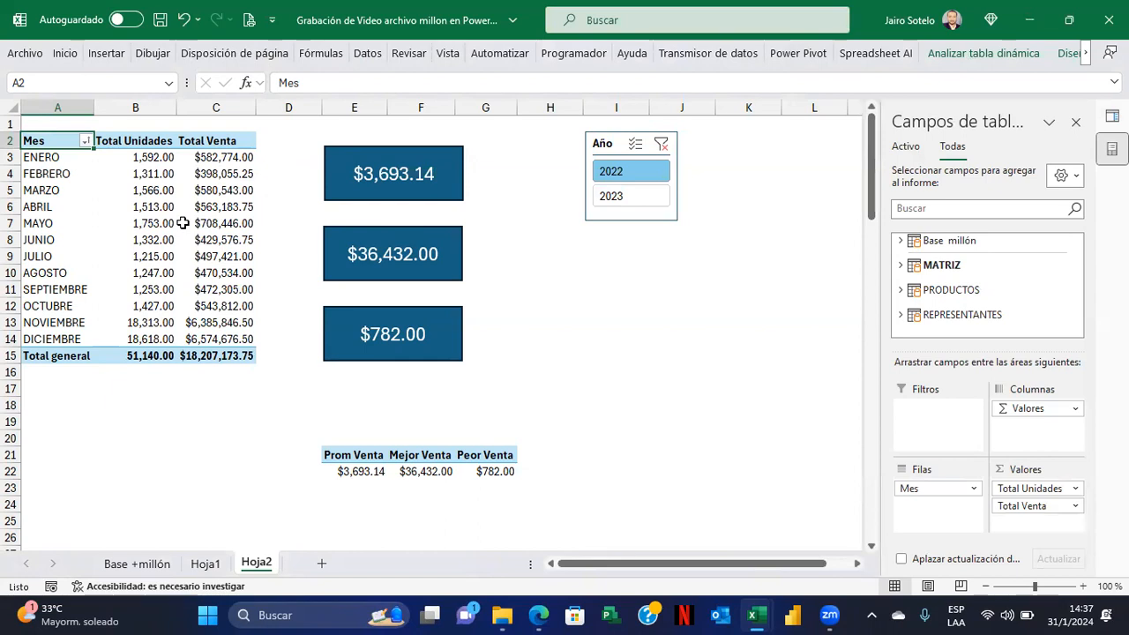
Examine the monthly Total Venta values from ENERO to DICIEMBRE against the Mejor Venta value in F22
click(395, 159)
click(175, 173)
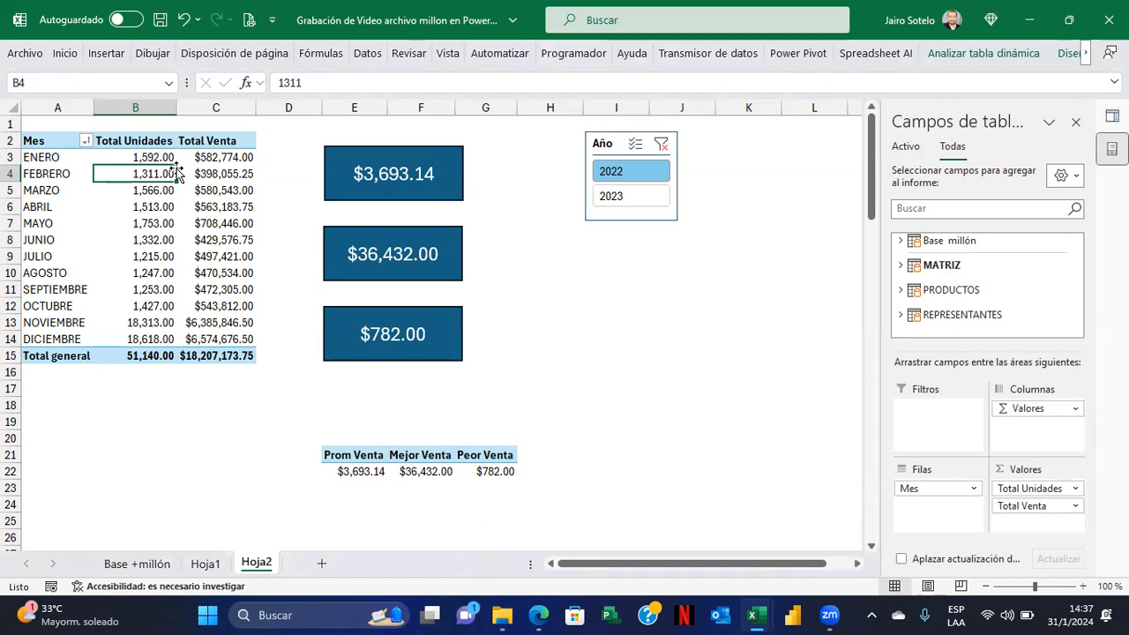
mouse_move(222, 263)
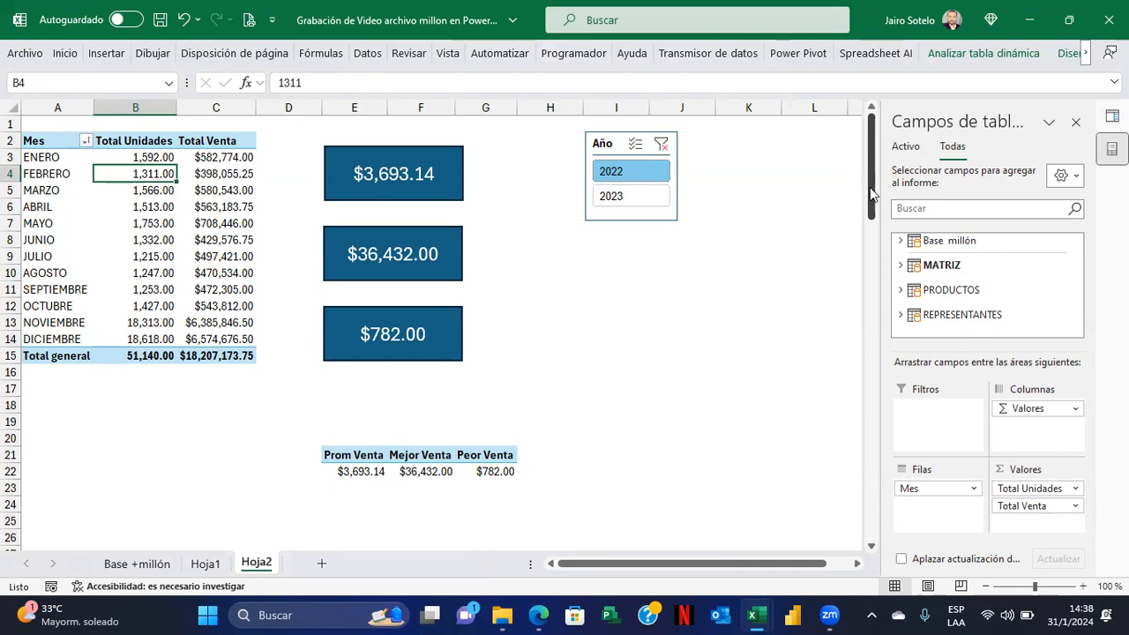
click(214, 167)
drag(214, 159, 216, 338)
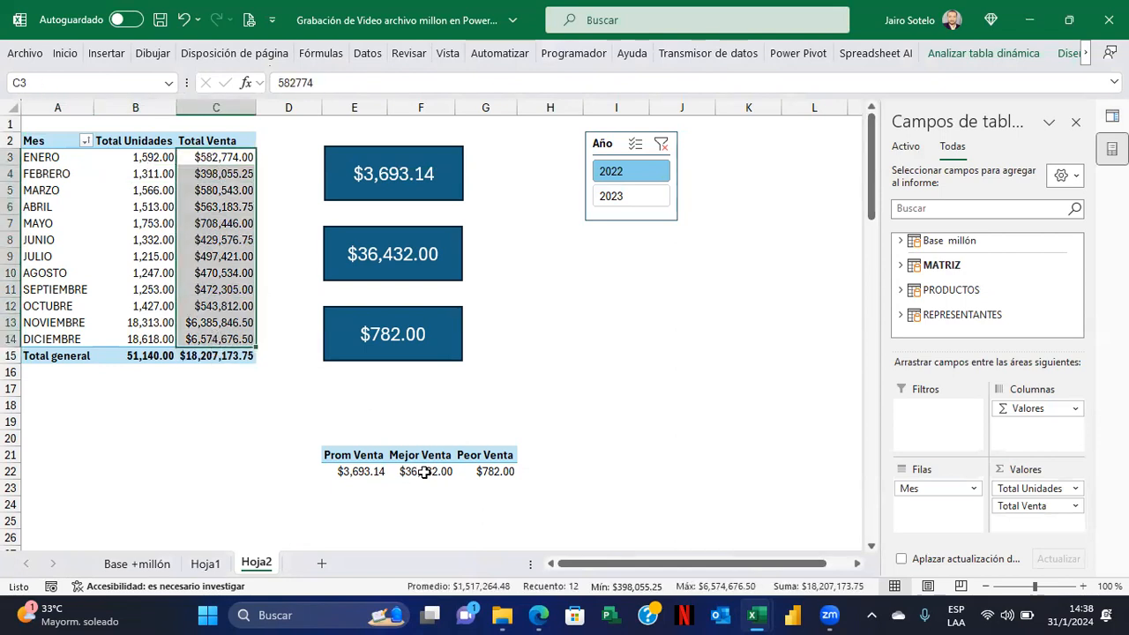
click(424, 472)
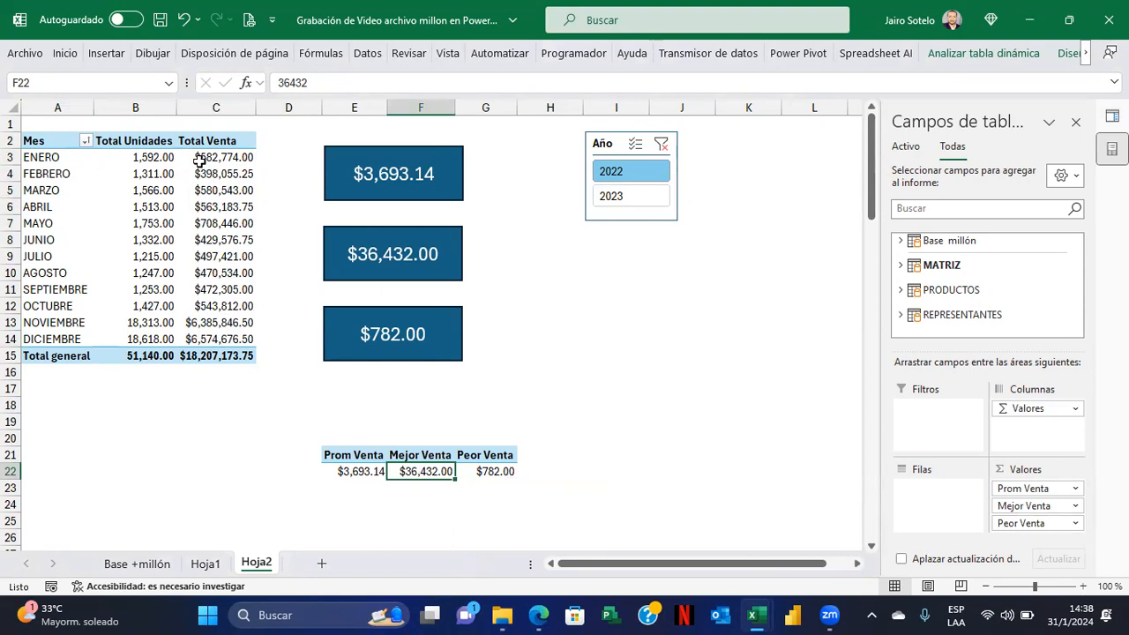
double_click(65, 54)
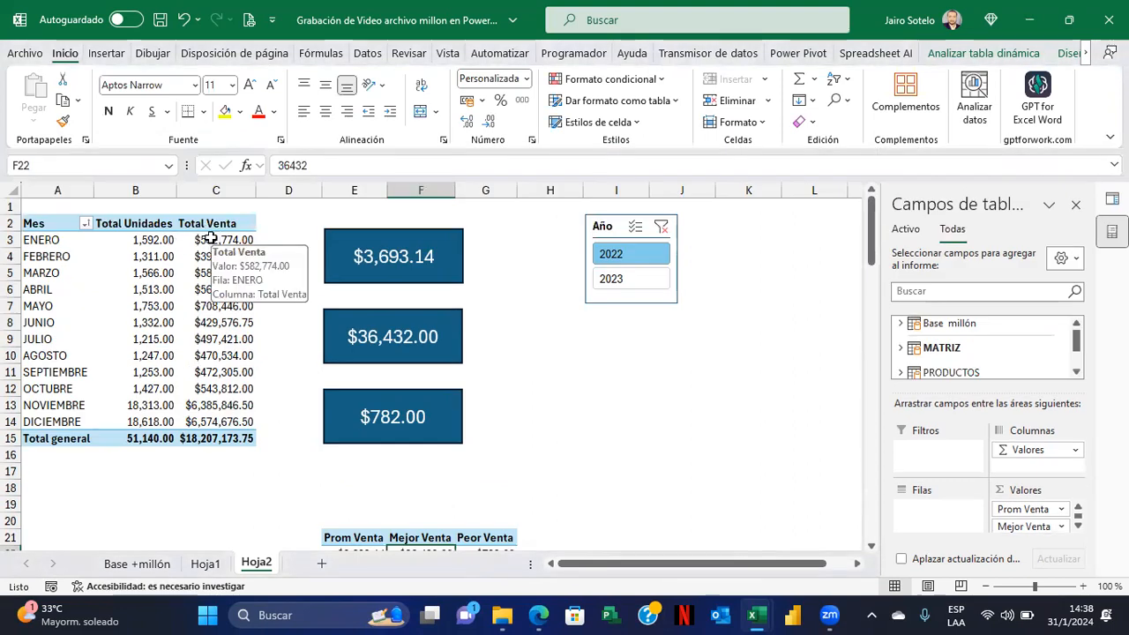
drag(205, 239, 219, 416)
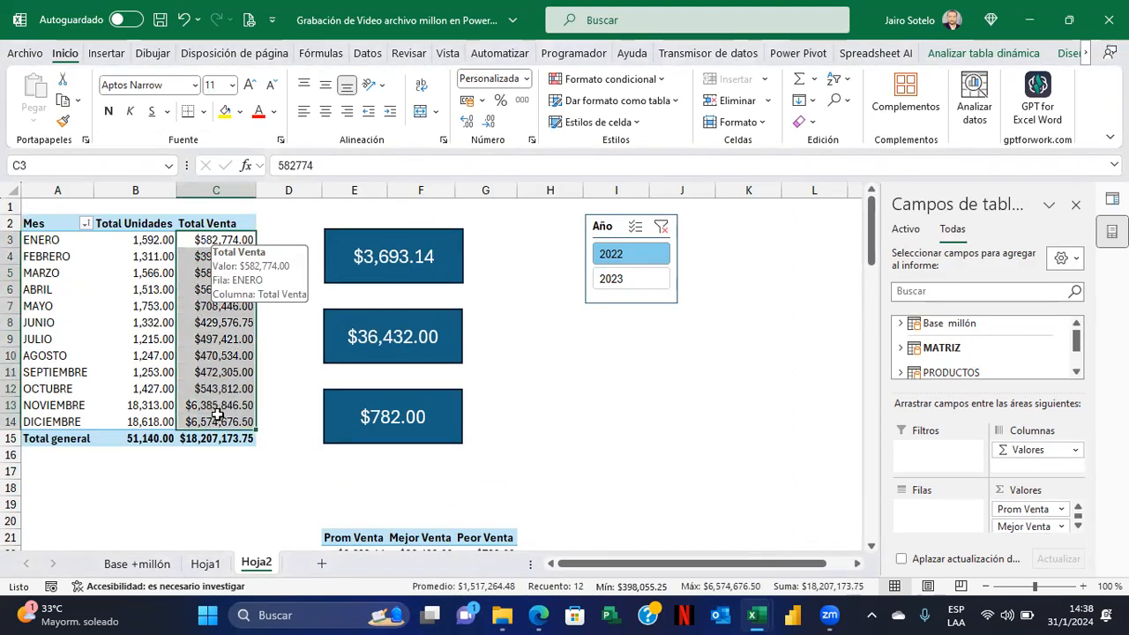
click(141, 327)
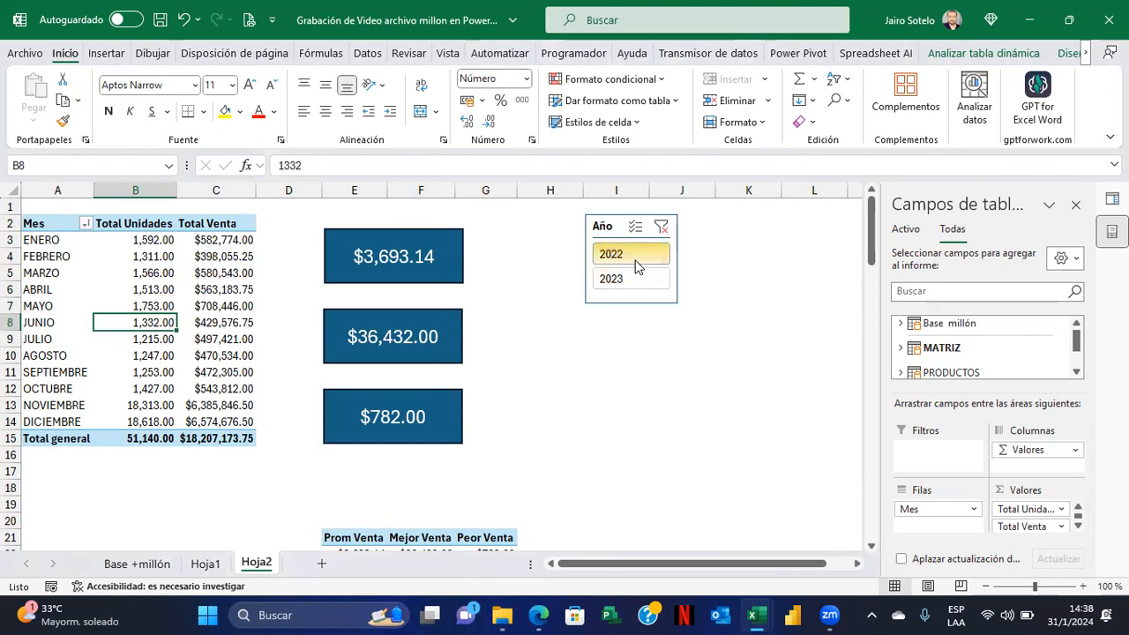
Check the report for 2023 and 2022 with the Año slicer, then clear its filter and collapse the ribbon
click(640, 286)
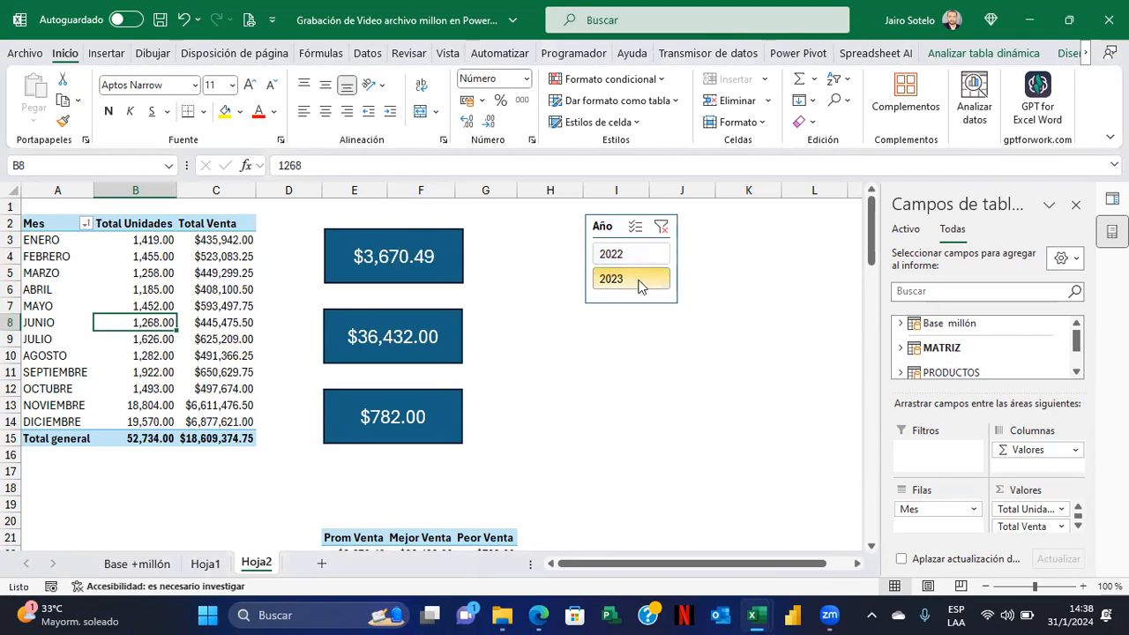
click(633, 254)
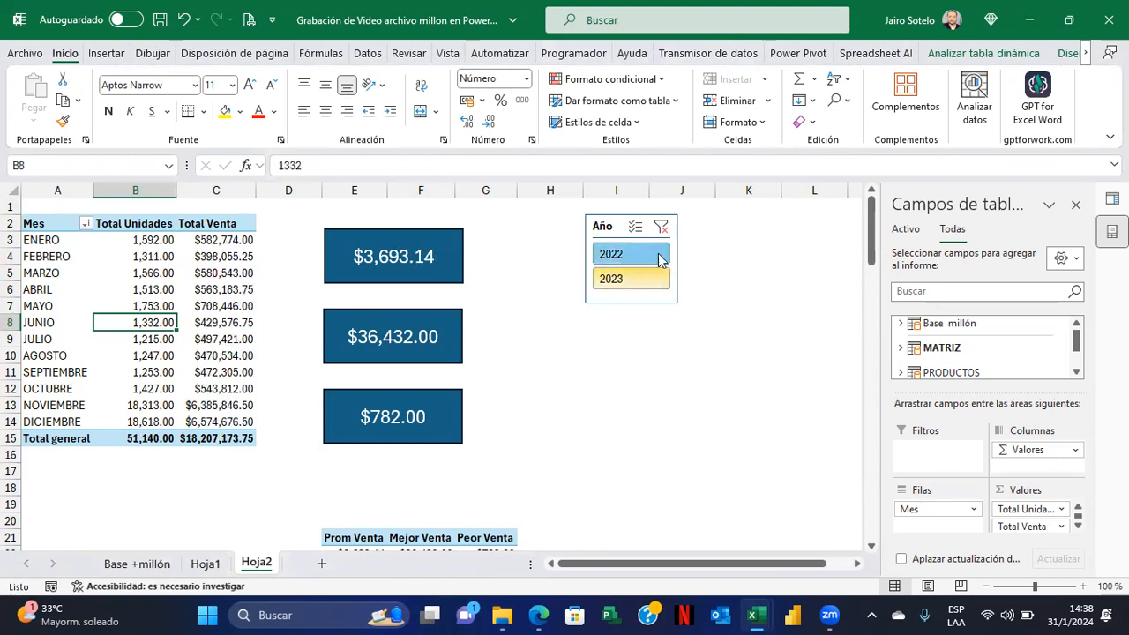
click(662, 229)
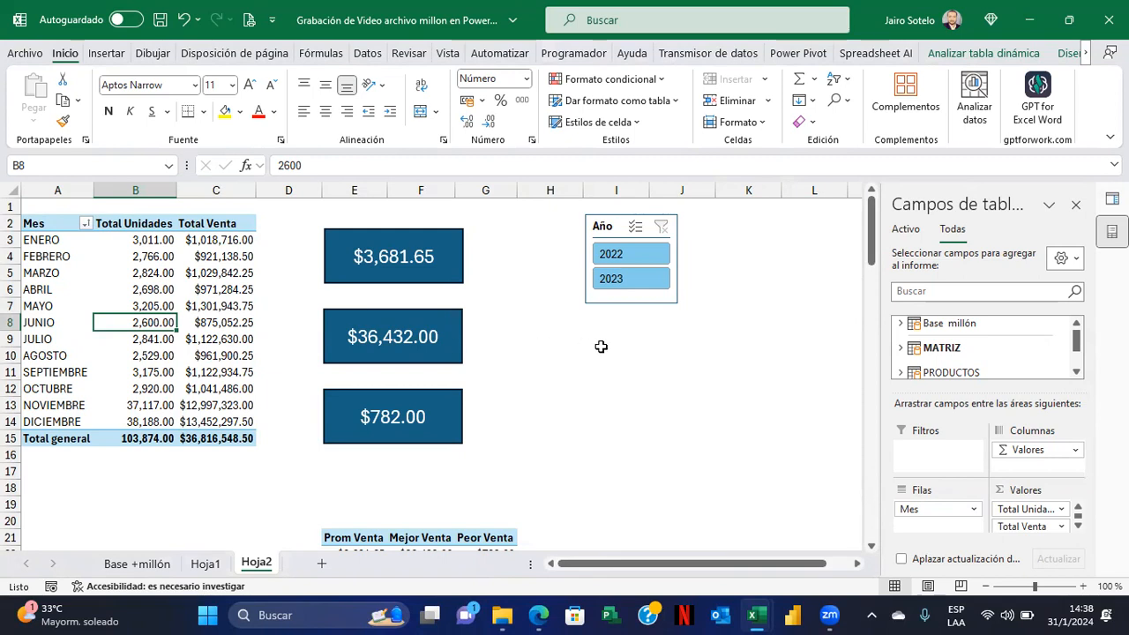
double_click(64, 54)
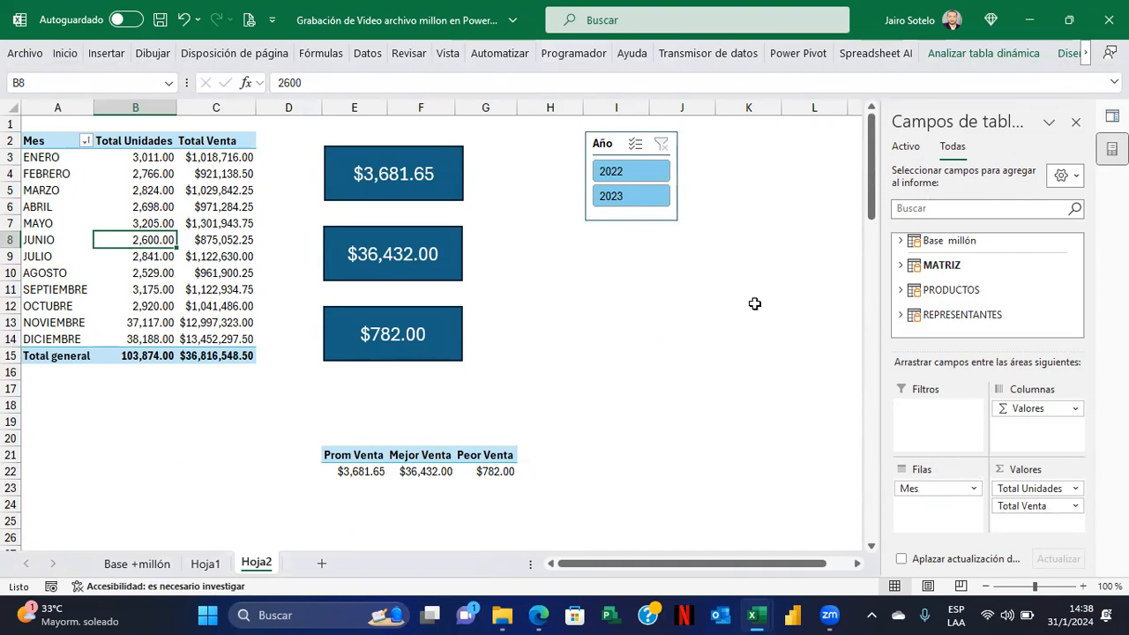
Close the Power Pivot window and save the workbook
mouse_move(756, 612)
click(778, 474)
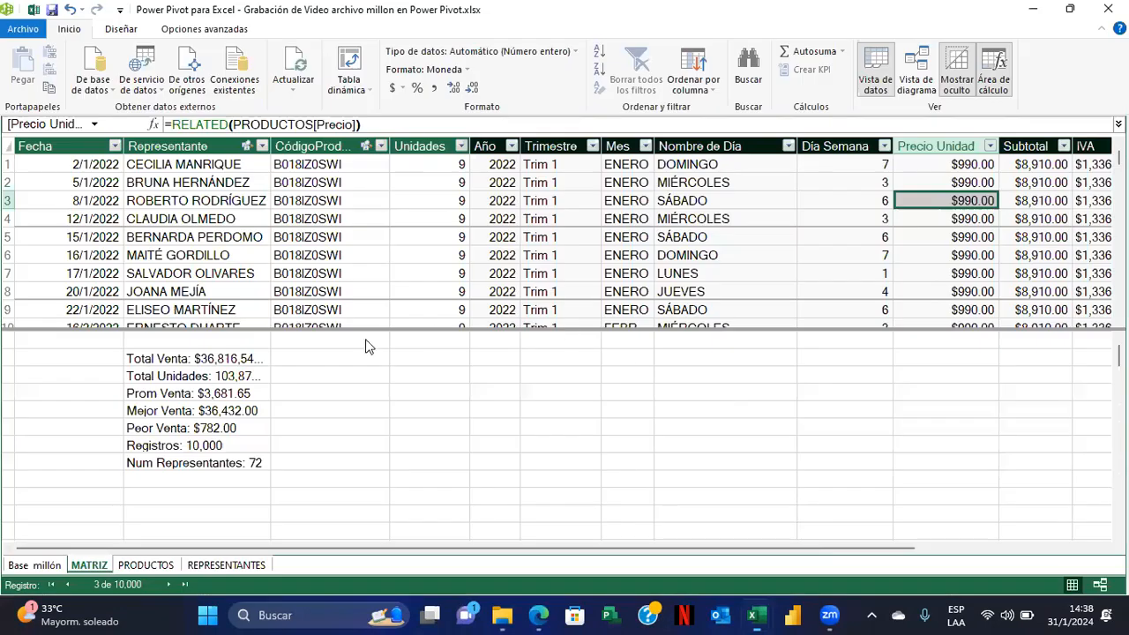
click(1109, 9)
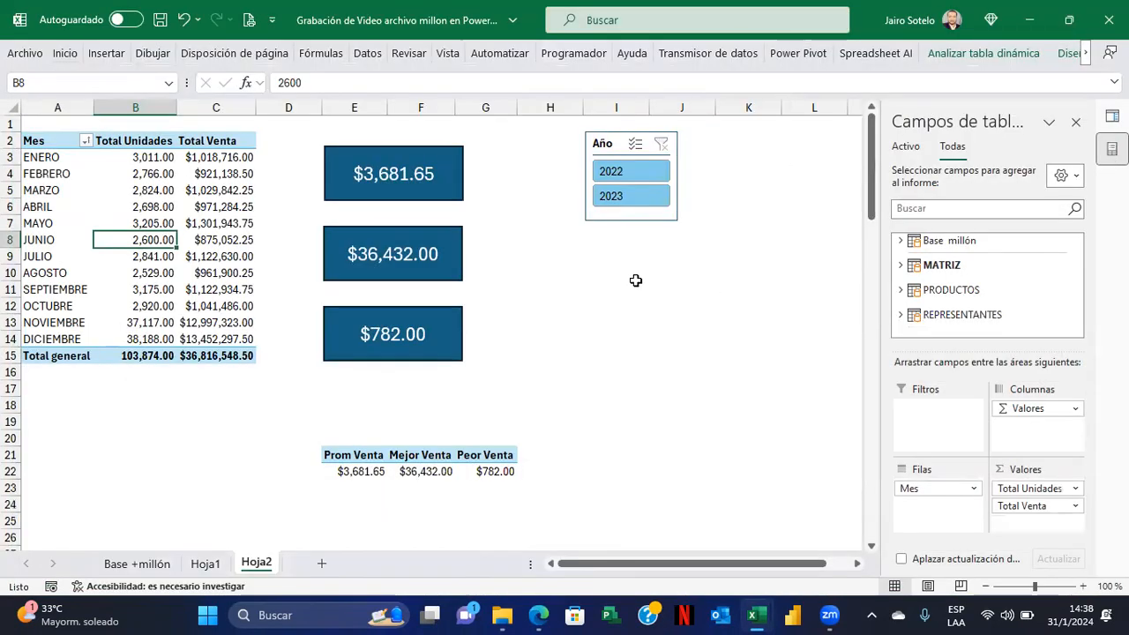
key(ctrl+s)
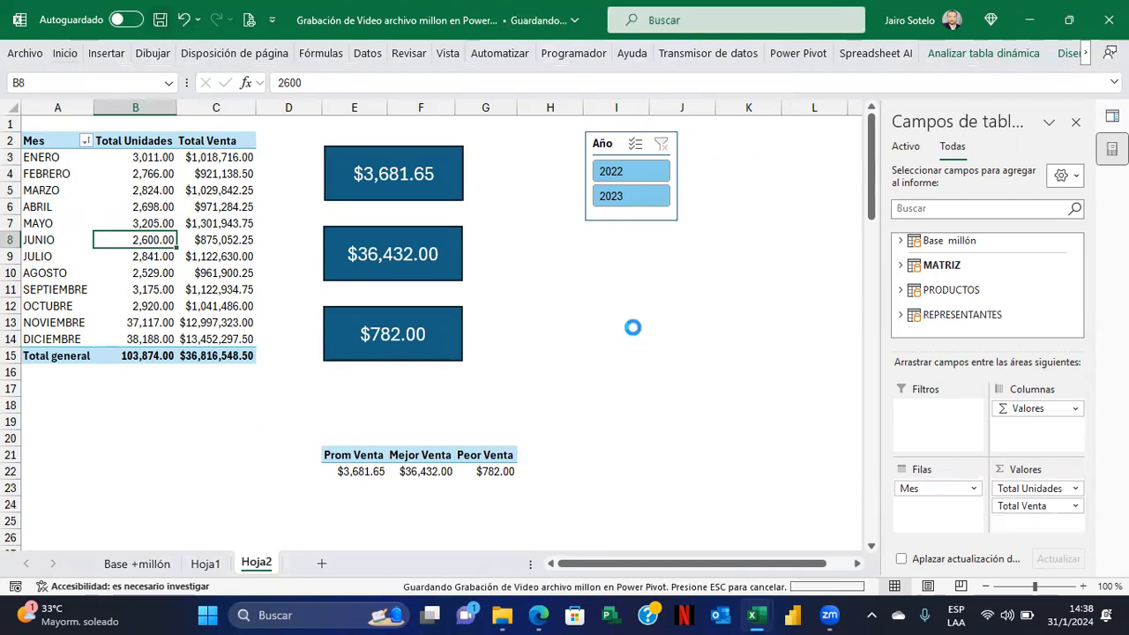